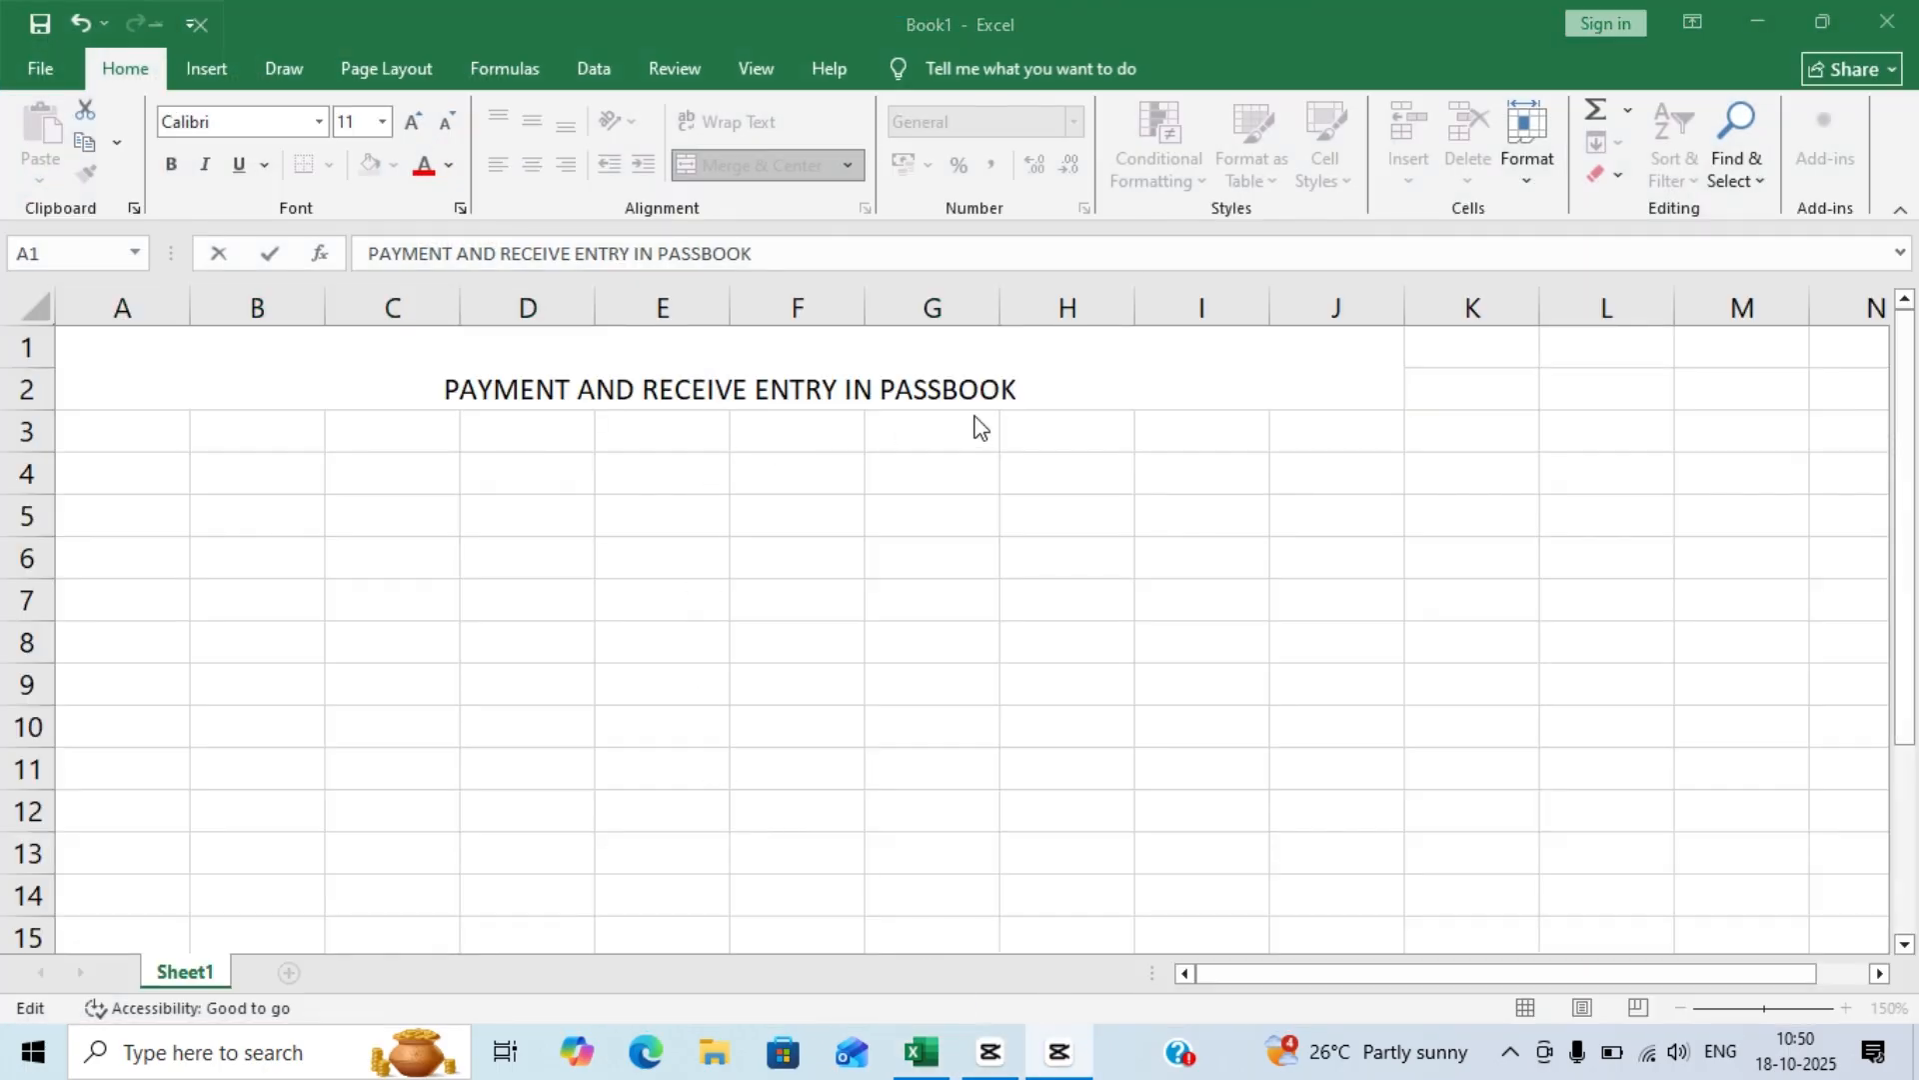
- Vertically center the title PAYMENT AND RECEIVE ENTRY IN PASSBOOK within the merged cells A1:J2
left_click(950, 385)
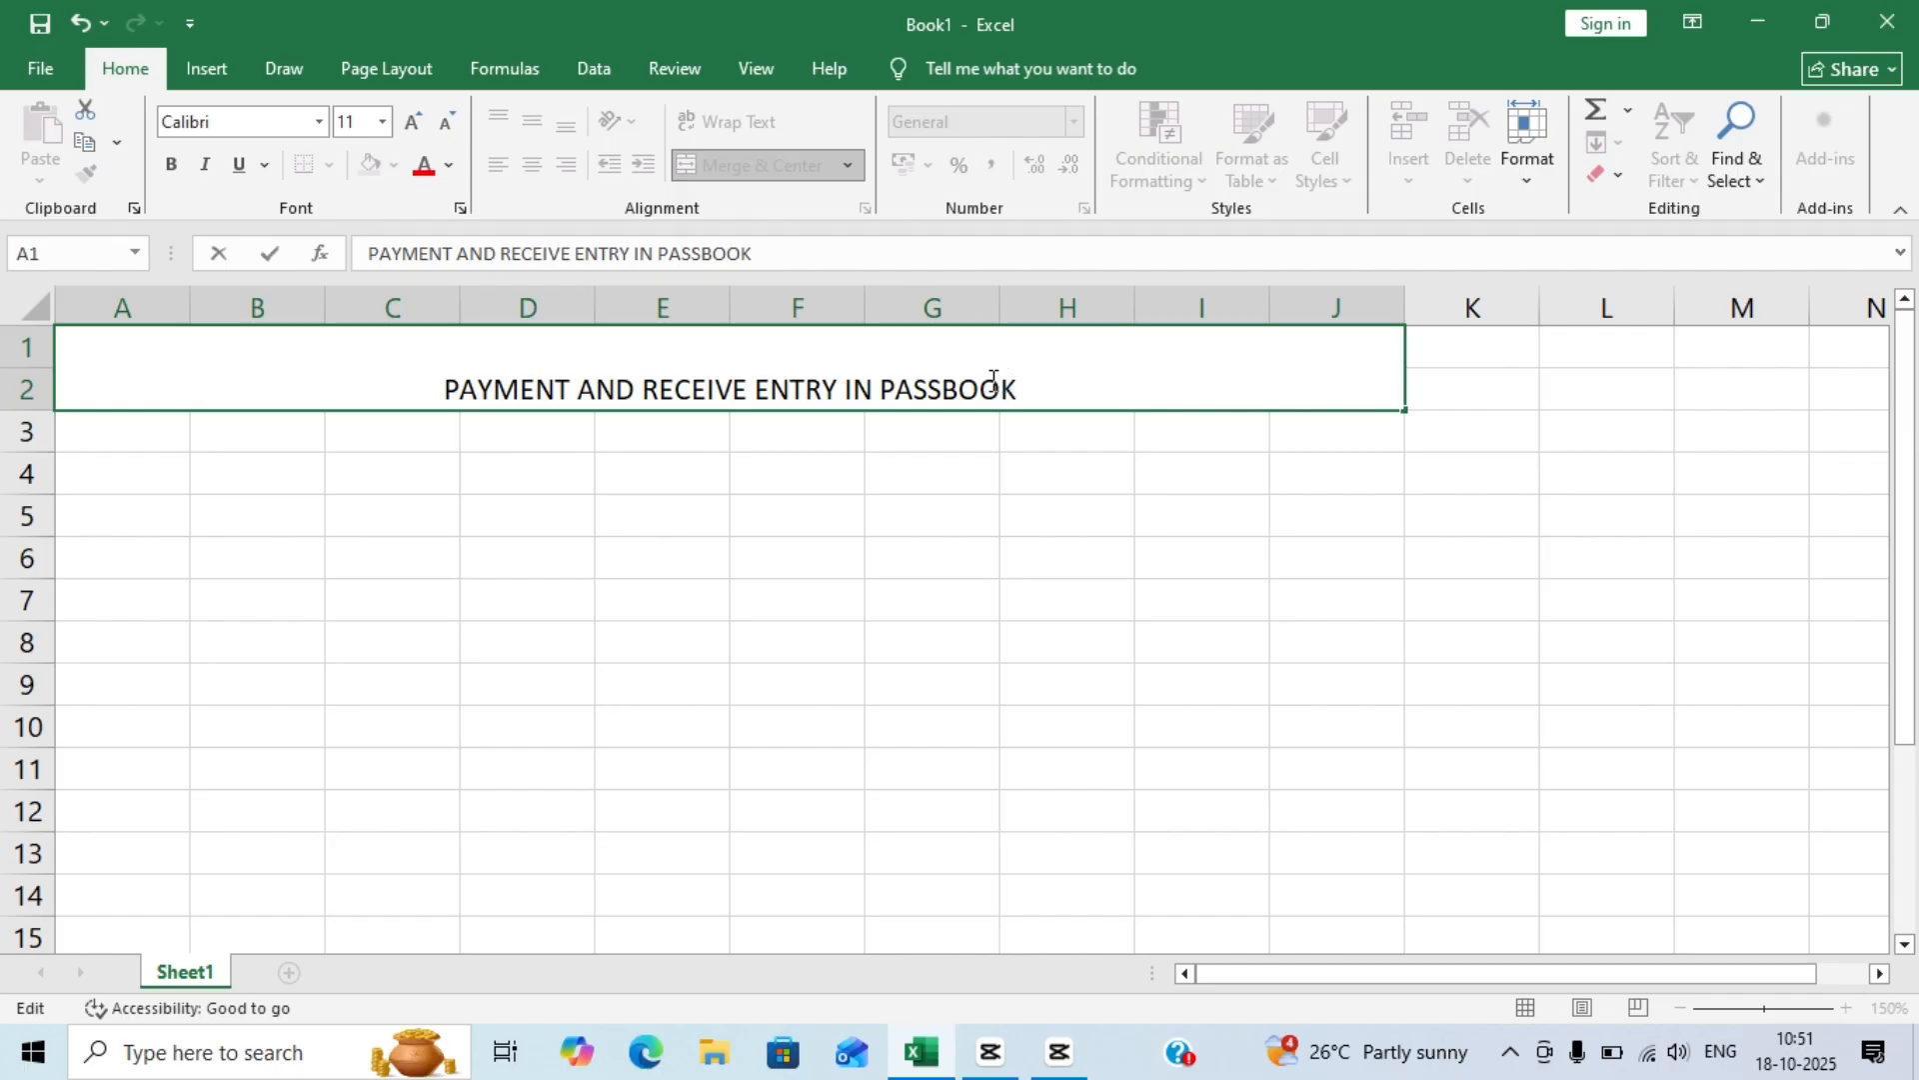
left_click(430, 435)
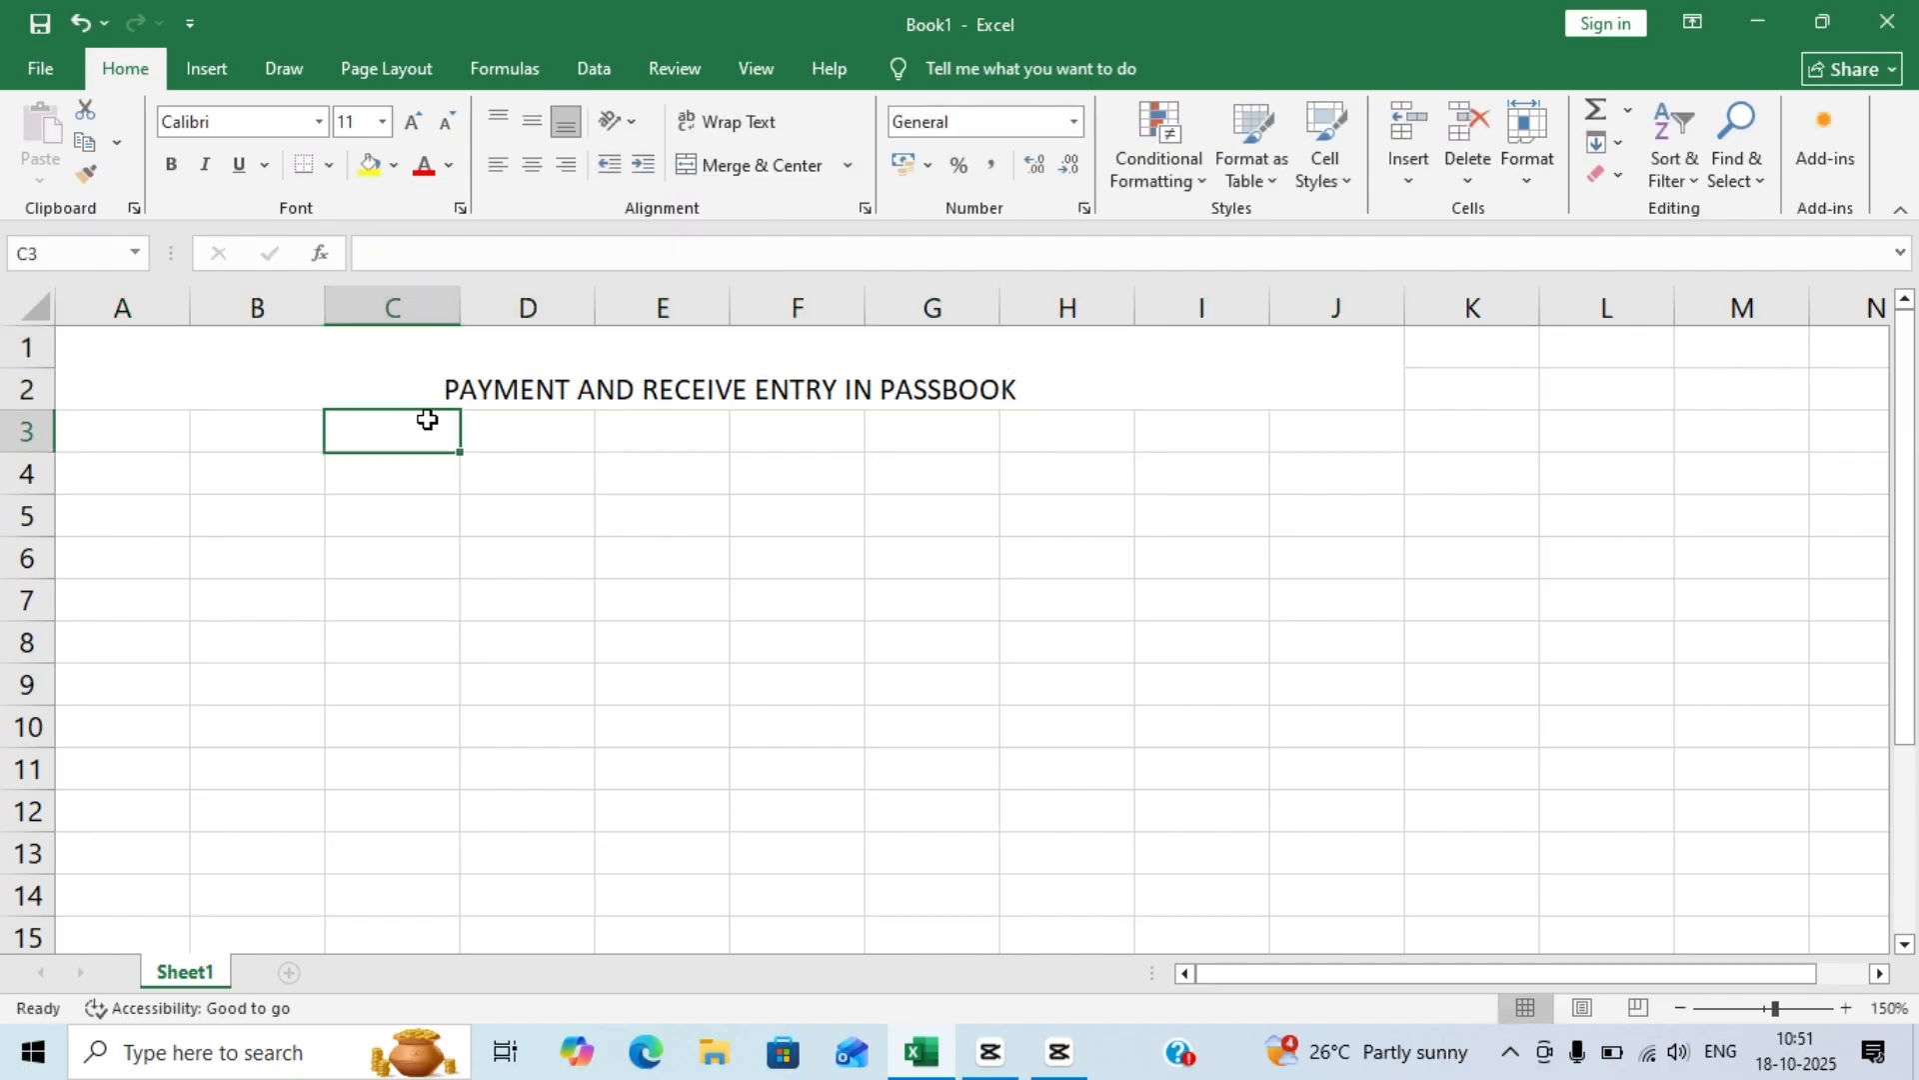
left_click(416, 386)
left_click(529, 122)
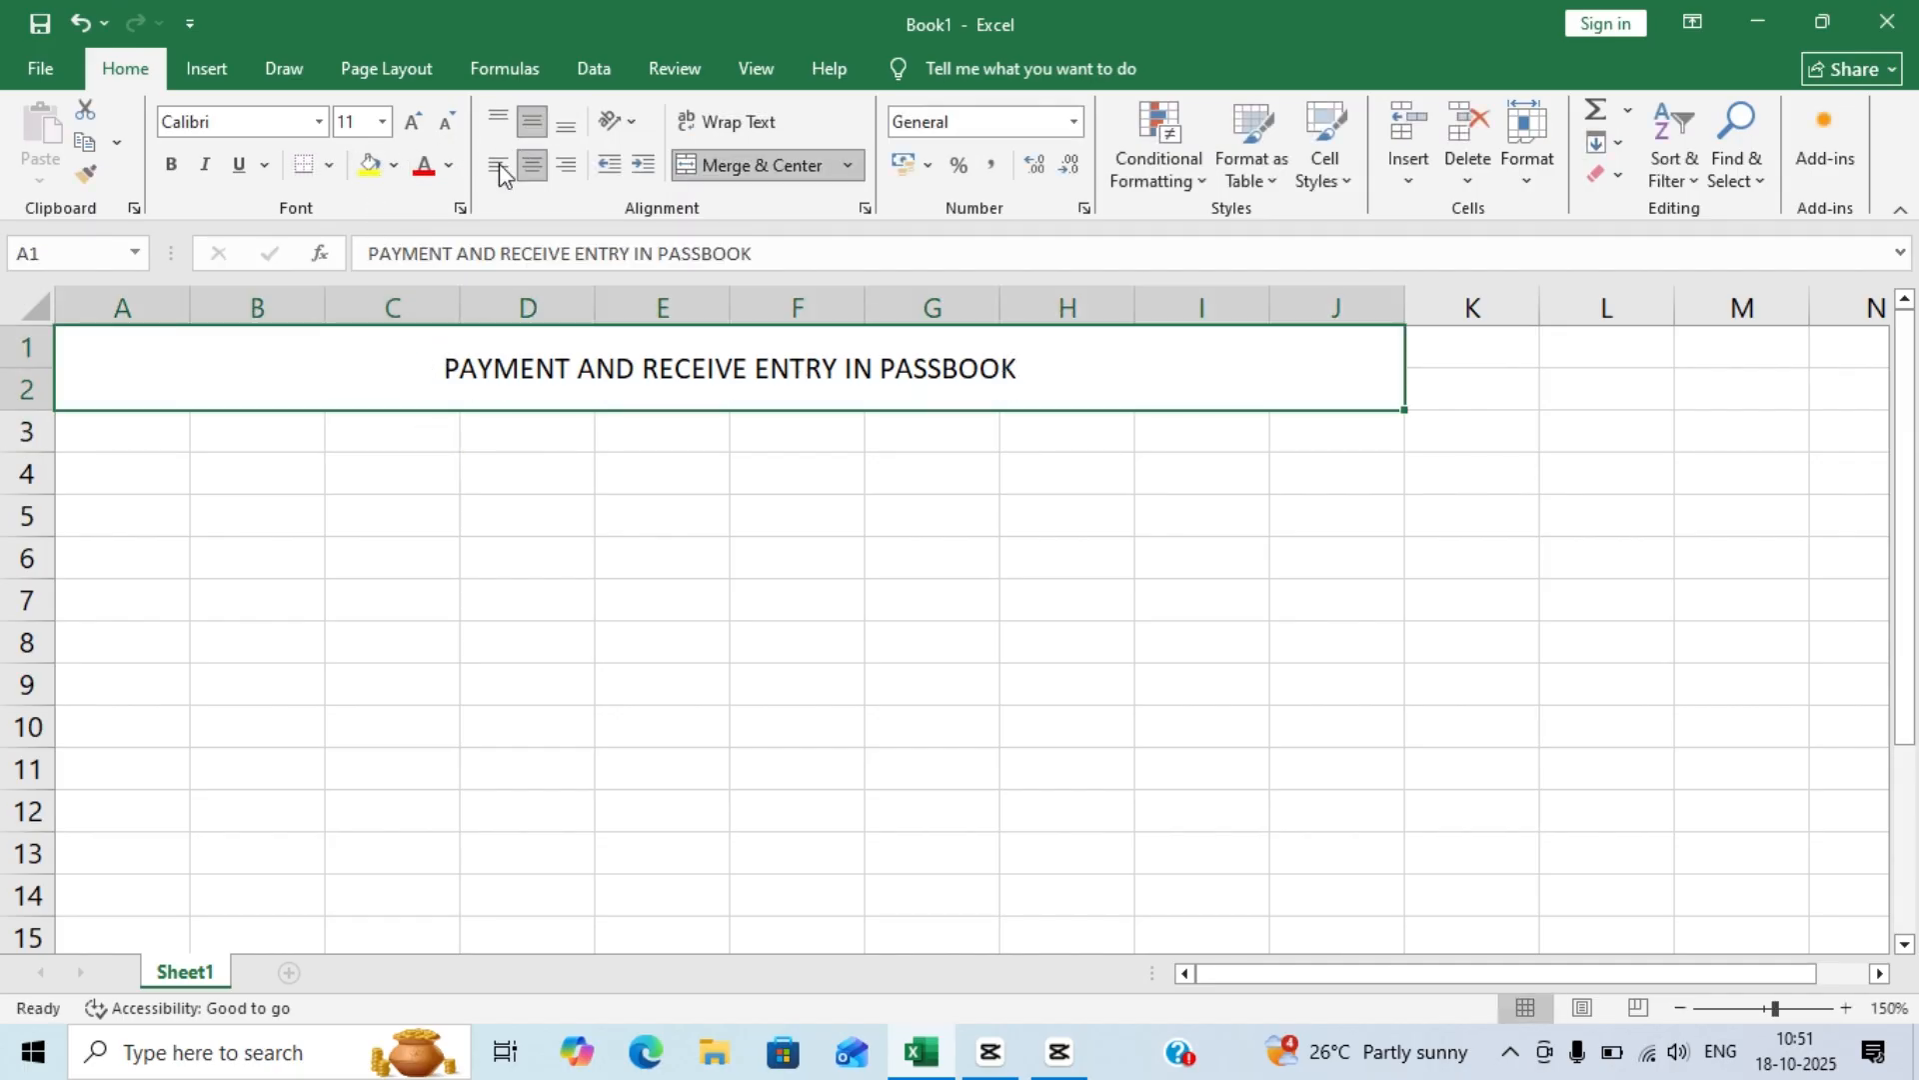
- Enter the column heading SNO in cell A5
left_click(141, 526)
left_click(146, 540)
left_click(159, 517)
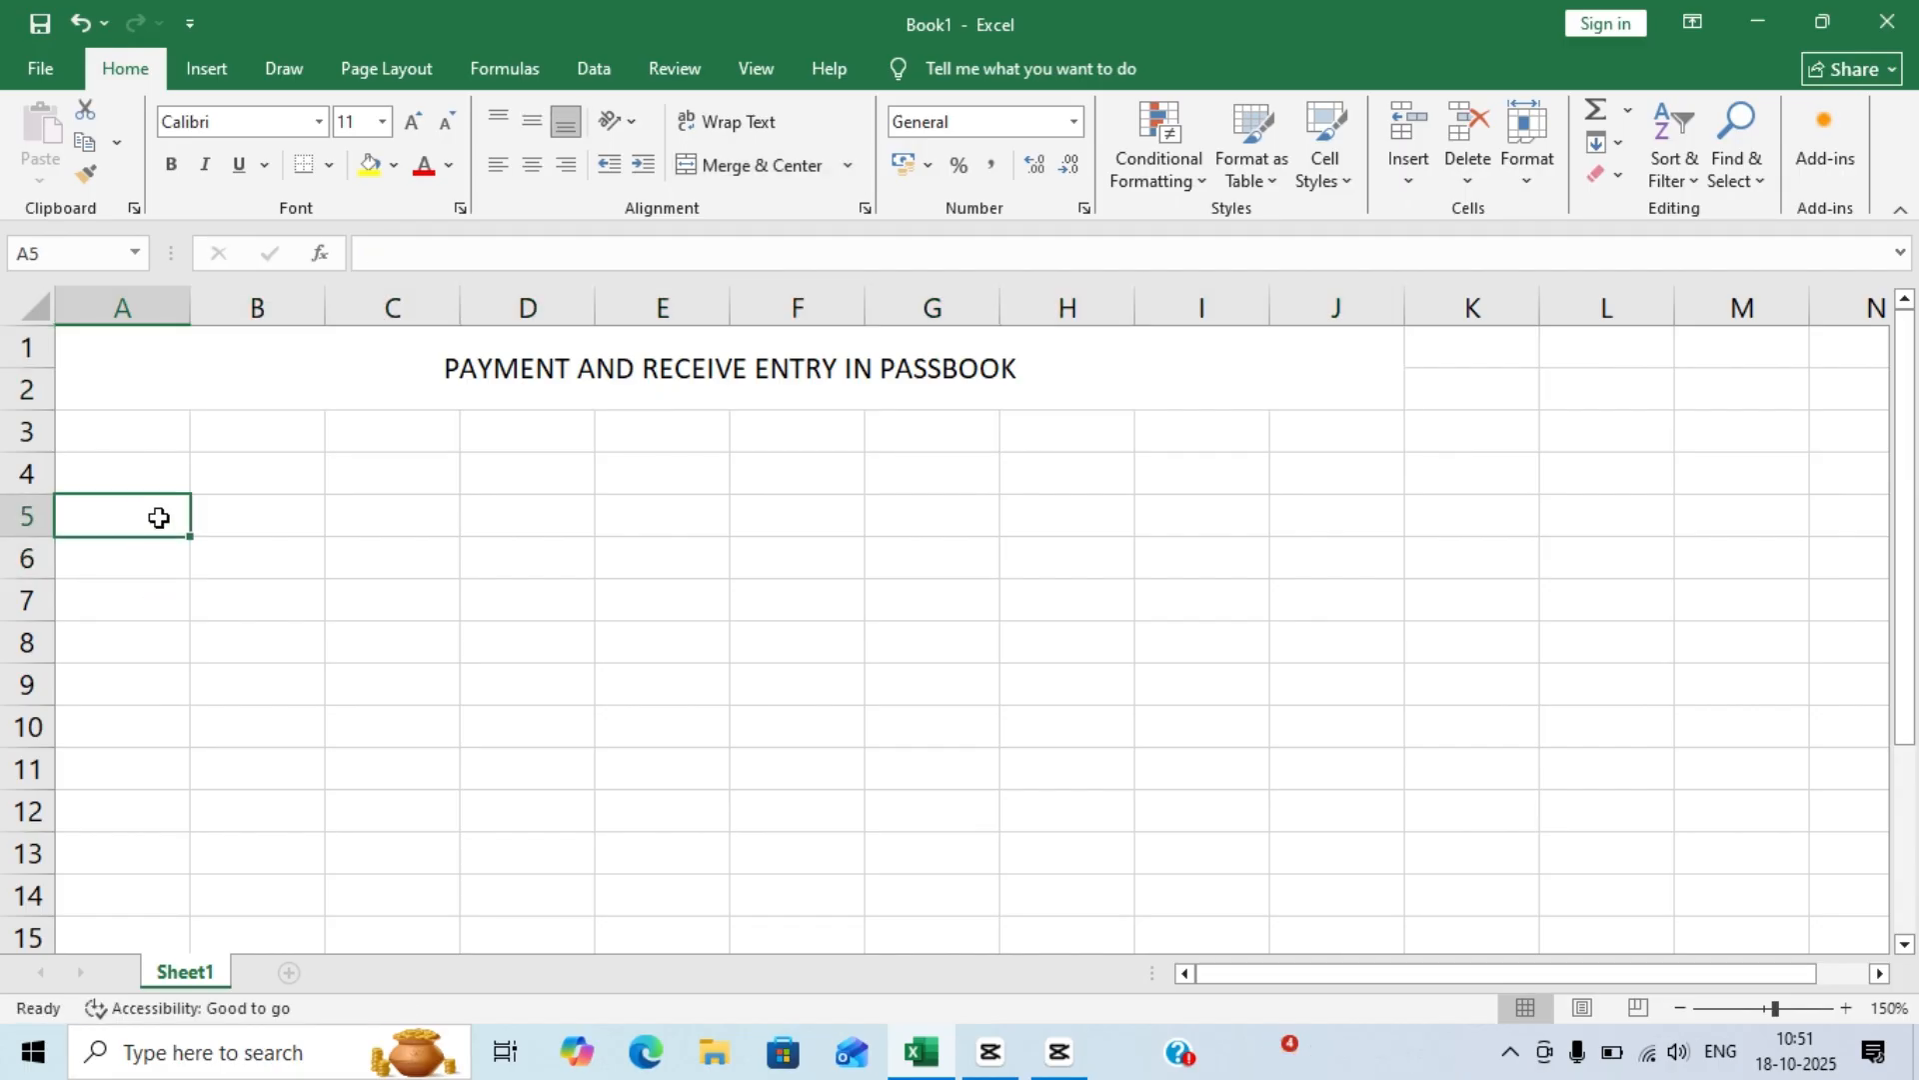
type("SNO")
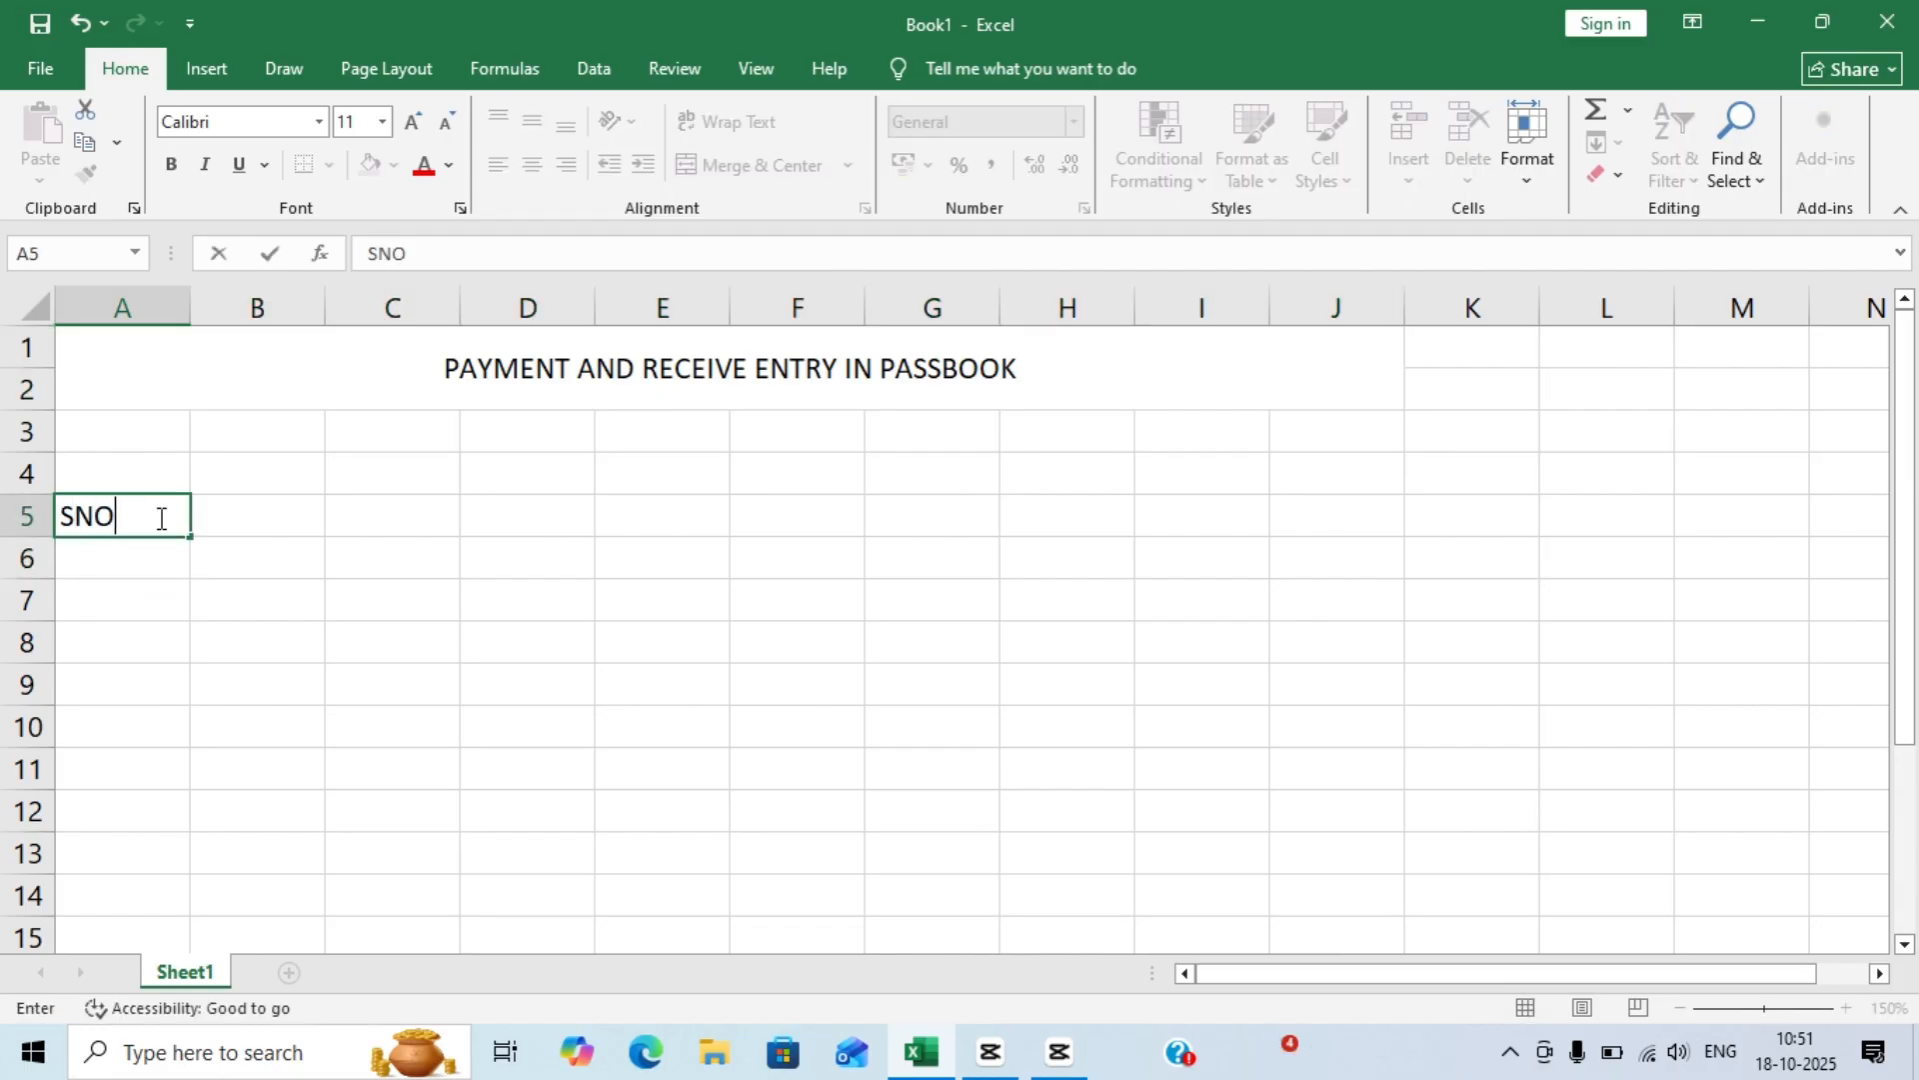
key("Tab")
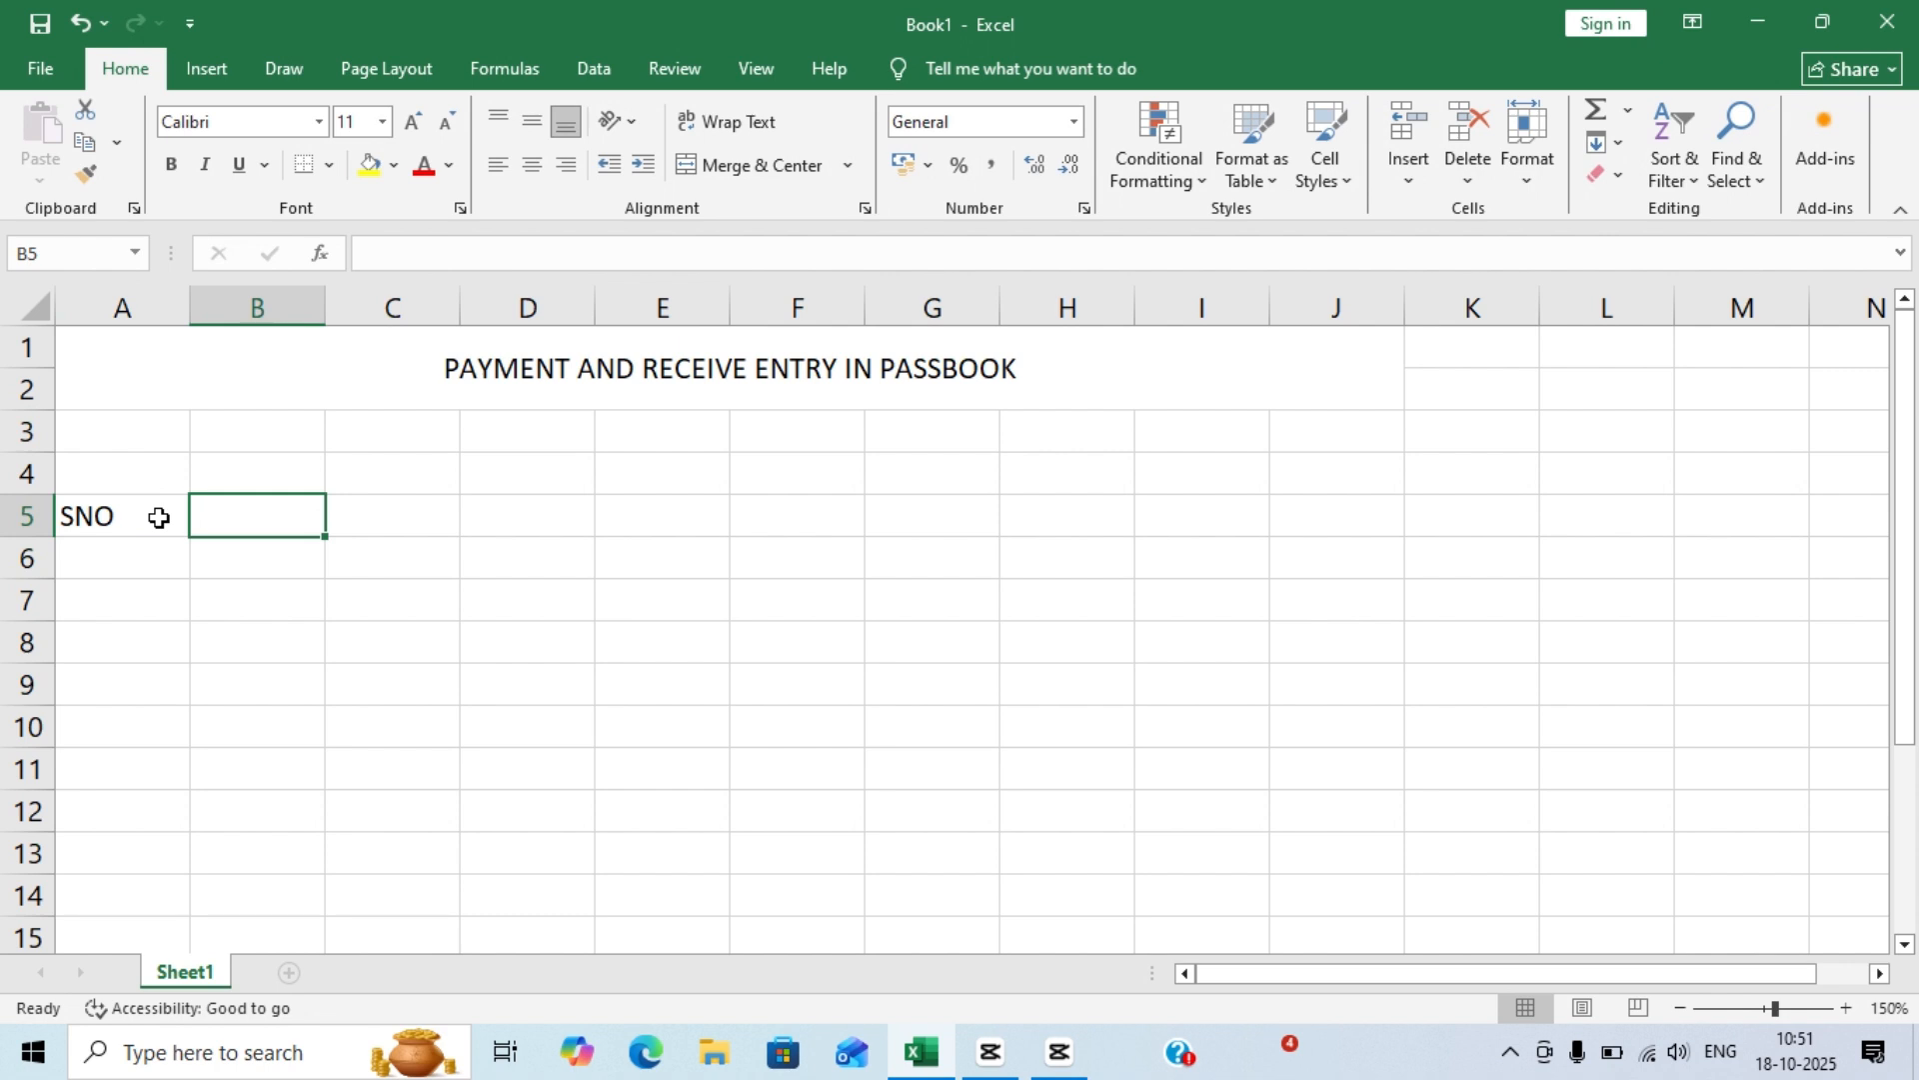
- Merge and center cells B5:D5, and fill the merged format down to row 15
left_click(288, 555)
left_click_drag(282, 522, 522, 541)
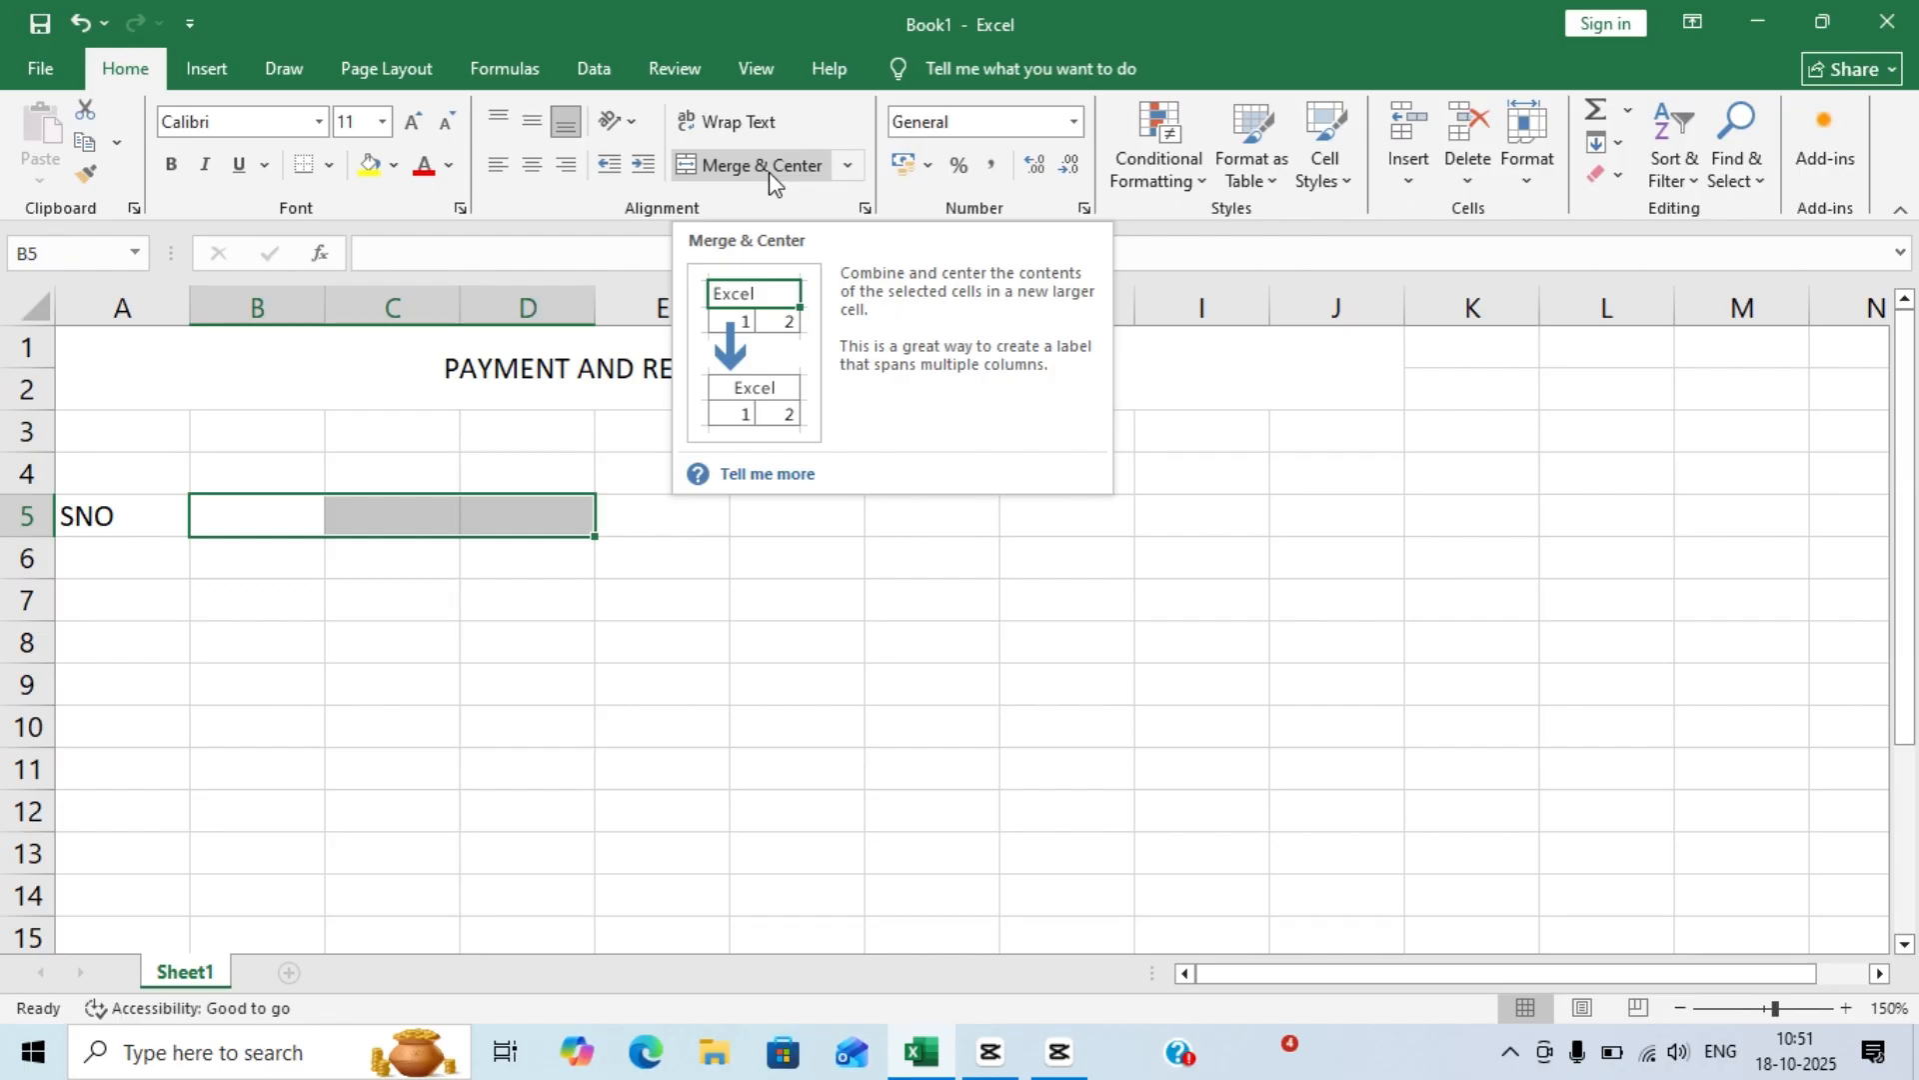
left_click(769, 172)
left_click(452, 611)
left_click(564, 520)
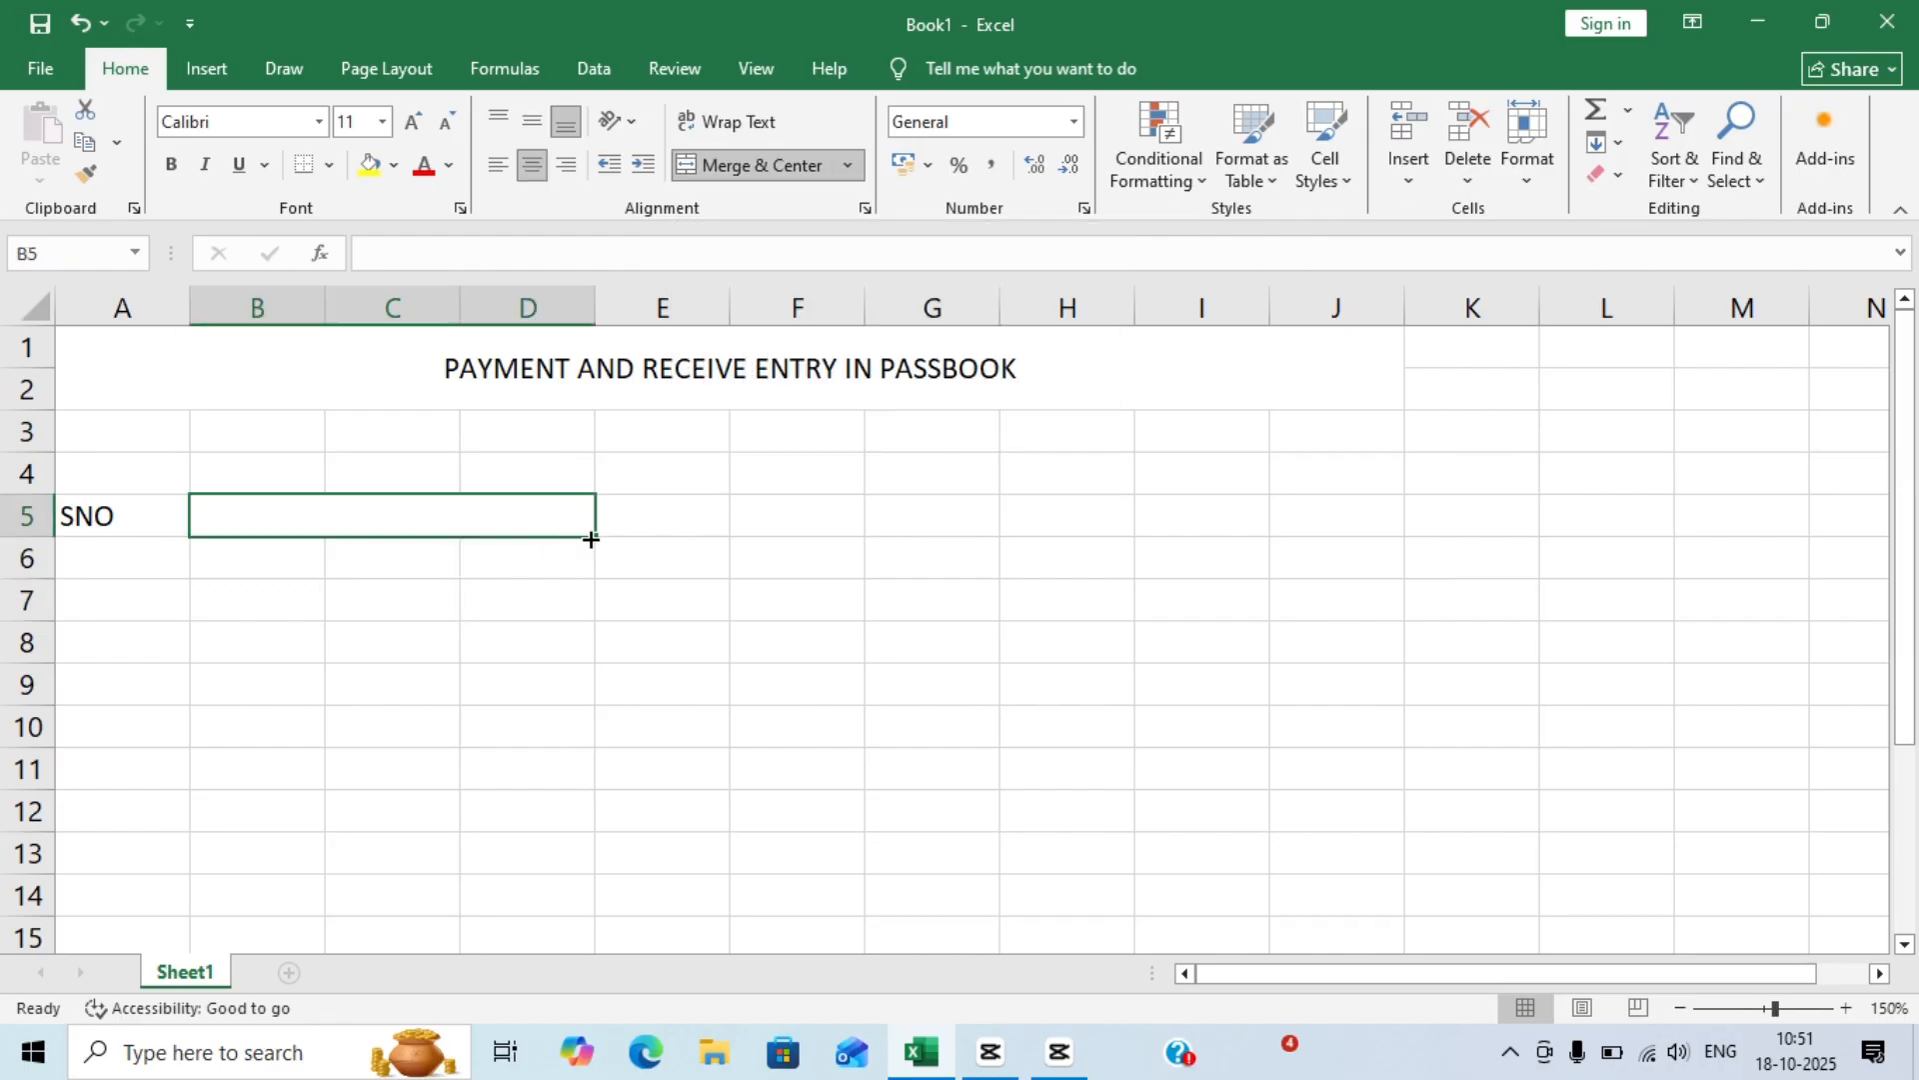
left_click(360, 604)
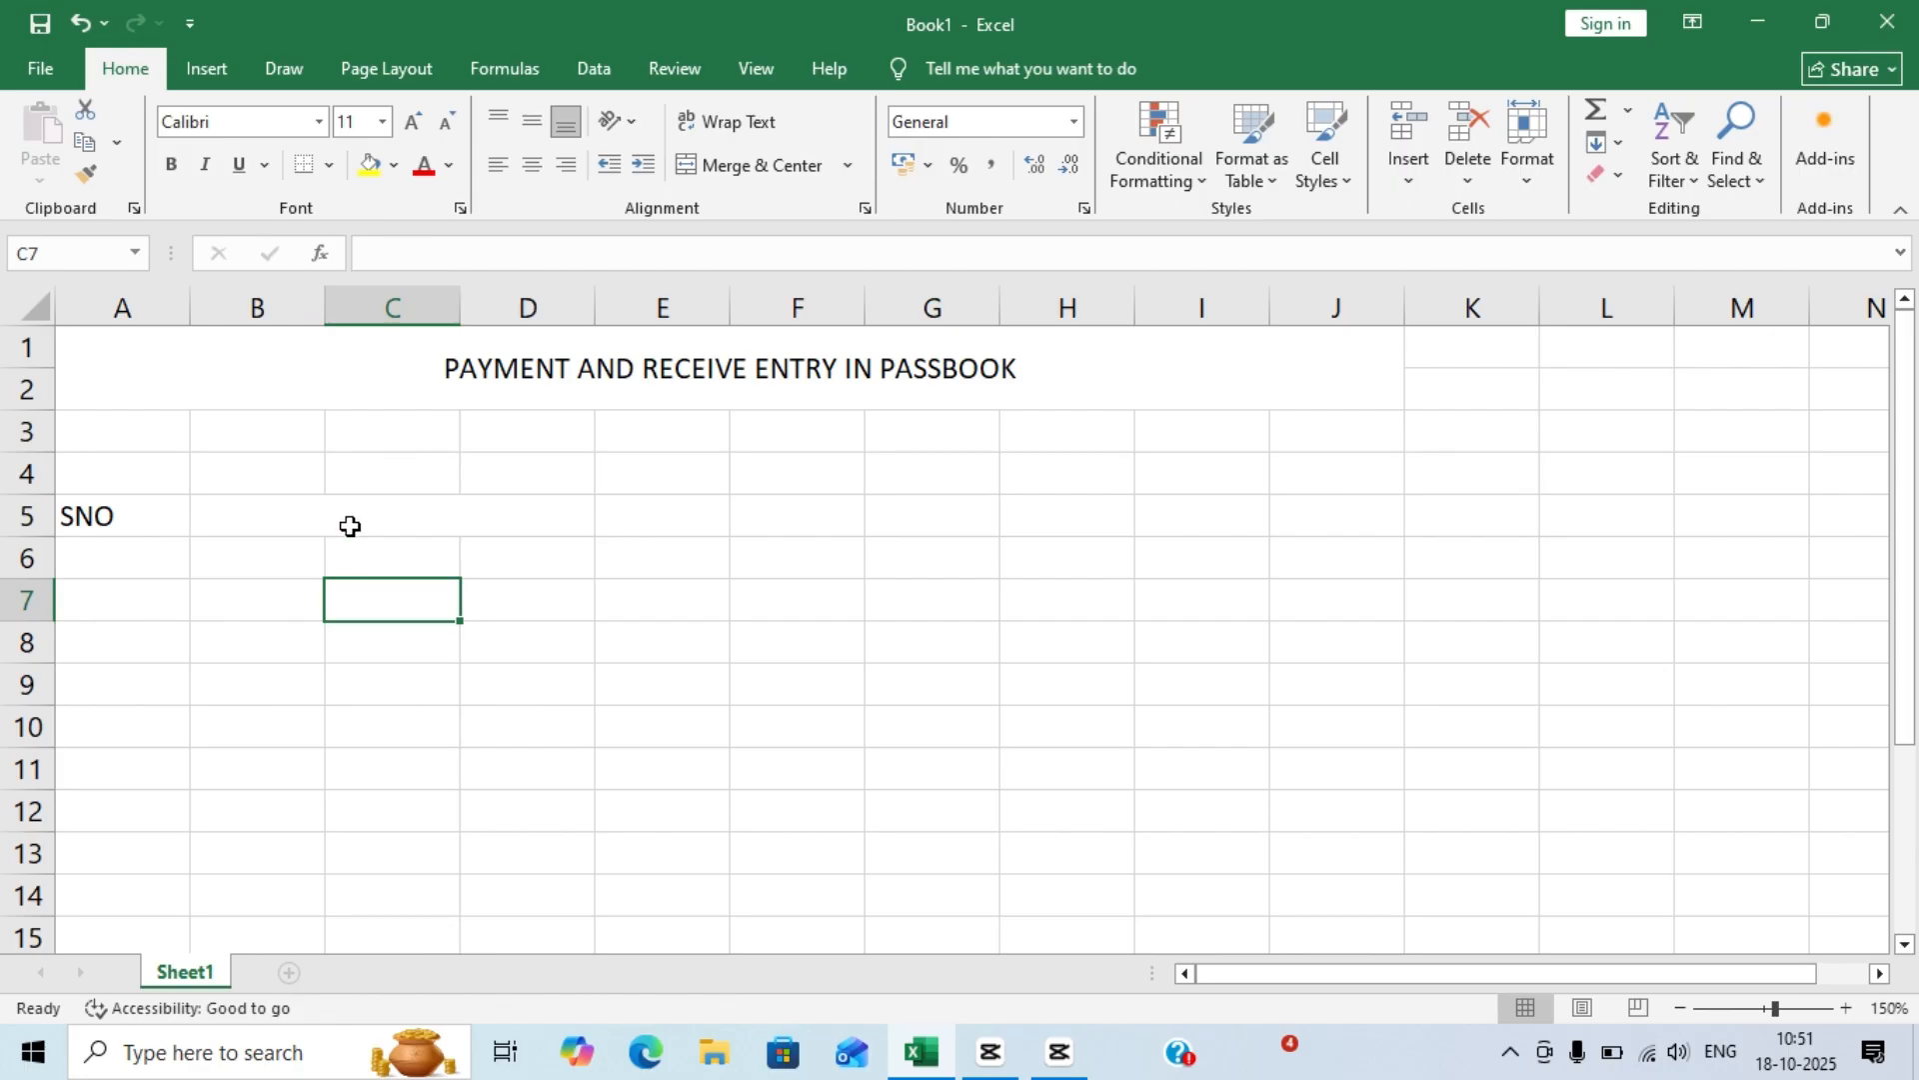
left_click(350, 526)
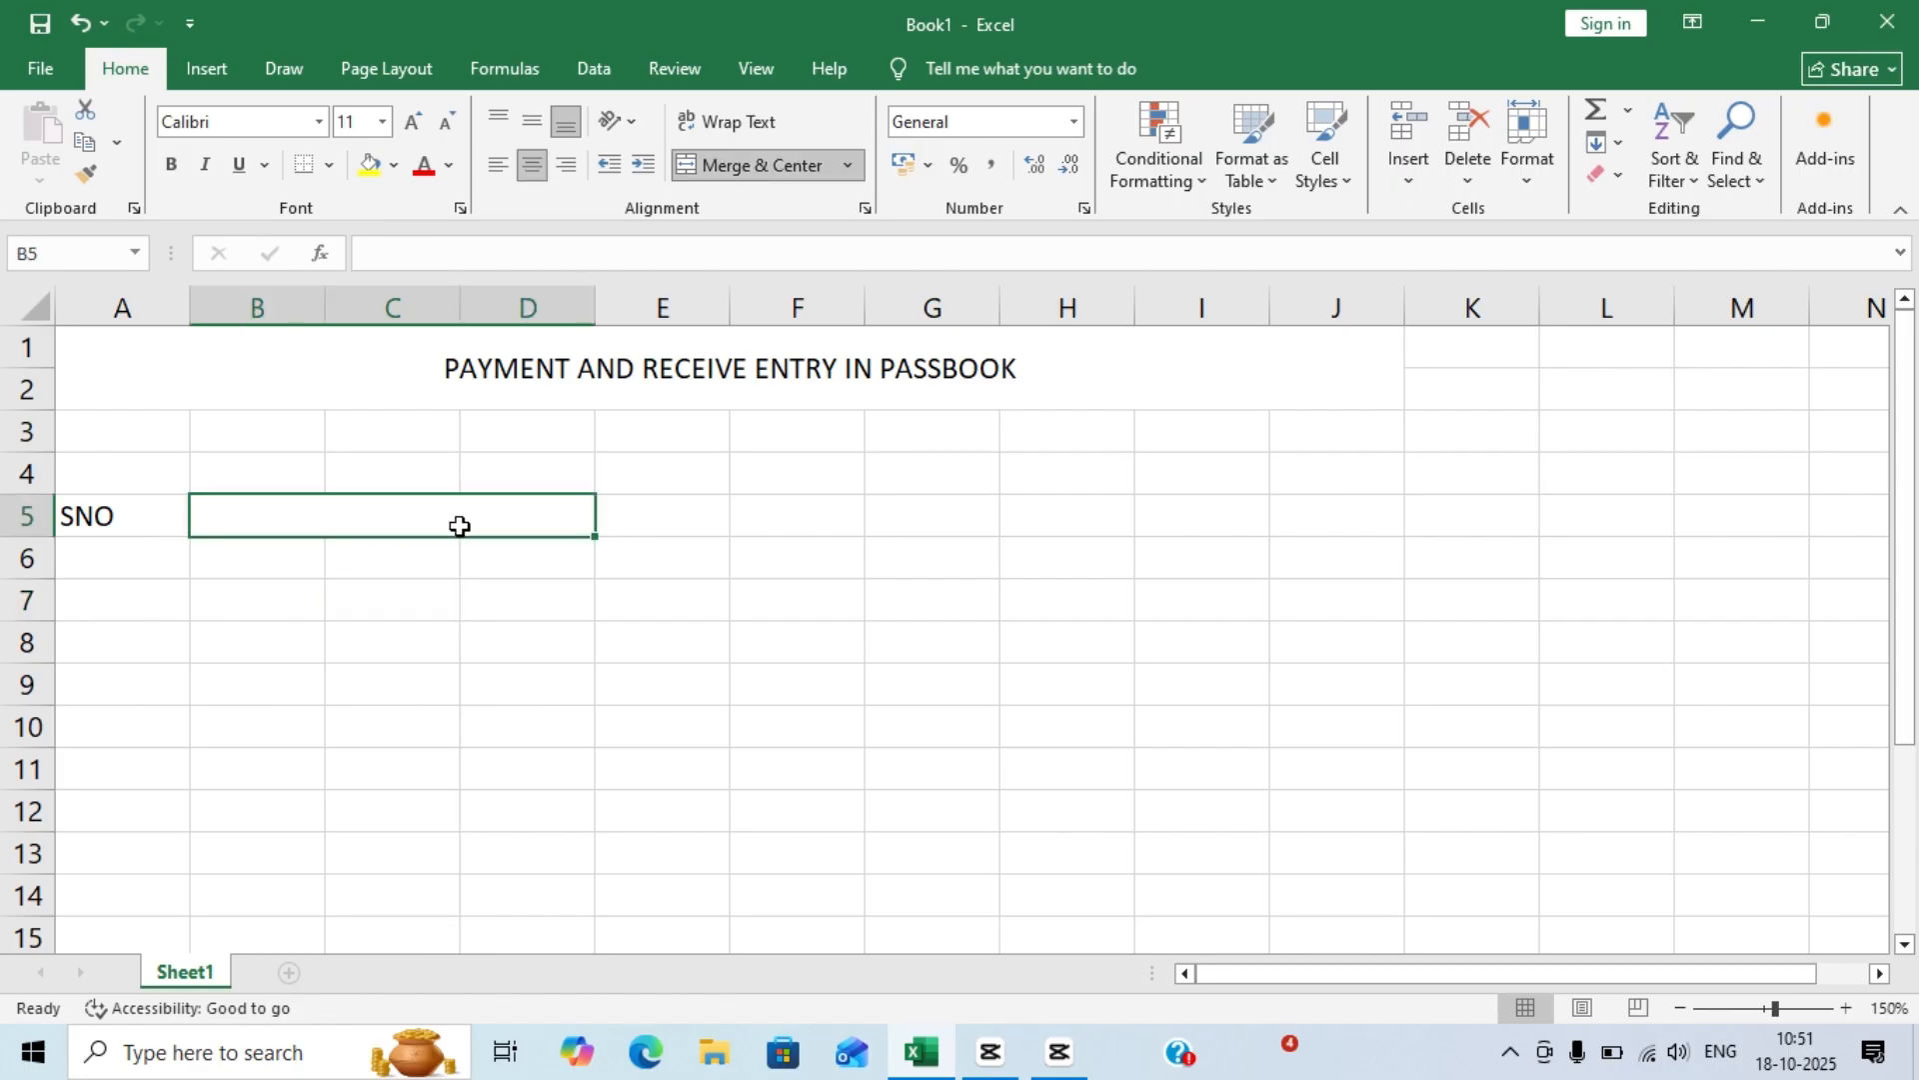
left_click_drag(597, 537, 539, 942)
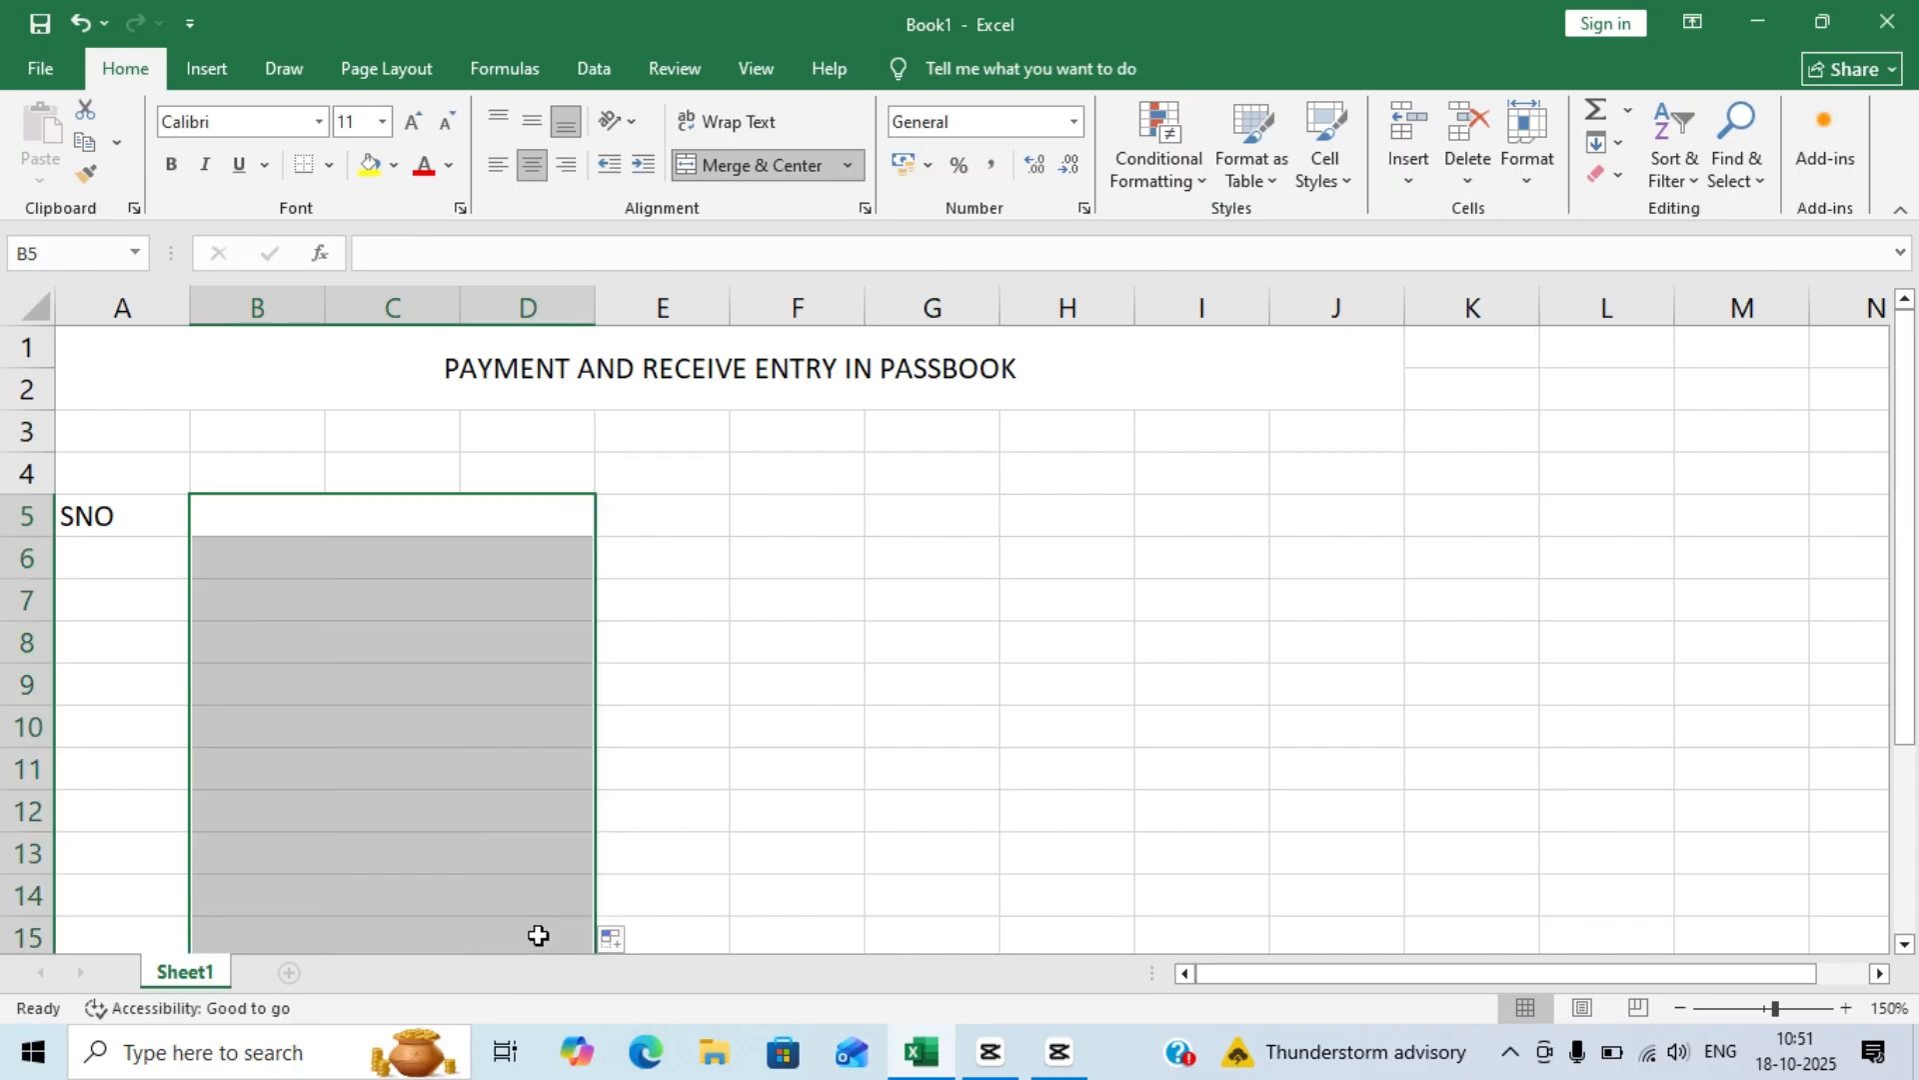
left_click(1350, 1058)
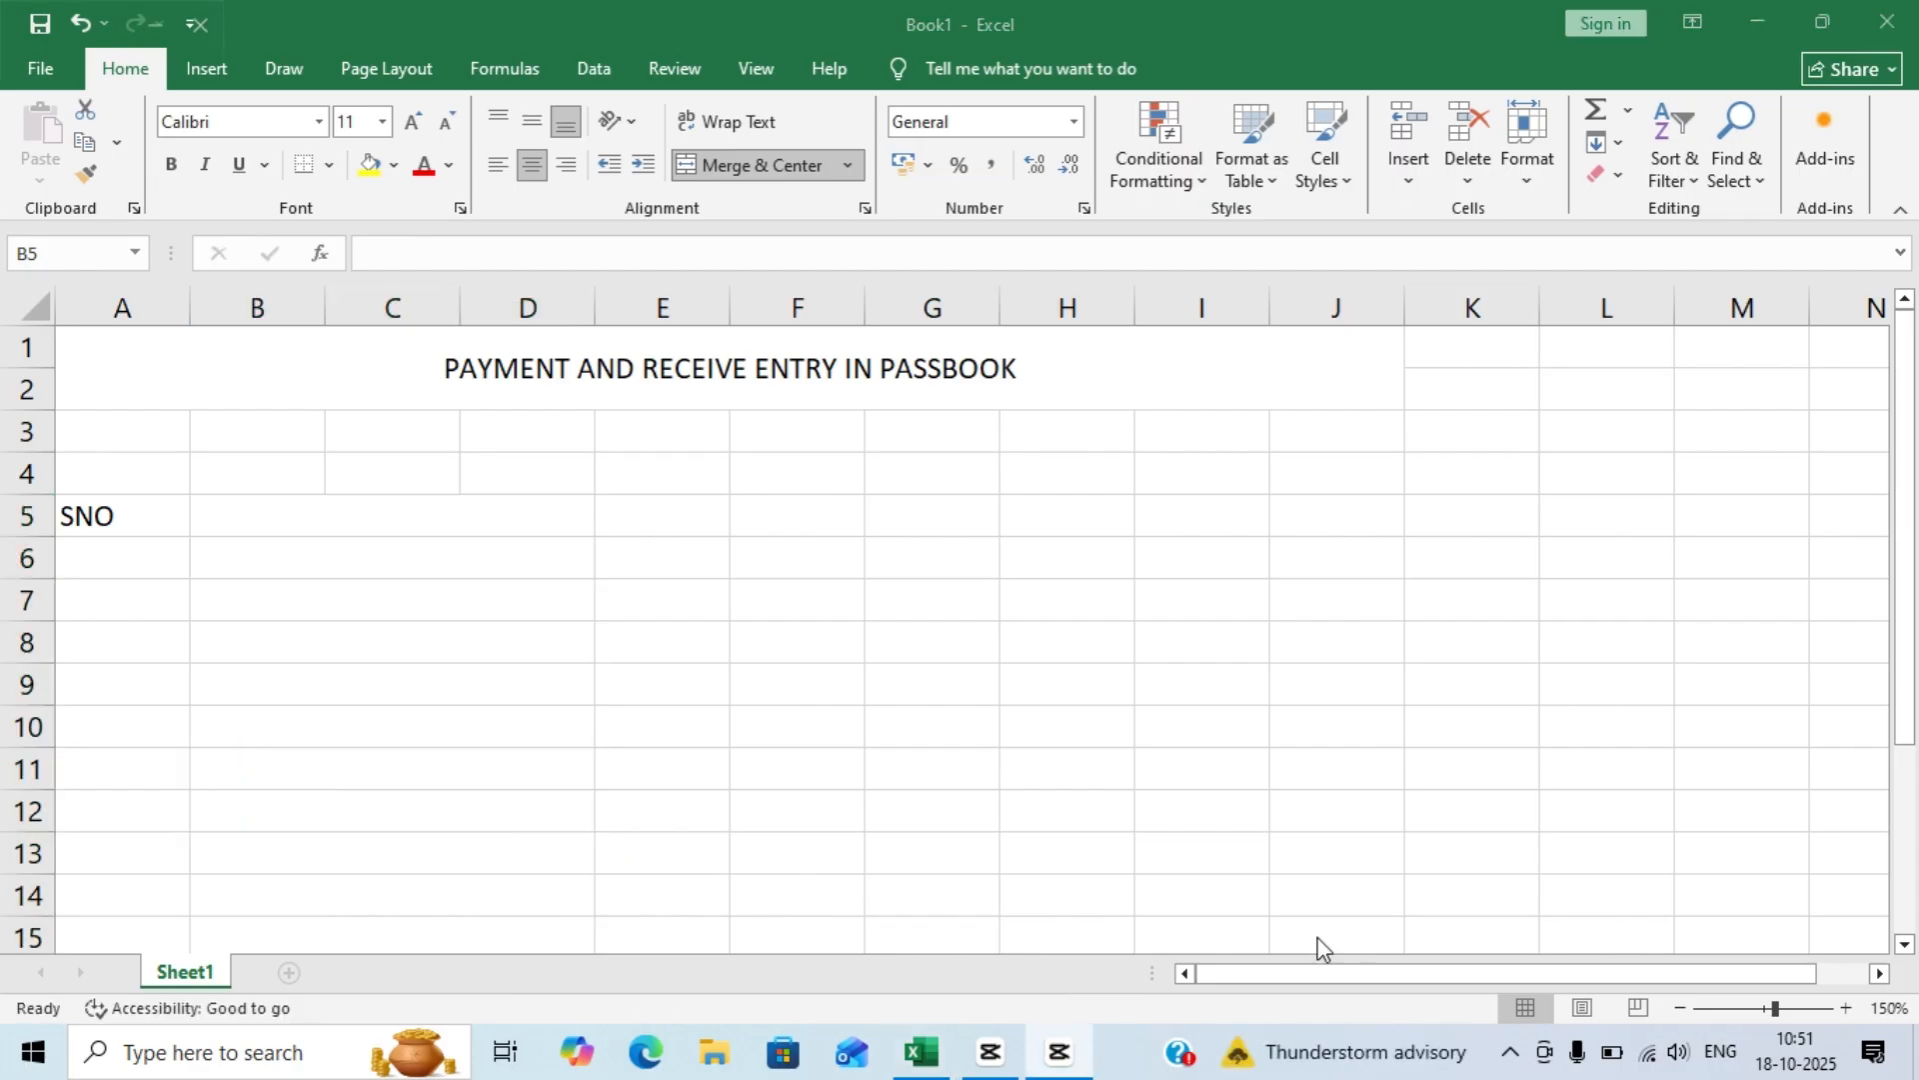
- Merge and center cells E5:F5, and fill the merged format down to row 15
left_click(688, 514)
left_click(700, 512)
left_click(677, 575)
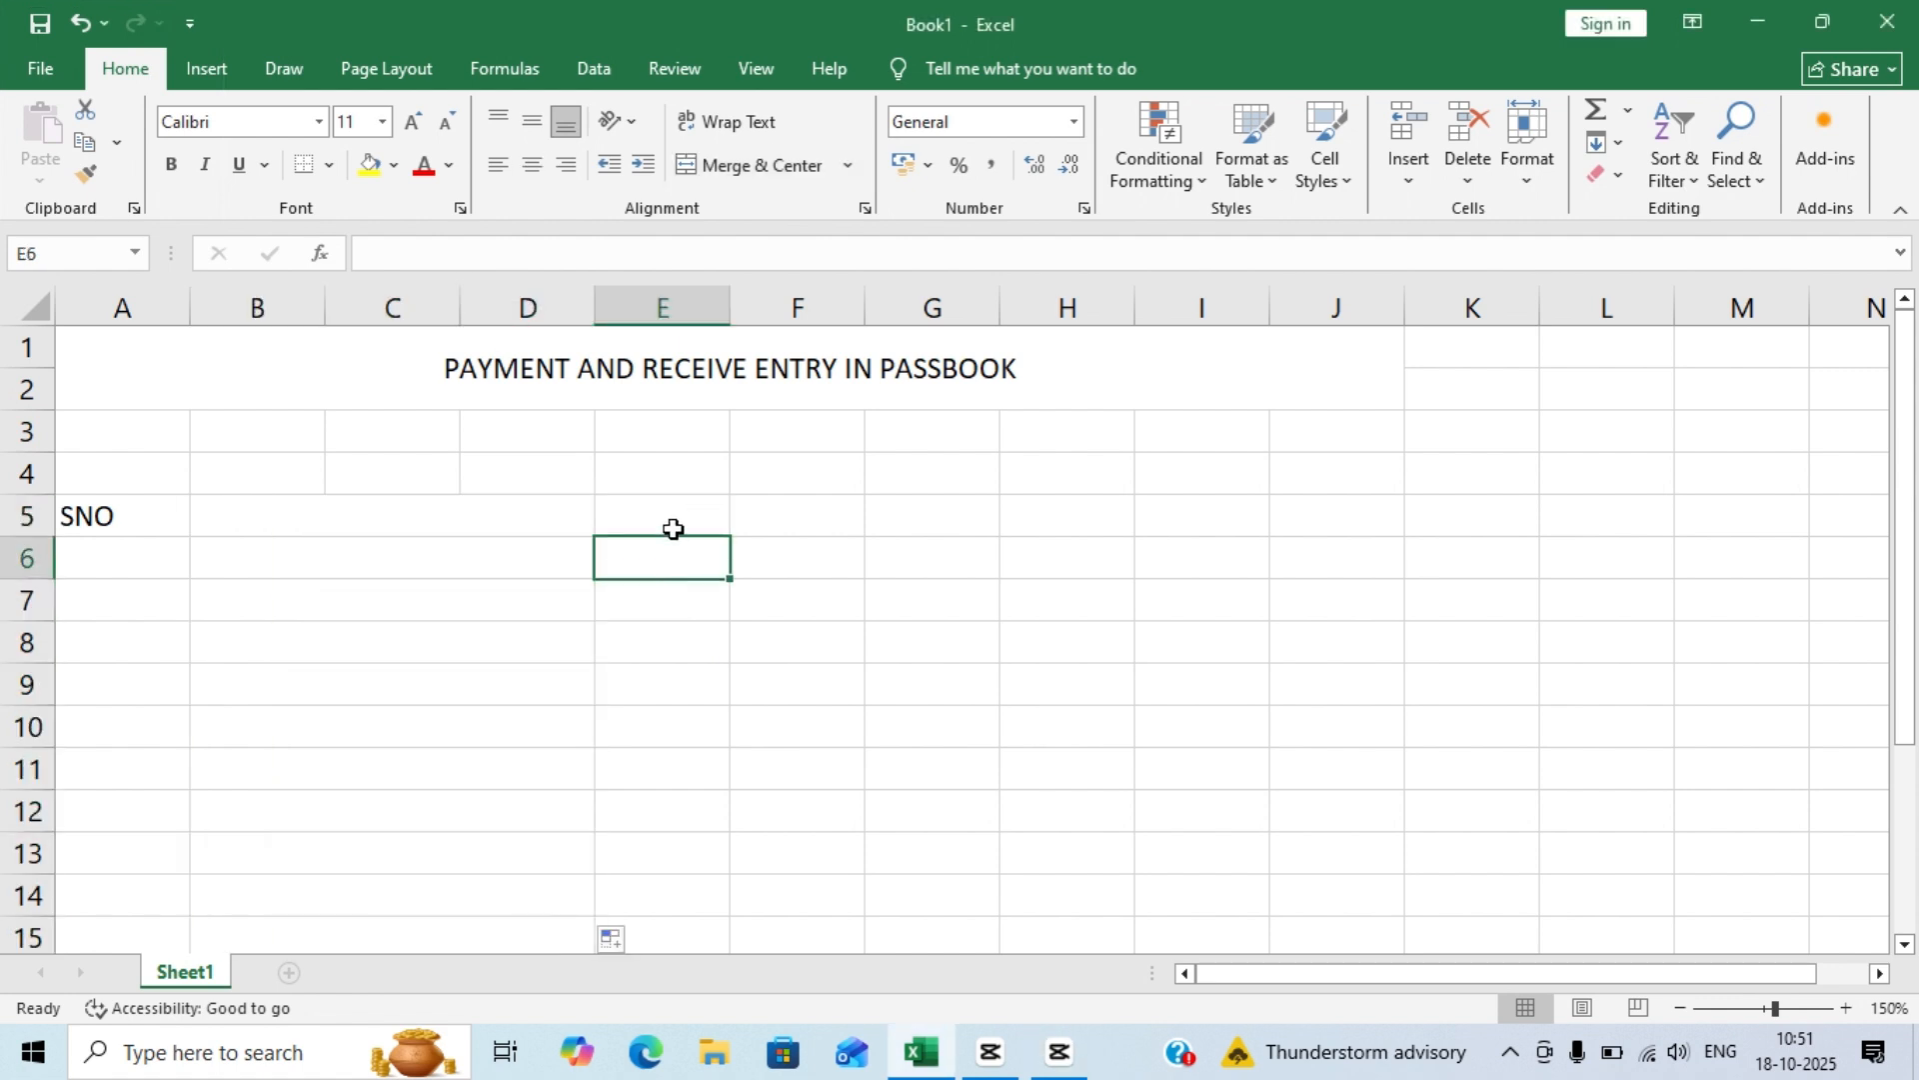
left_click_drag(673, 531, 756, 530)
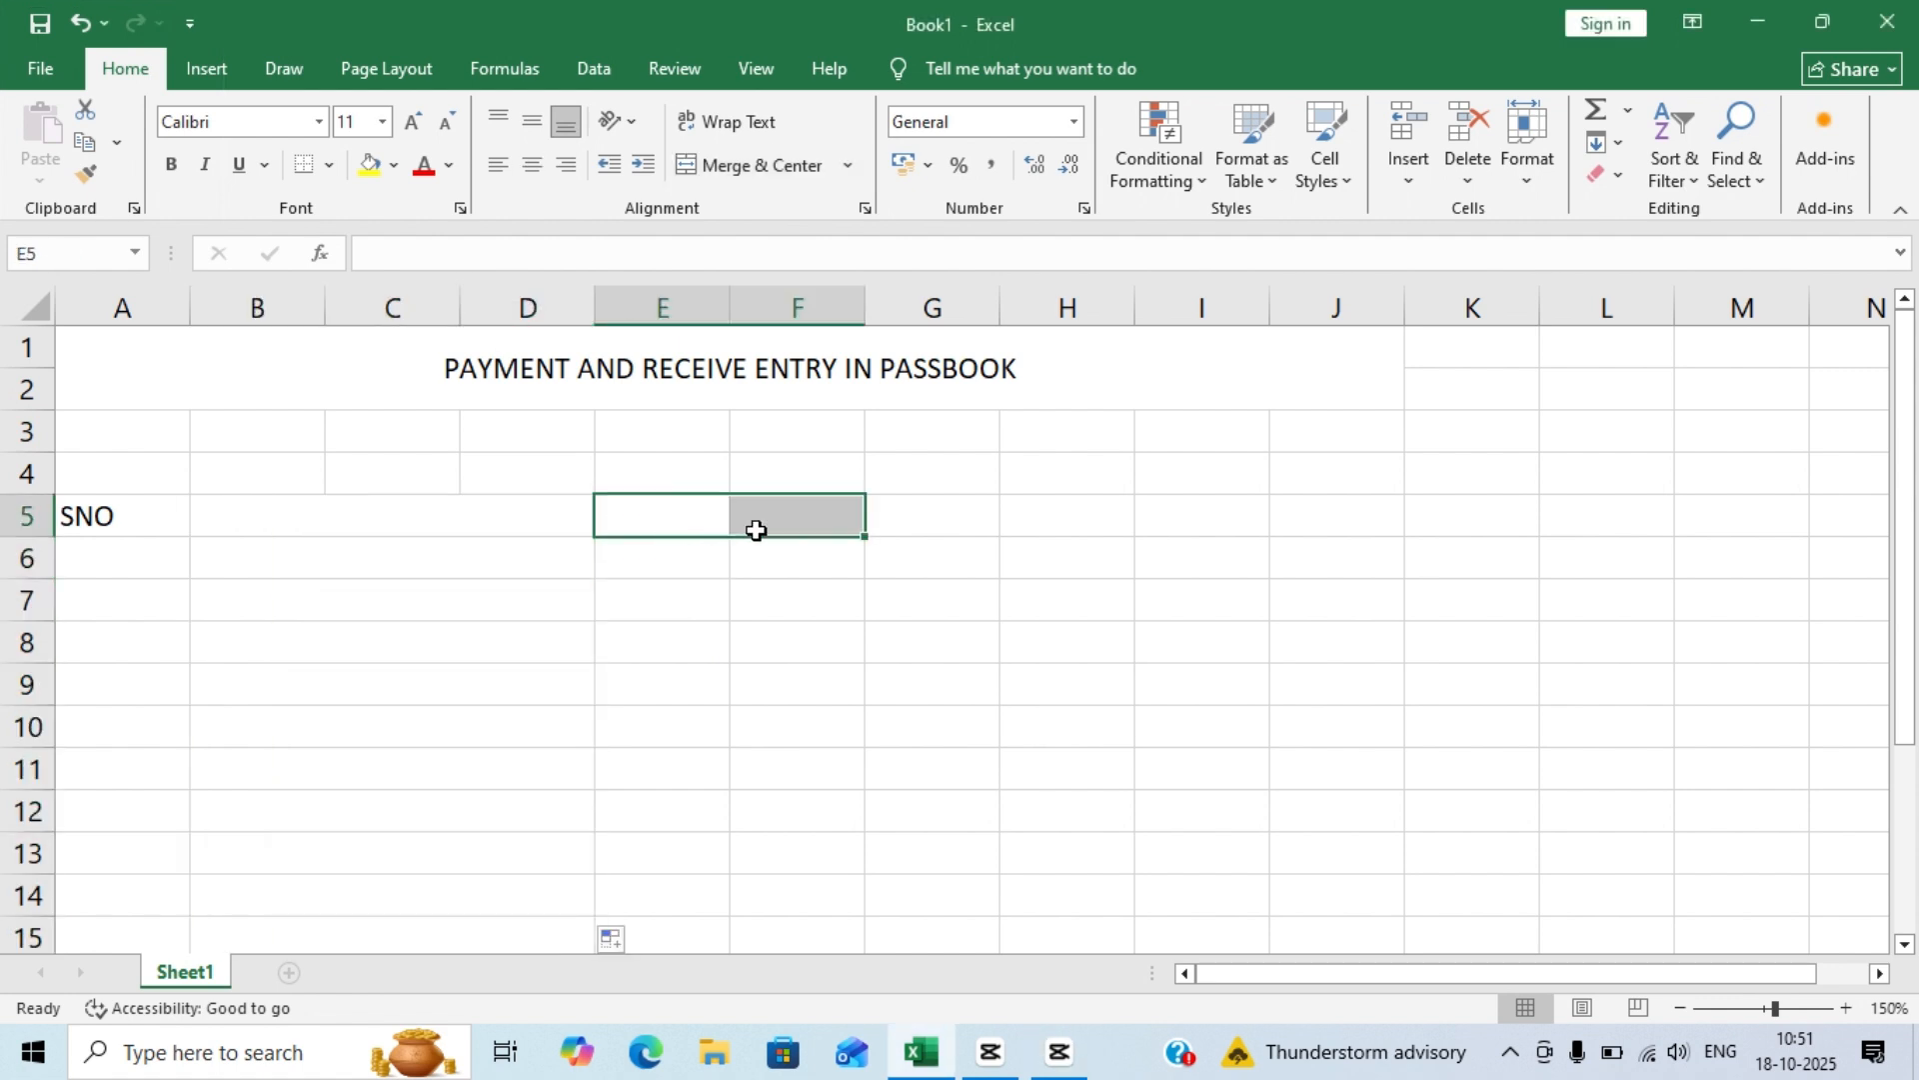
left_click(765, 168)
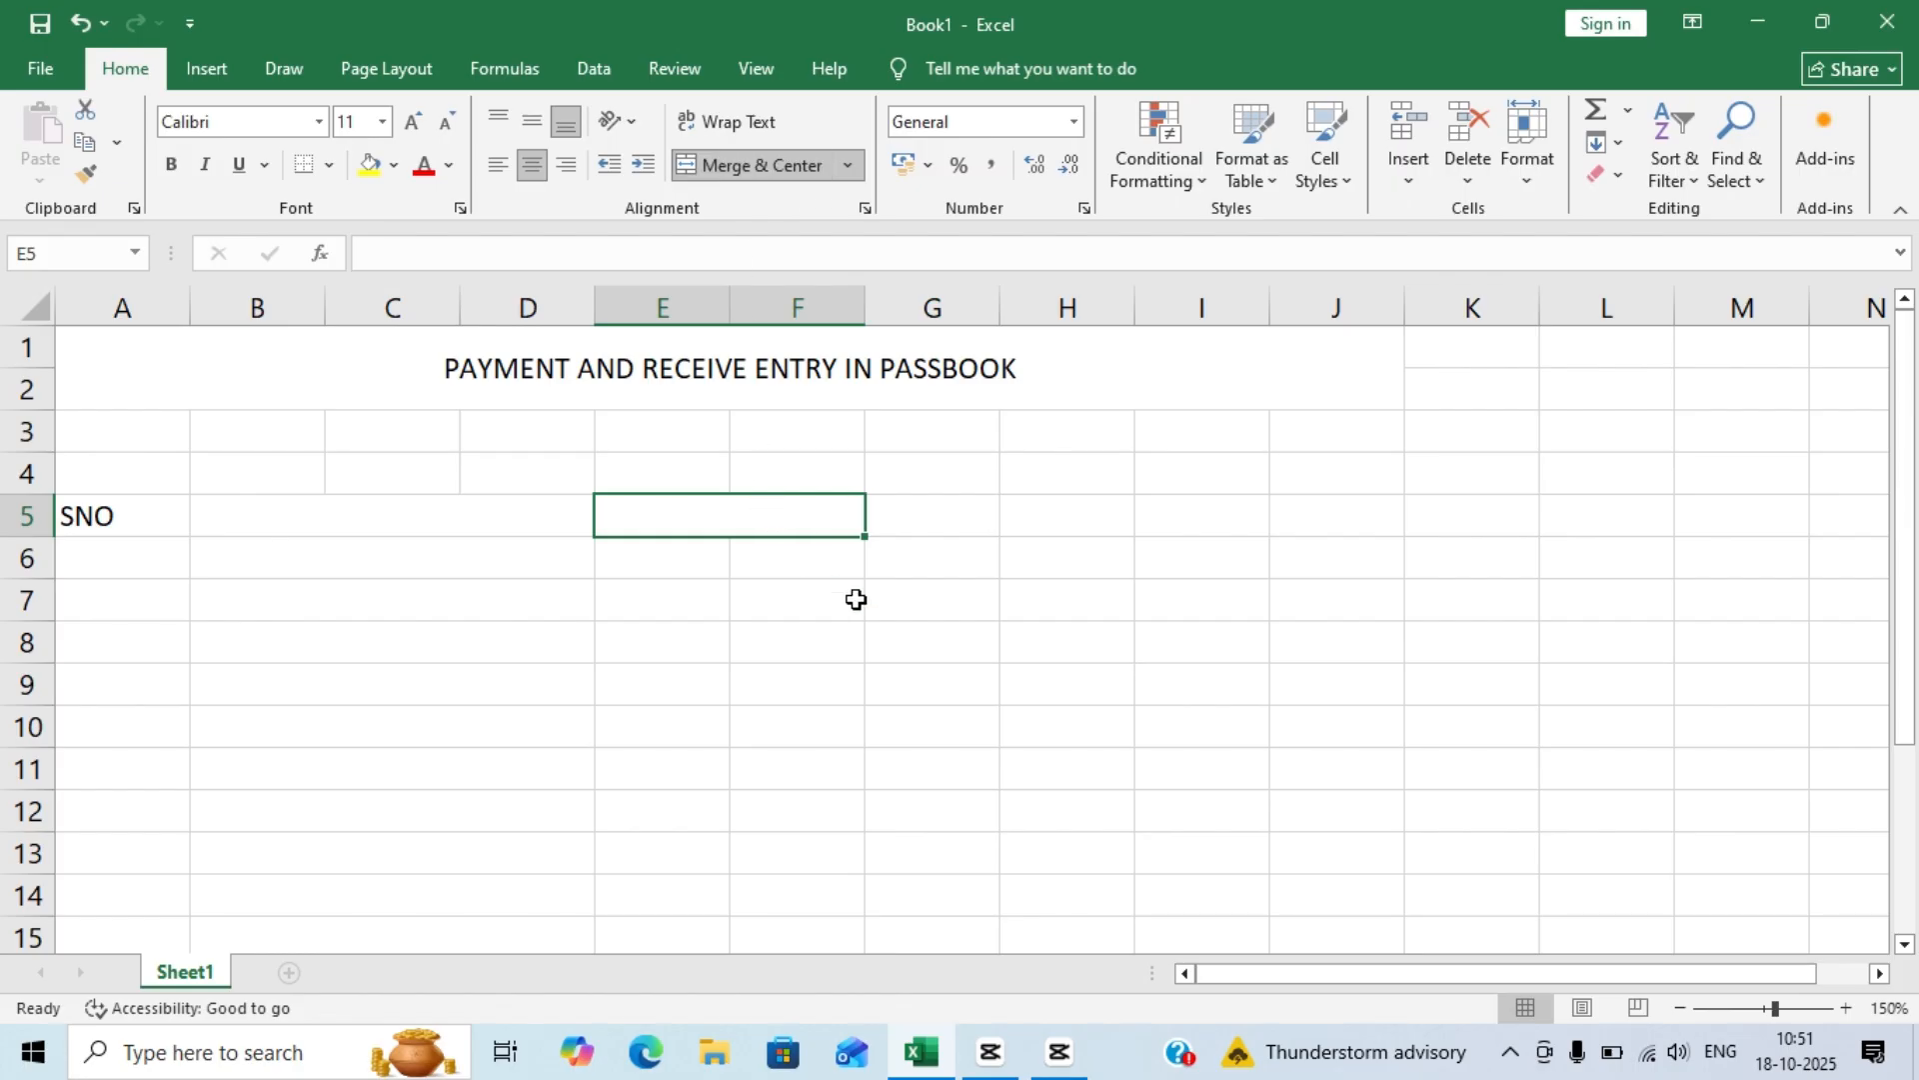
left_click(913, 604)
left_click(803, 520)
left_click_drag(866, 540, 818, 951)
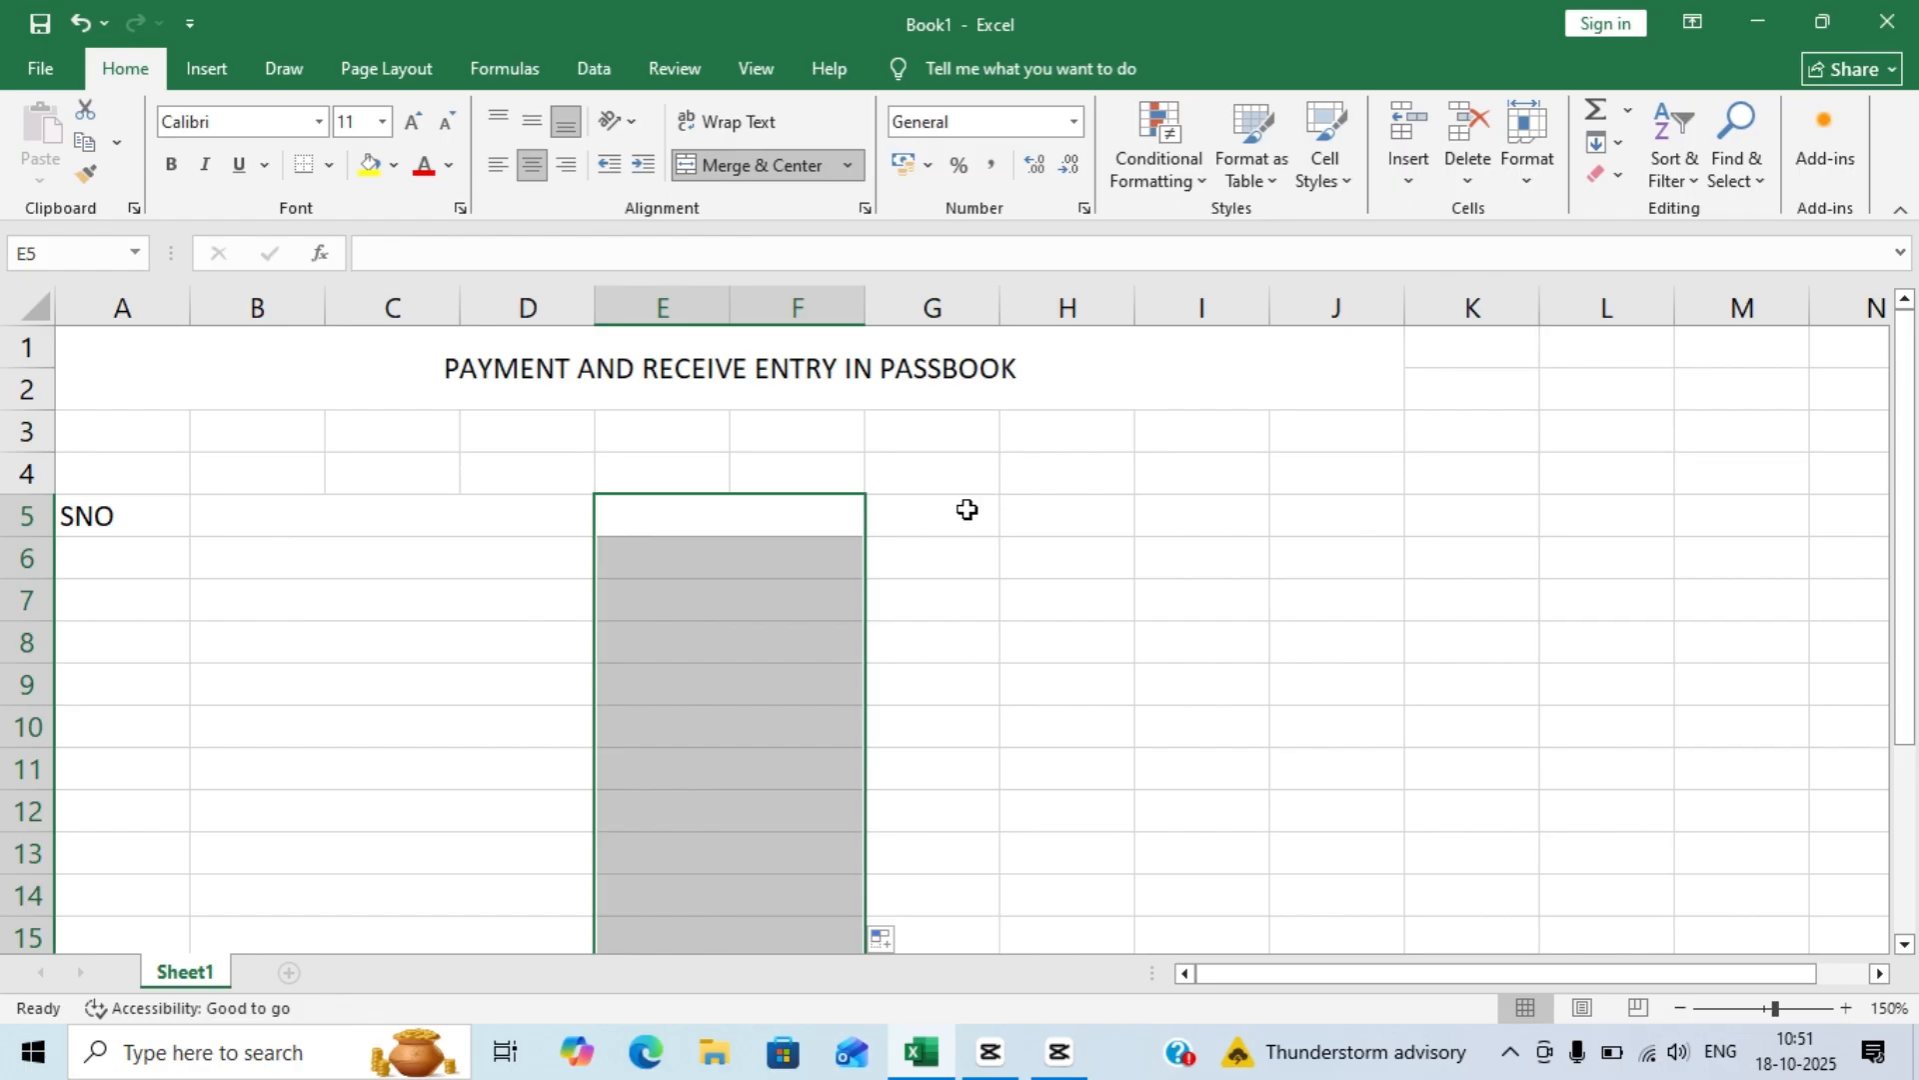
- Merge and center cells G5:H5, and fill the merged format down to row 15
left_click(975, 512)
left_click_drag(978, 512, 1024, 514)
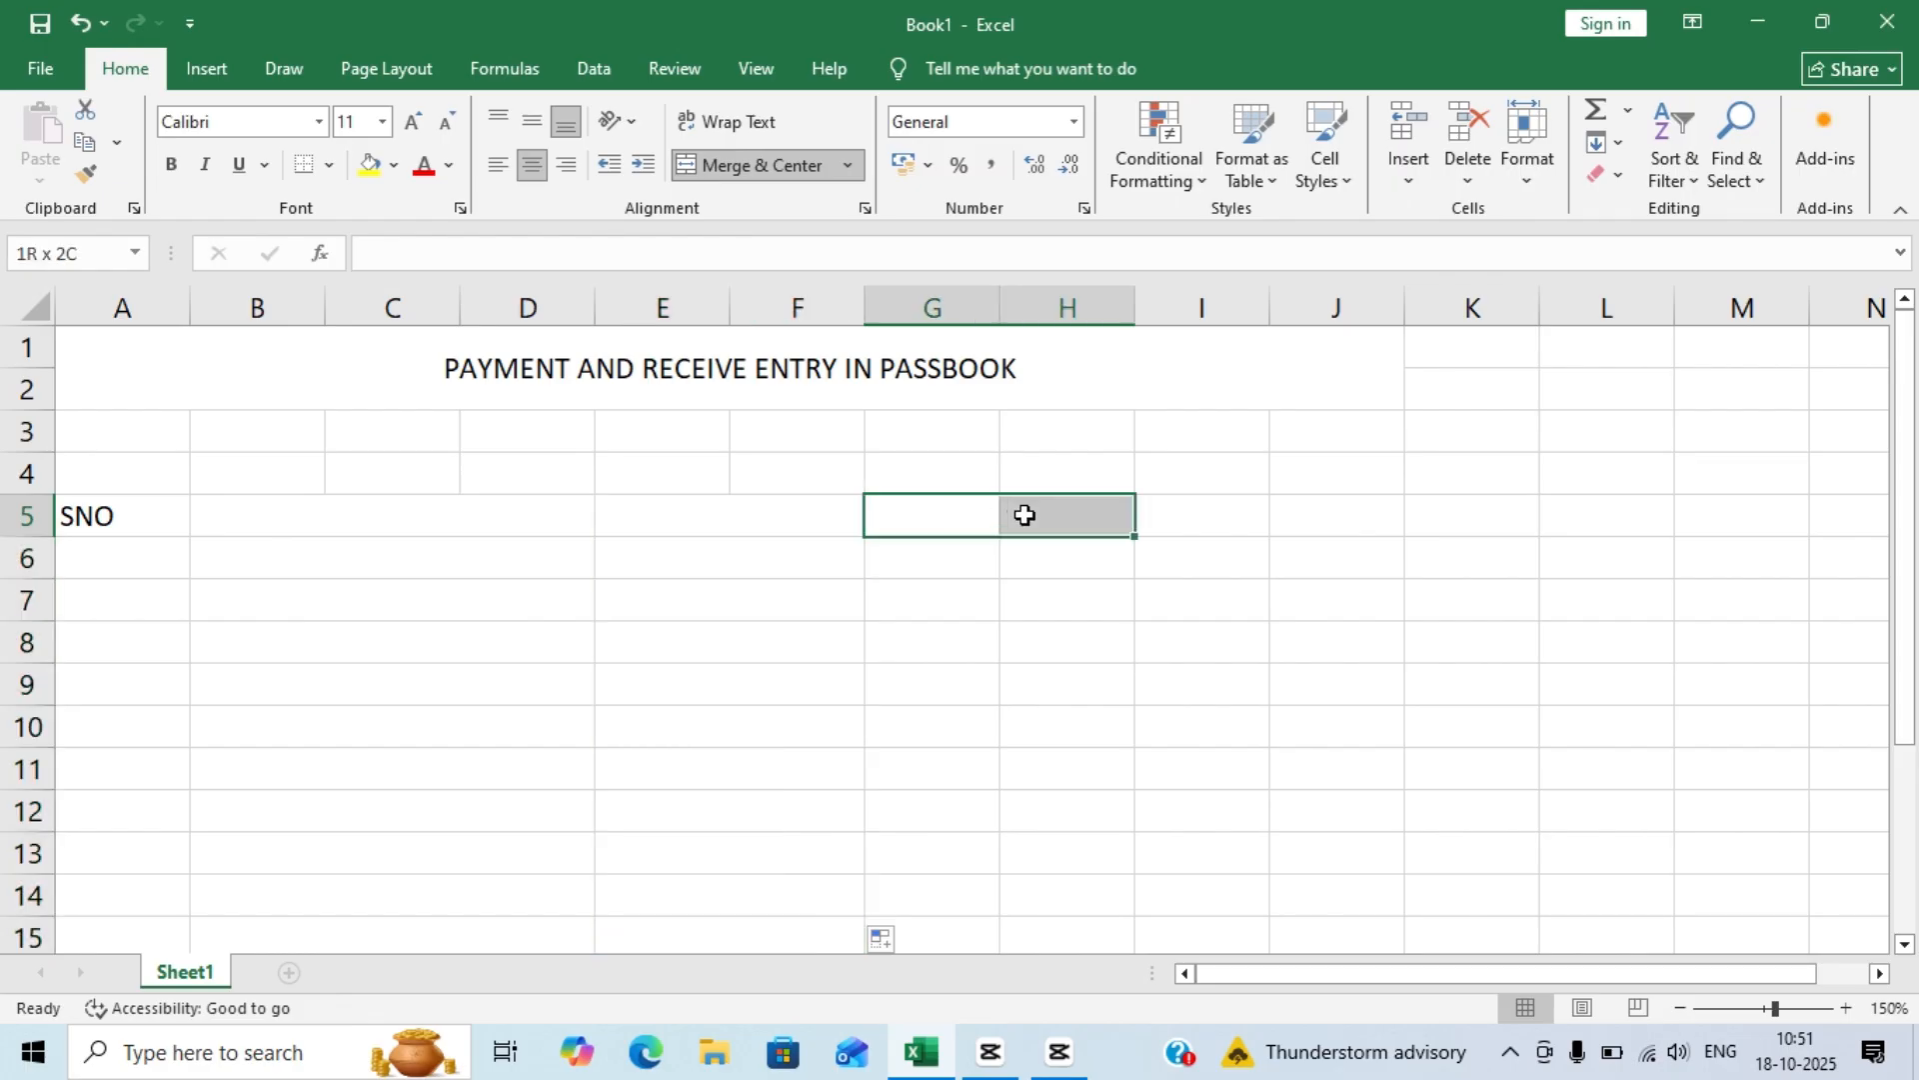
left_click(779, 172)
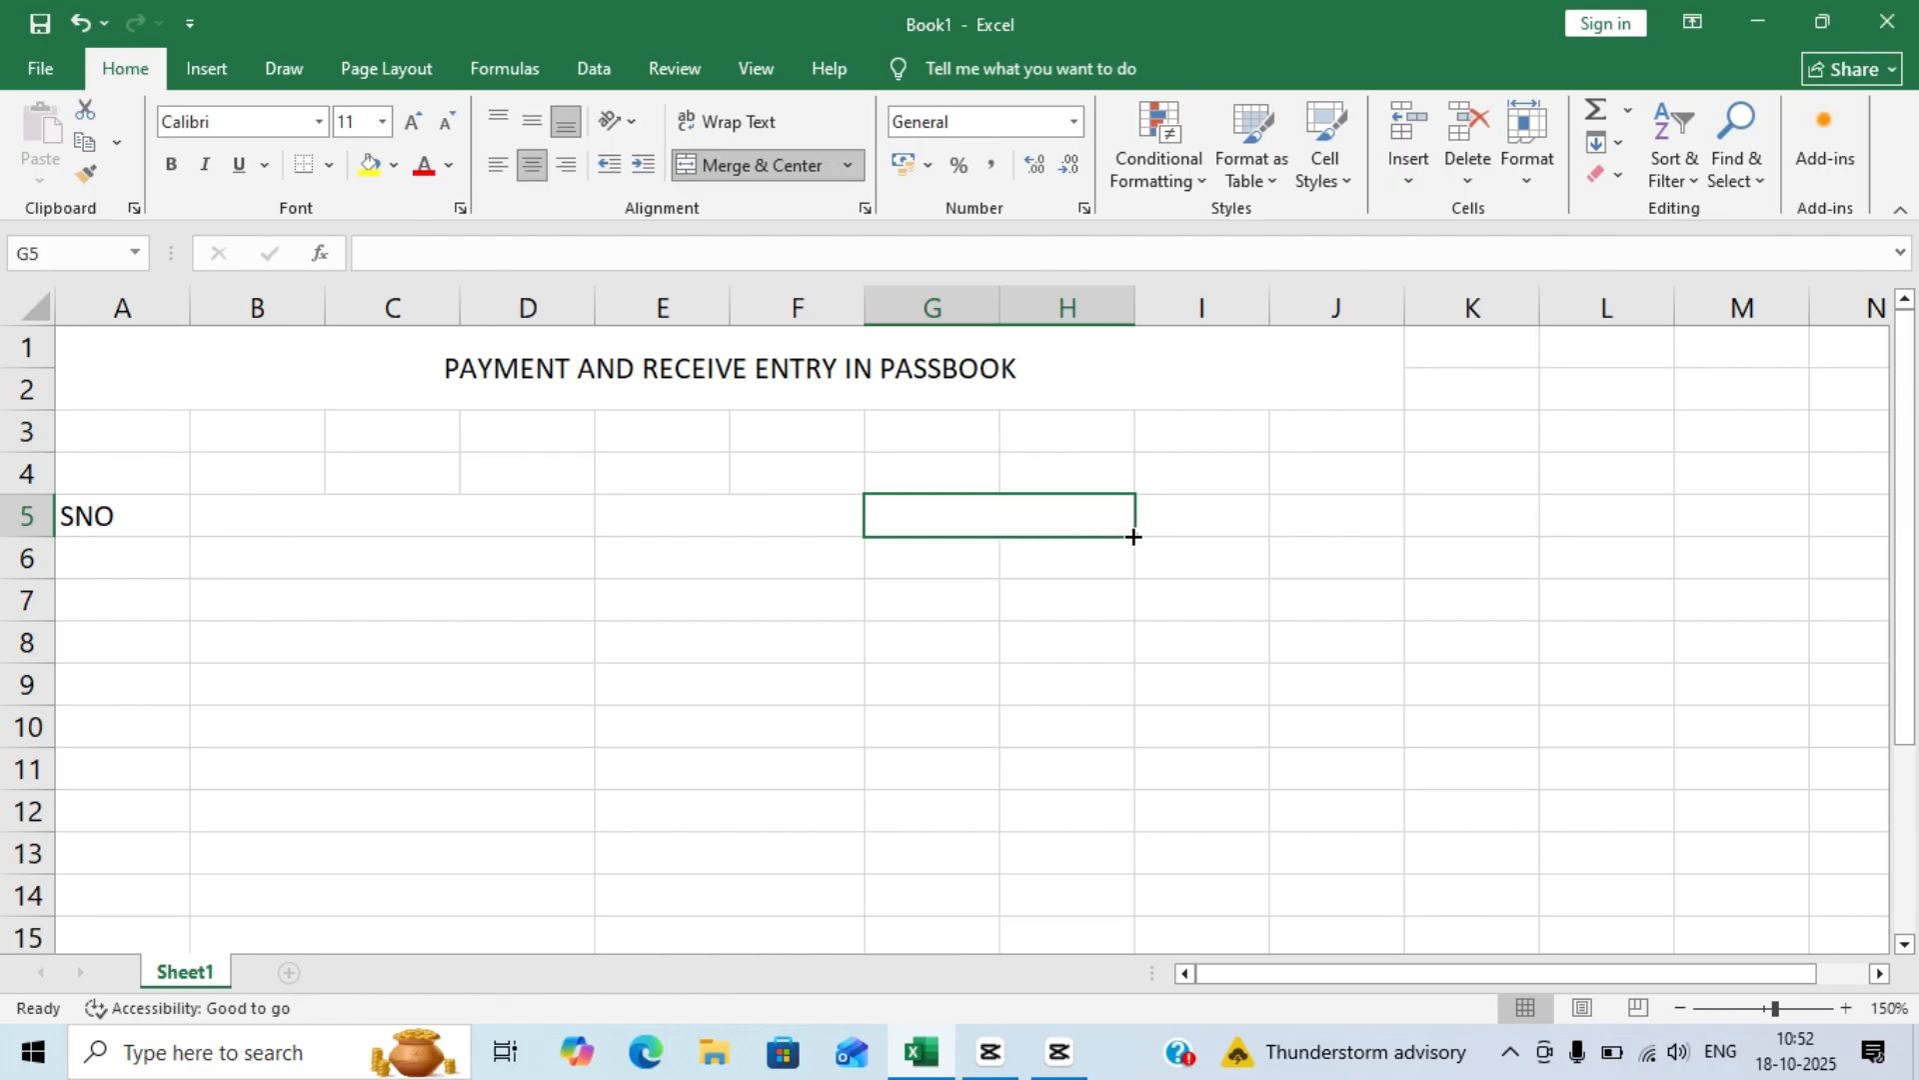
left_click_drag(1135, 537, 1101, 934)
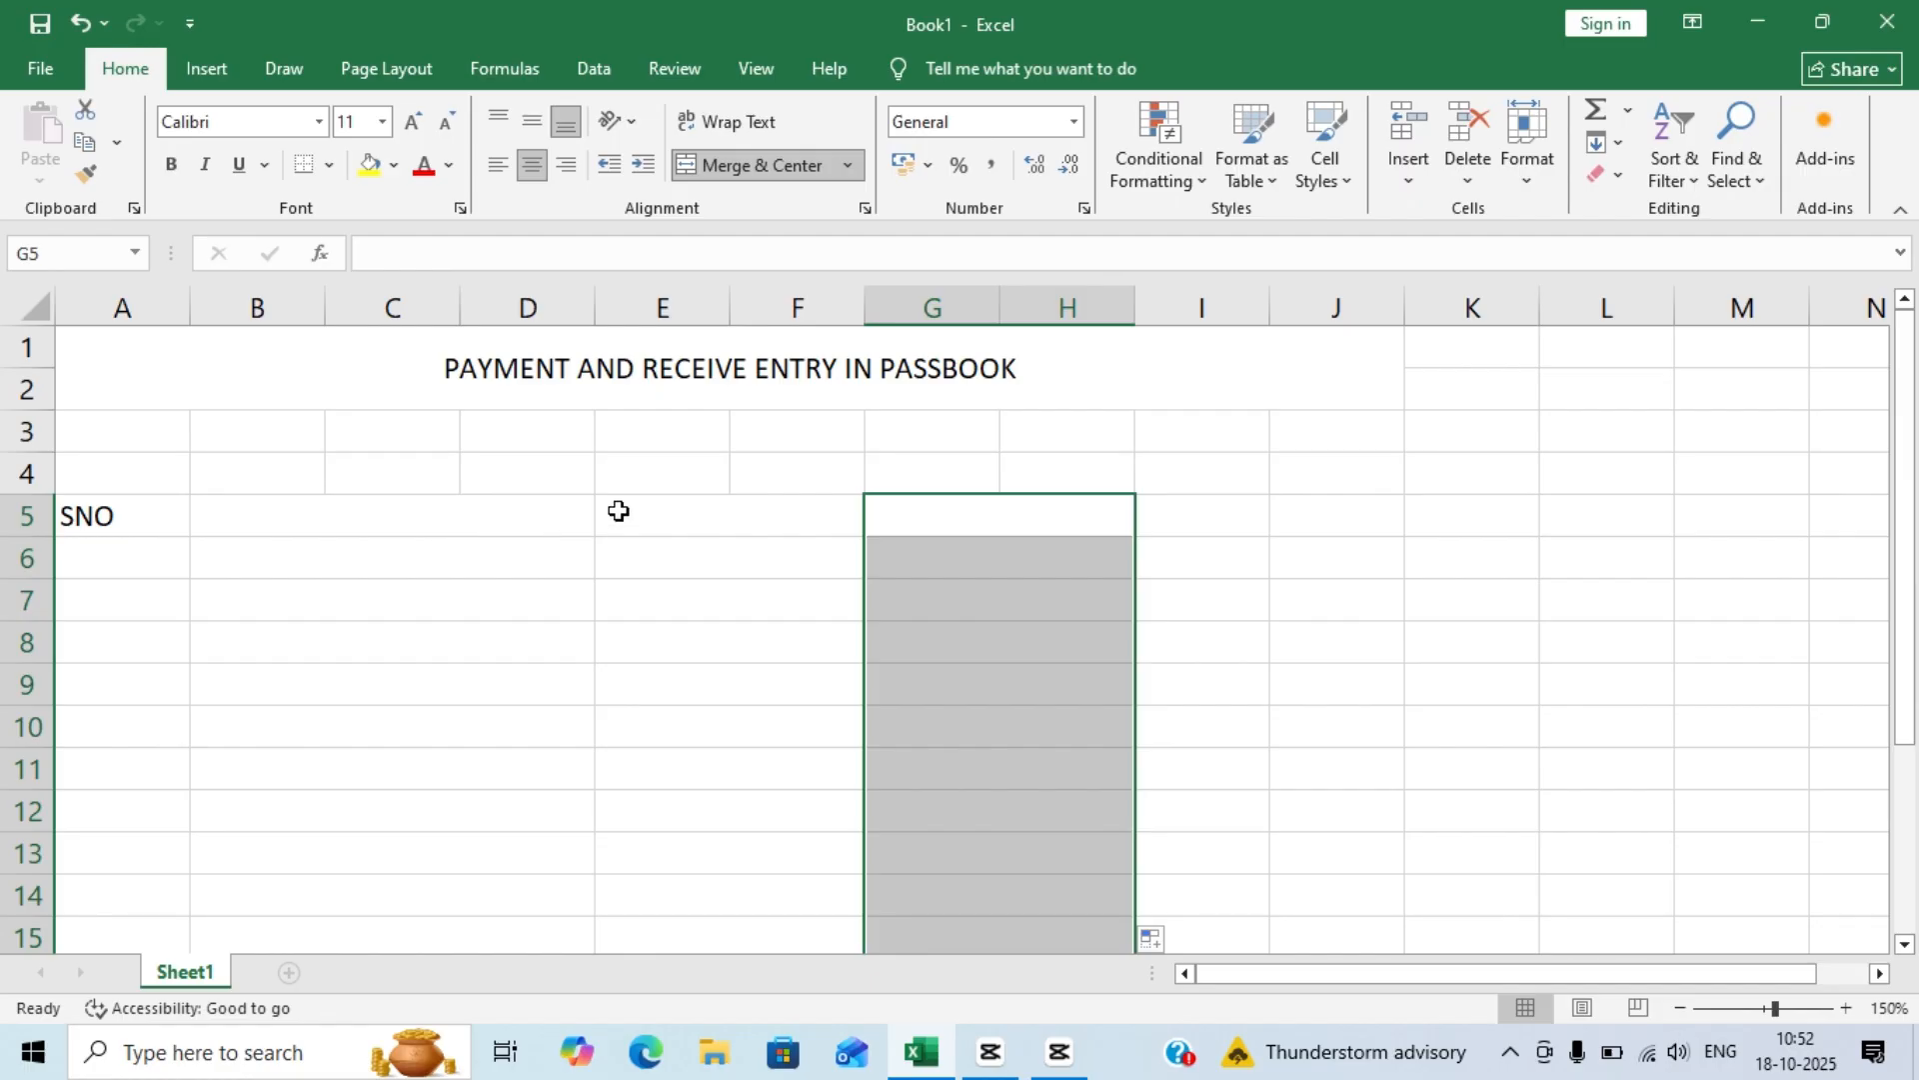
- Merge and center cells I5:J5, and fill the merged format down to row 15
left_click(725, 505)
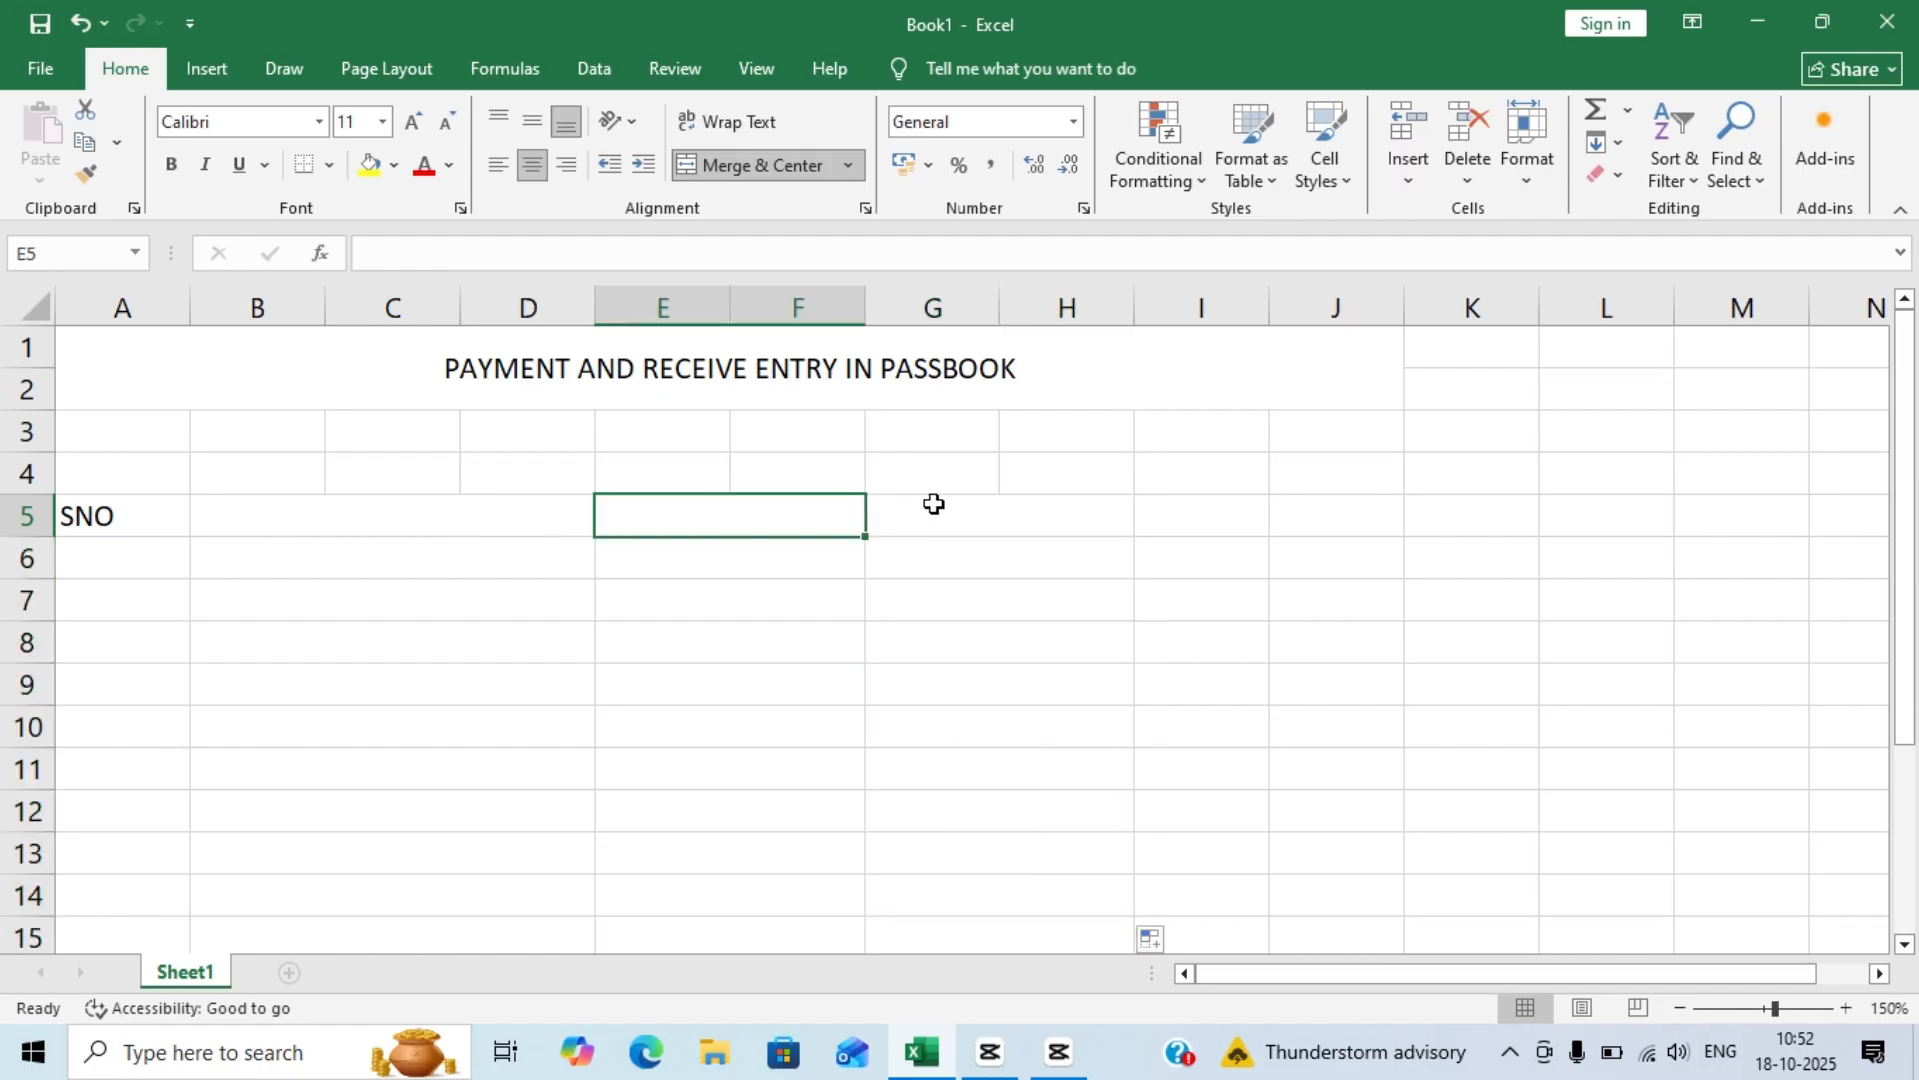
left_click_drag(1180, 518, 1313, 519)
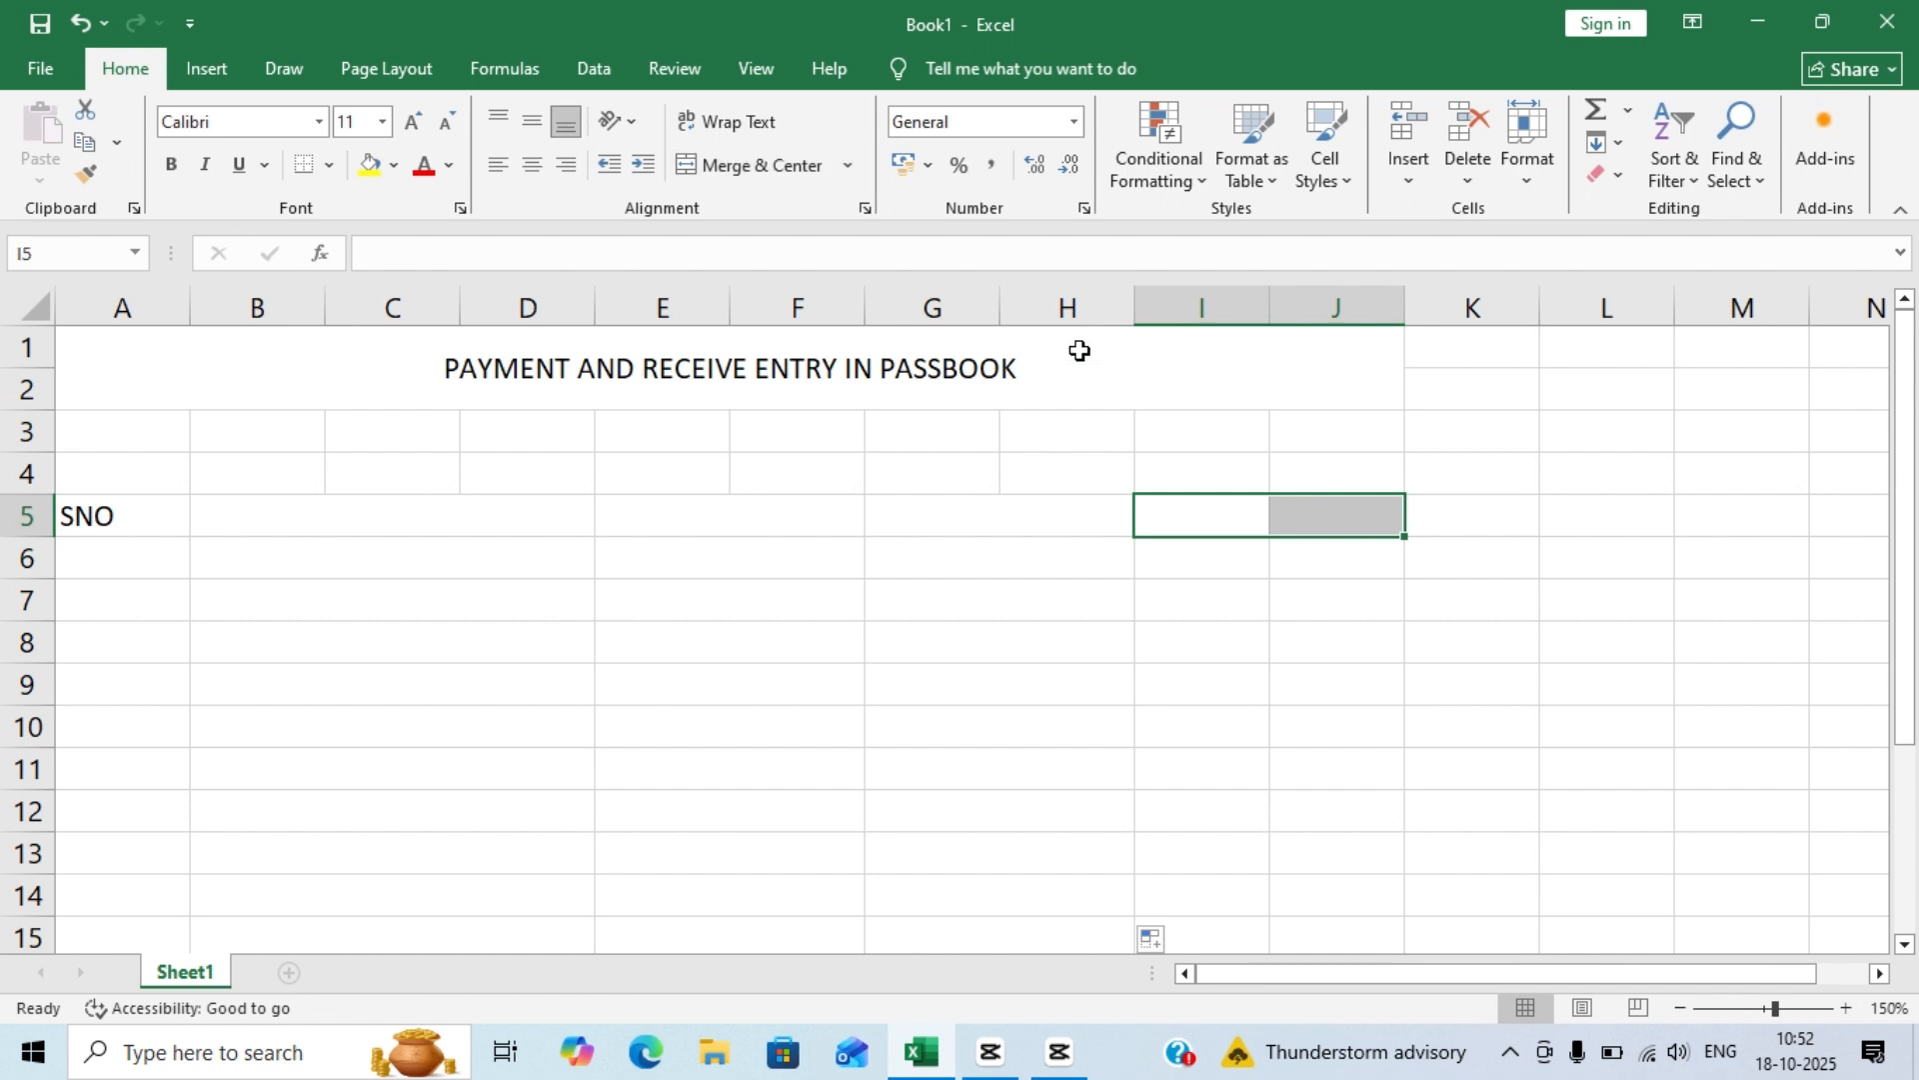
left_click(741, 159)
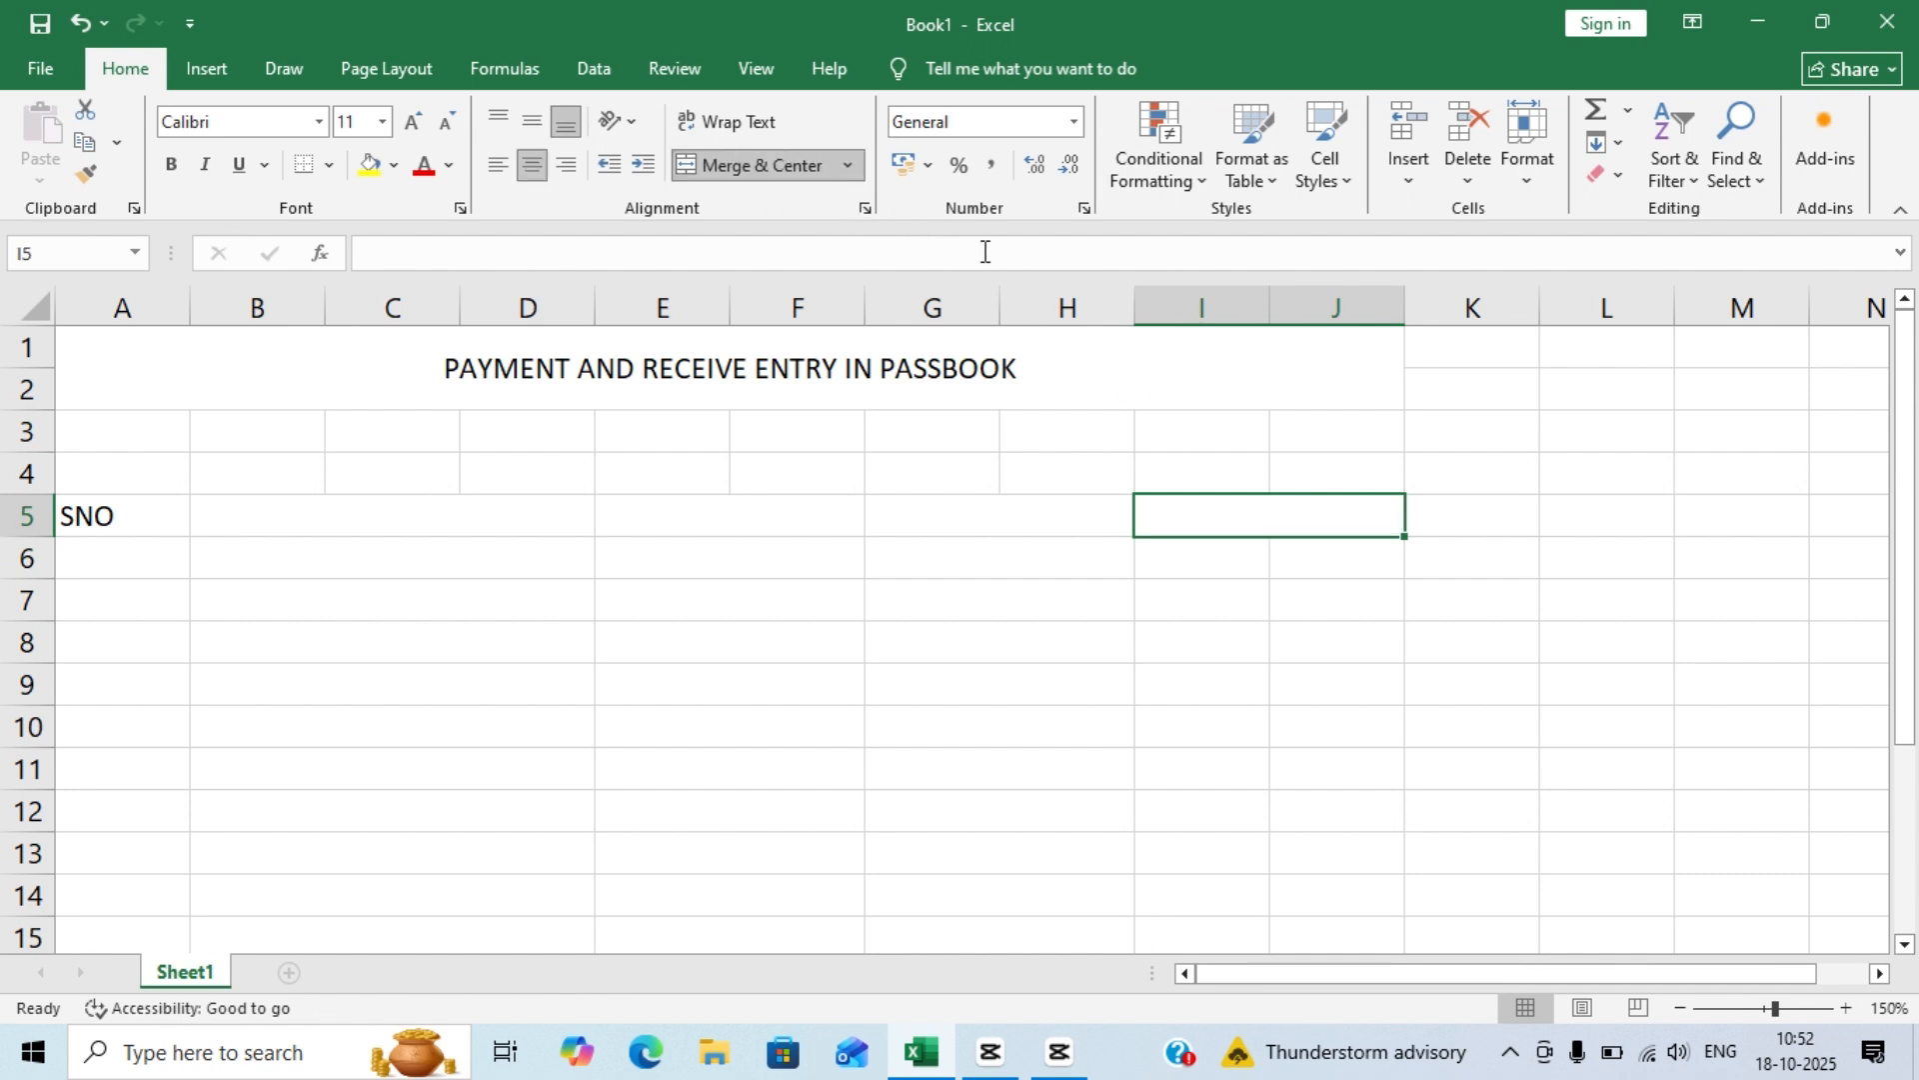
left_click(1374, 597)
left_click(1372, 524)
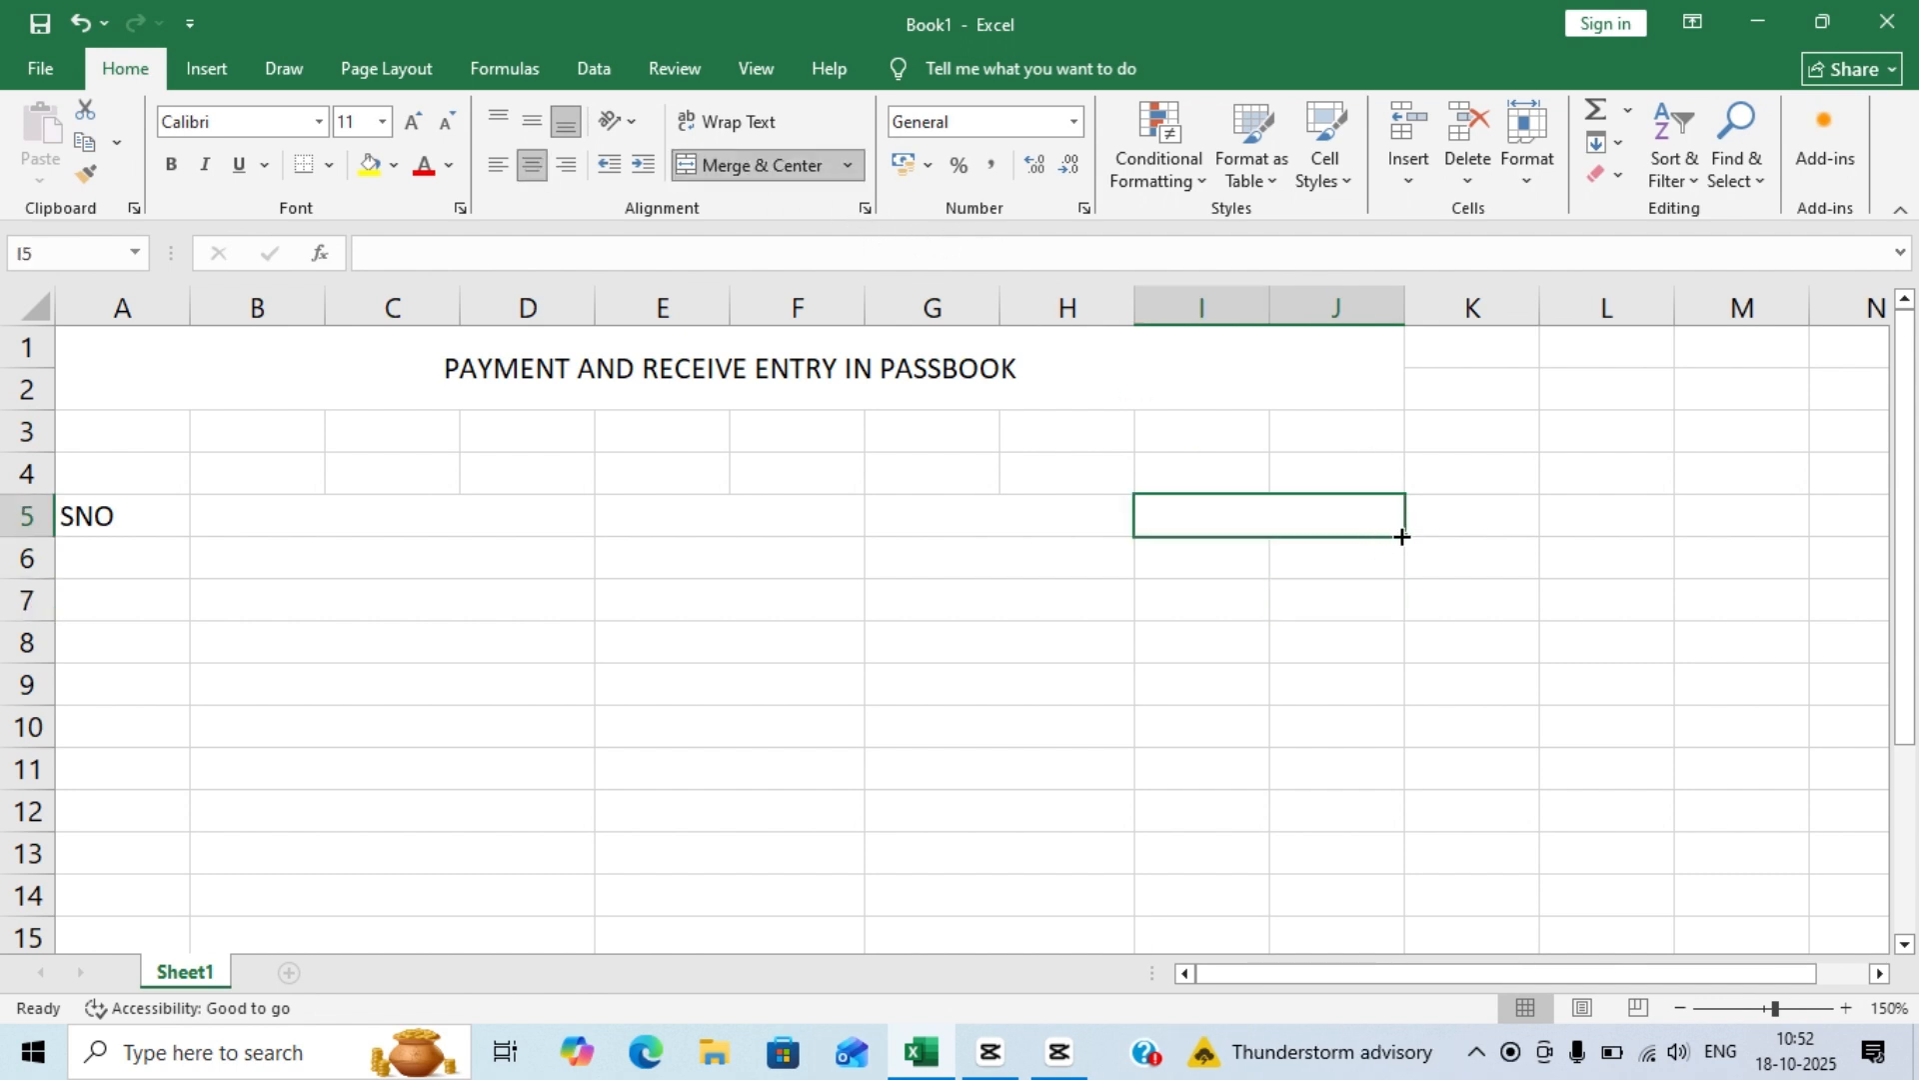
left_click_drag(1401, 537, 1364, 944)
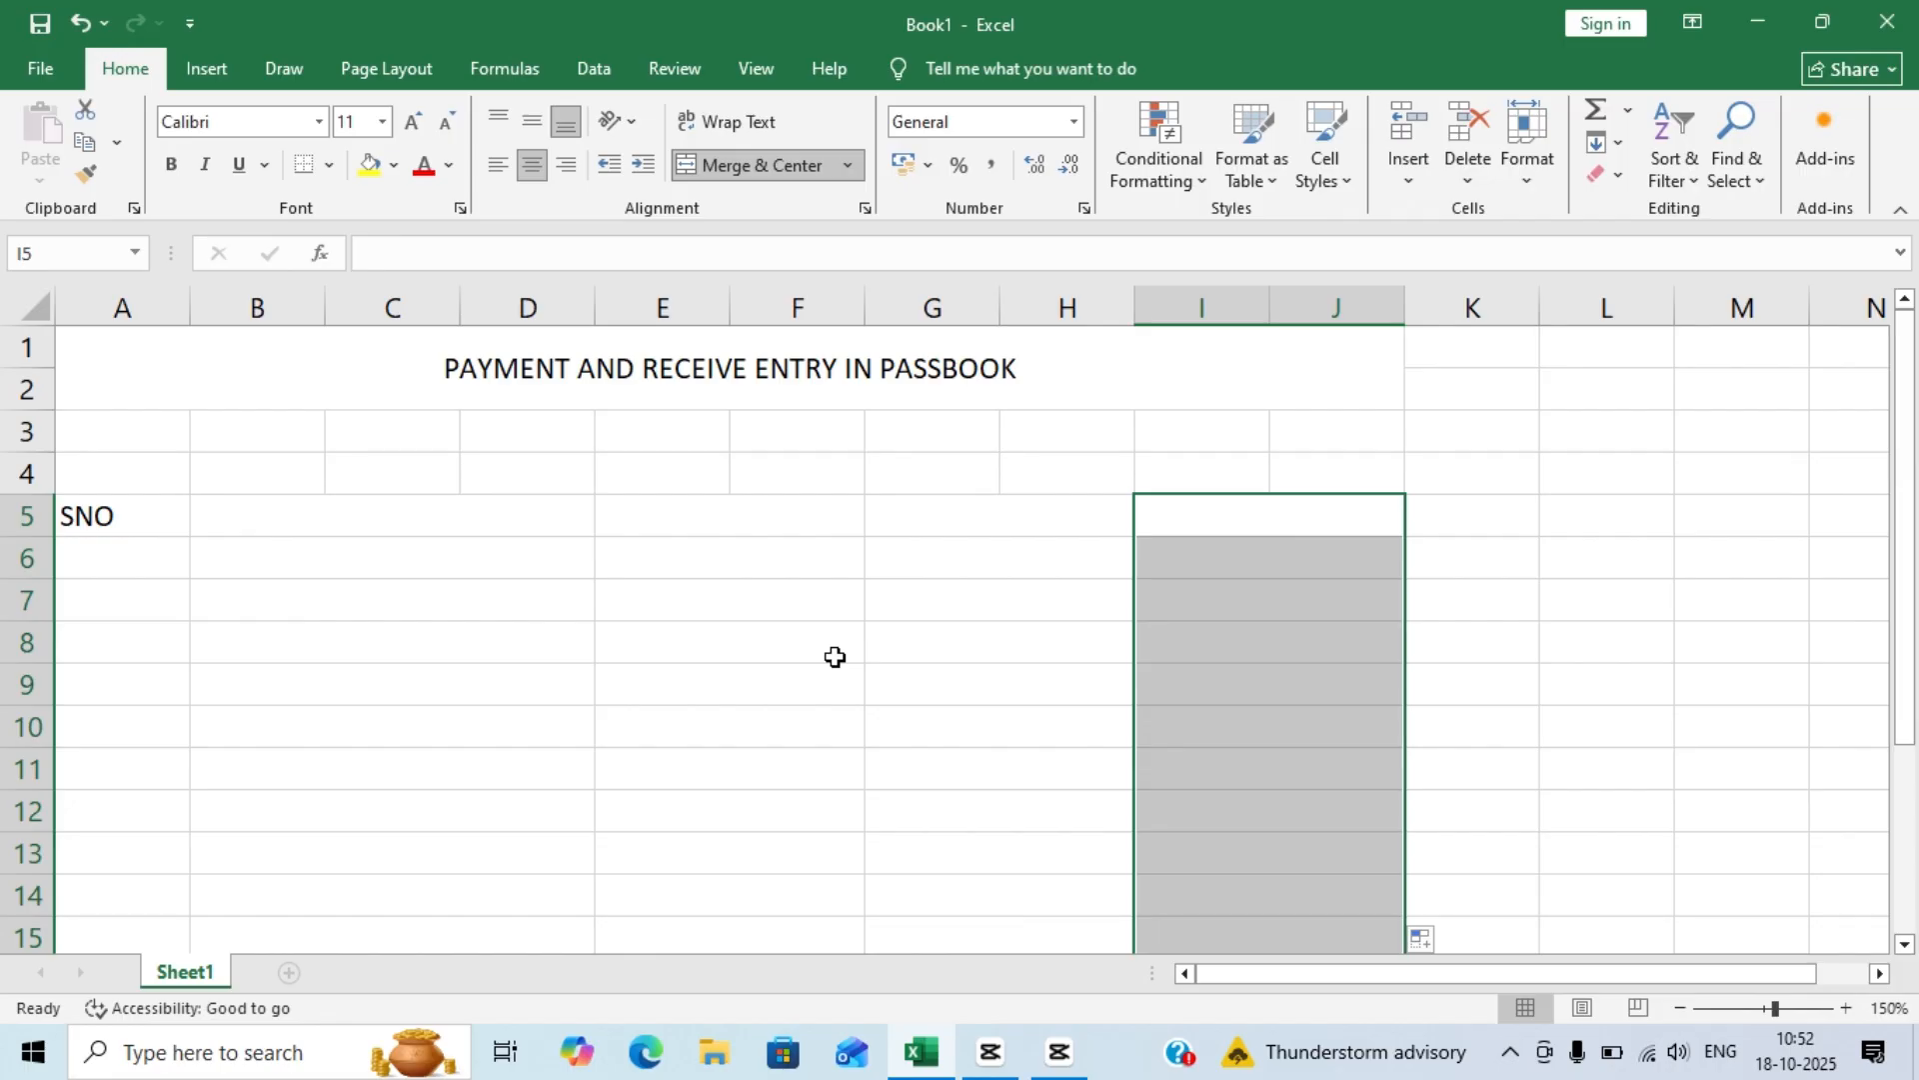
- Enter the heading PARTICULAR in merged cell B5 and RECEIVED in merged cell E5
left_click(486, 523)
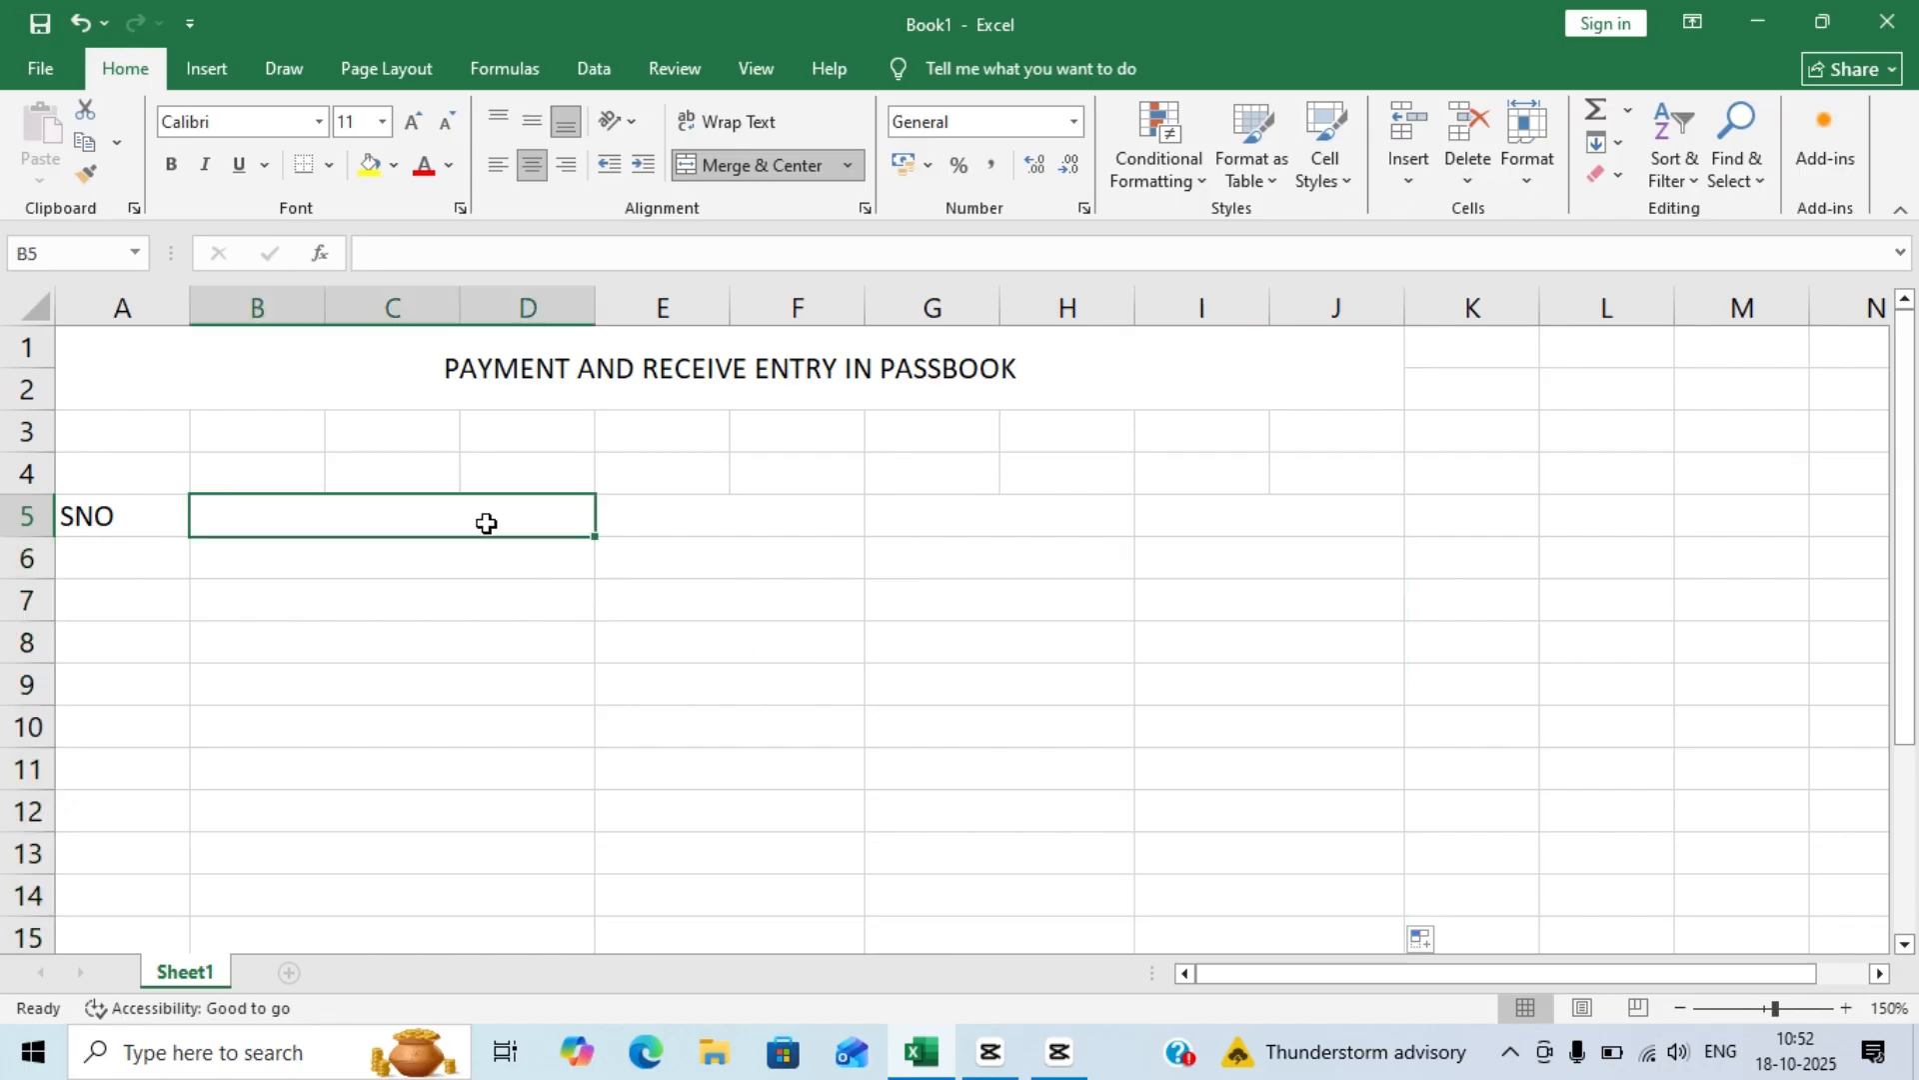
type("P")
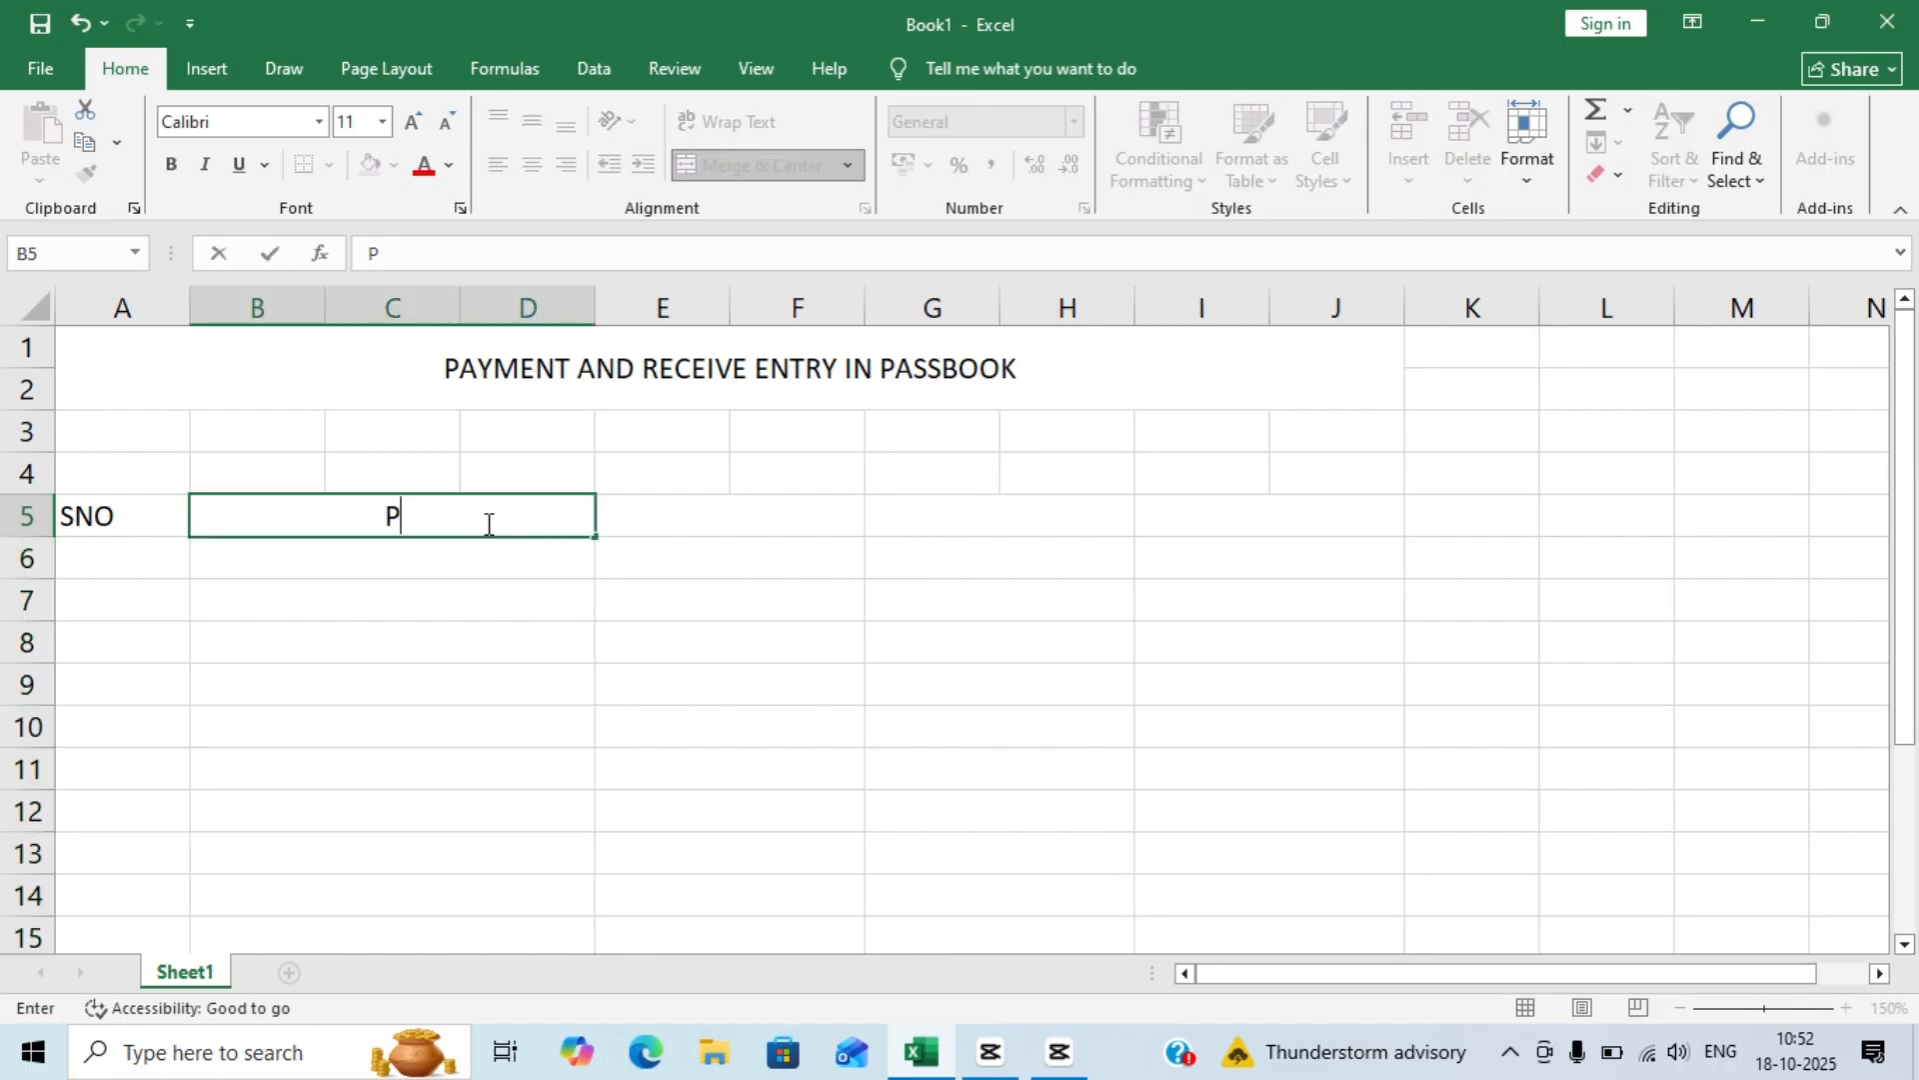
type("ARTICULAR")
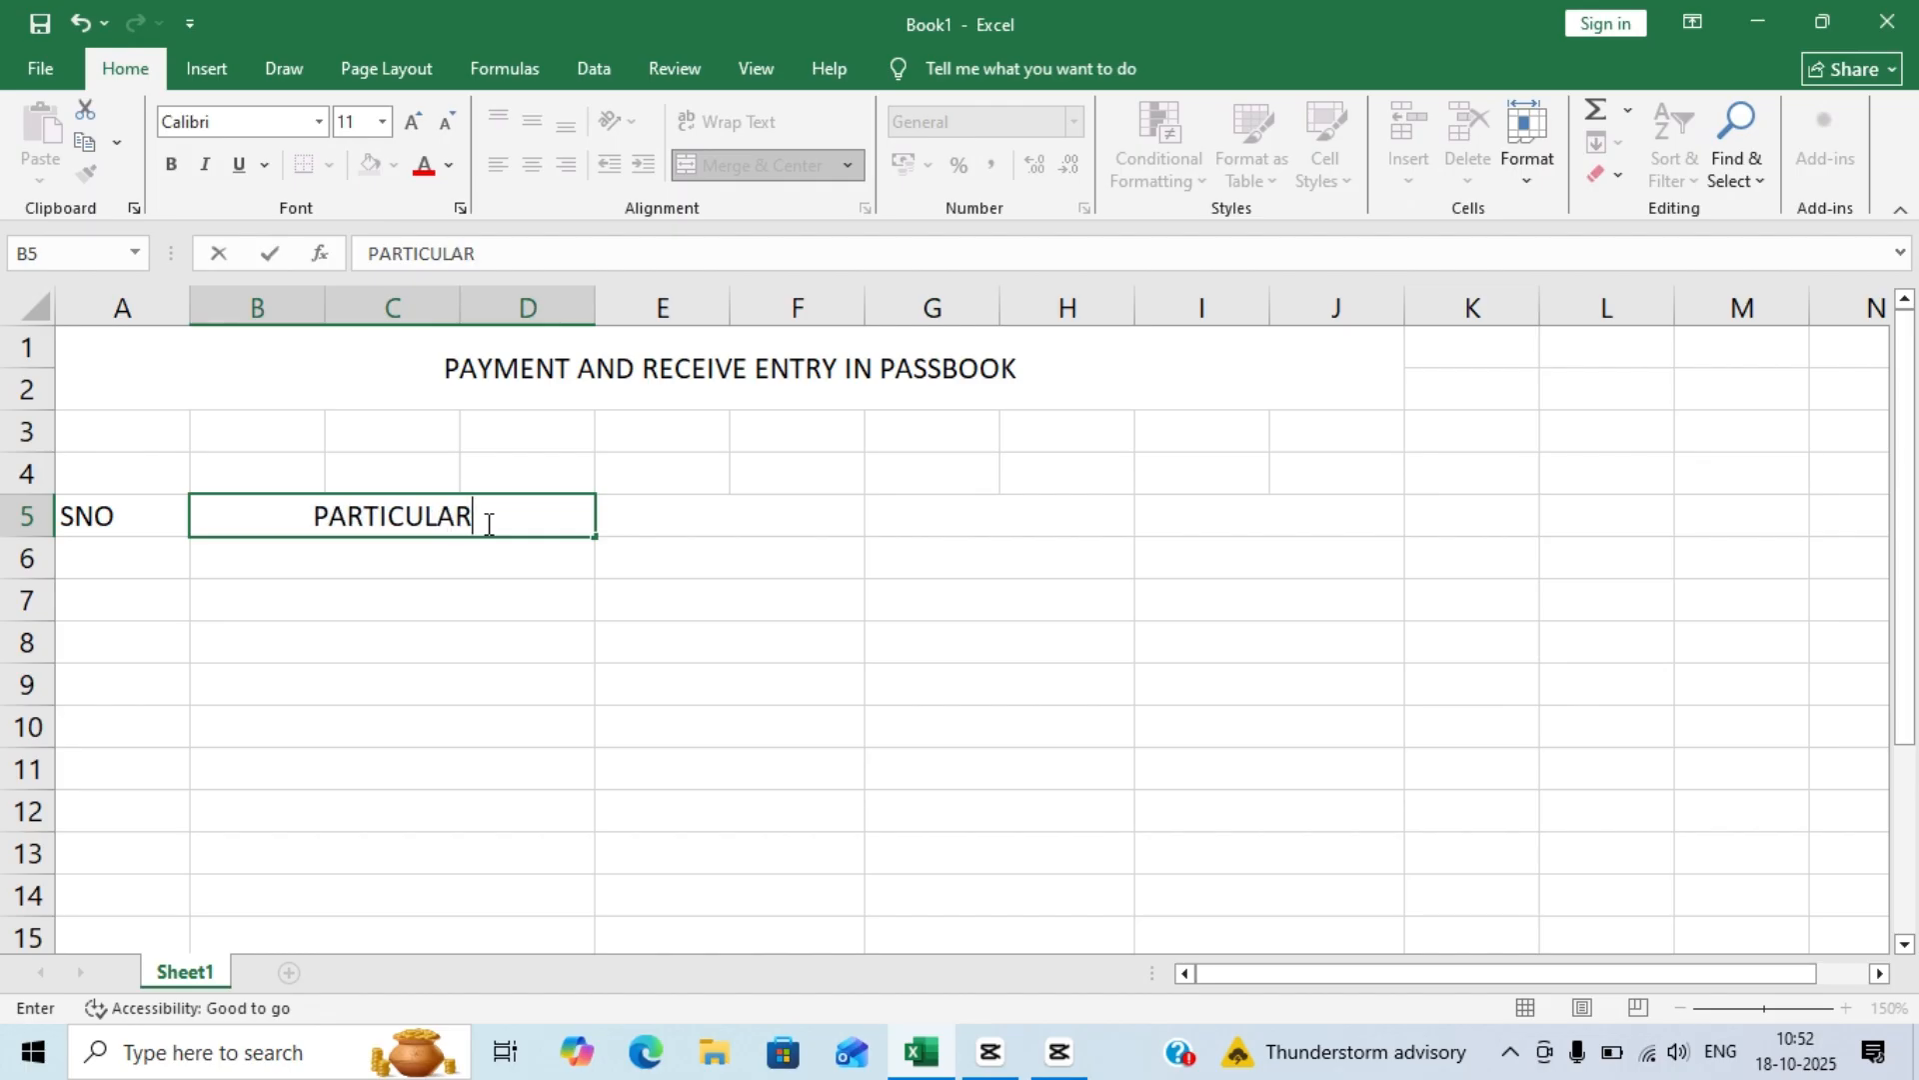
key("Tab")
type("RE")
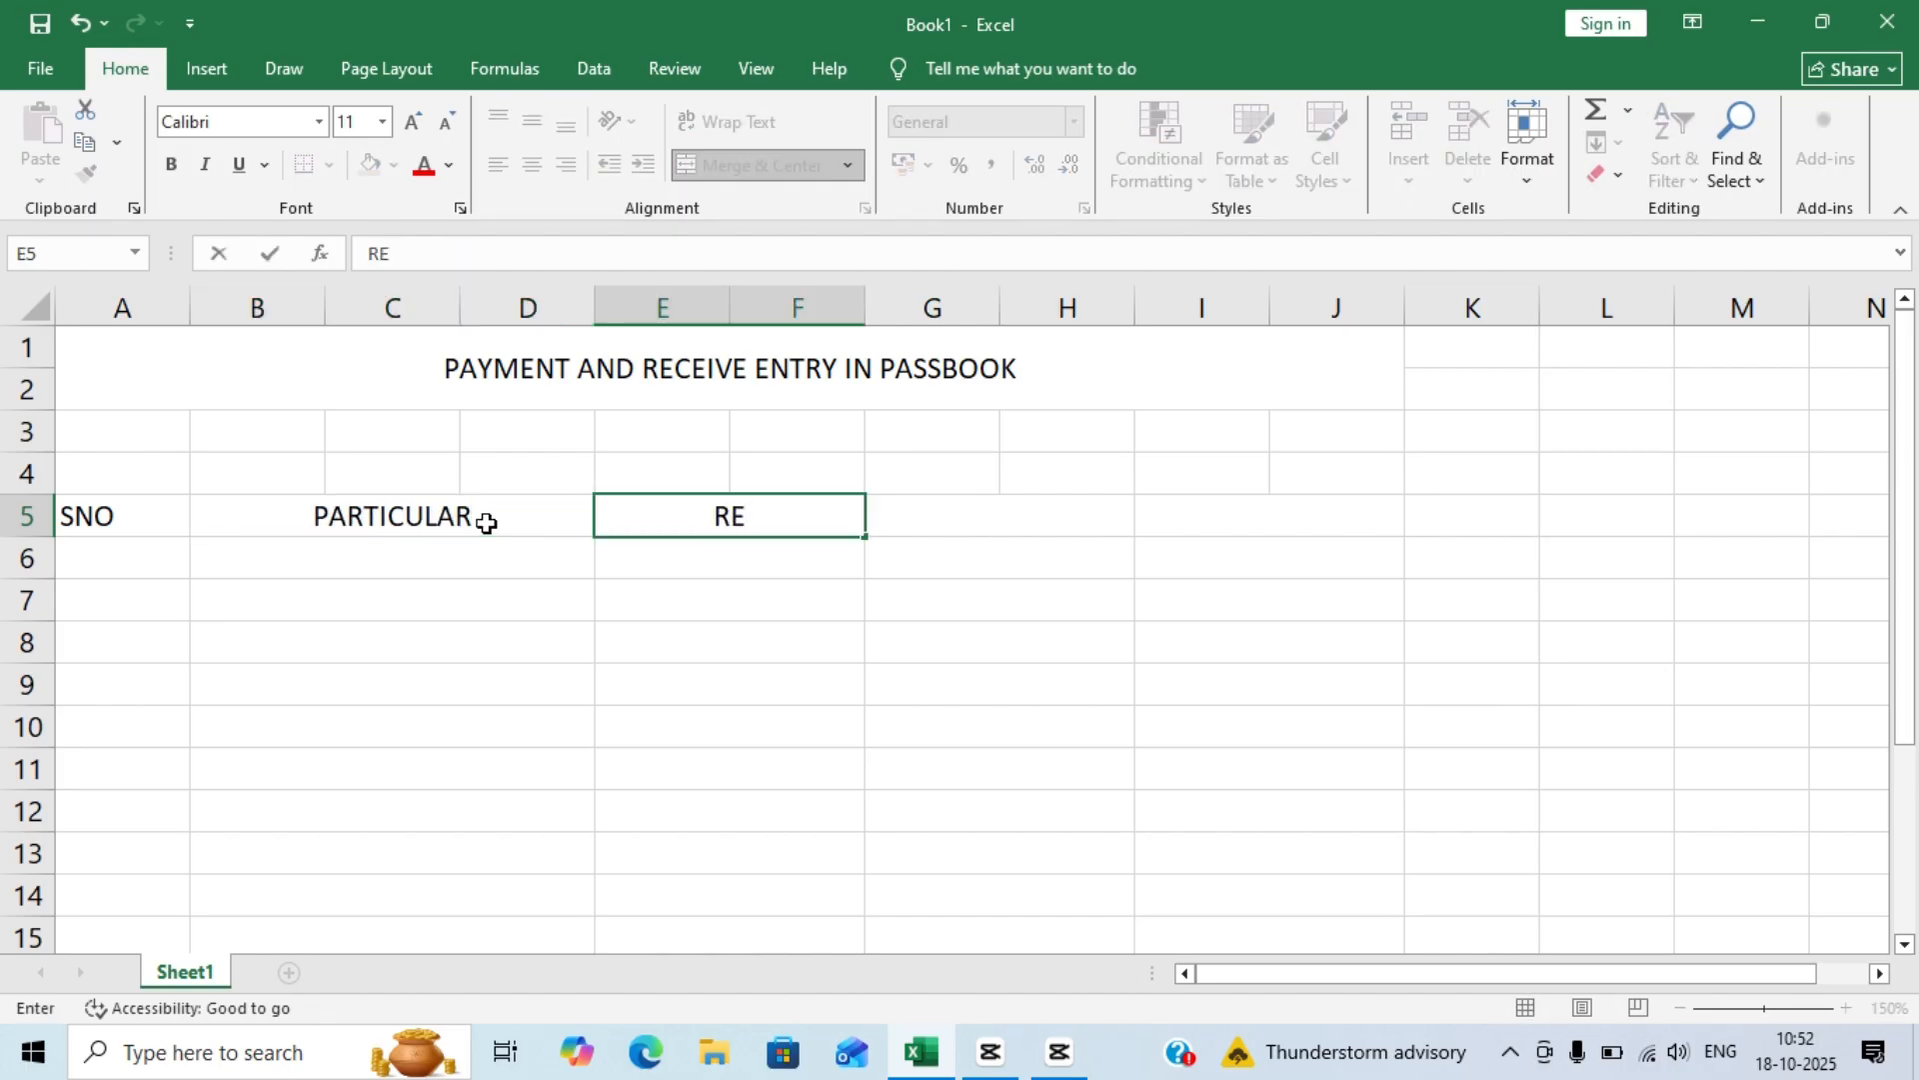
type("CIEVED")
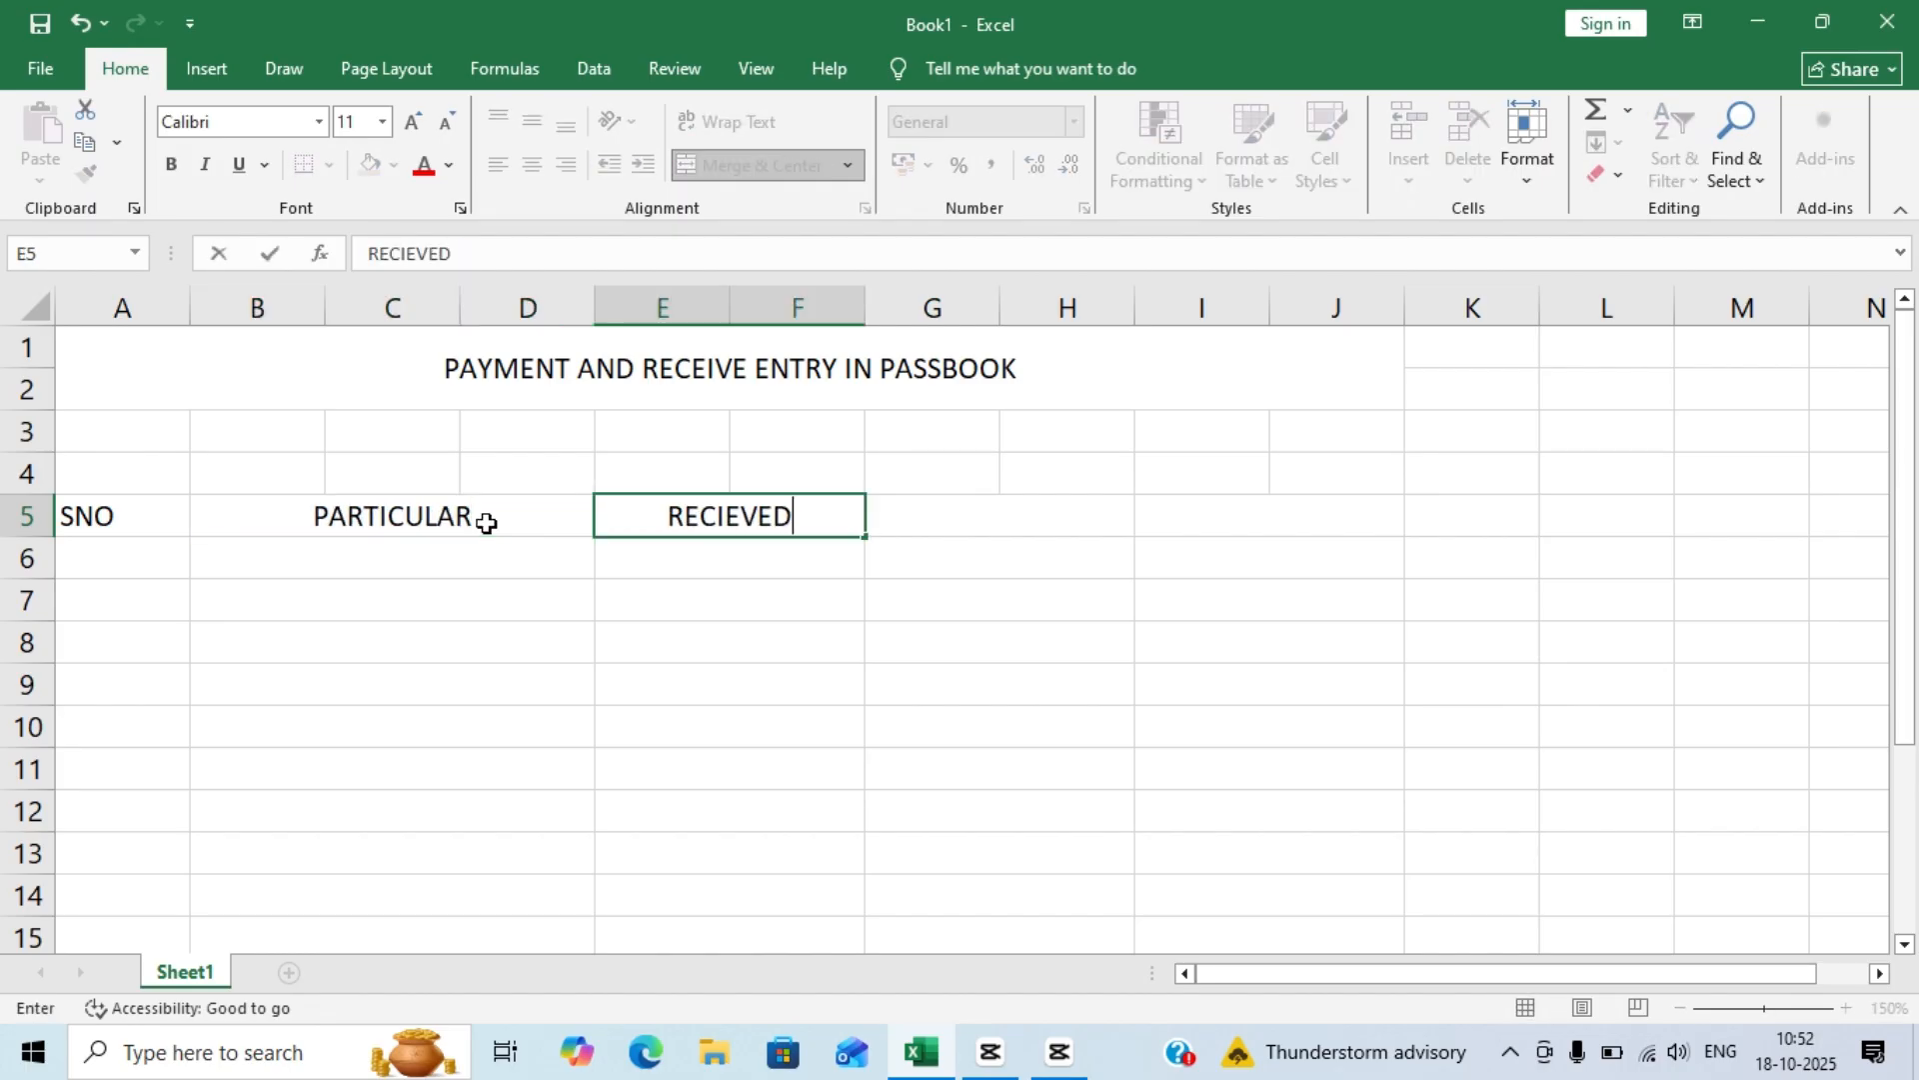
key("Tab")
- Enter the heading PAYMENT in merged cell G5 and BALANCE in merged cell I5
type("PAYMENT")
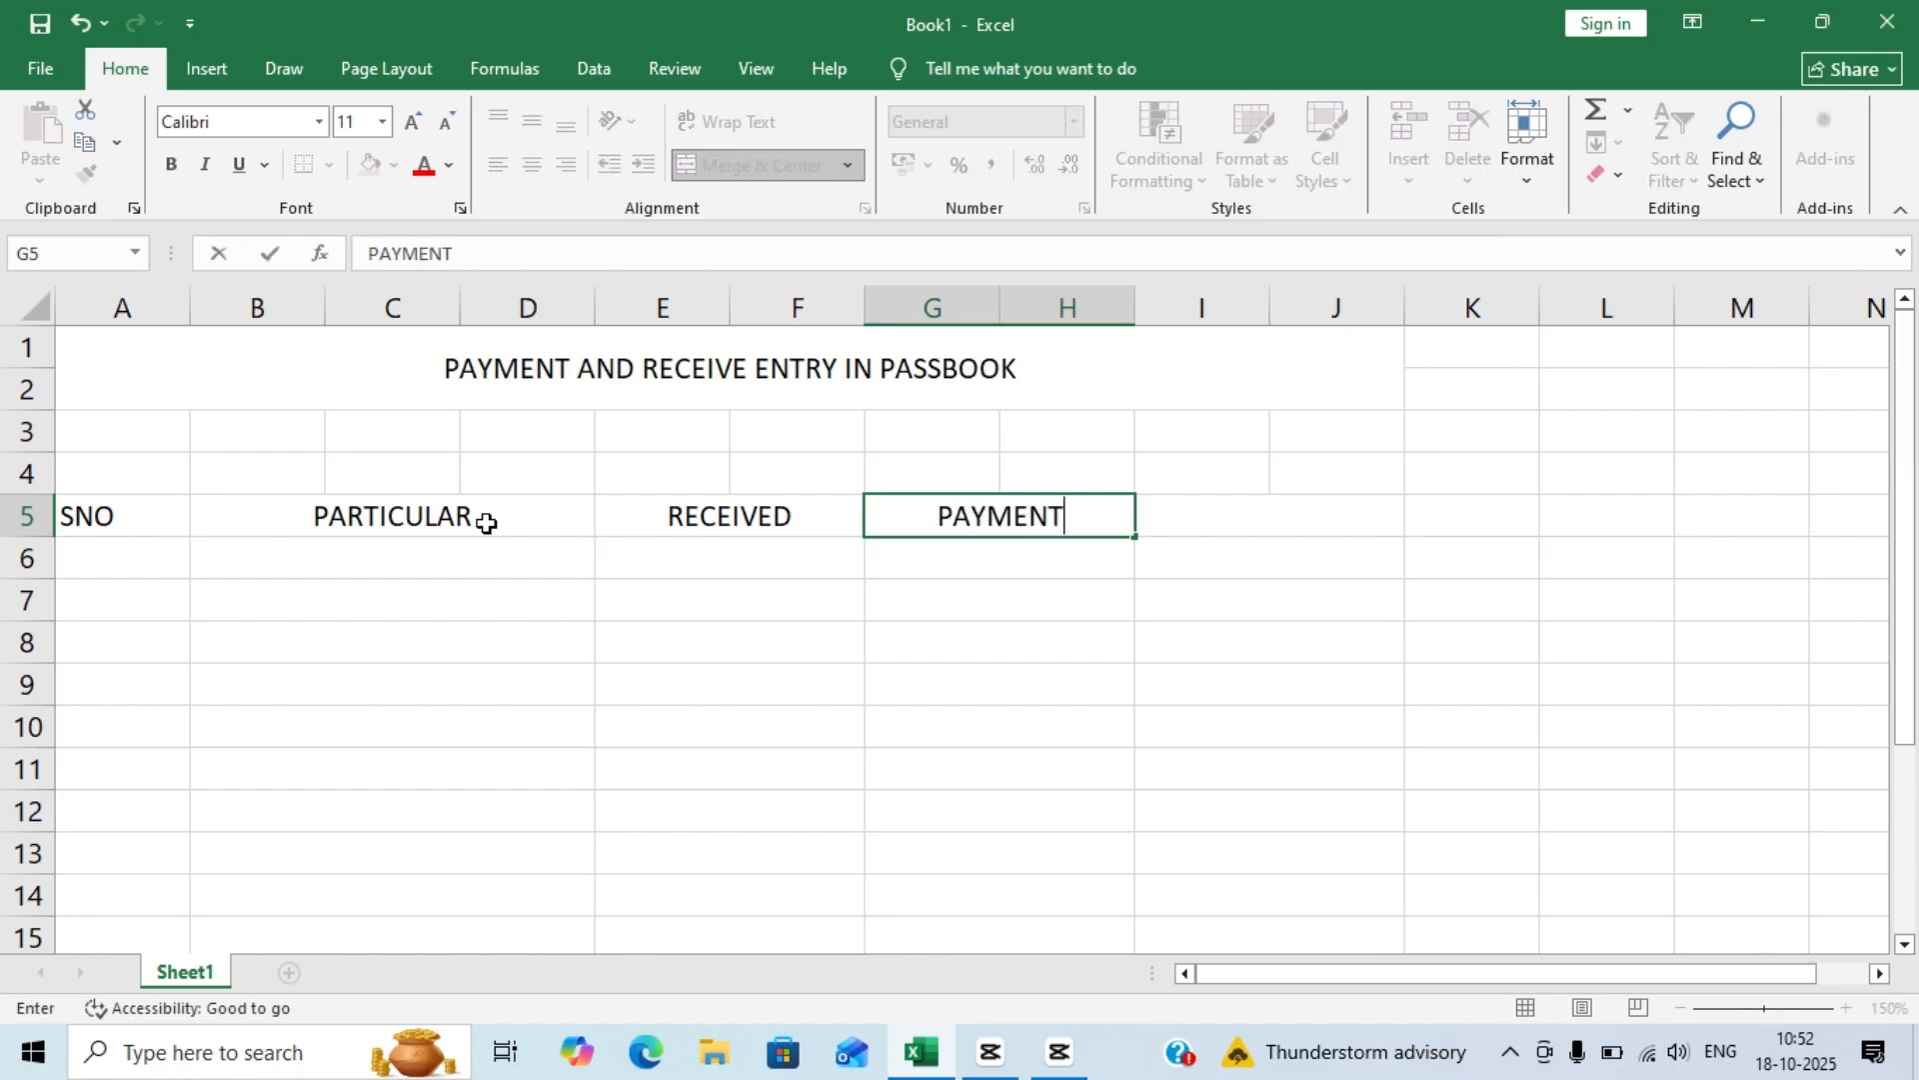
key("Tab")
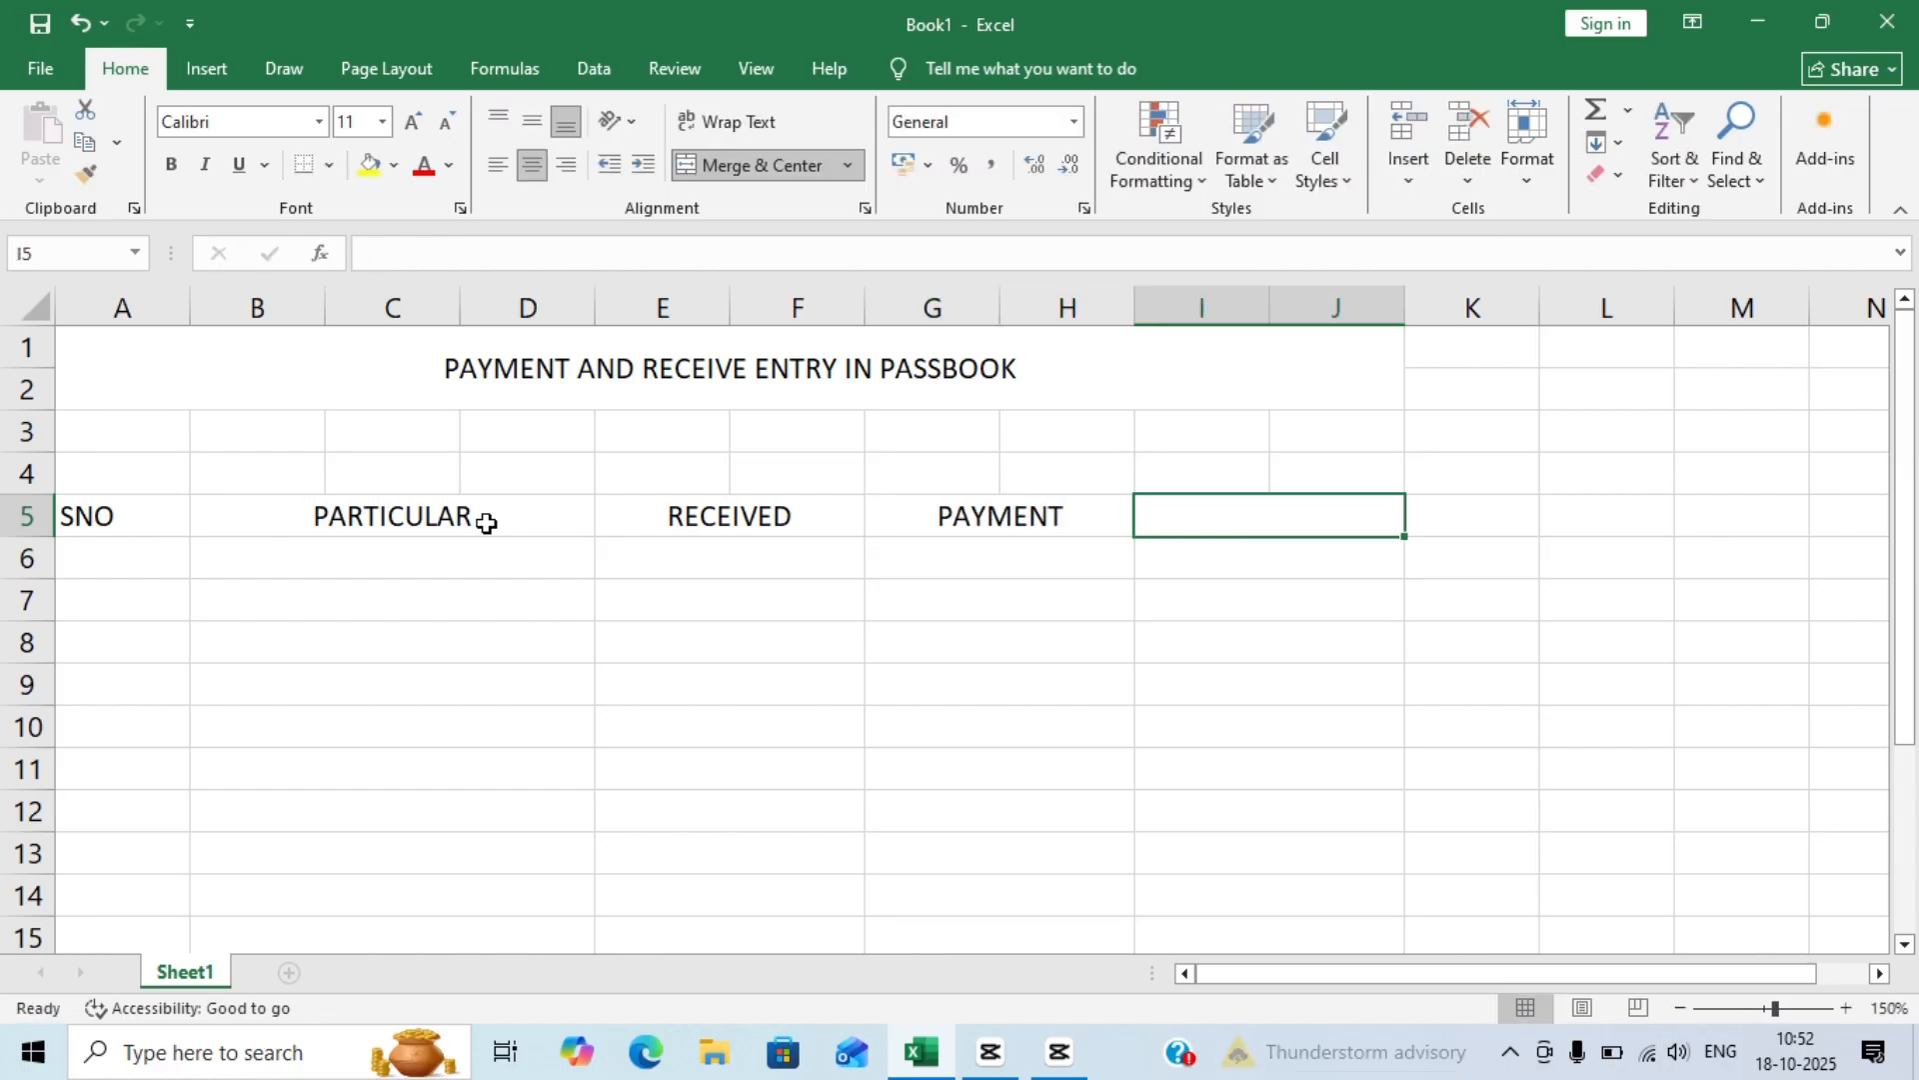
type("BALA")
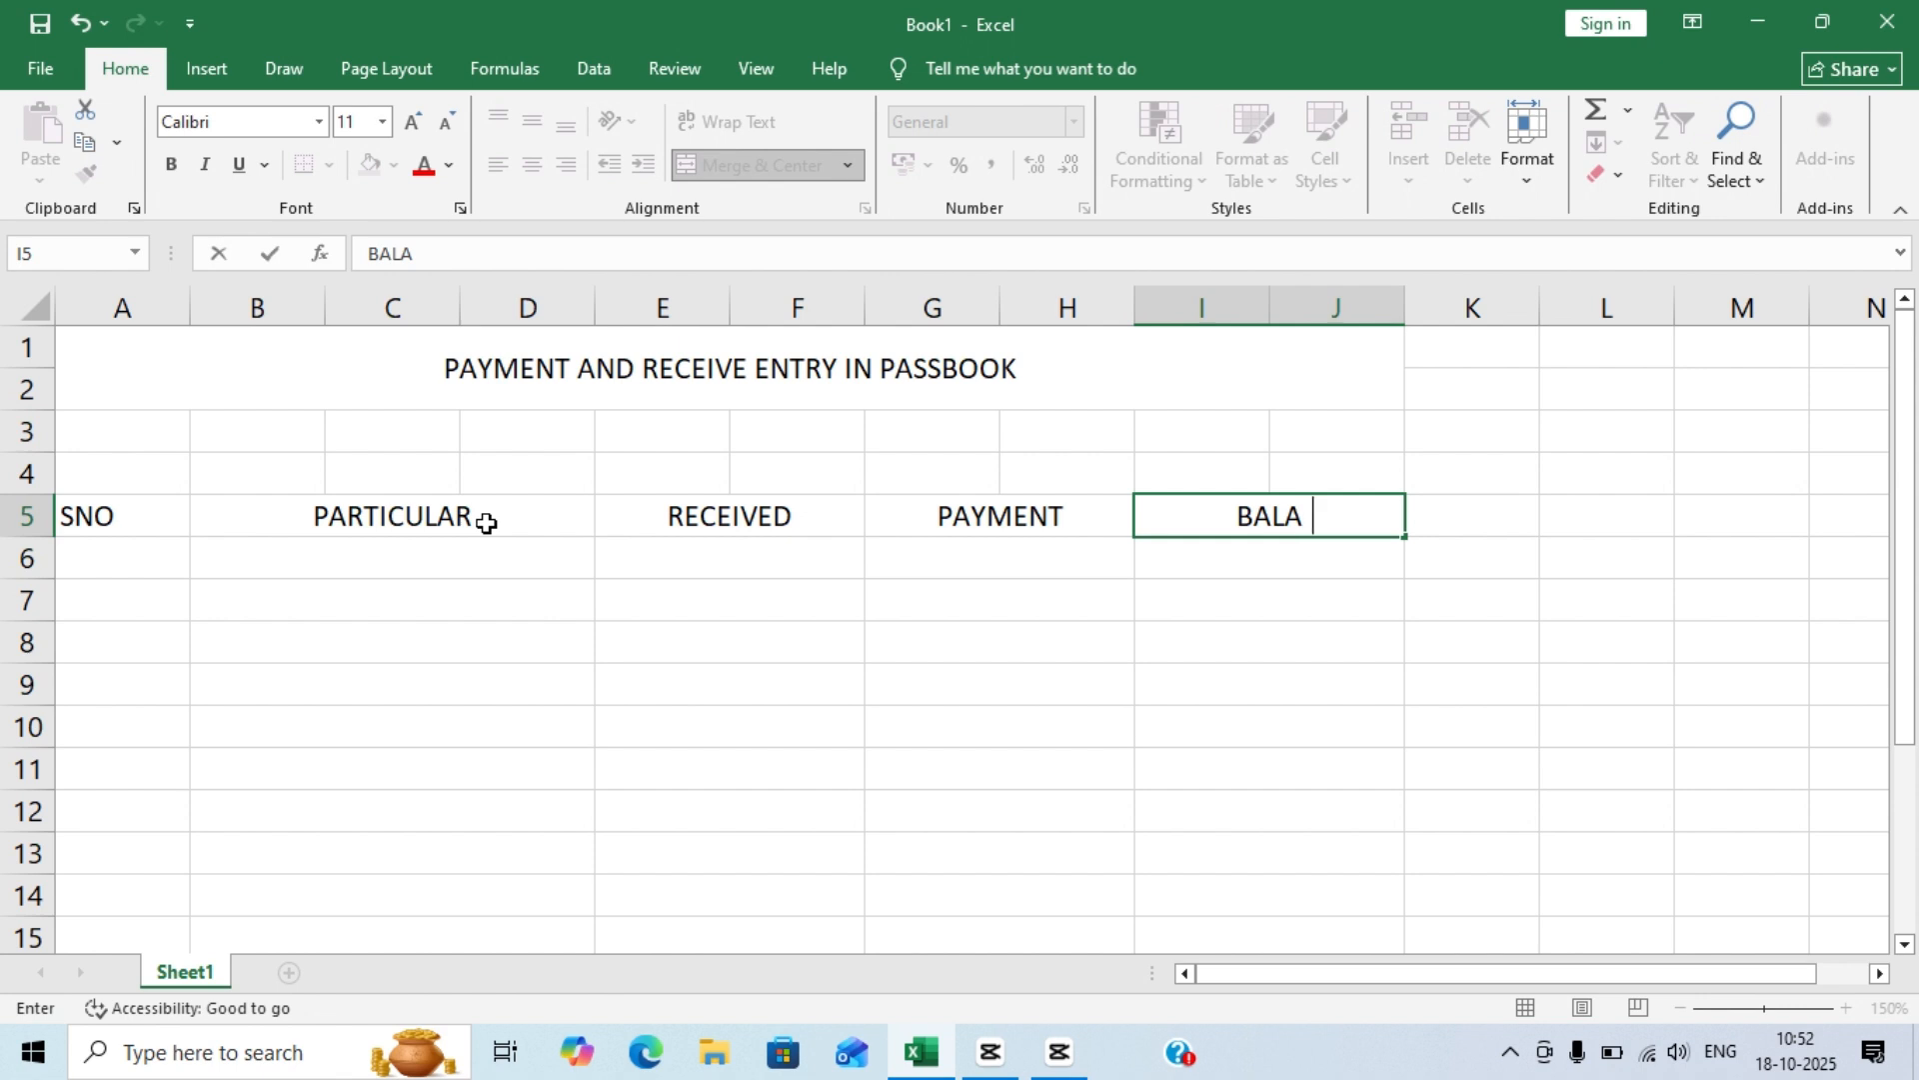
type("NCE")
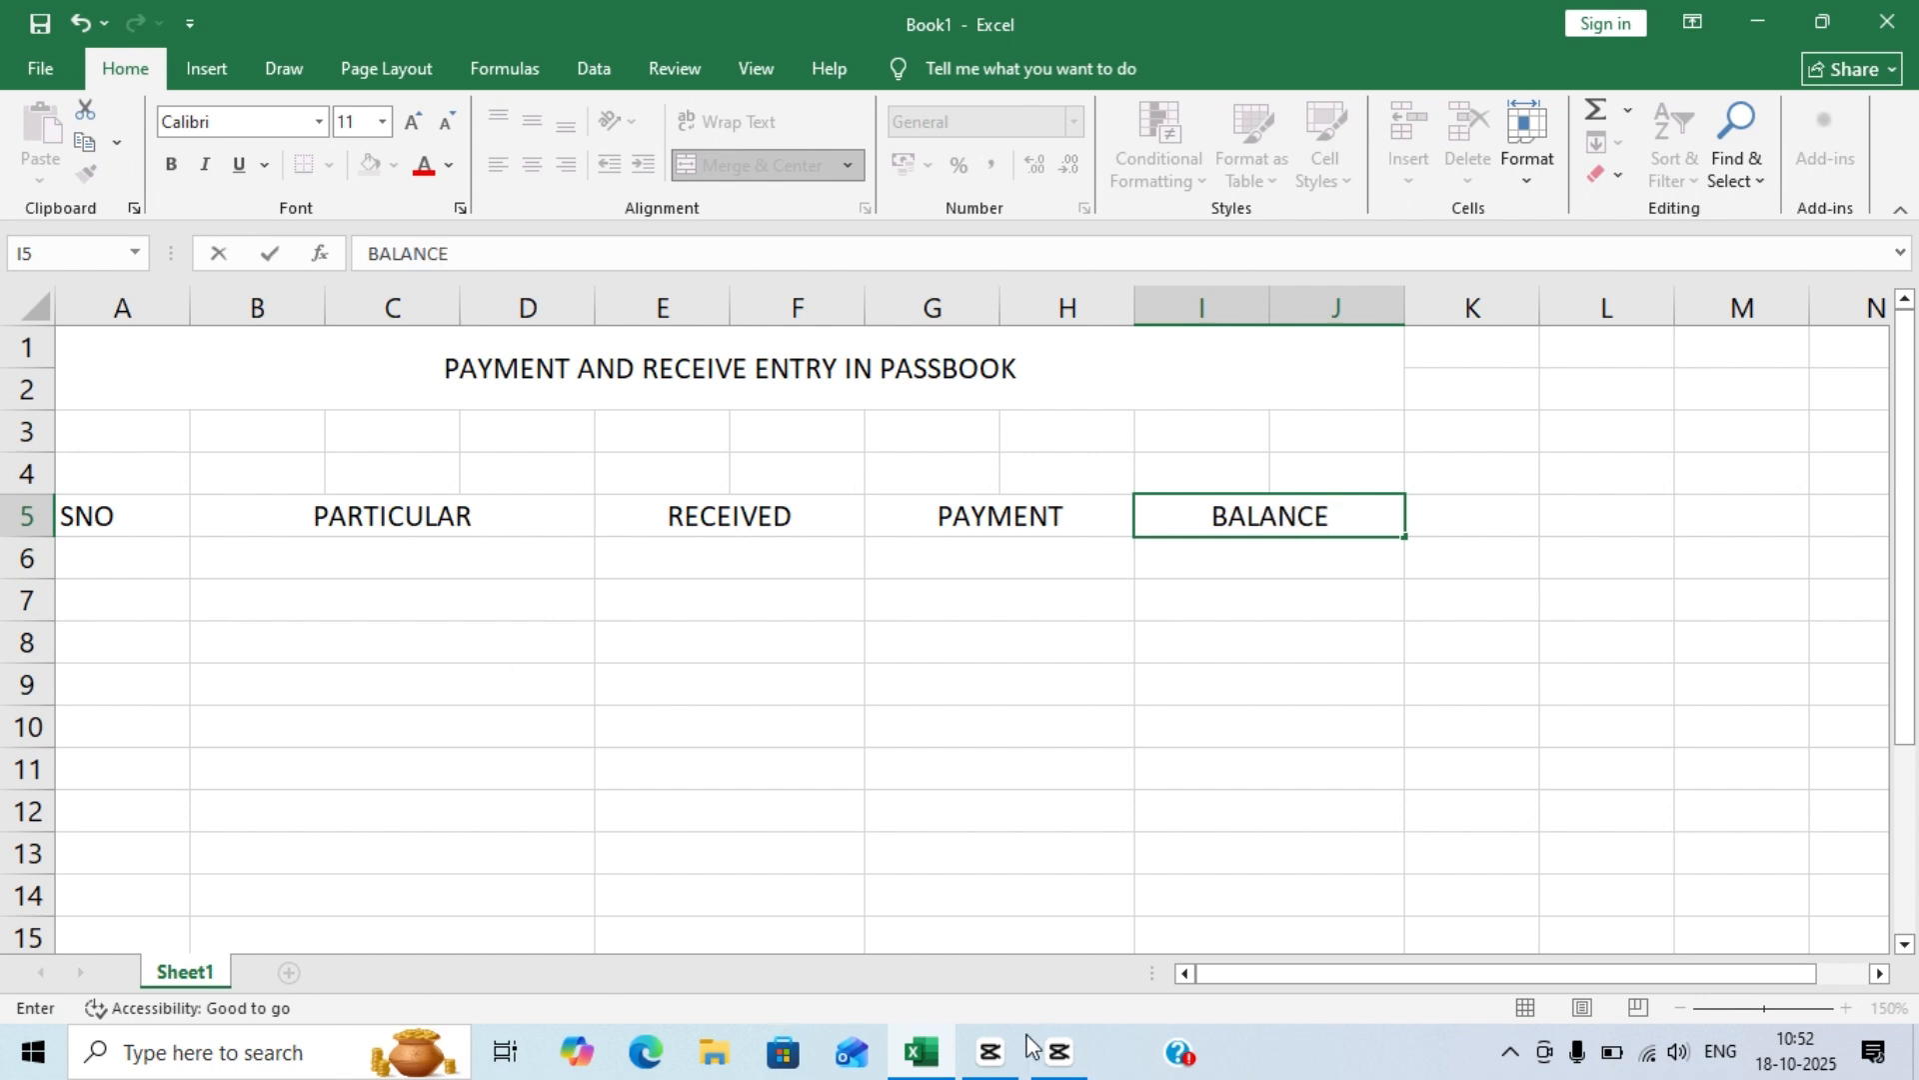
left_click(1046, 1062)
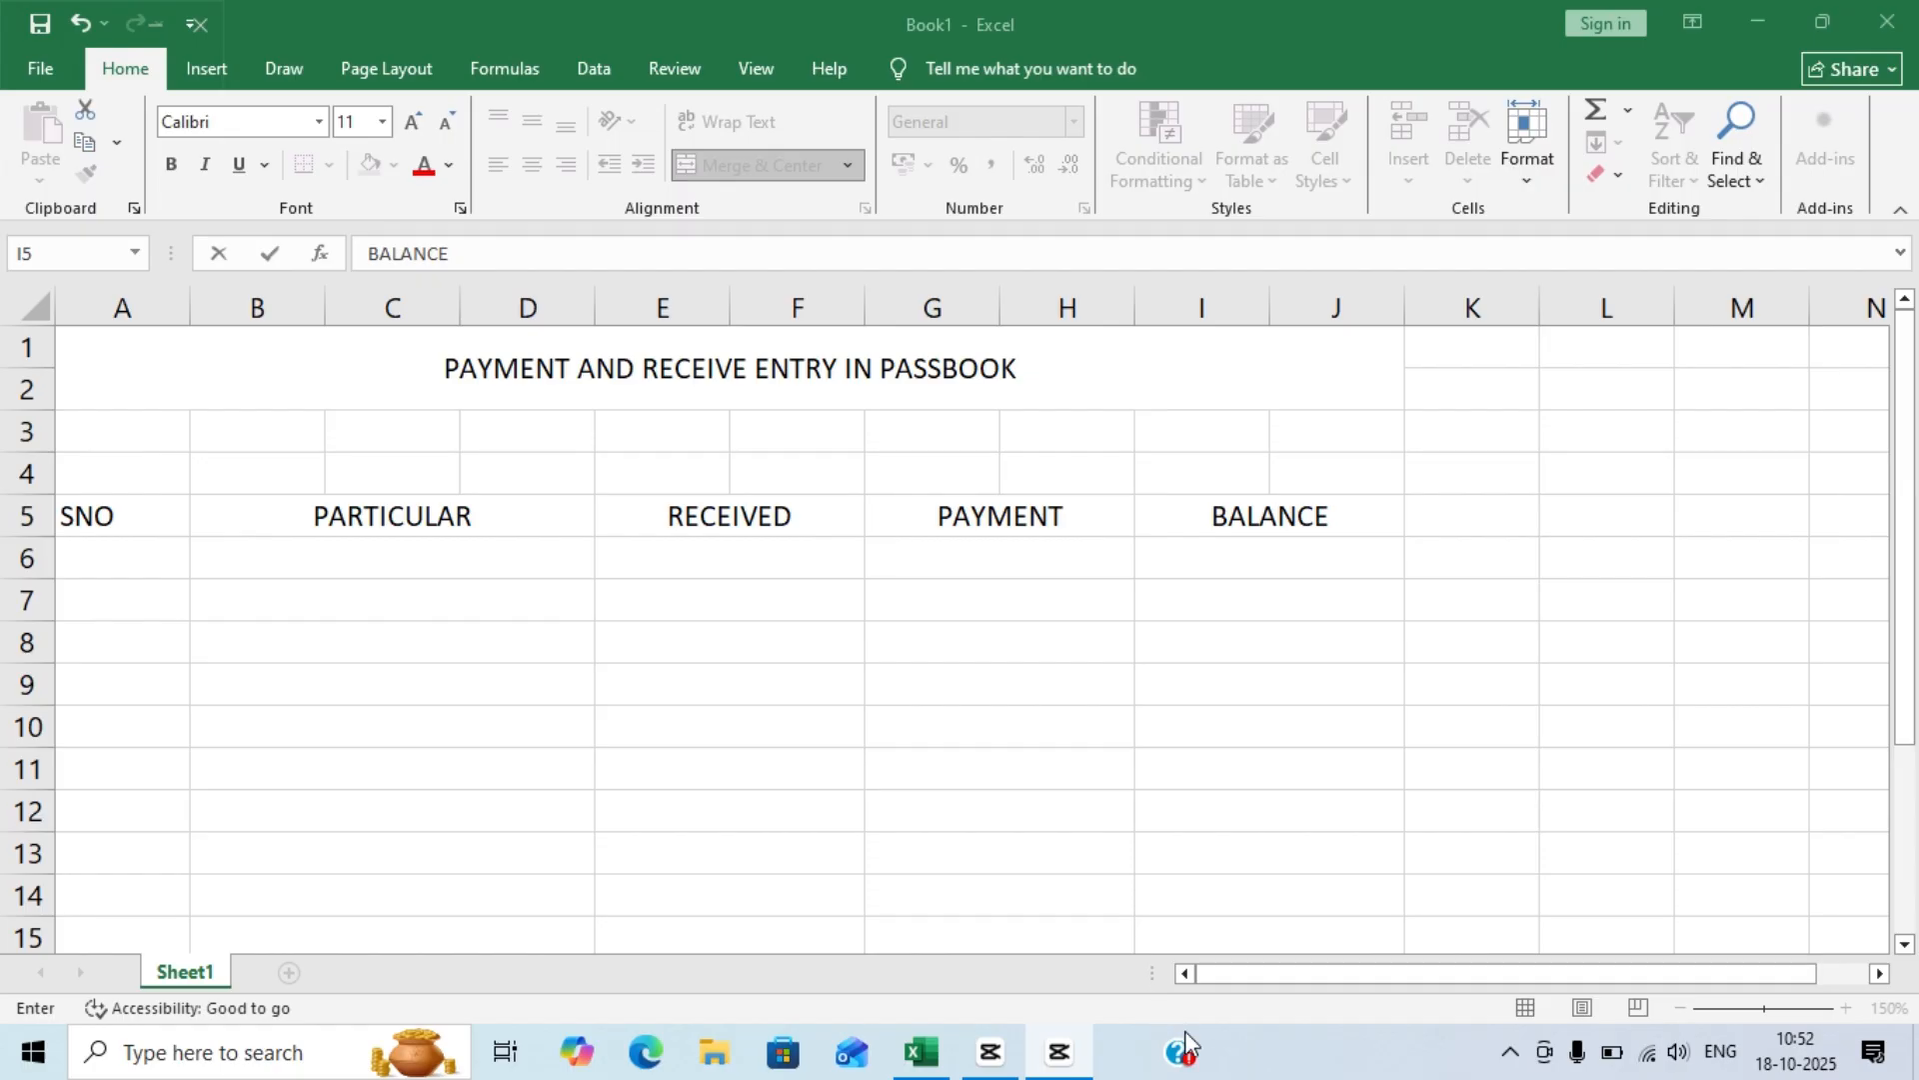
left_click(108, 558)
left_click(304, 591)
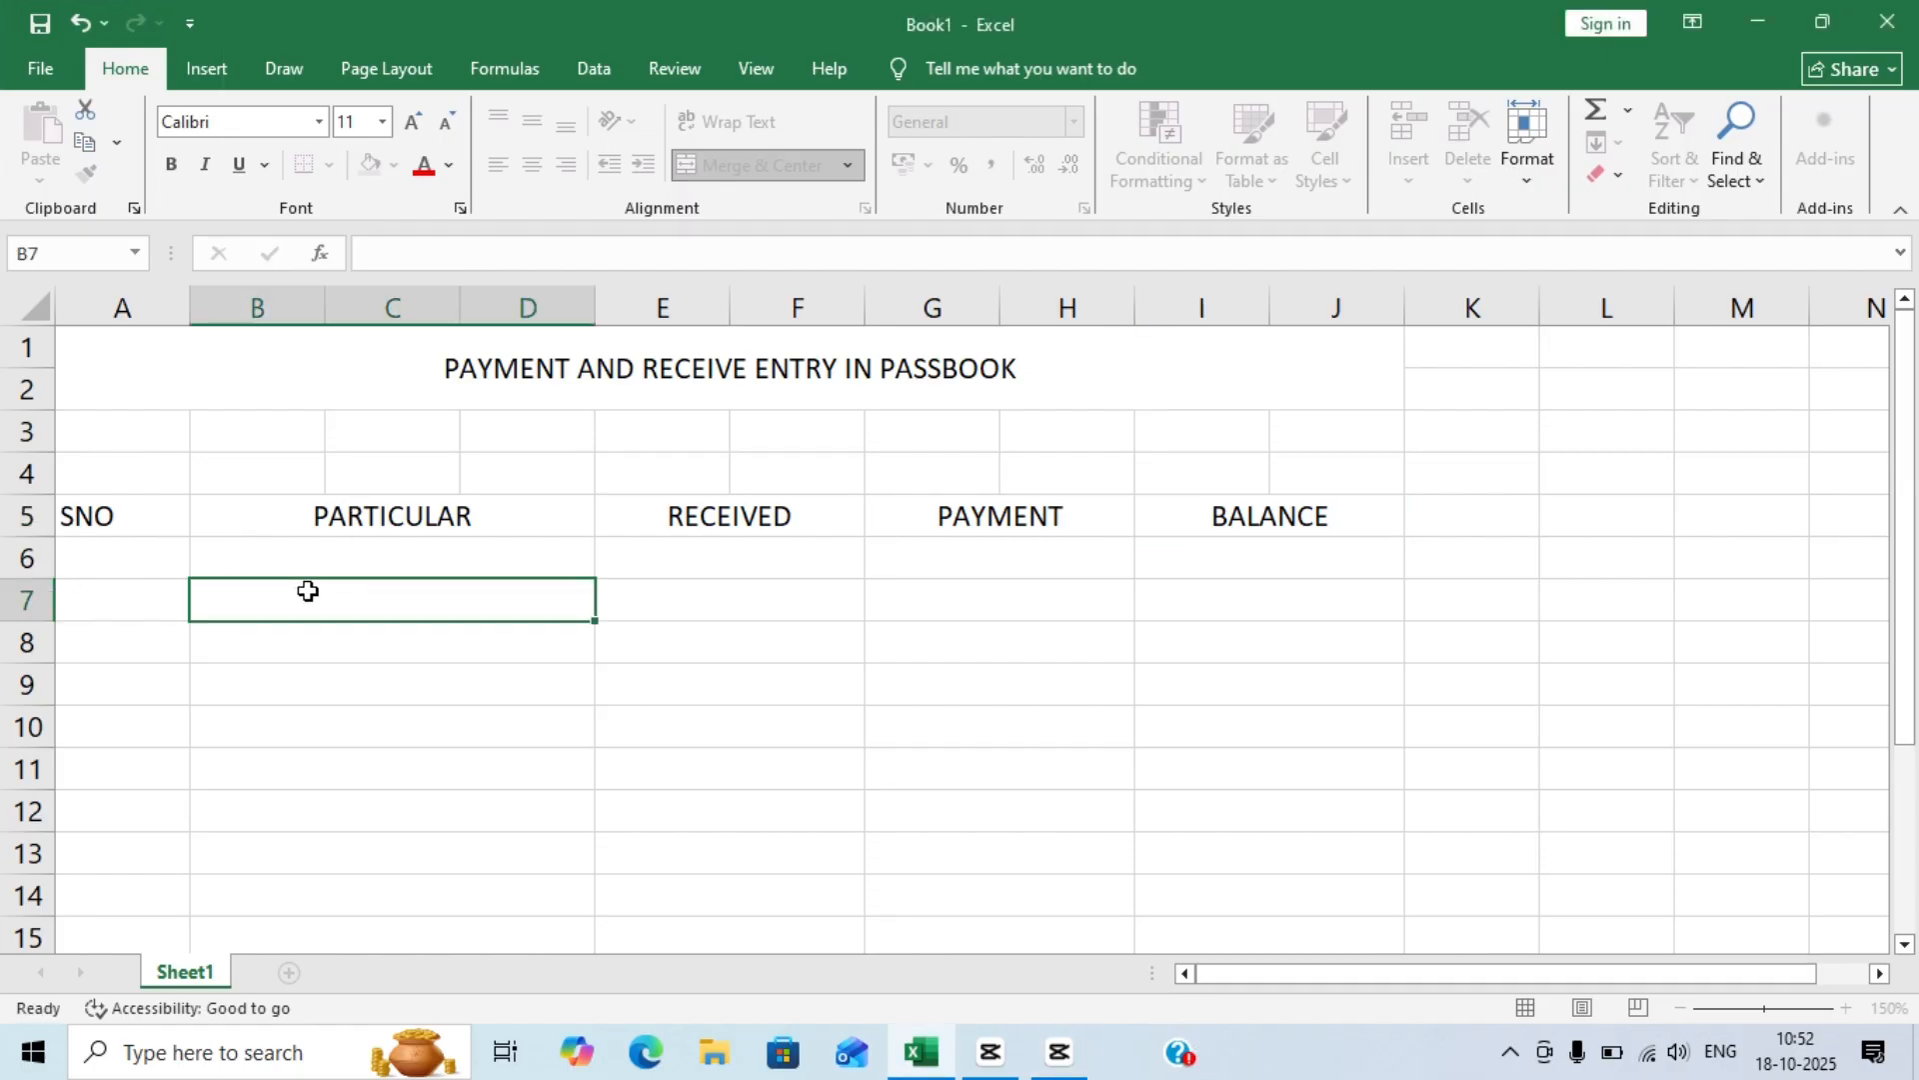
- Enter serial numbers 1 to 4 in cells A6 to A9 under the SNO heading
left_click(140, 549)
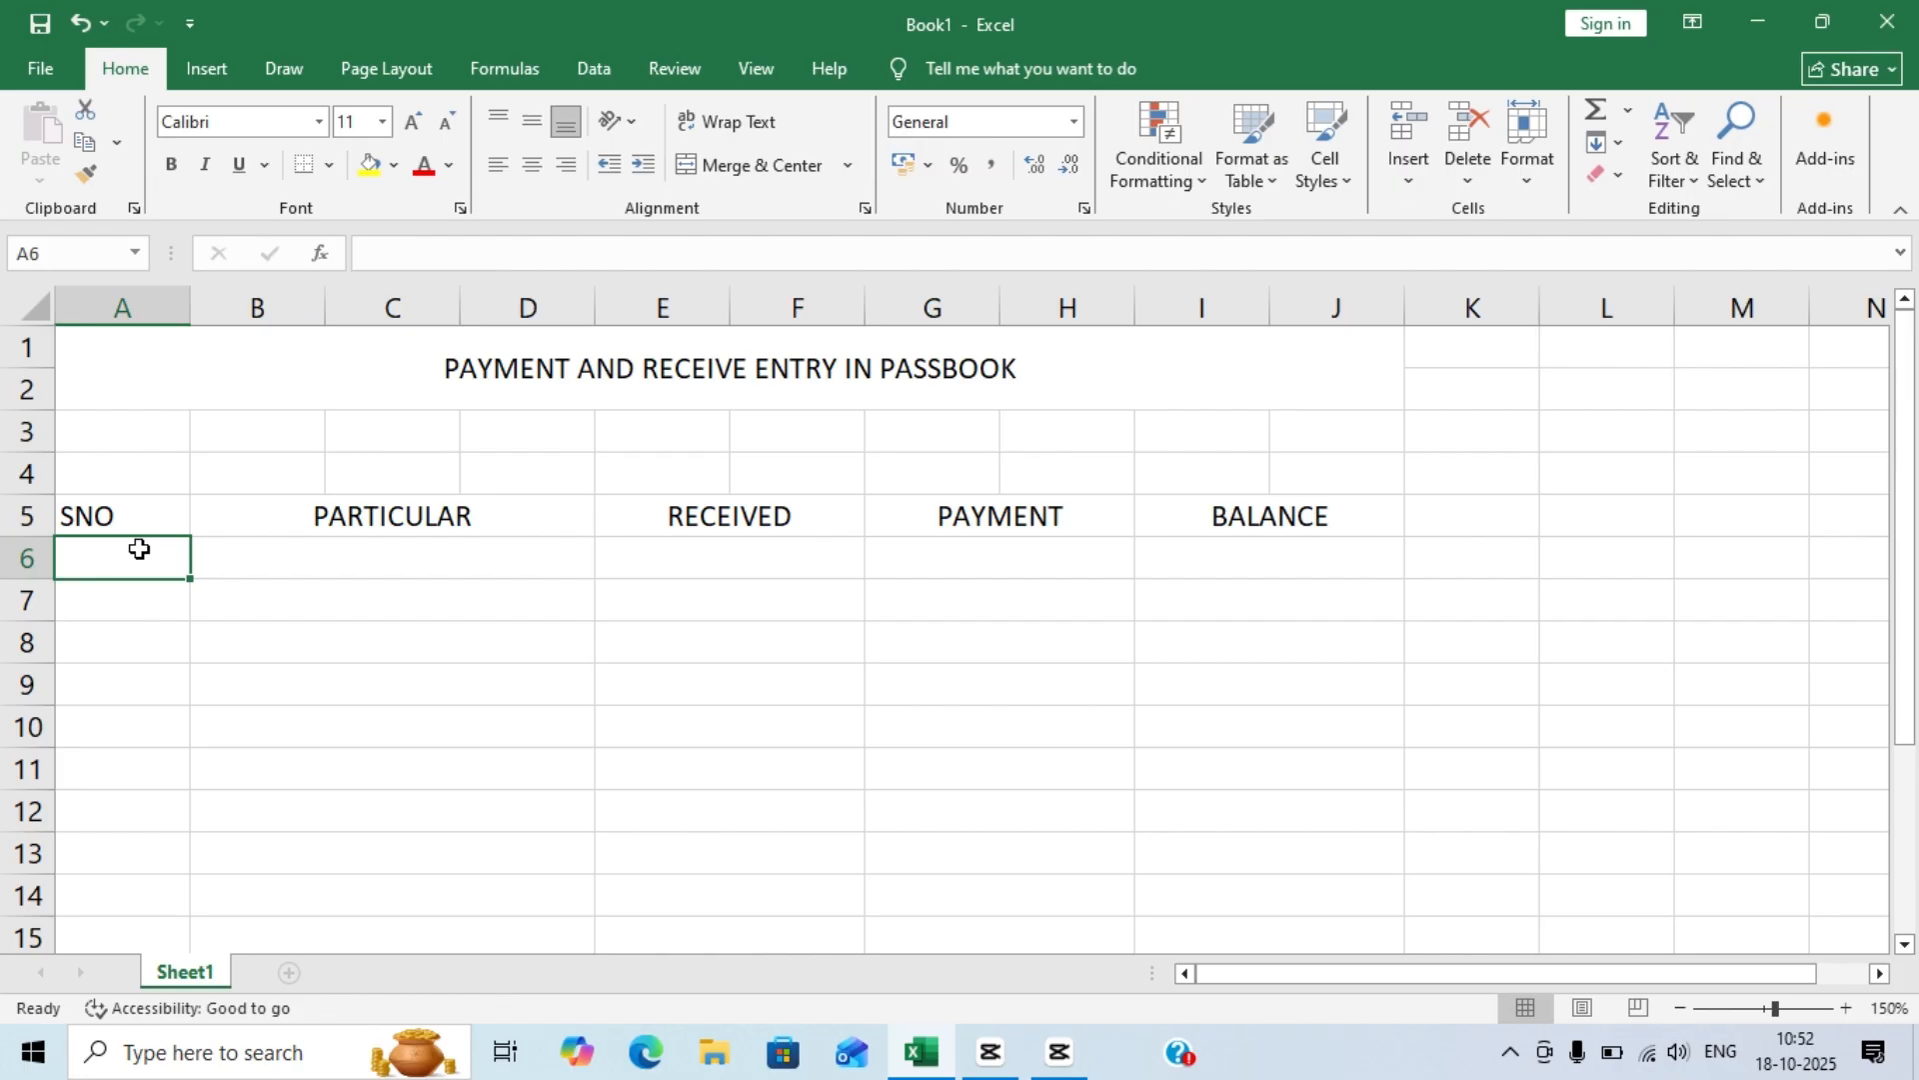
type("1")
key("Return")
type("23")
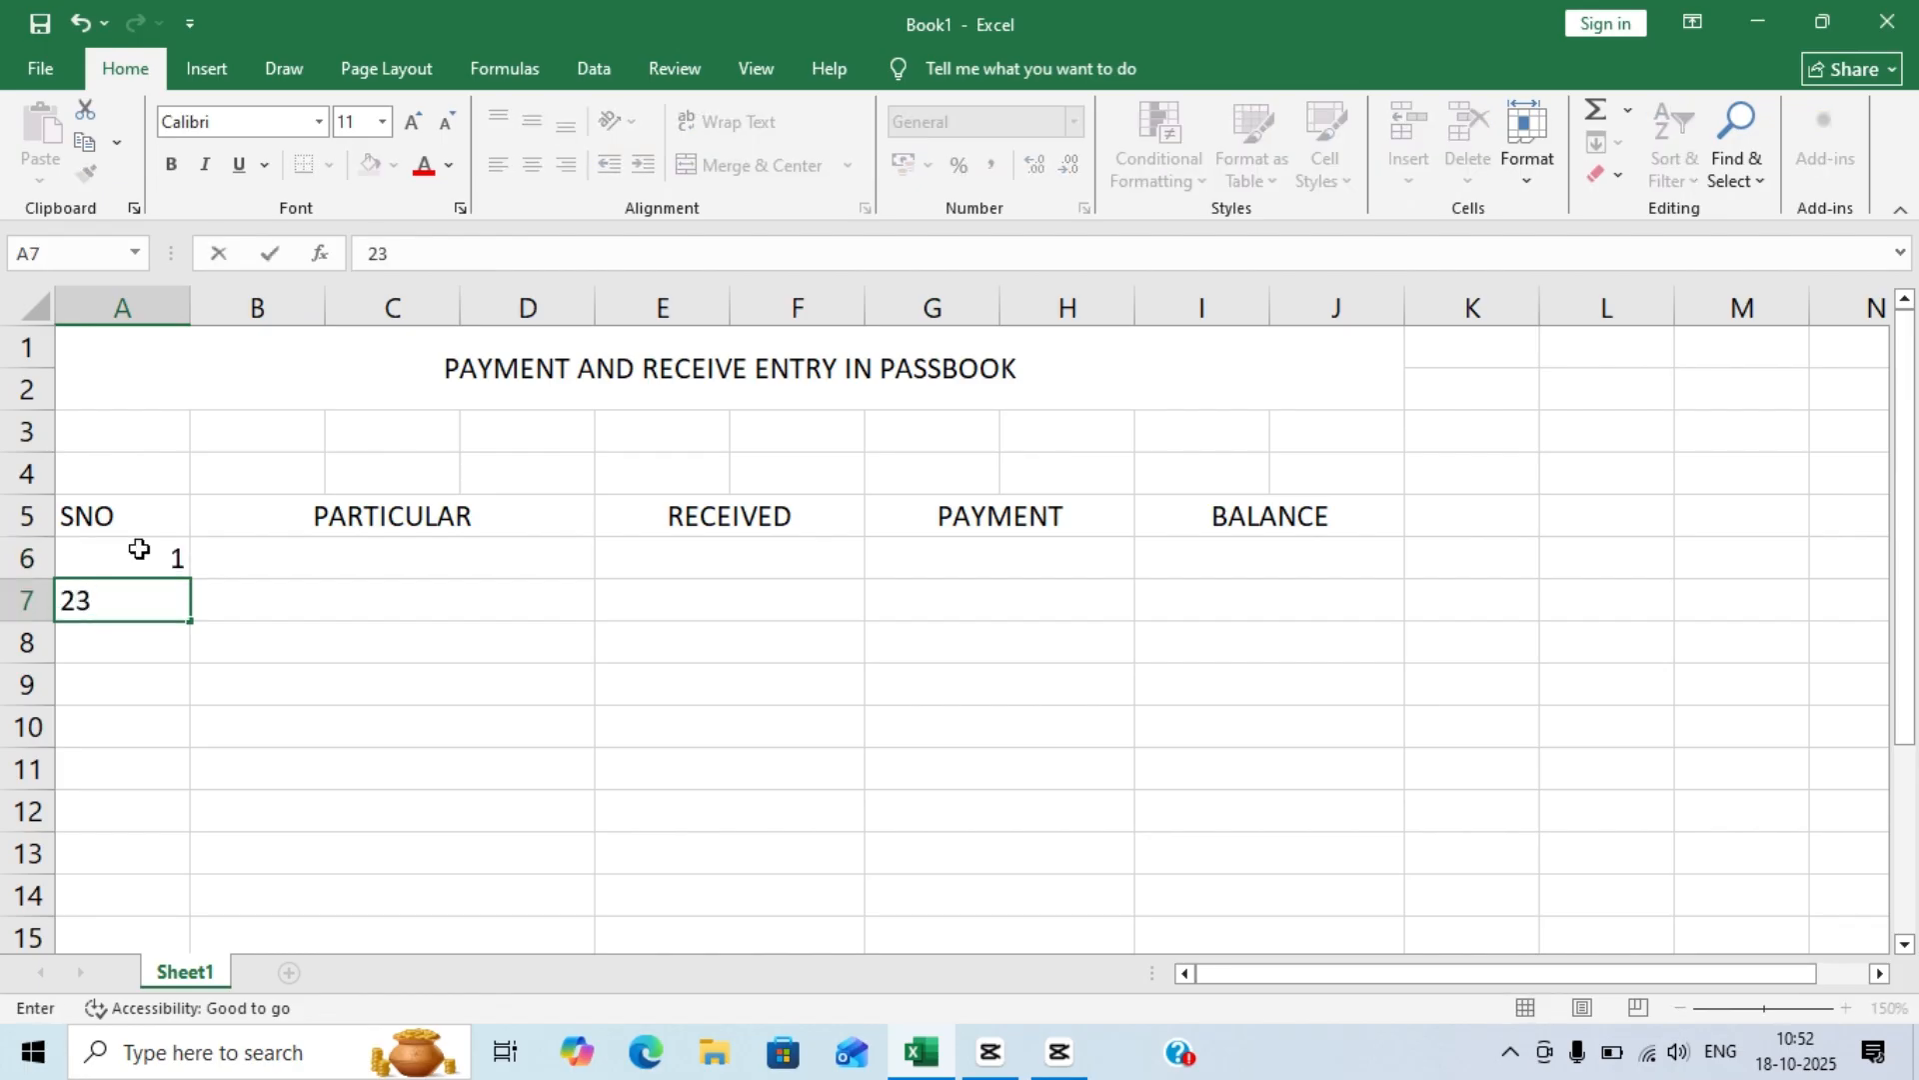
key("BackSpace")
key("Return")
type("3")
key("Return")
type("4")
key("Return")
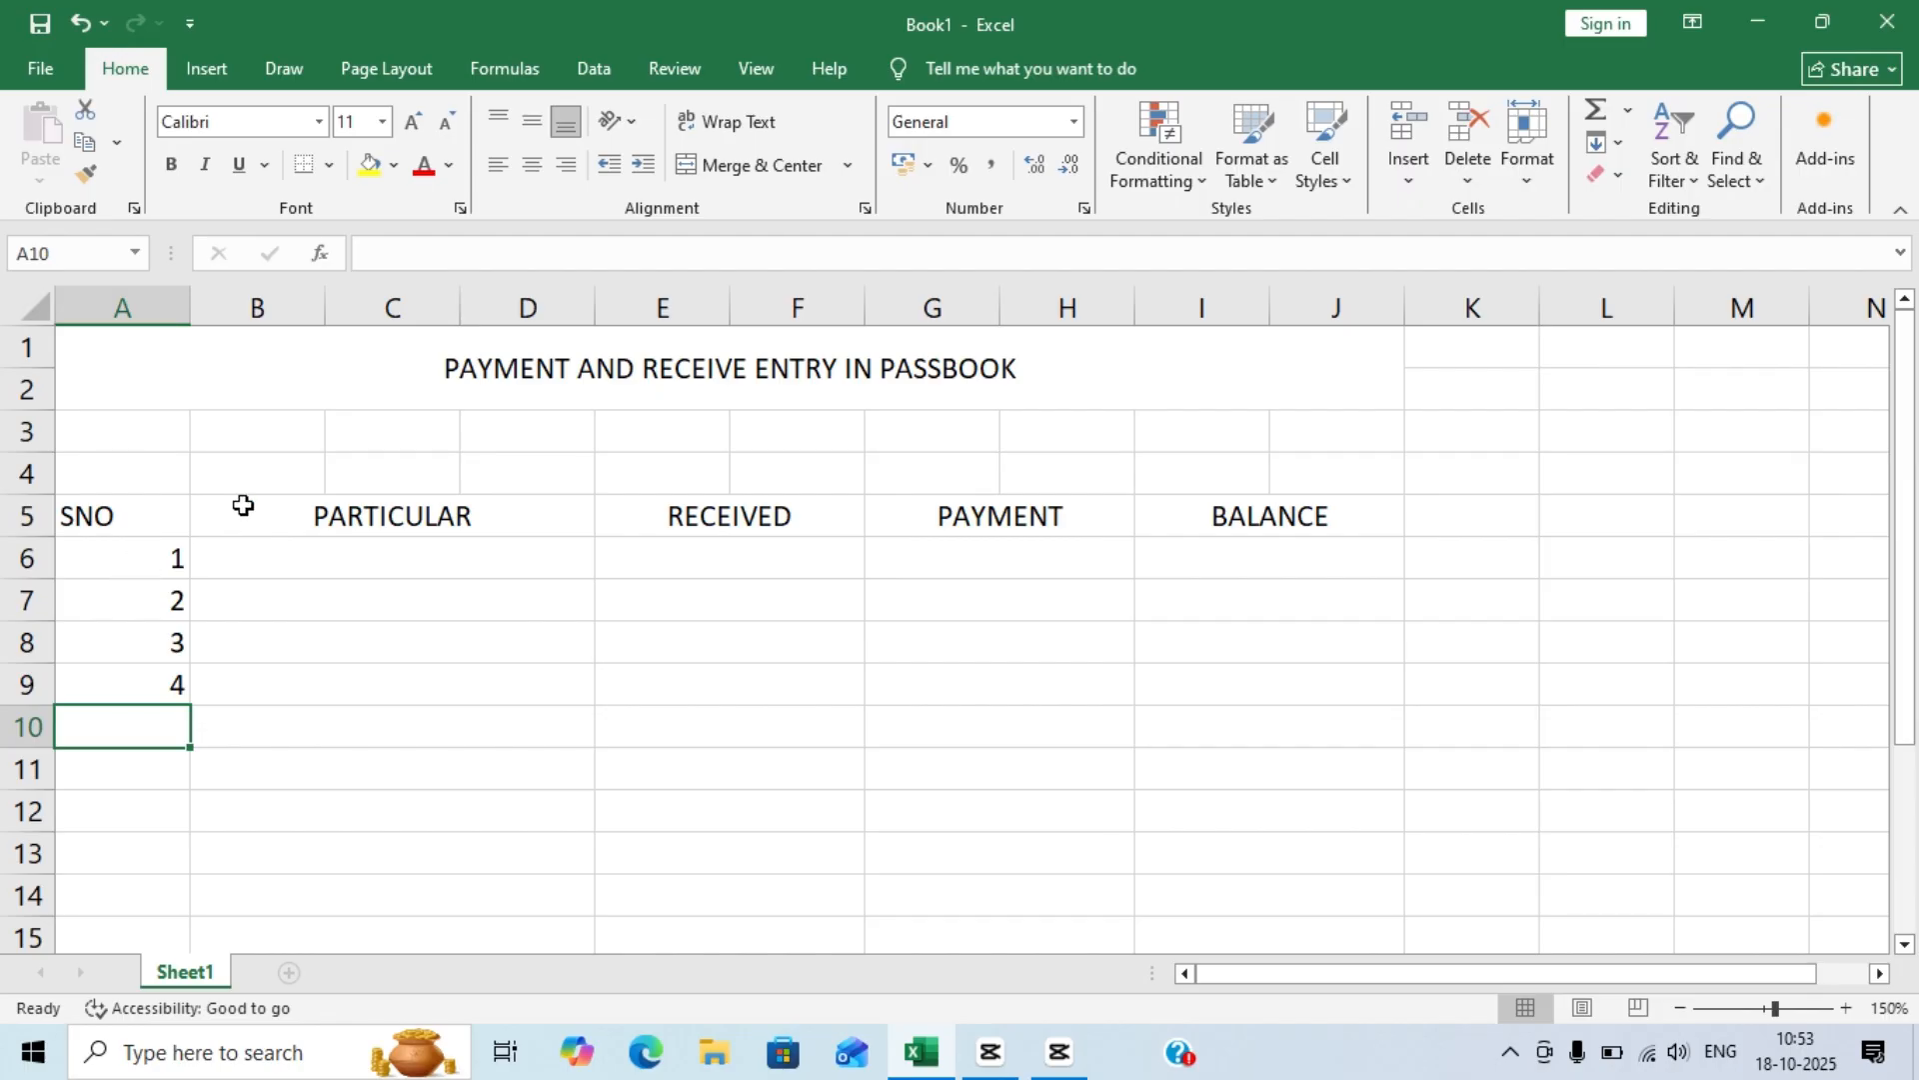
- Insert a new column before the PARTICULAR column and enter the heading DATE in cell B5
left_click(266, 302)
right_click(268, 302)
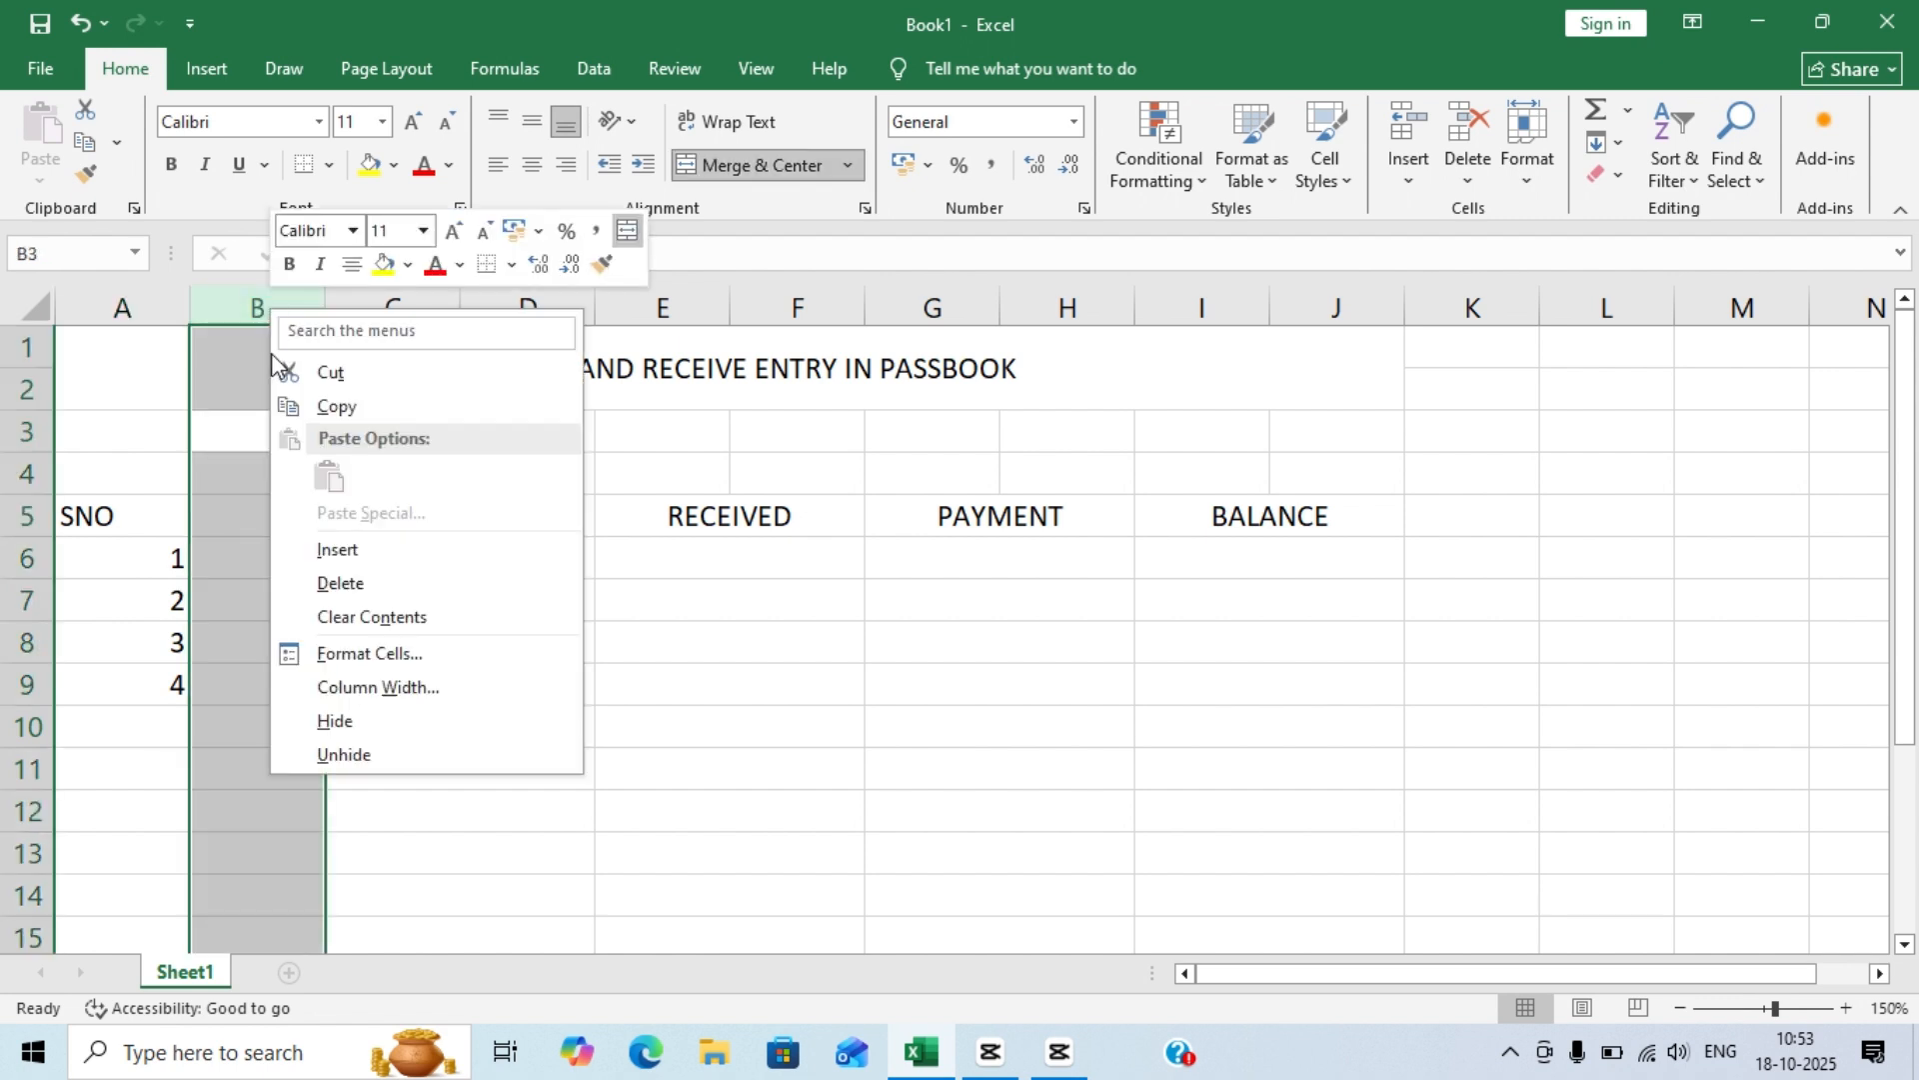
left_click(322, 552)
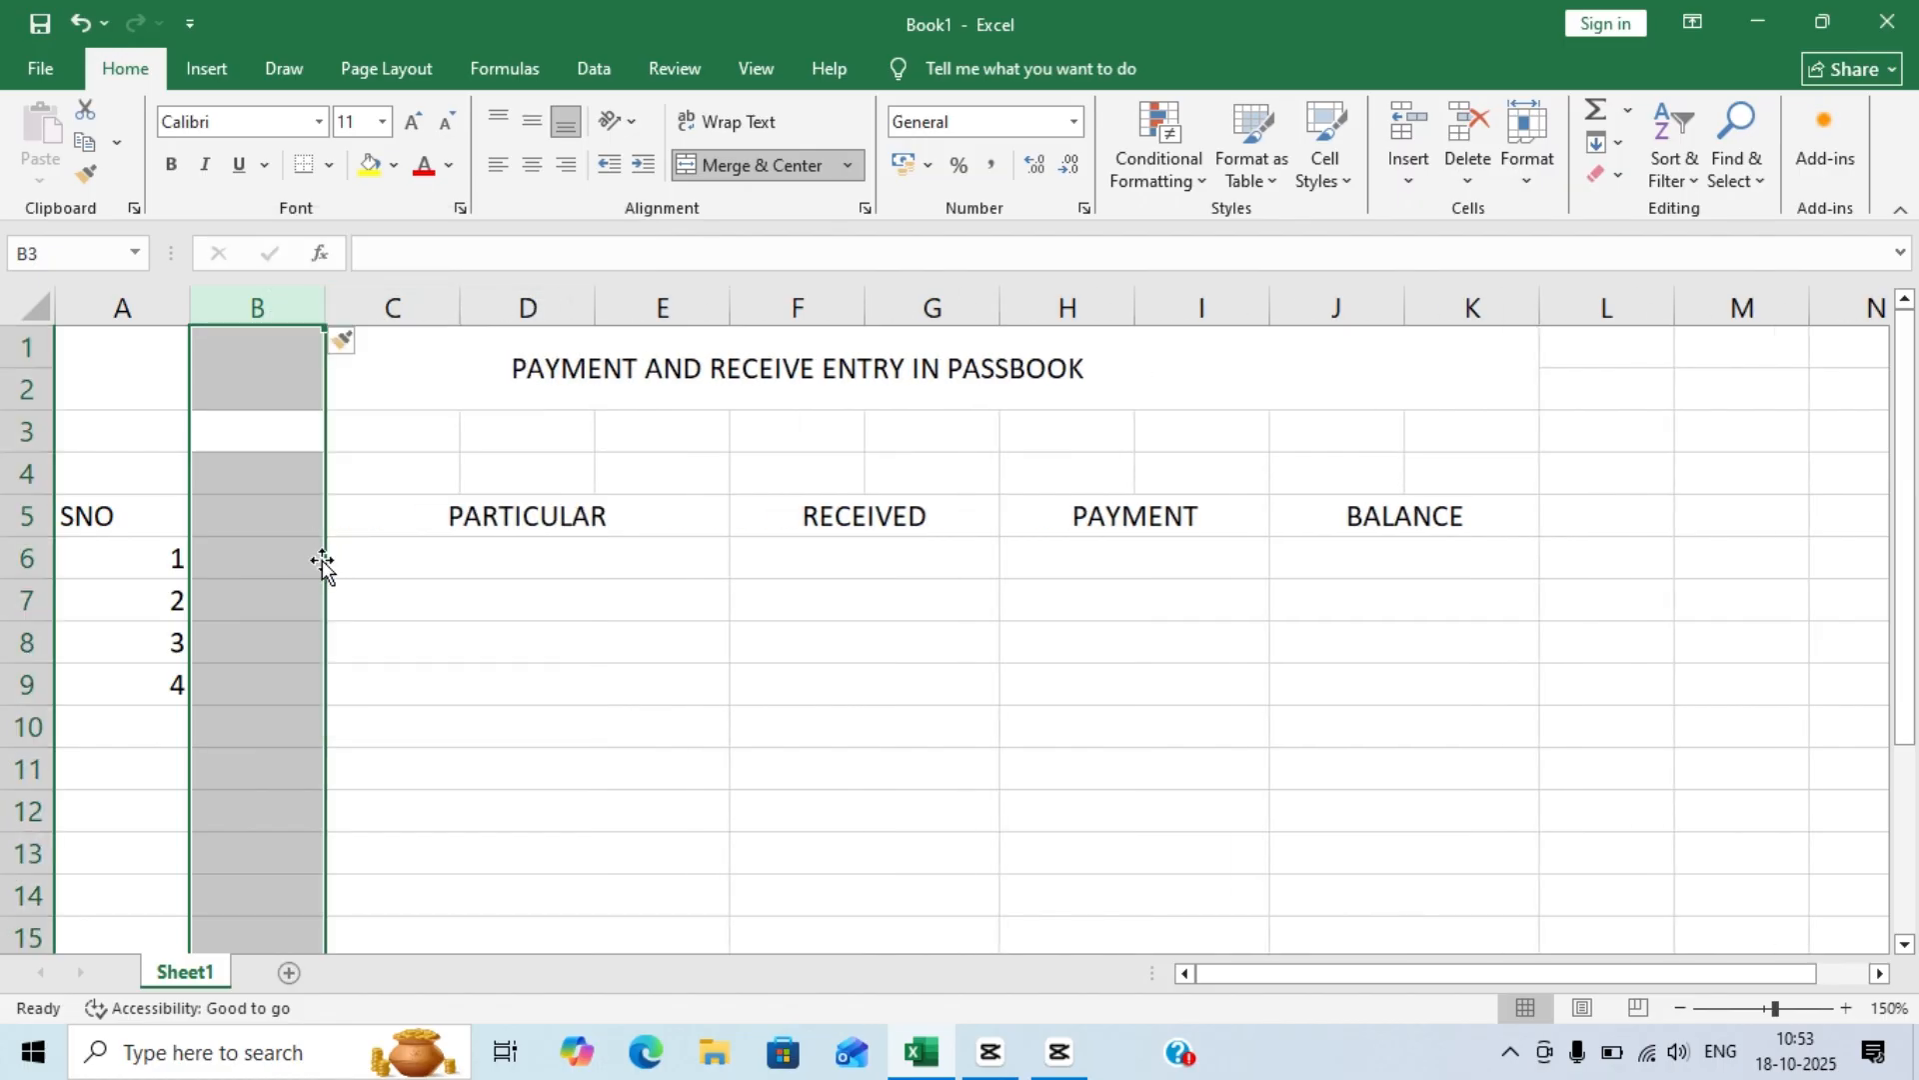
left_click(372, 596)
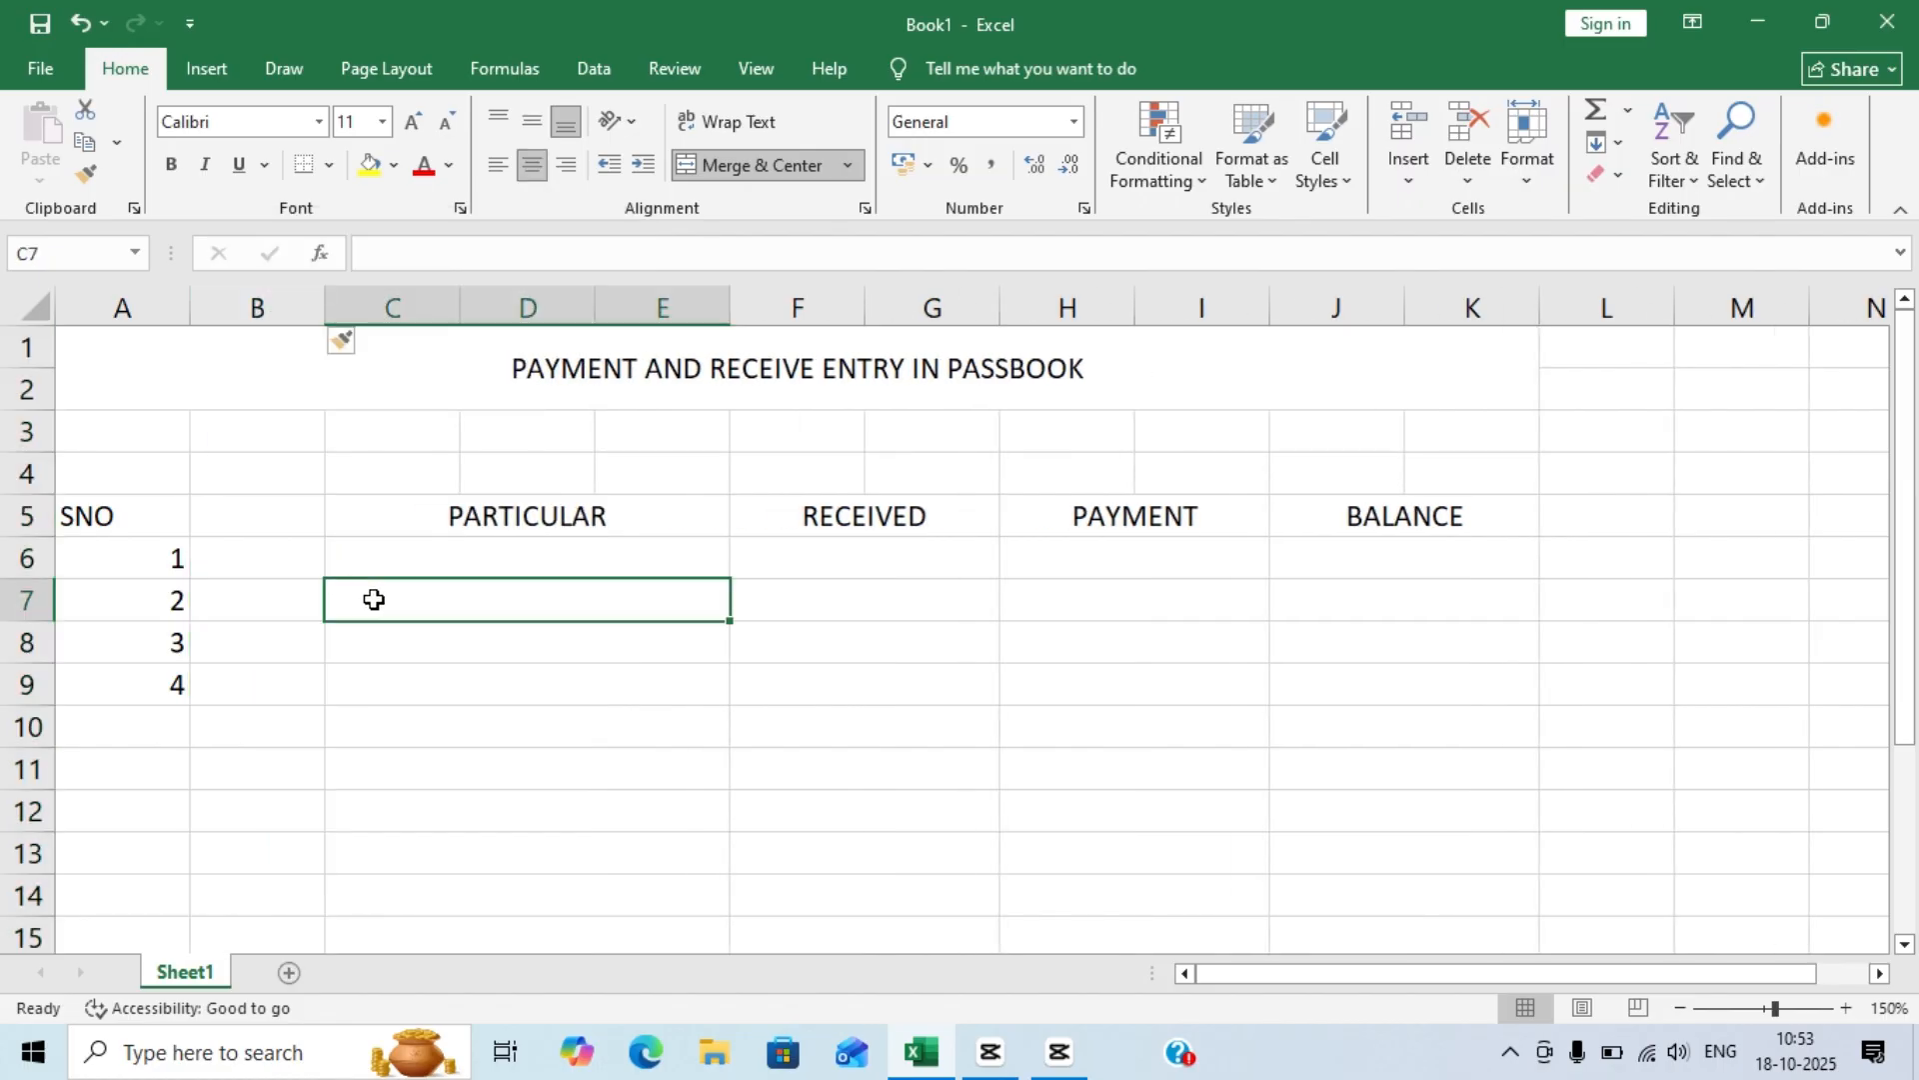
left_click(294, 529)
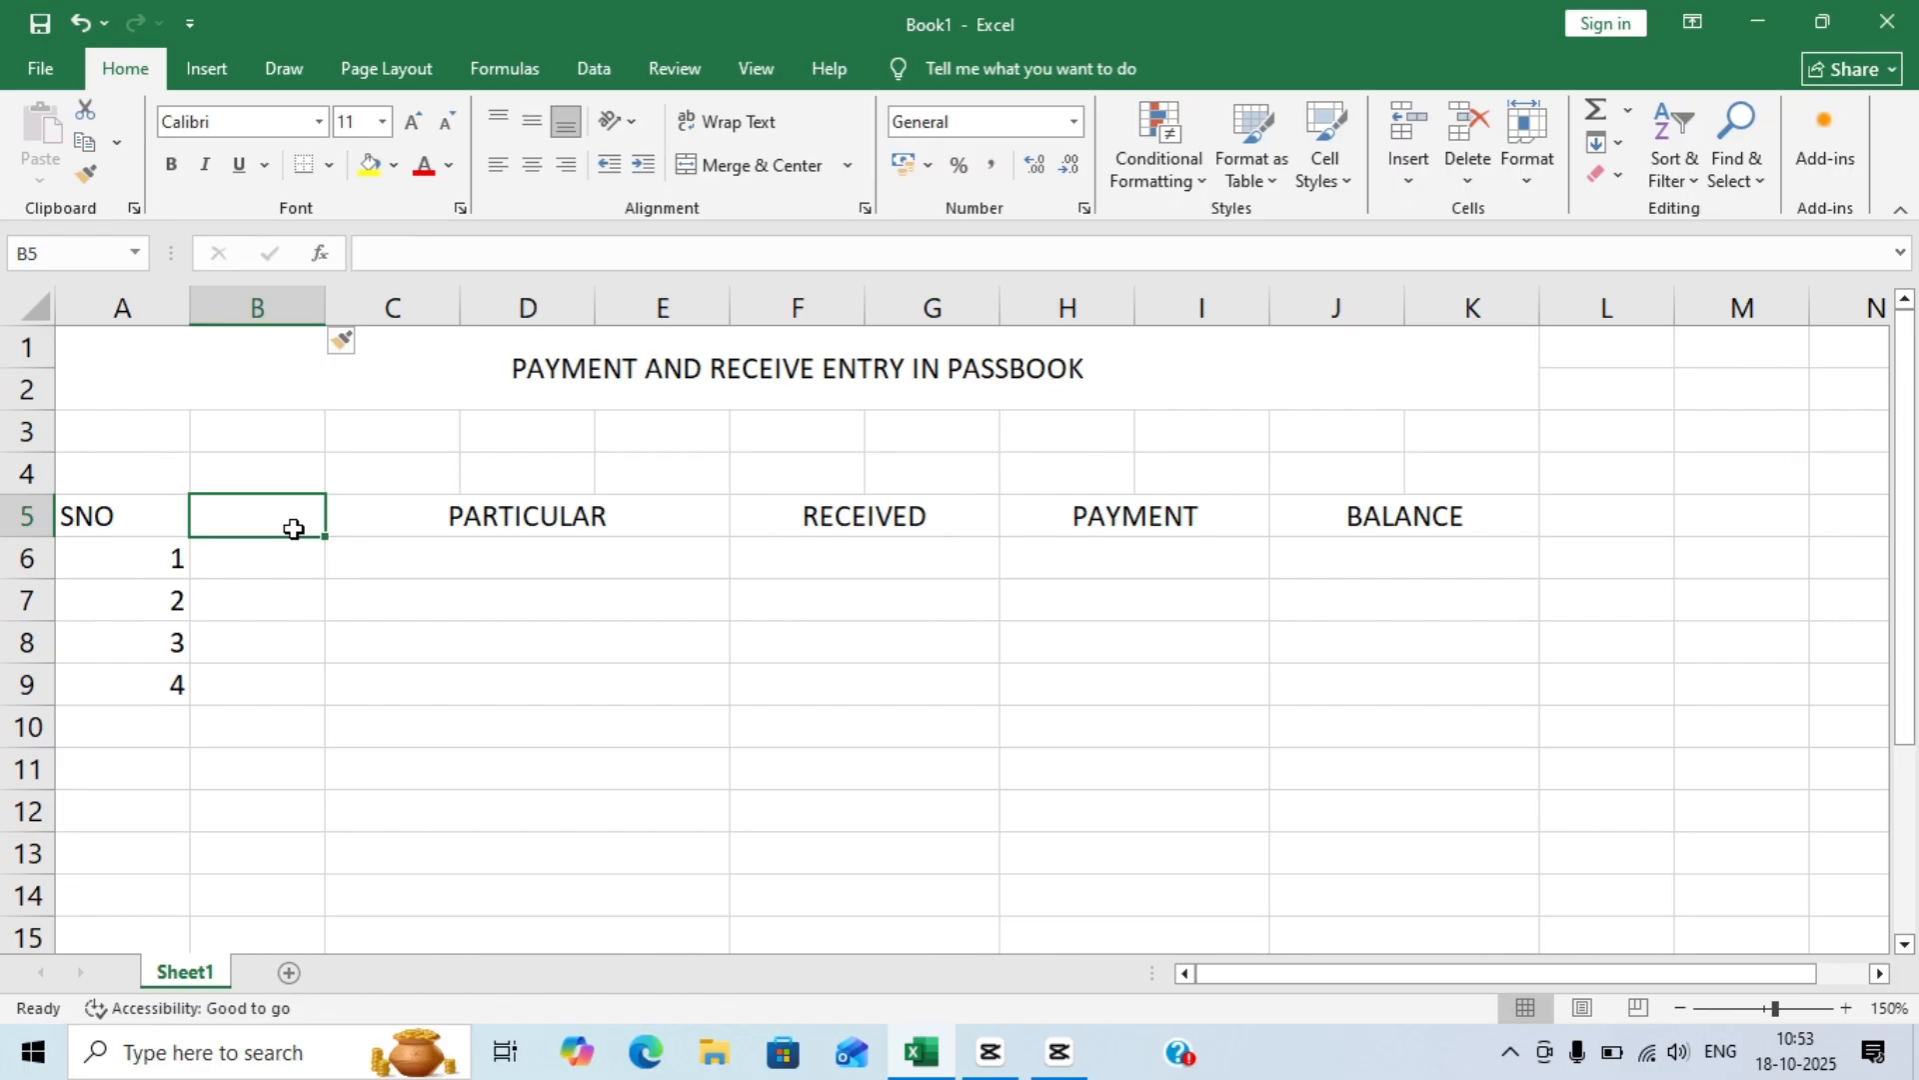
type("DATE")
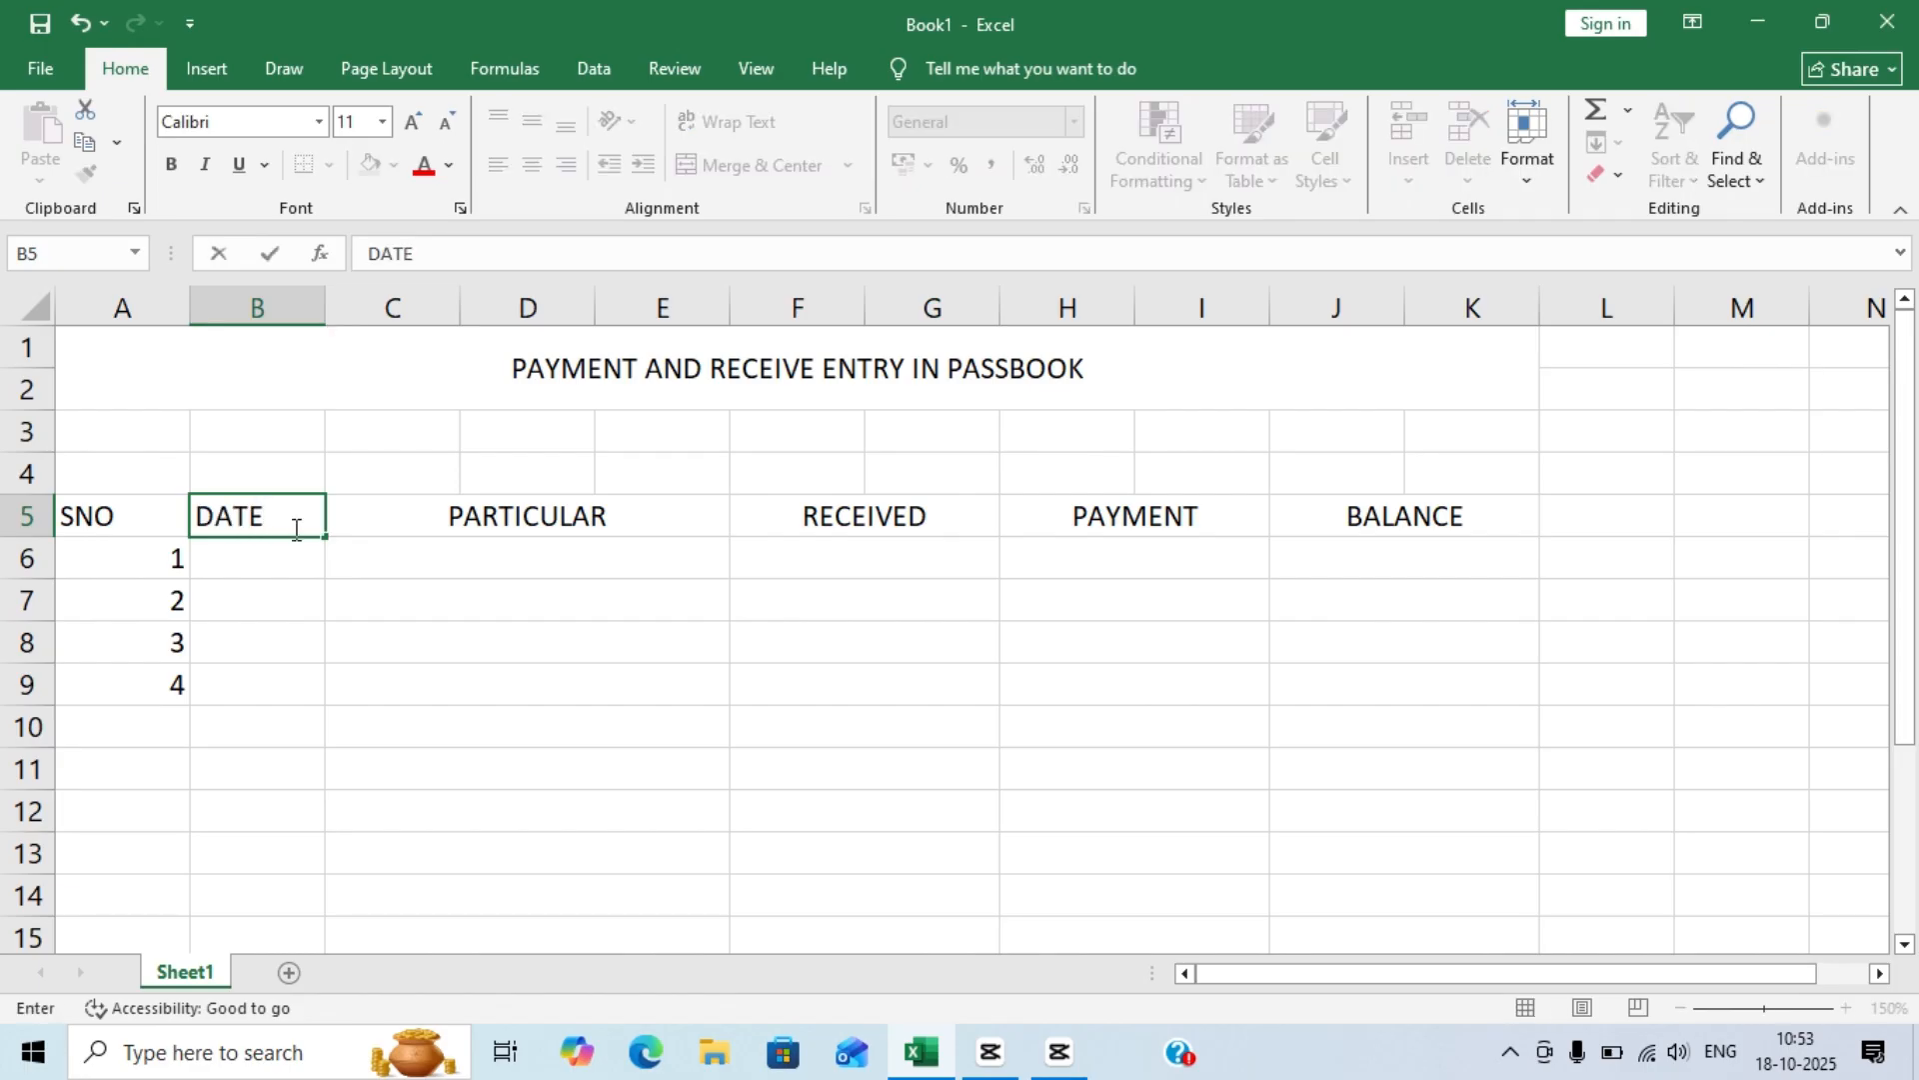
left_click(304, 571)
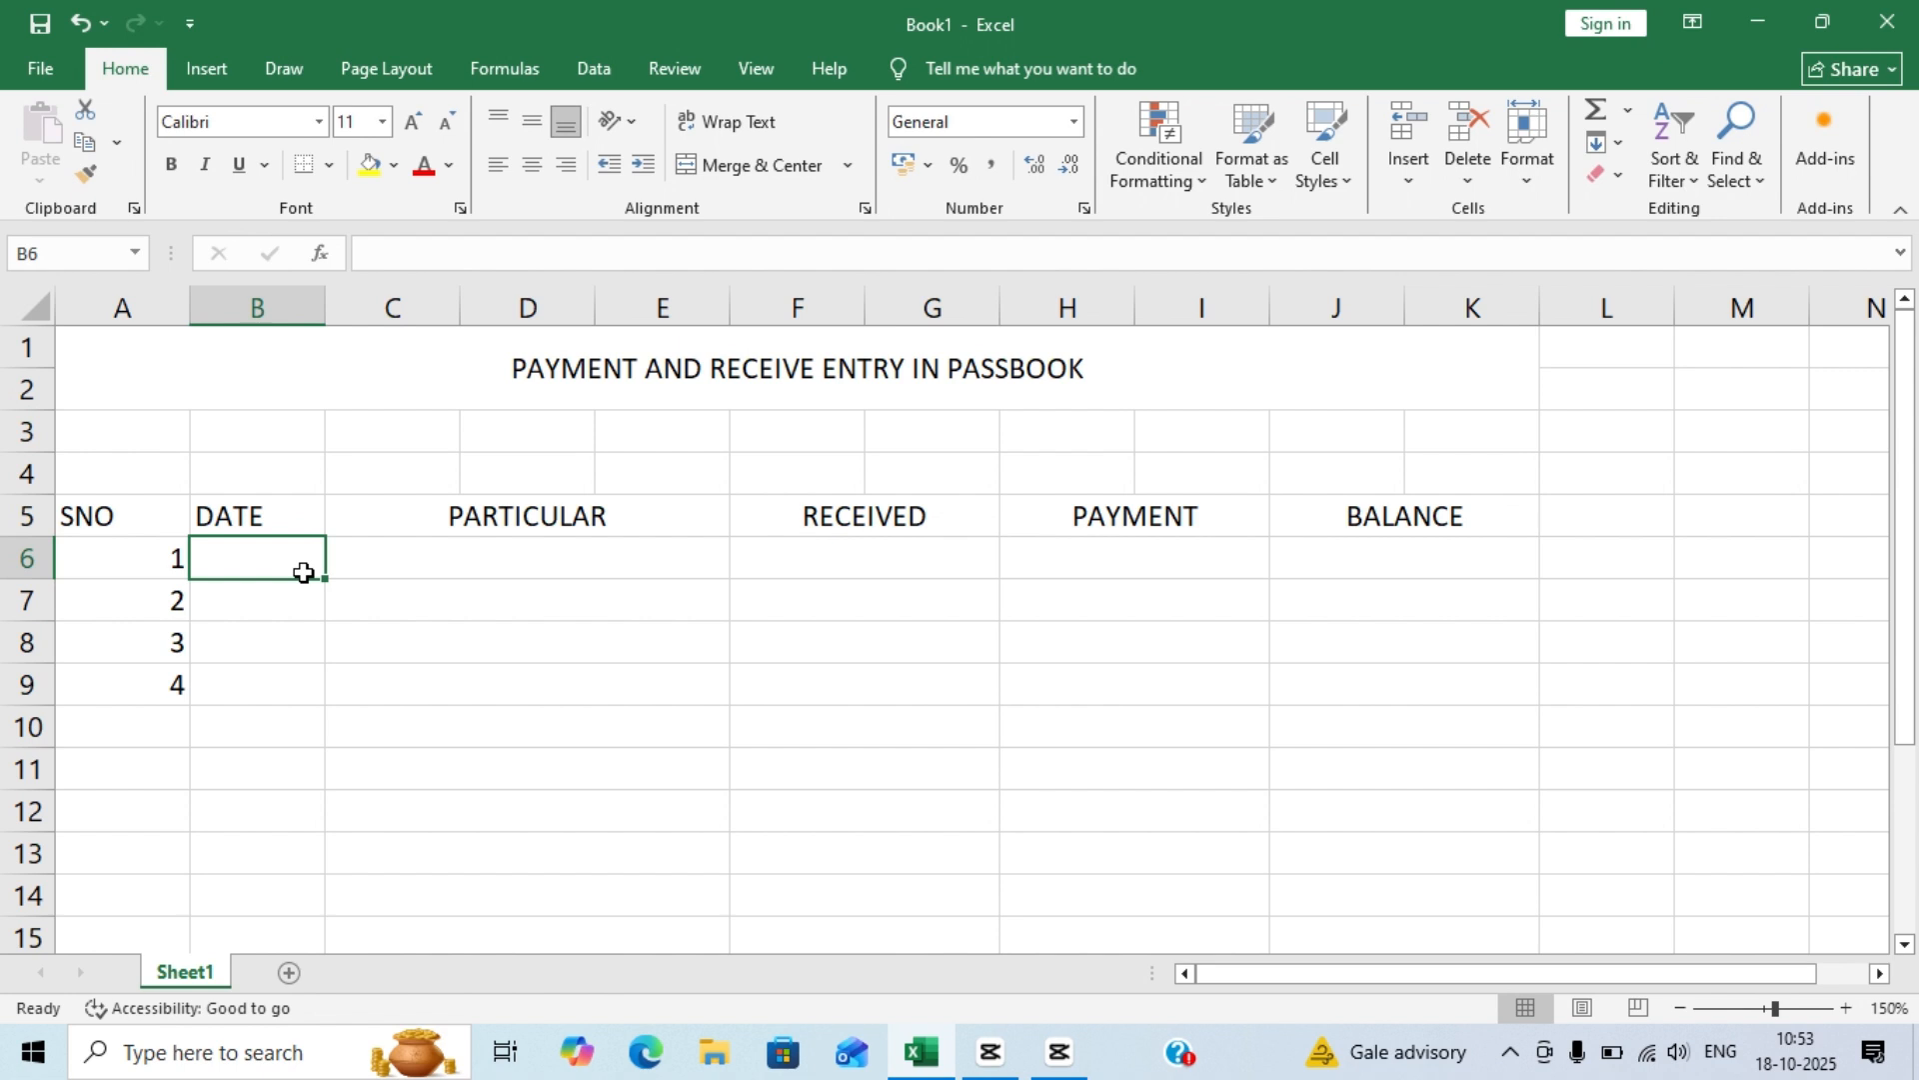
type("25-")
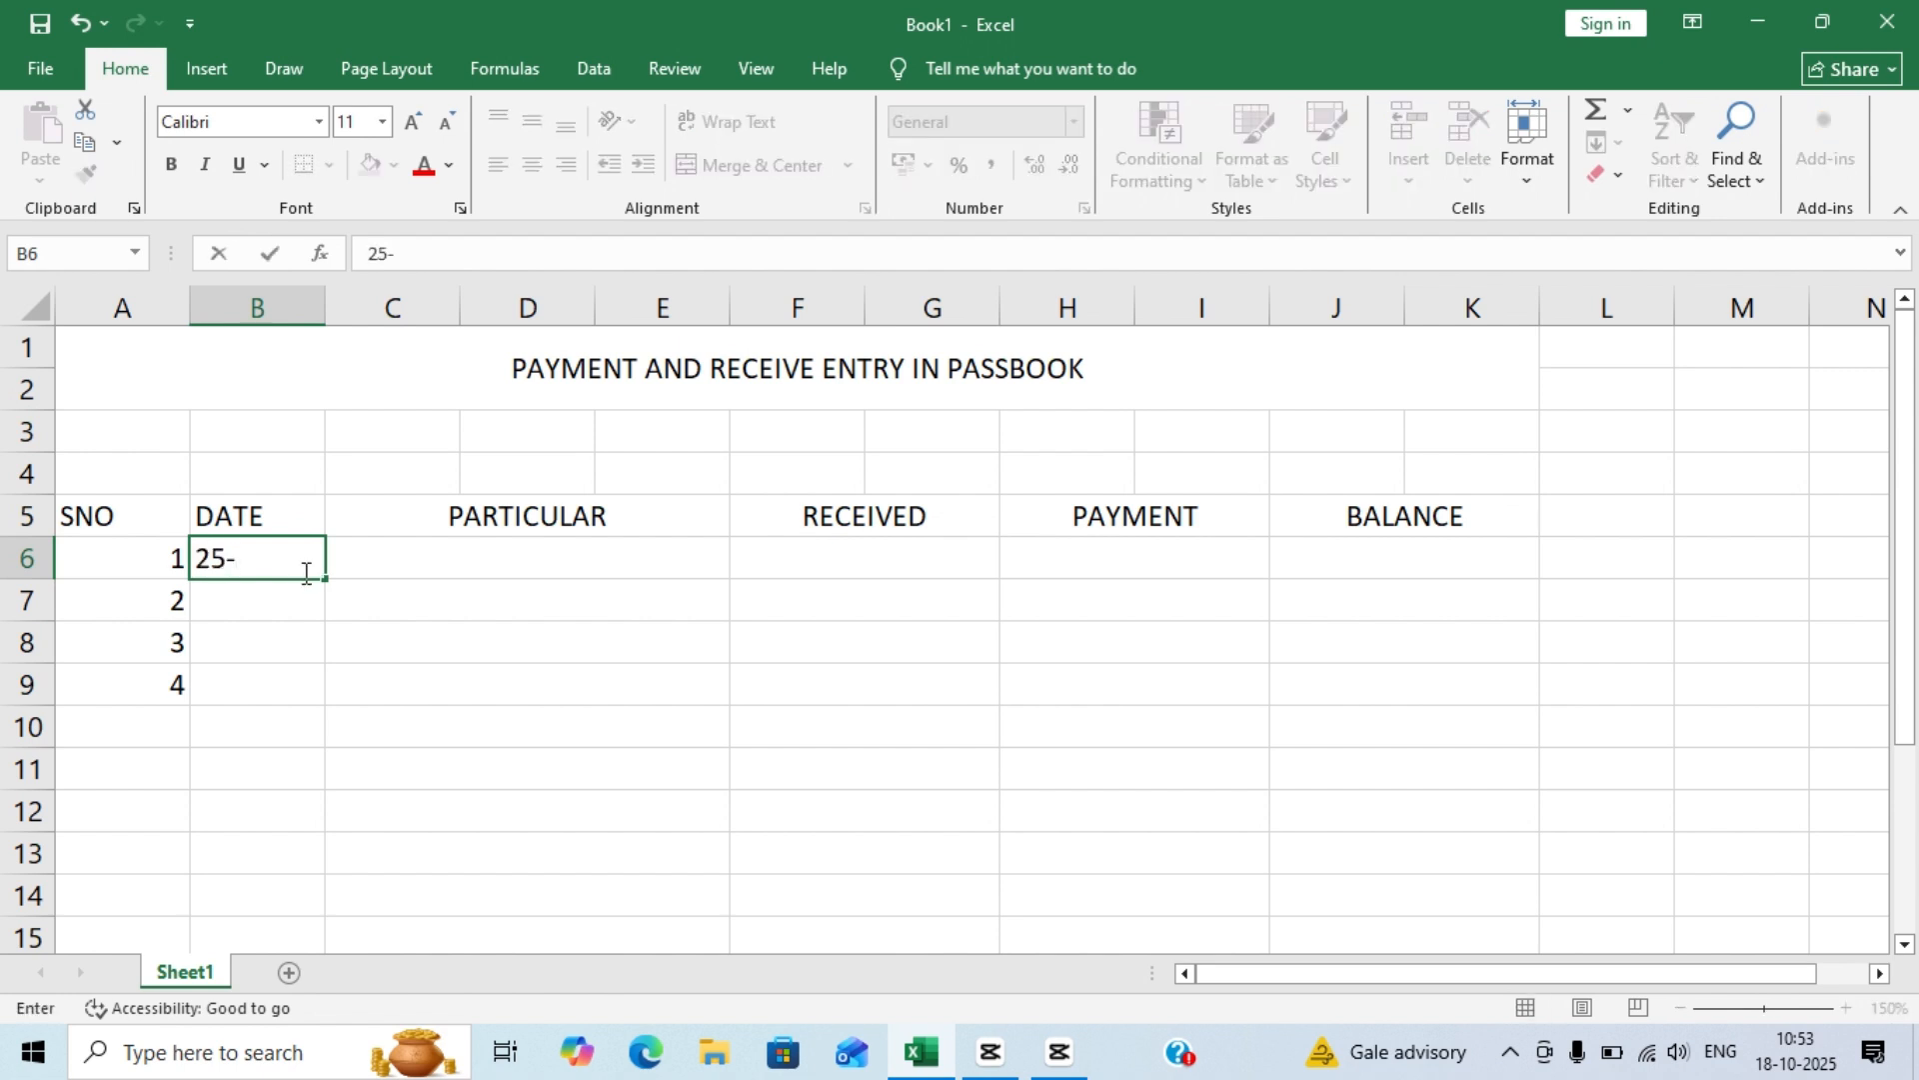
type("09-2025")
key("Return")
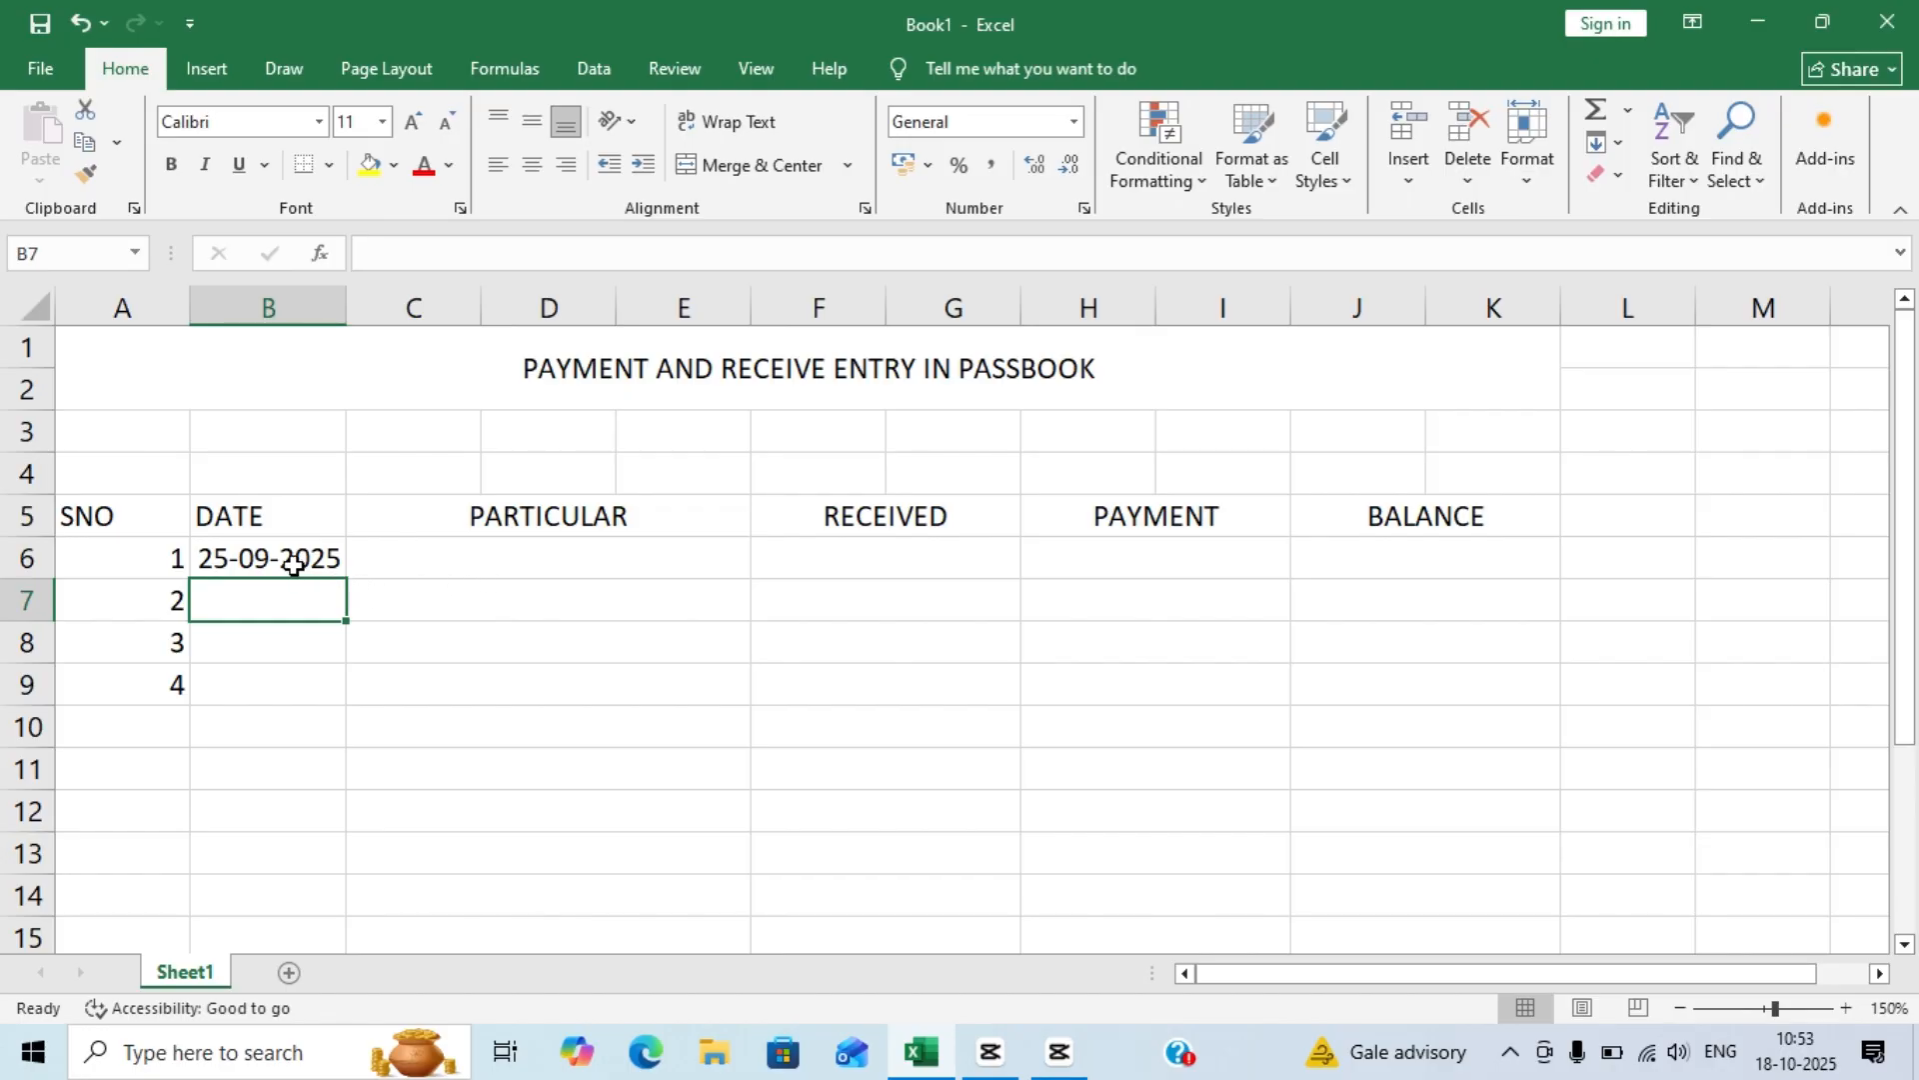
left_click(292, 563)
key("Delete")
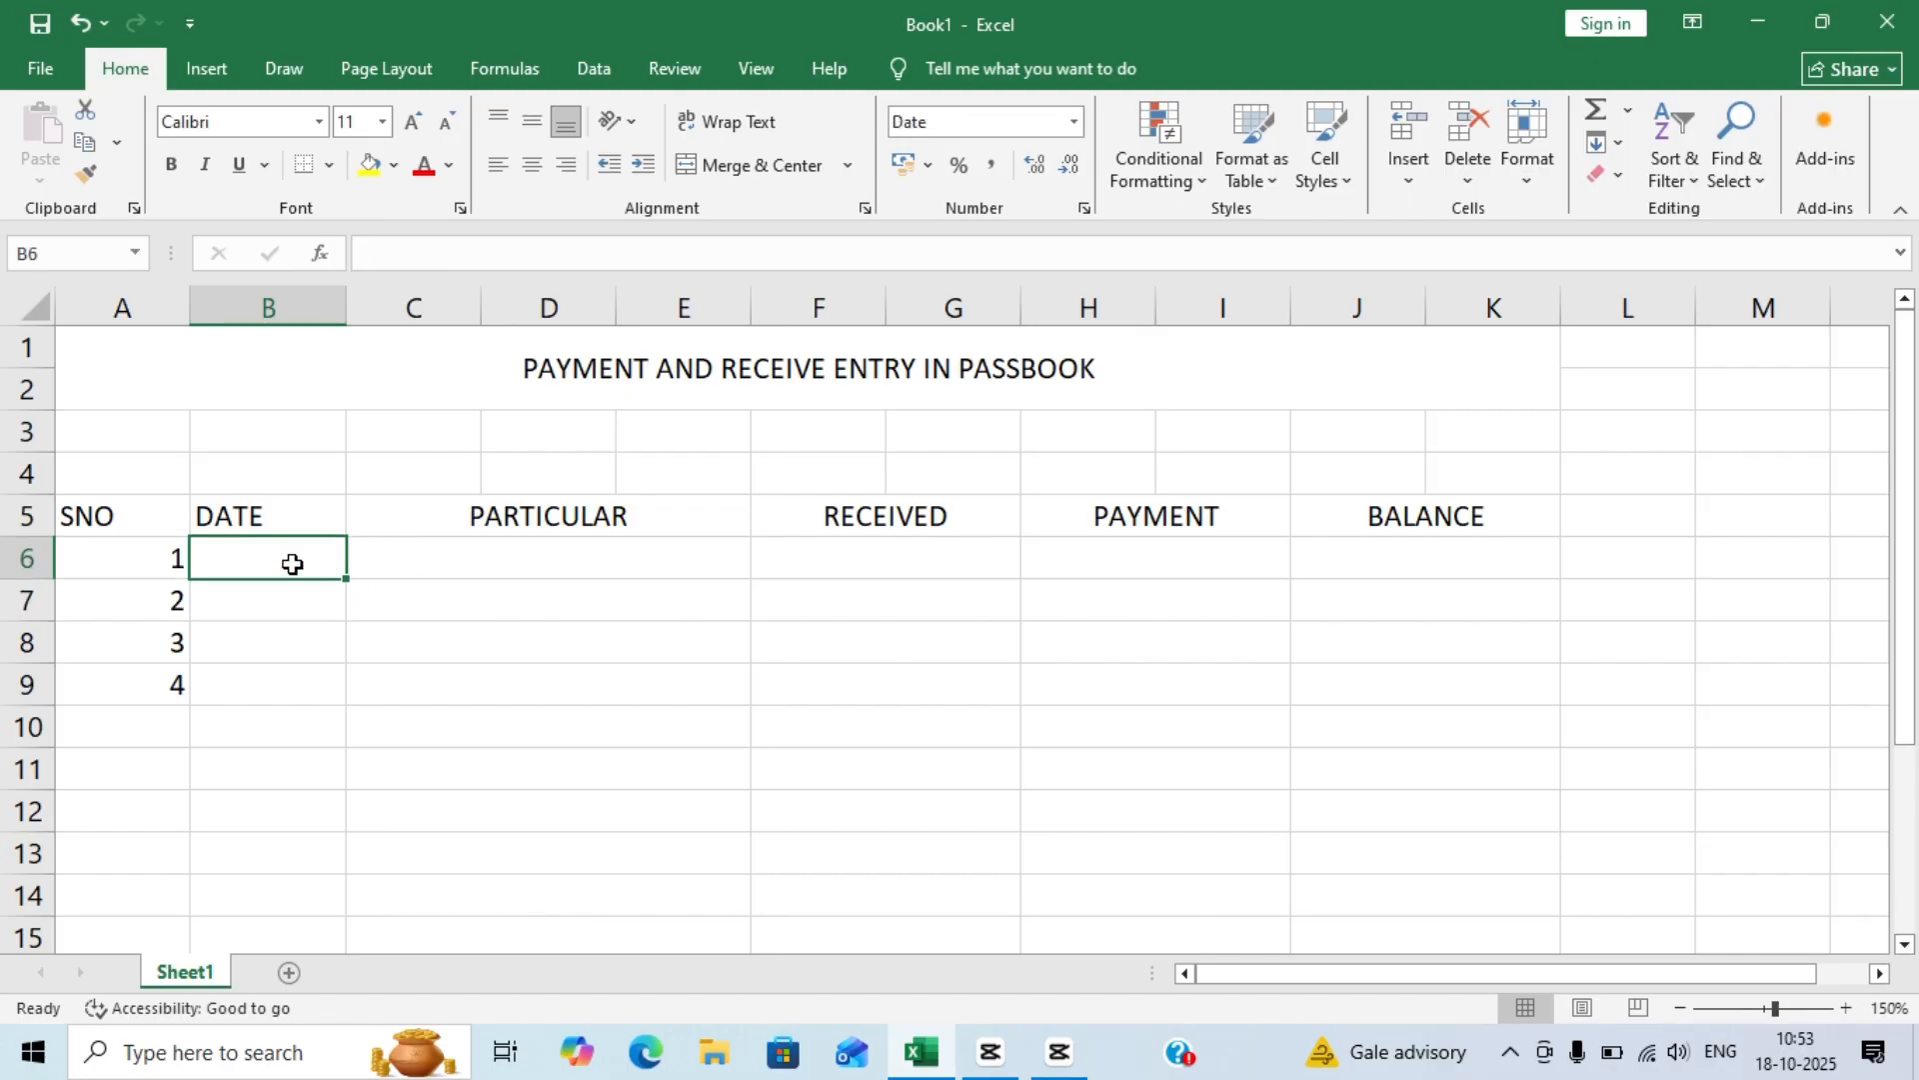
- Enter OPENING BALANCE as the particular in row 6 and 1000 as its balance in merged cell J6
left_click(494, 568)
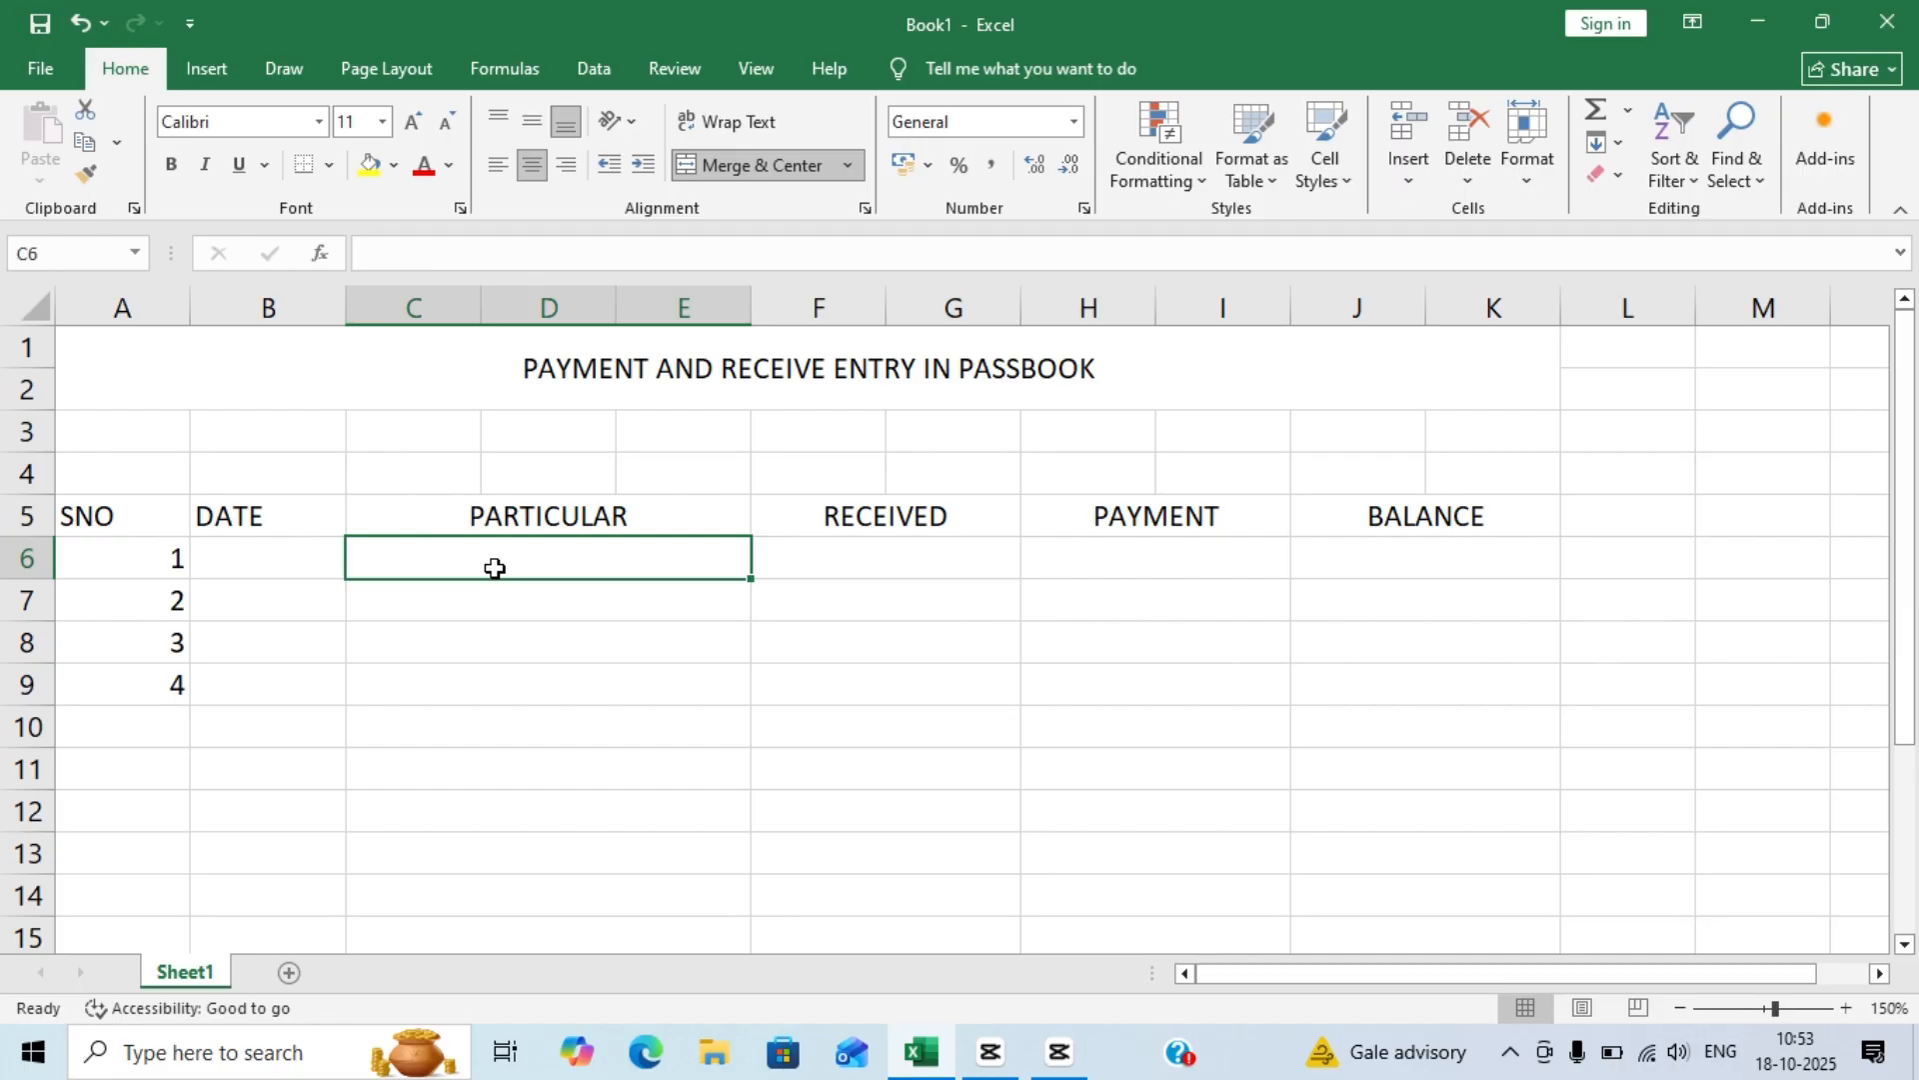
type("OPE")
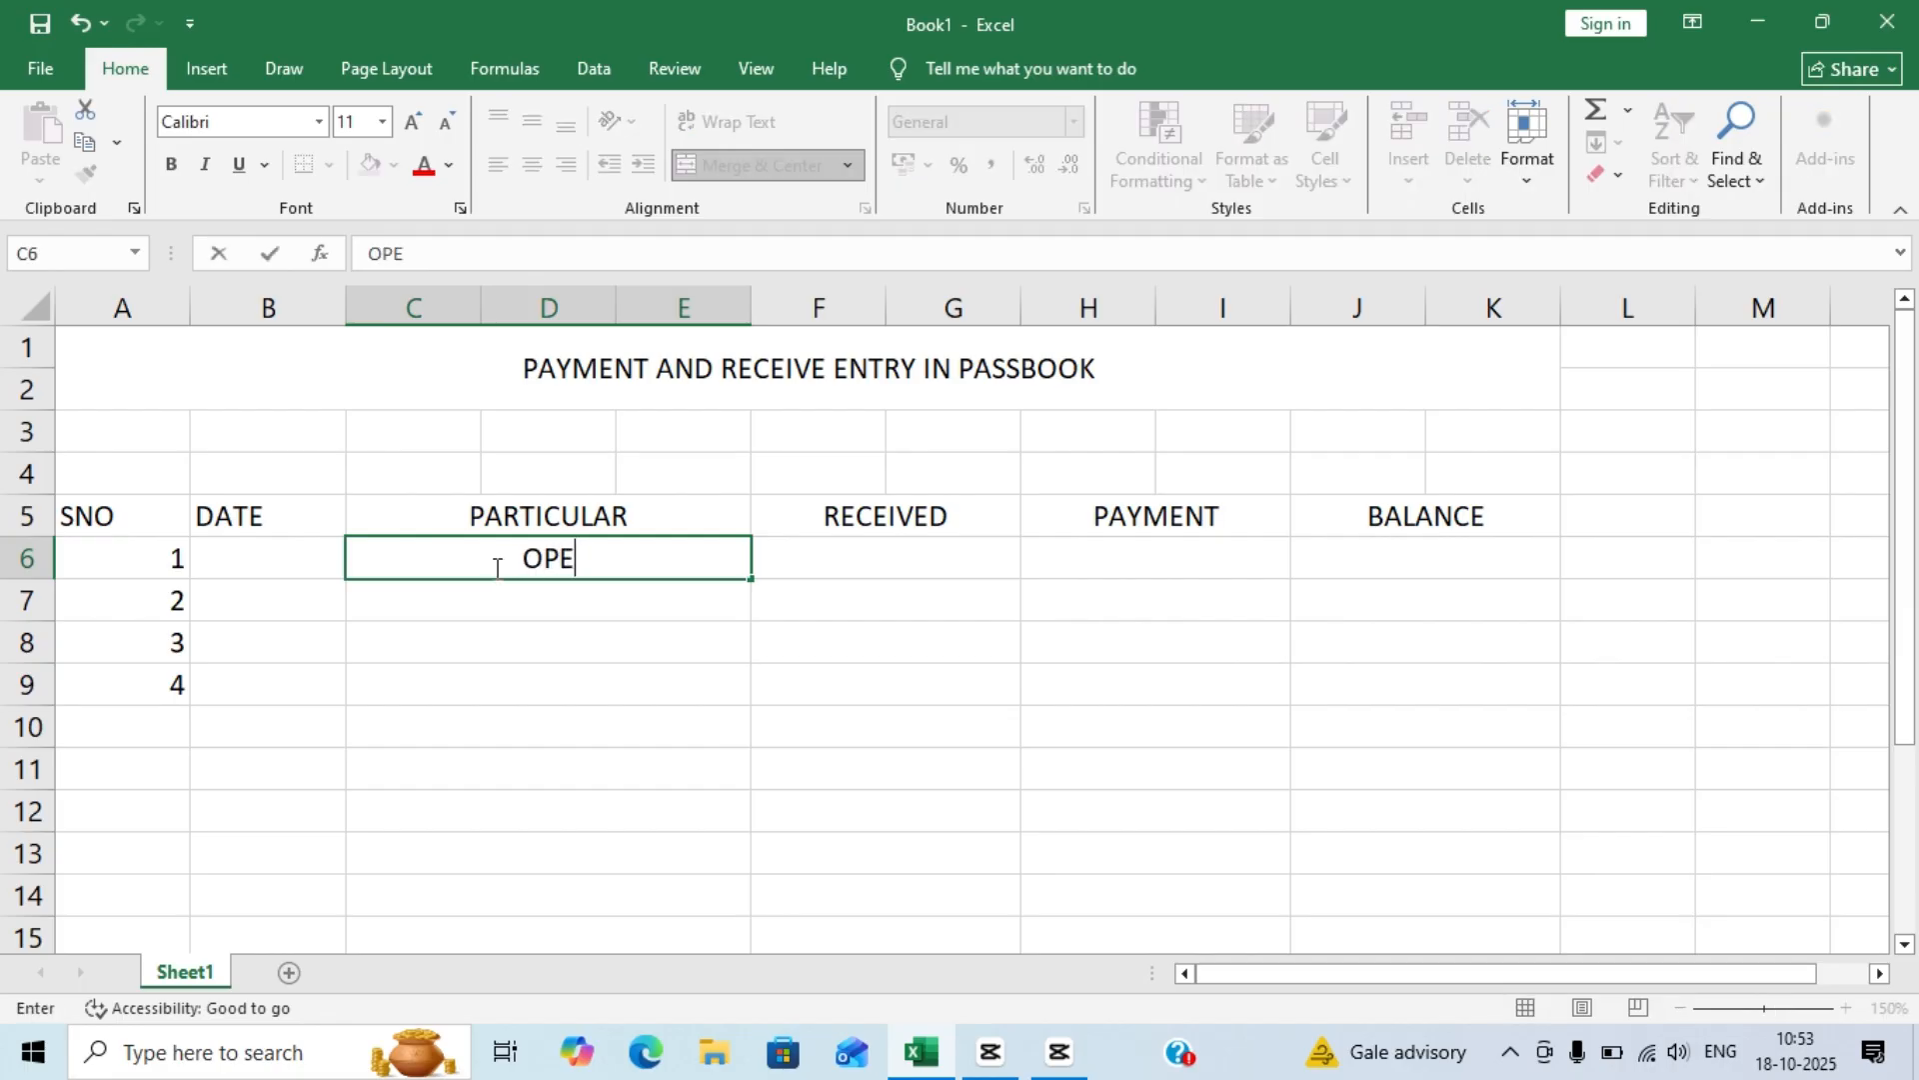
type("MING BAA")
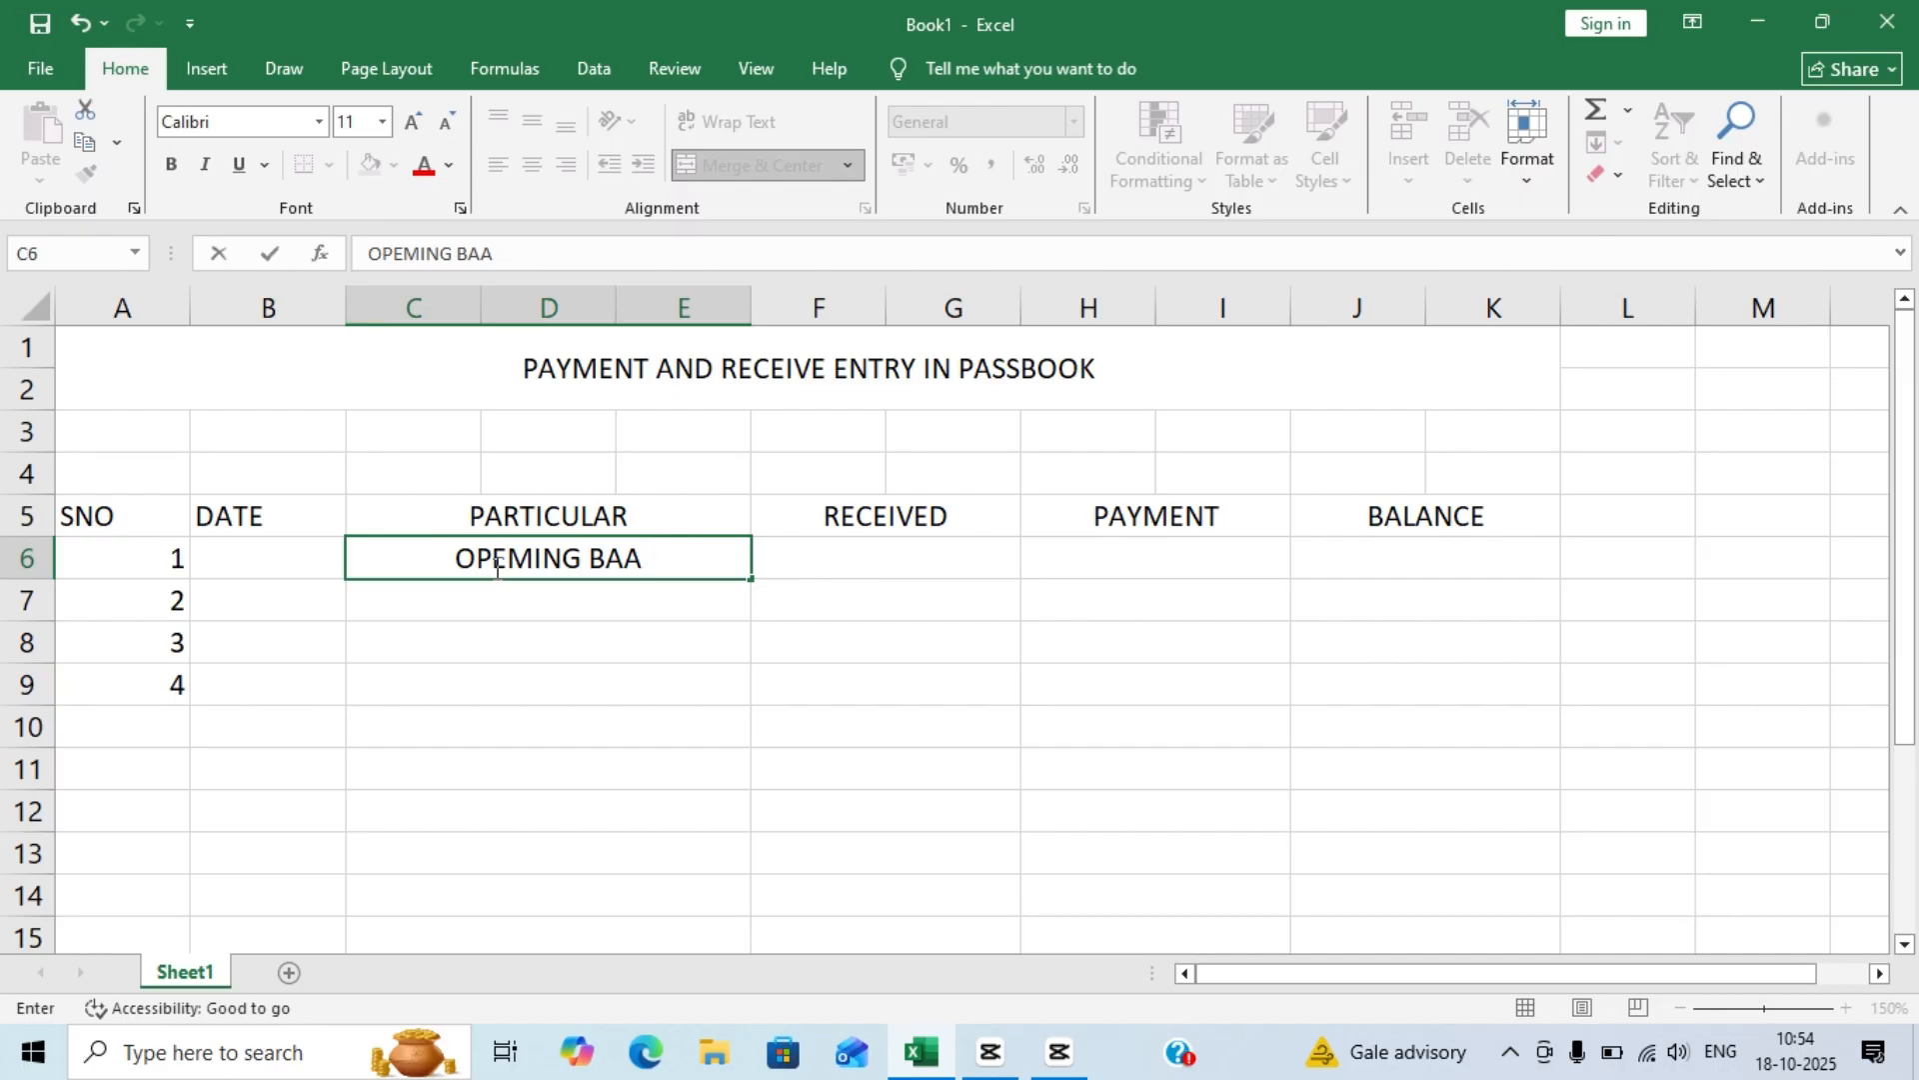
key("BackSpace")
type("LANCE")
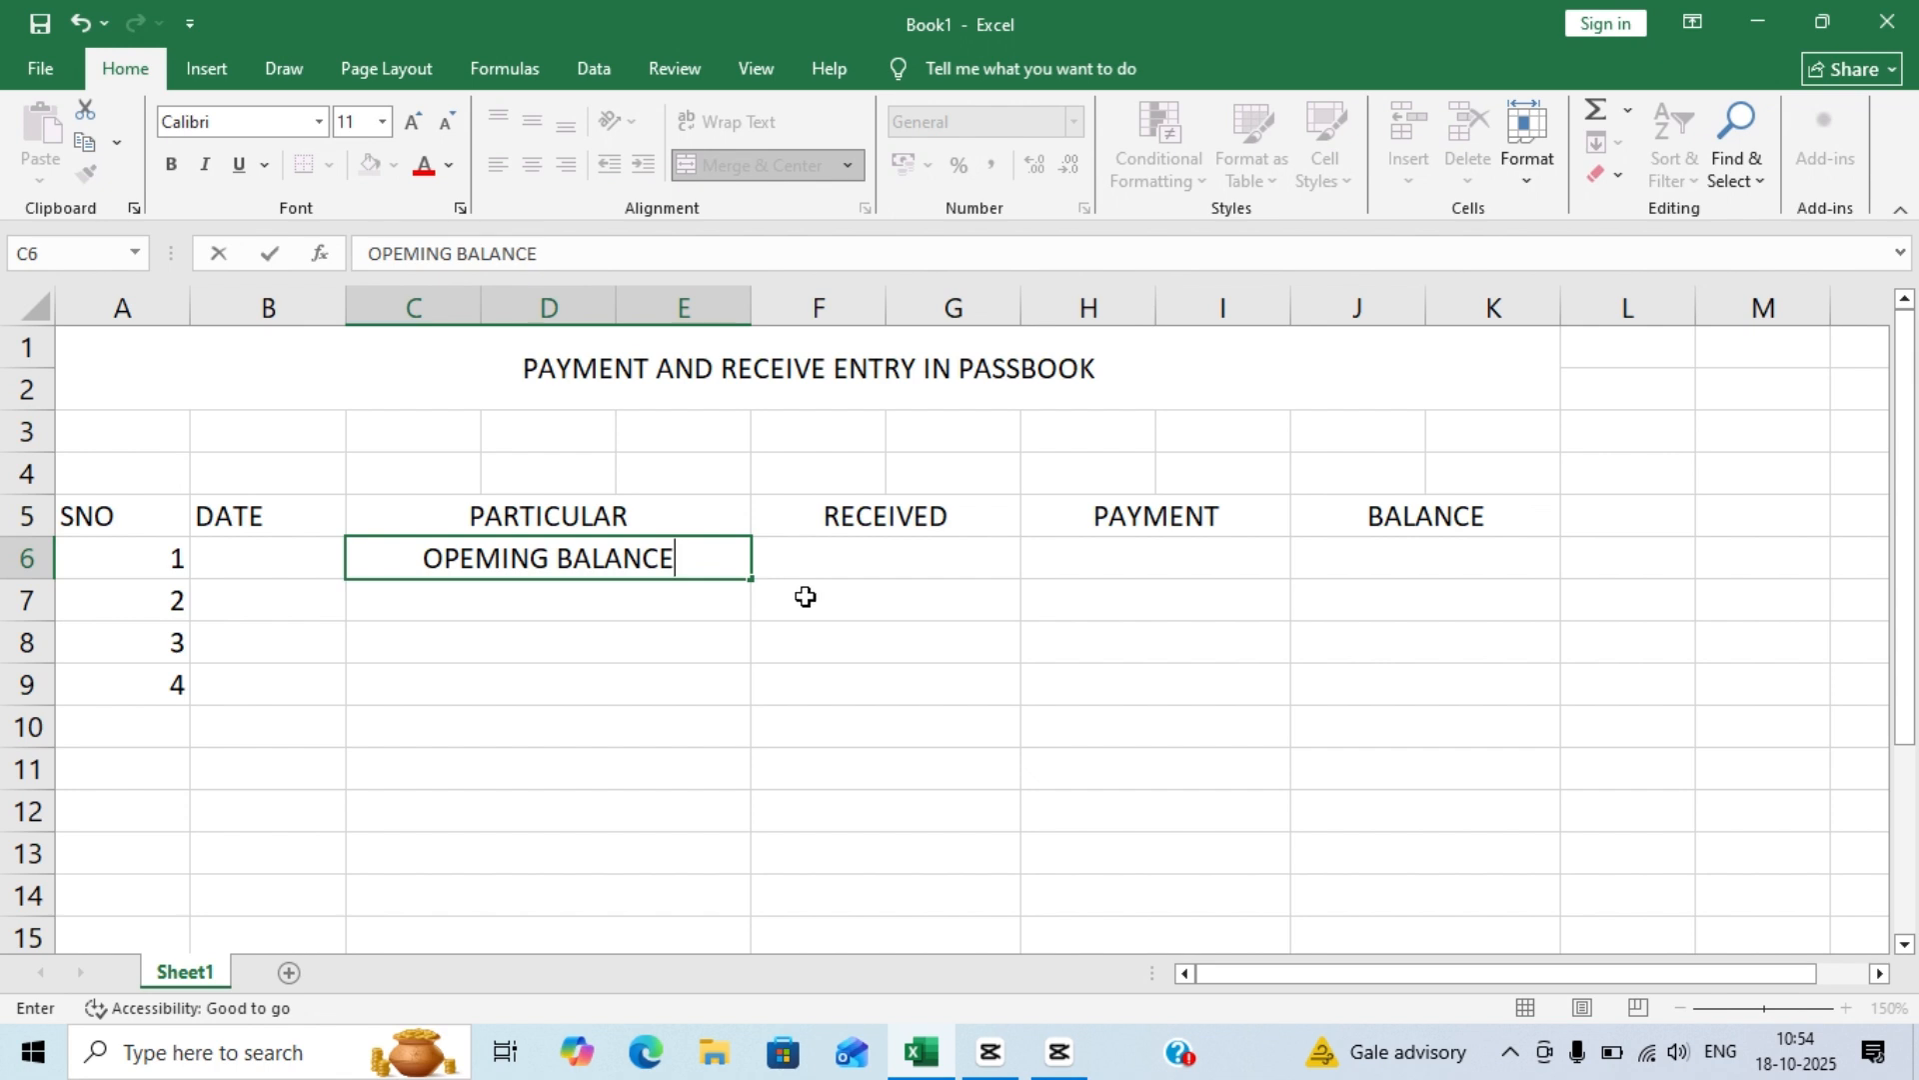
left_click(501, 560)
key("BackSpace")
type("N")
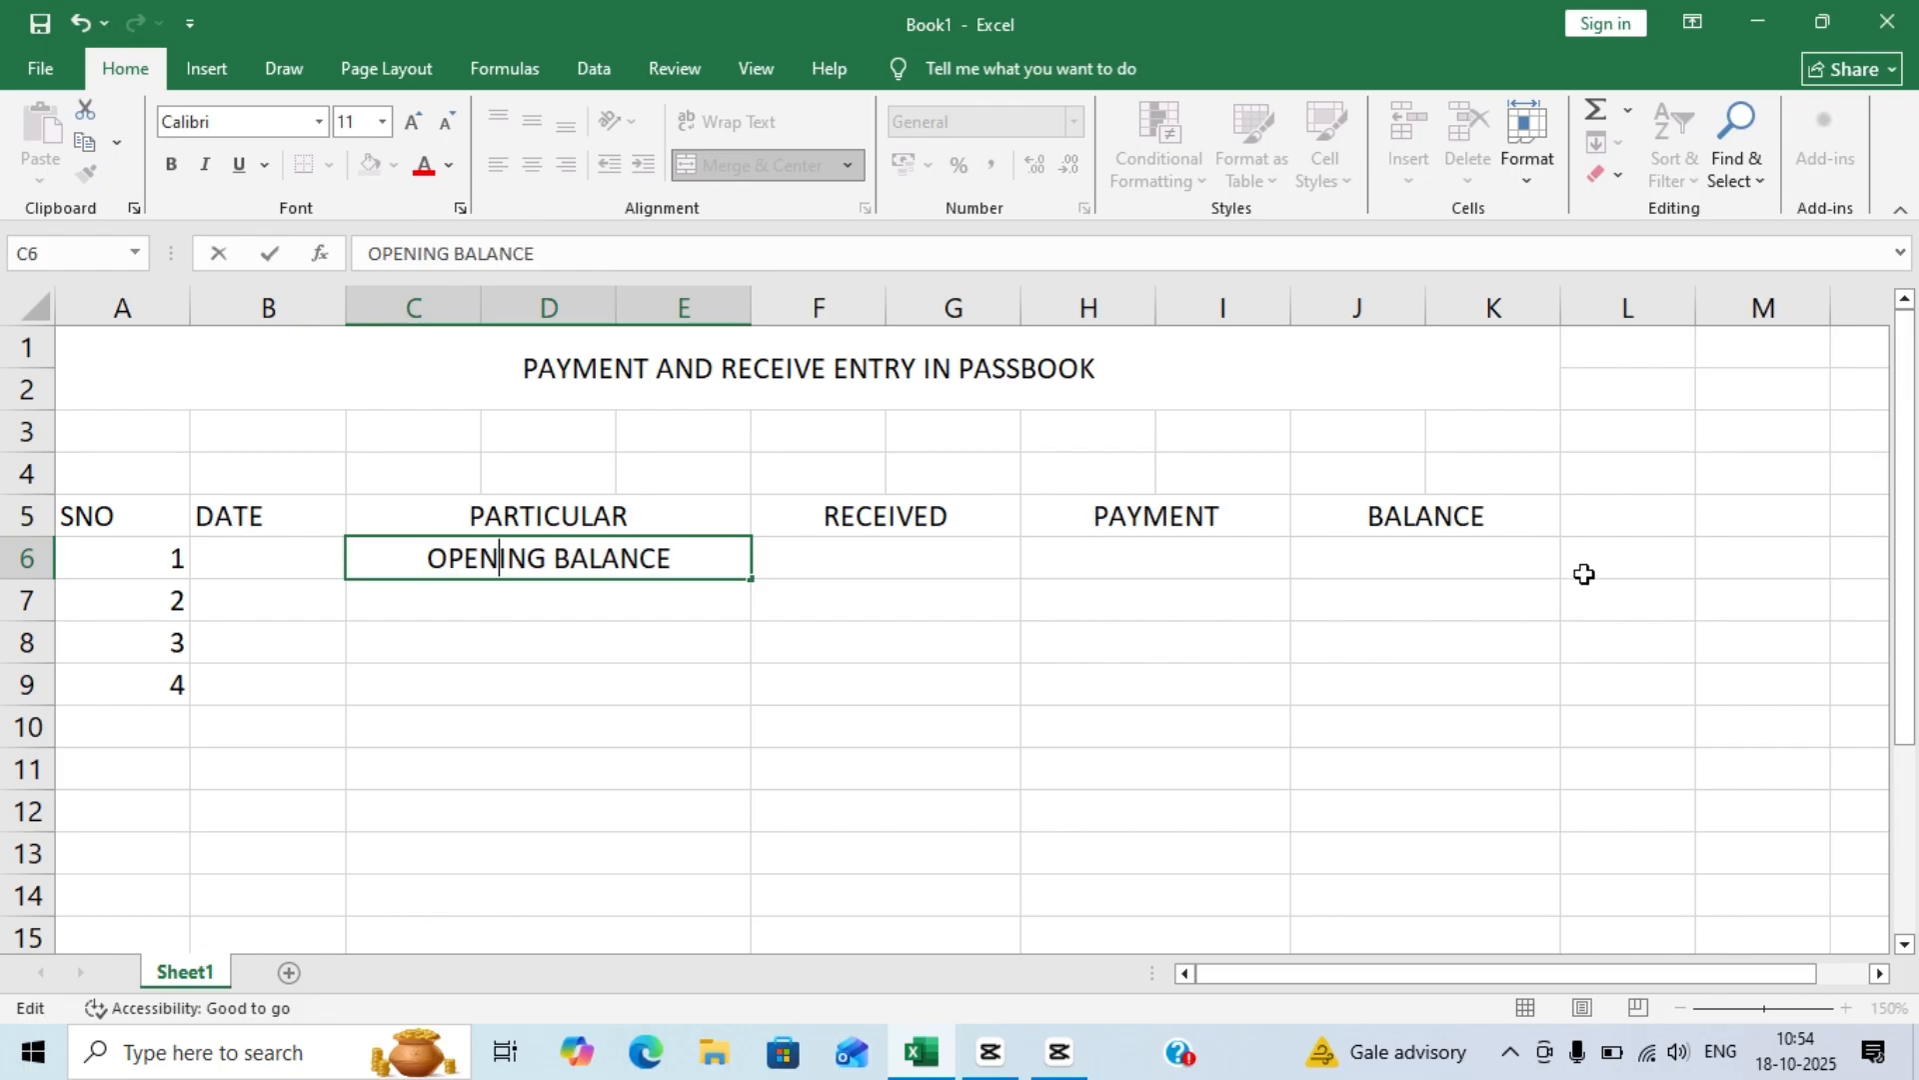
left_click(1466, 566)
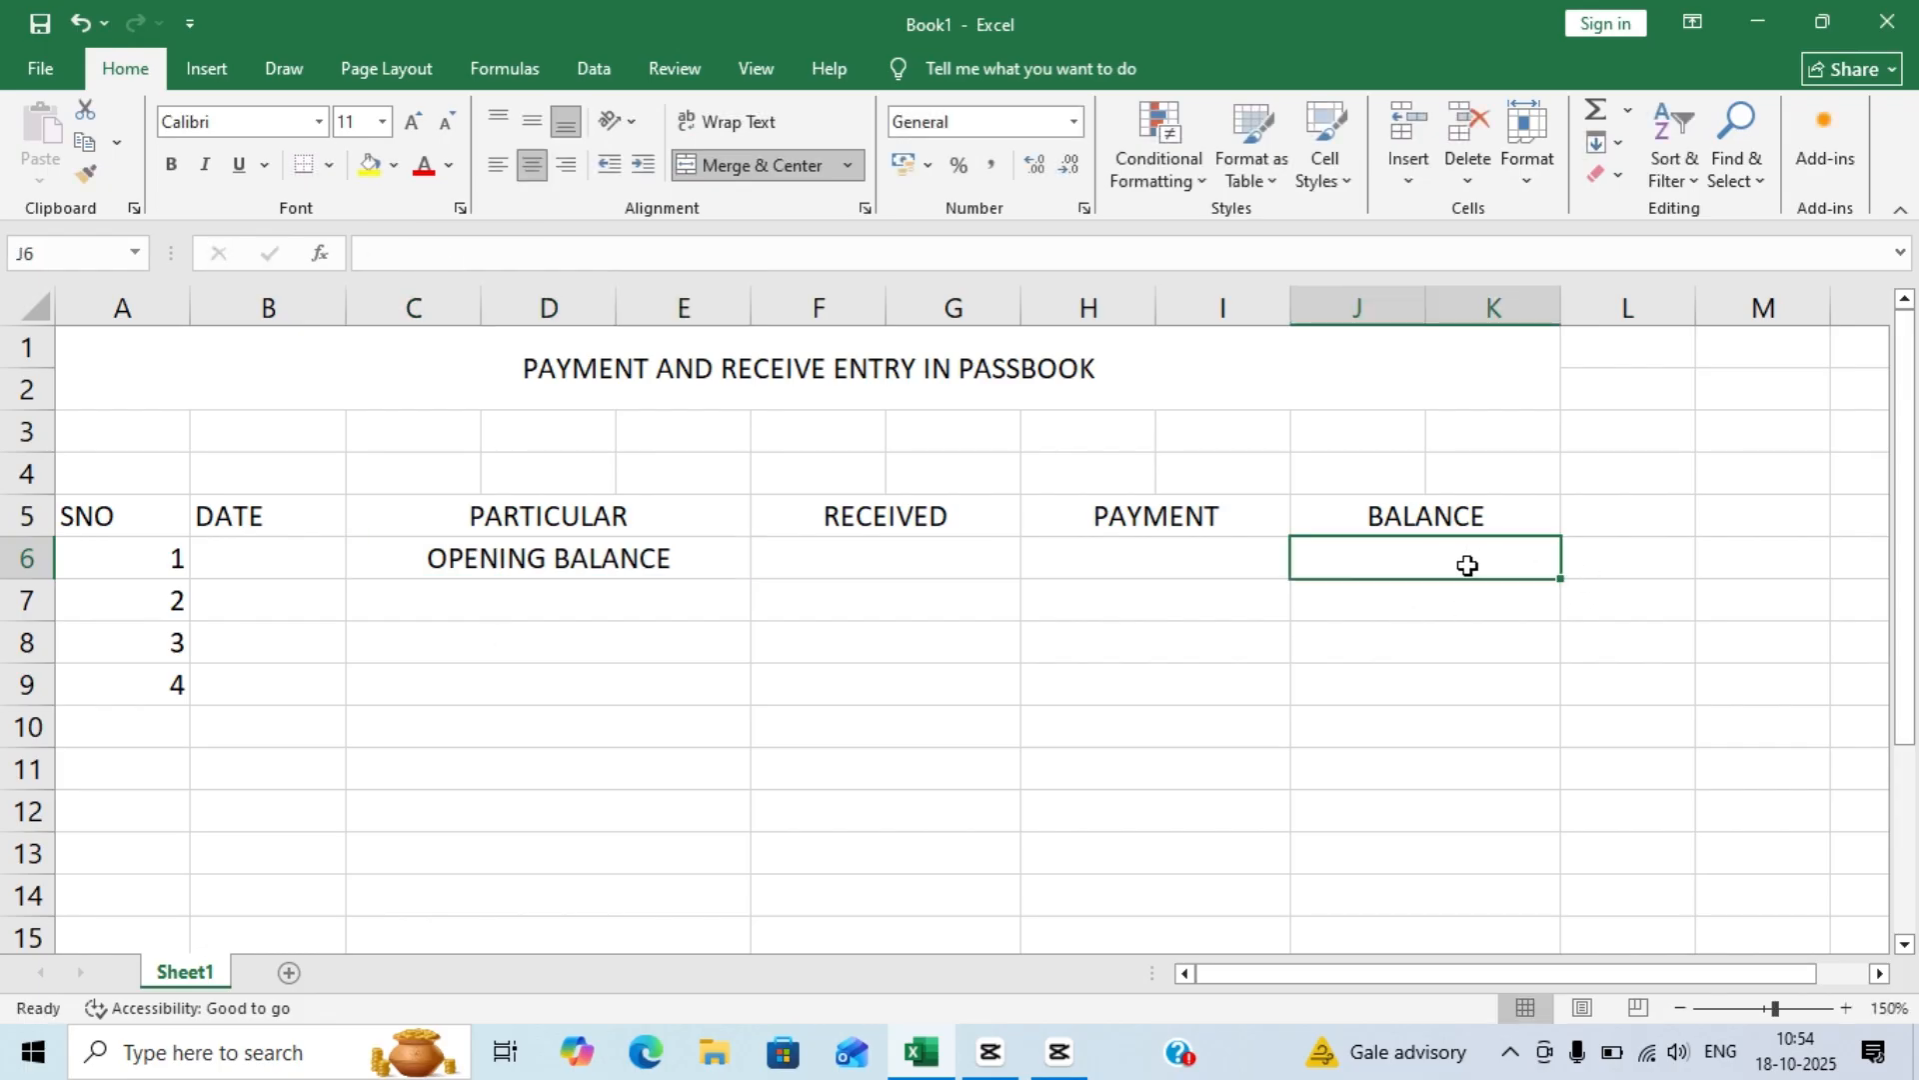
type("1000")
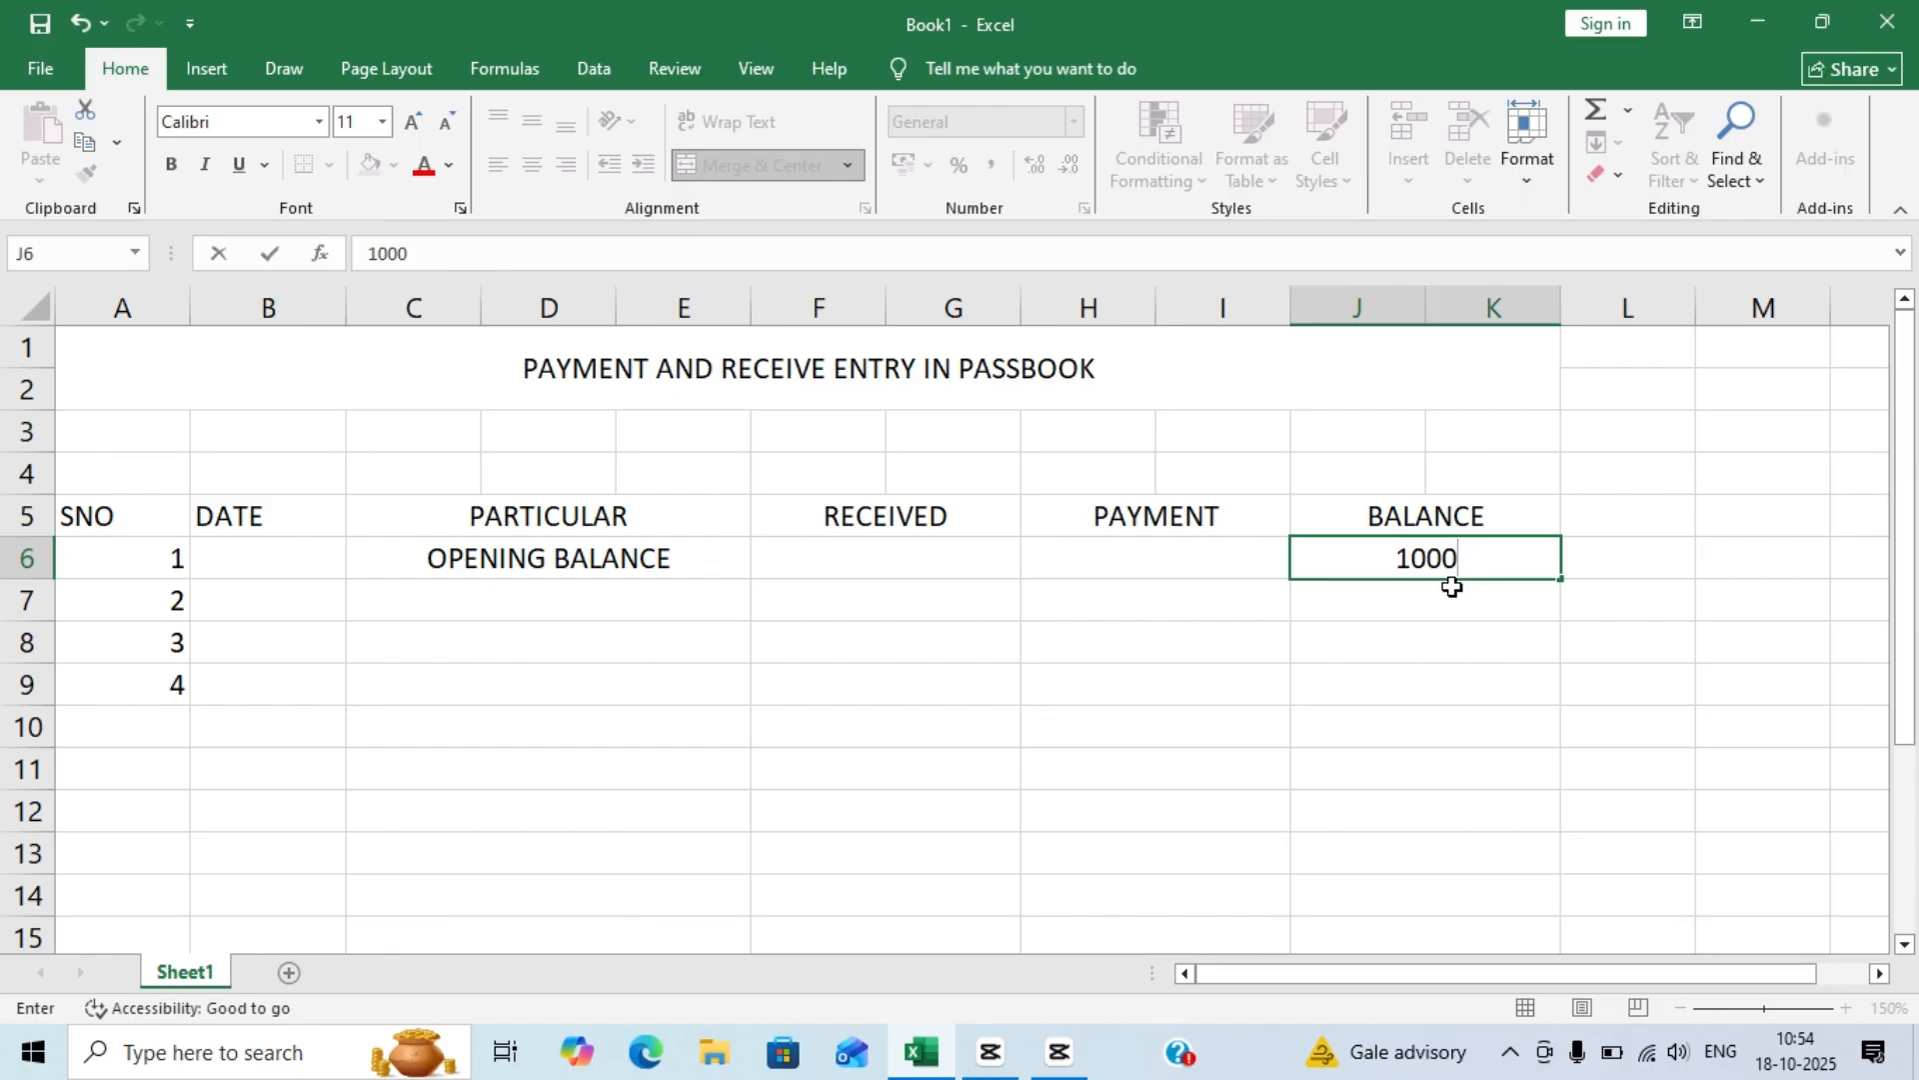
- Enter the date 25-04-2025 in cell B7 for the second entry
left_click(311, 591)
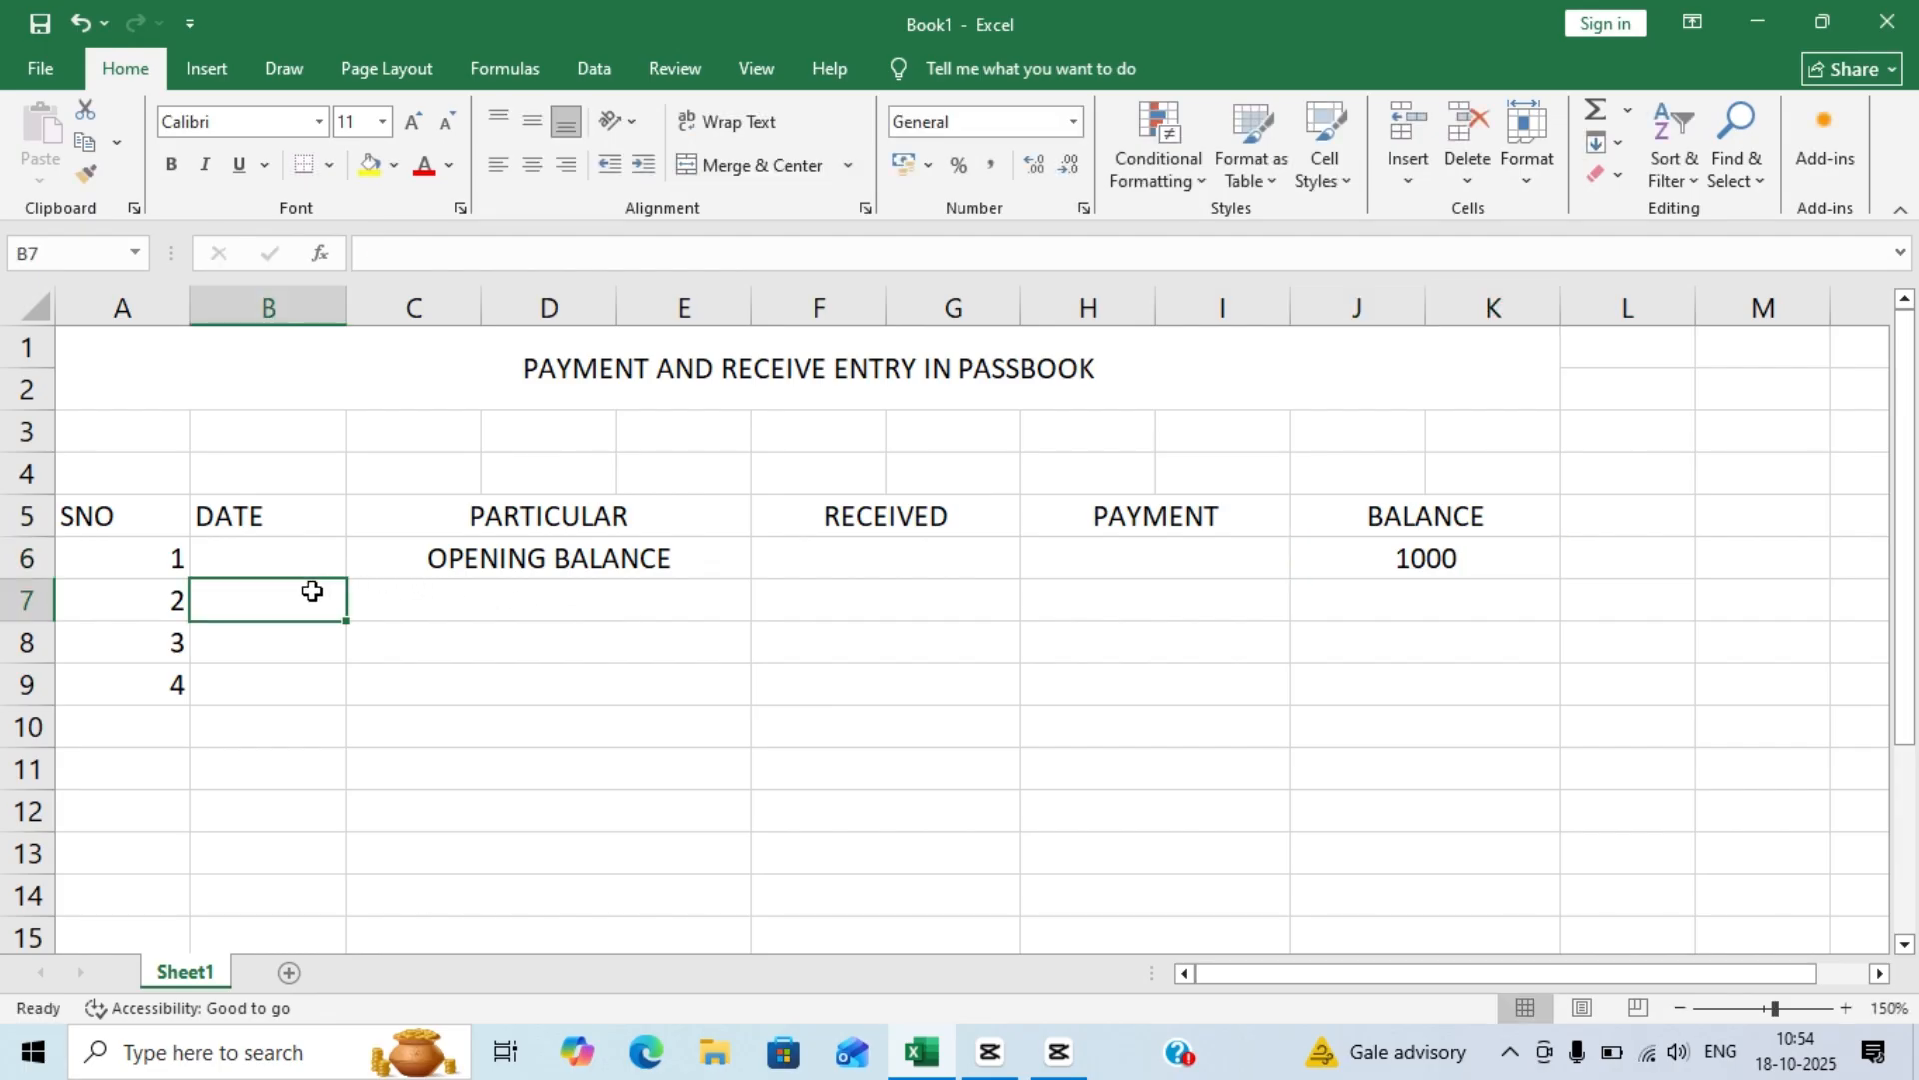
type("25-04-2025")
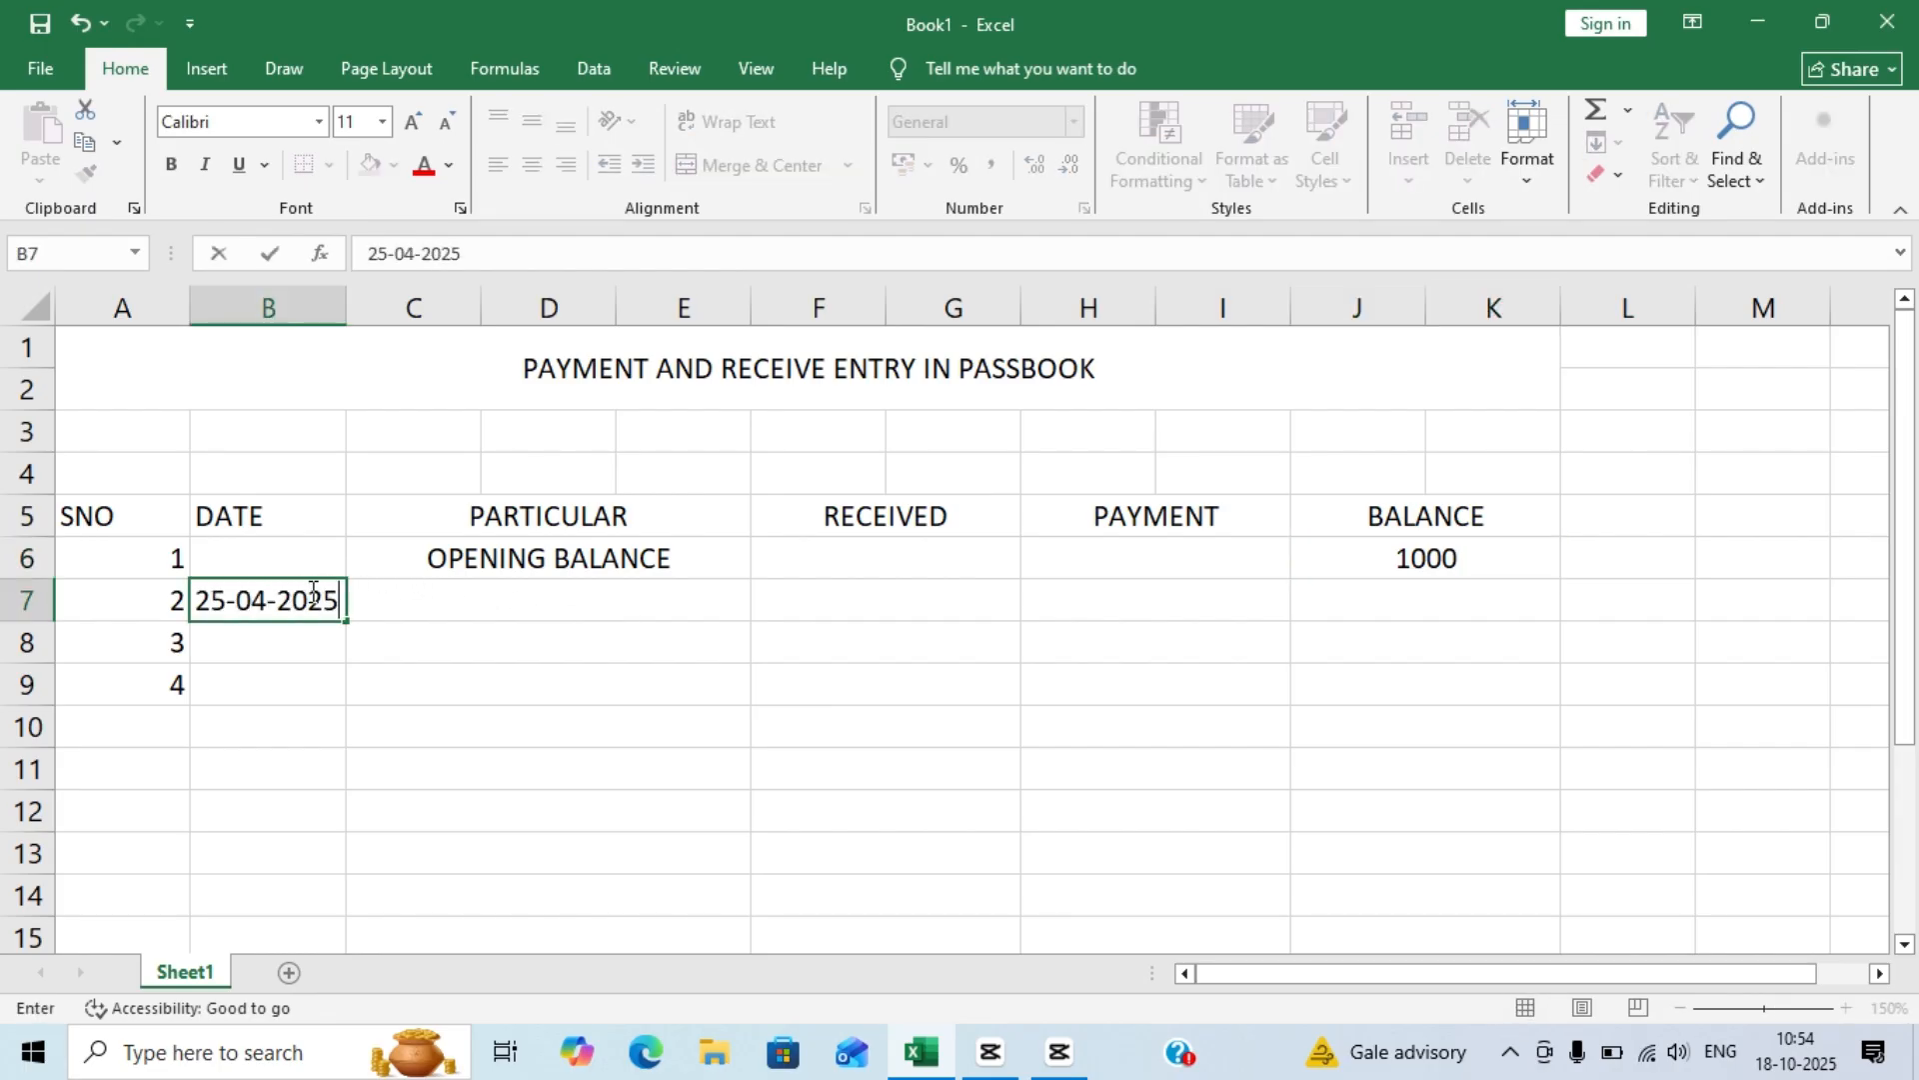
key("Return")
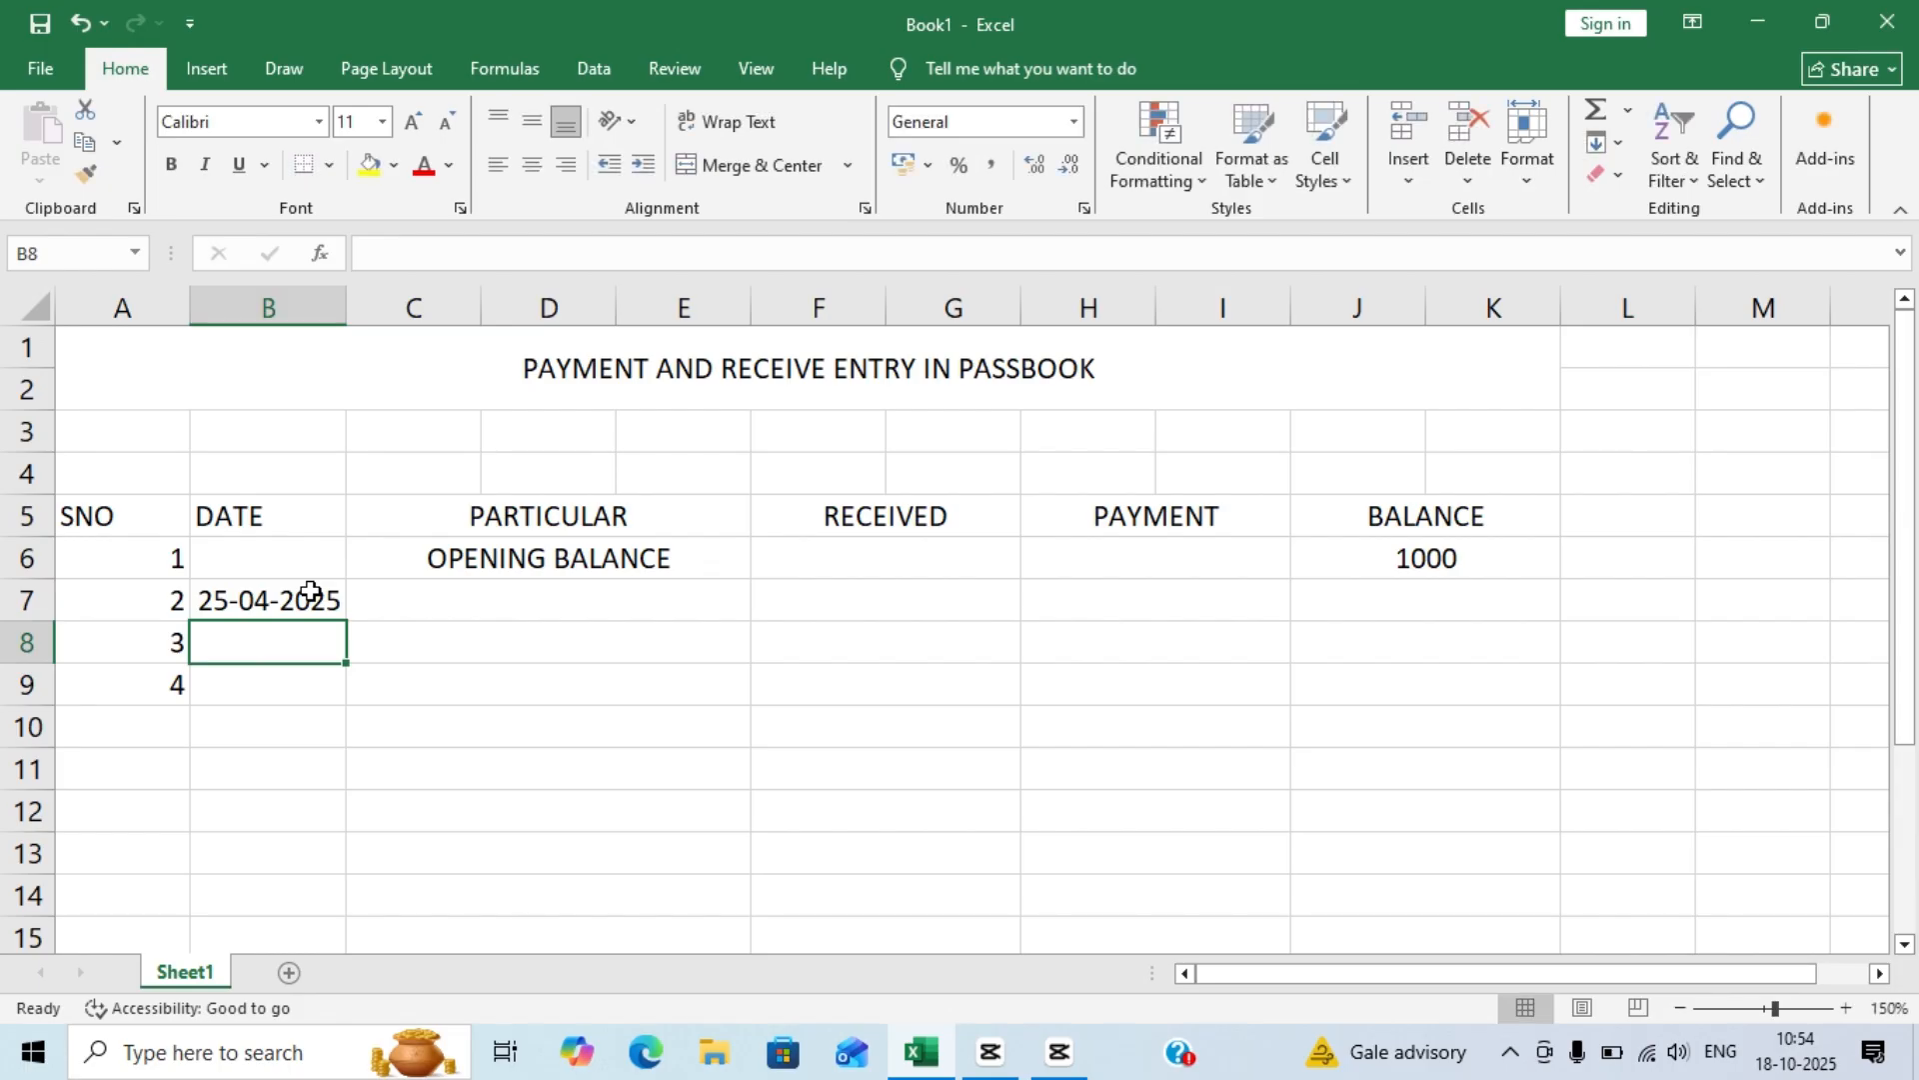
- Enter BANK INTREESET REC. as the particular in row 7 and 500 as its received amount
key("Up")
key("Right")
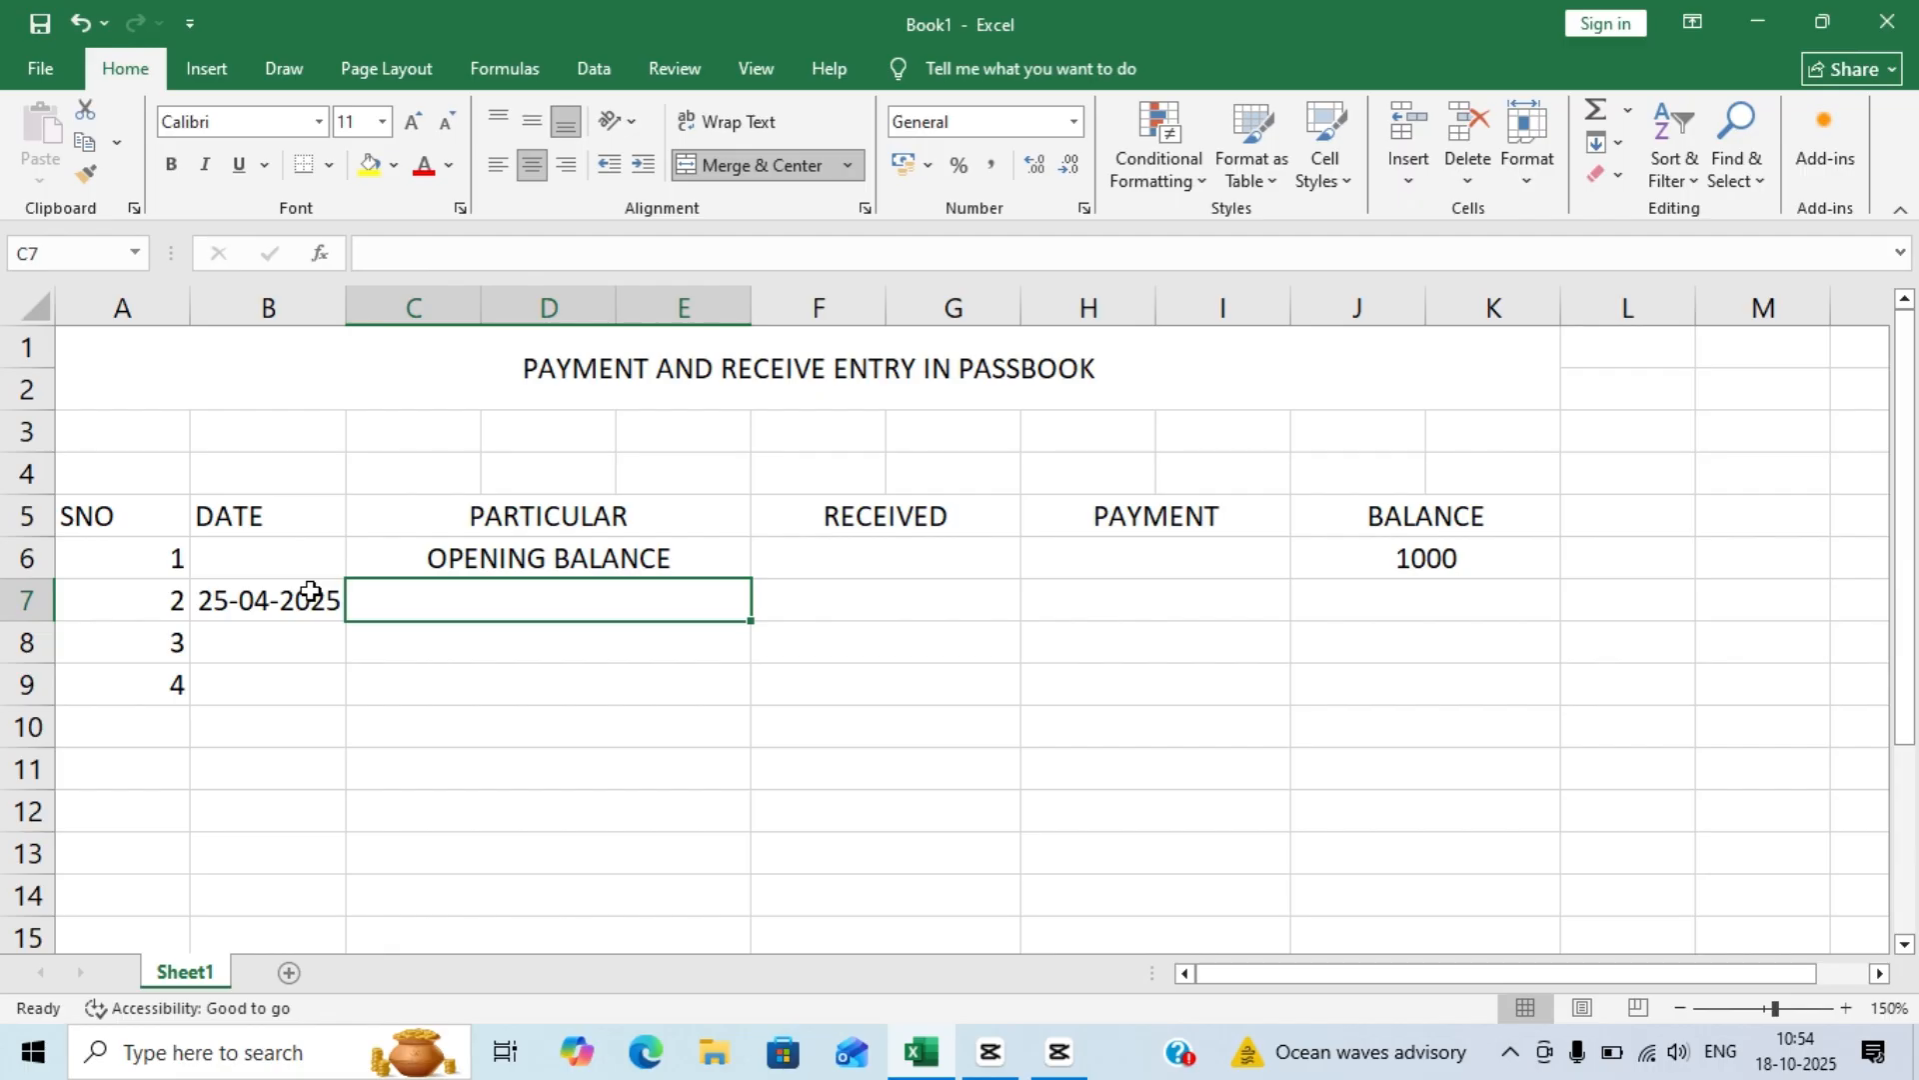
type("BANK INT")
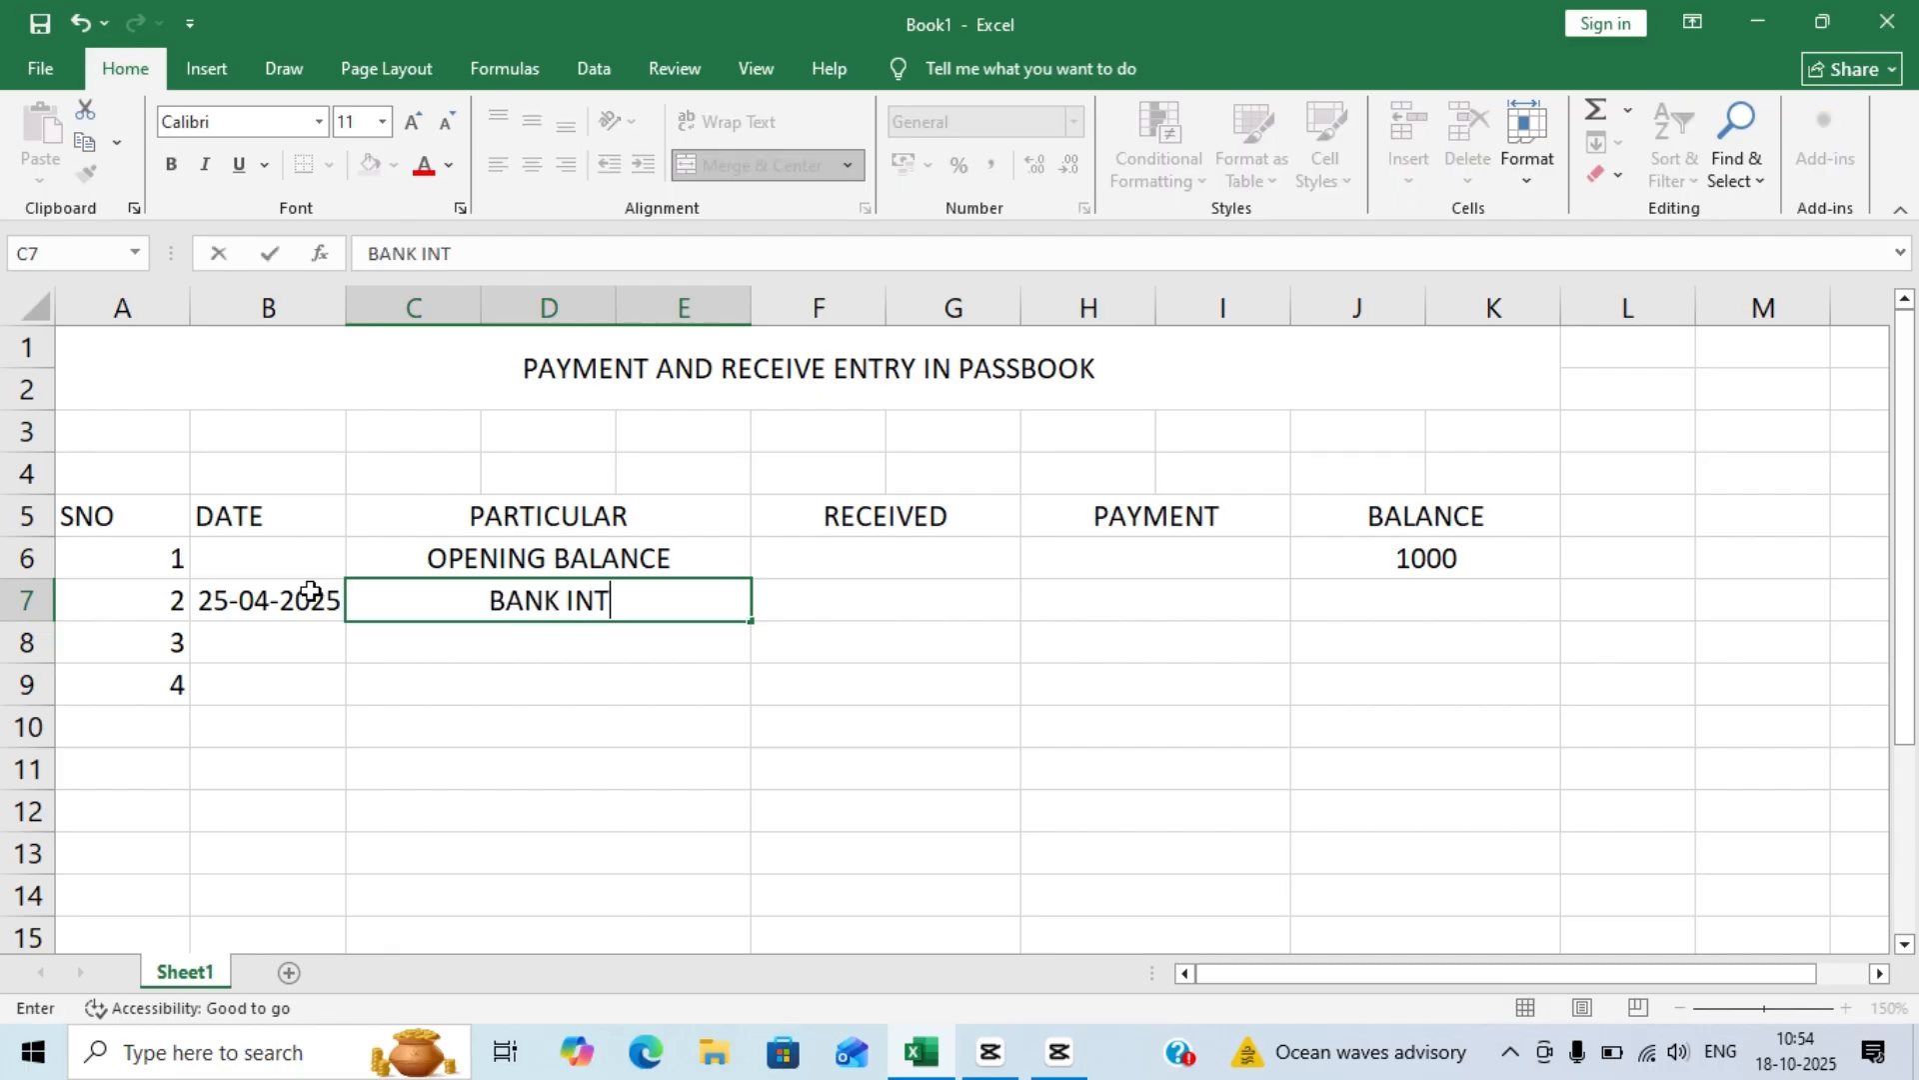
type("REESET RE")
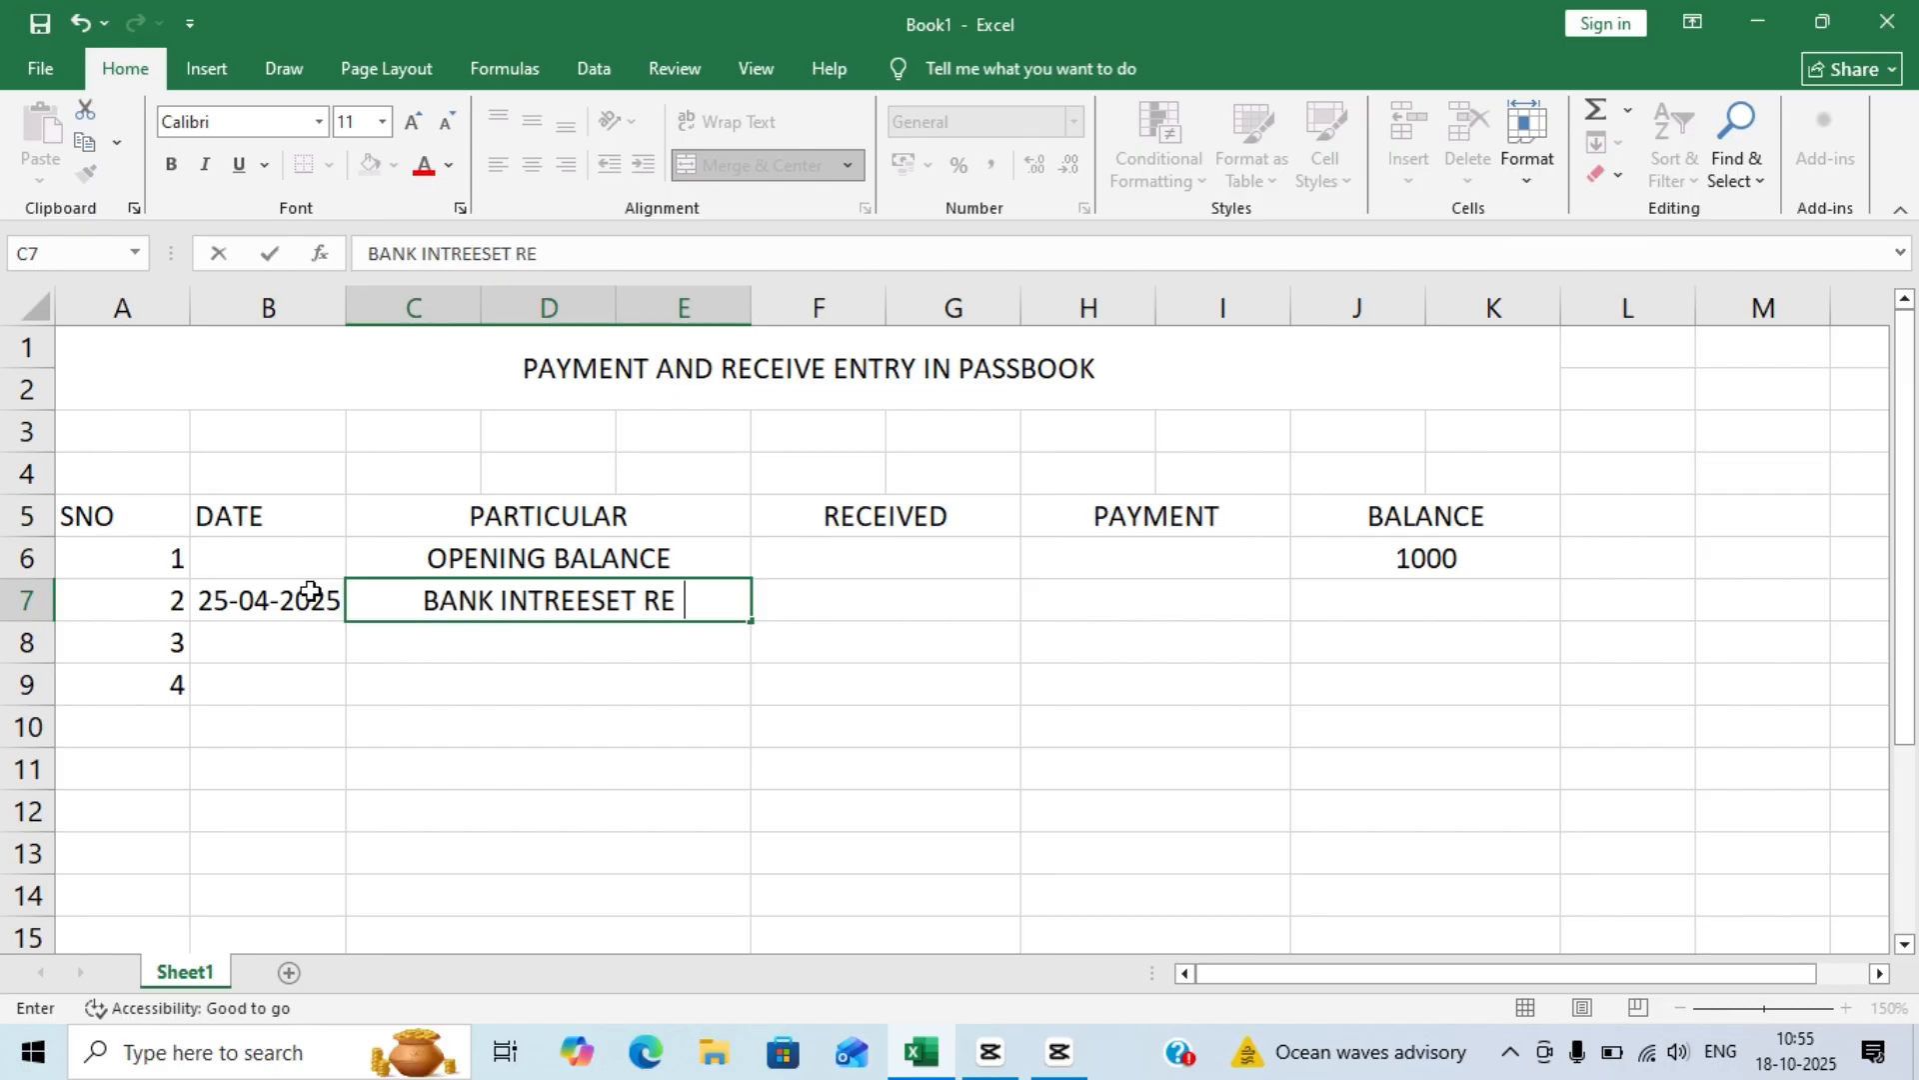
key("BackSpace")
type("C.")
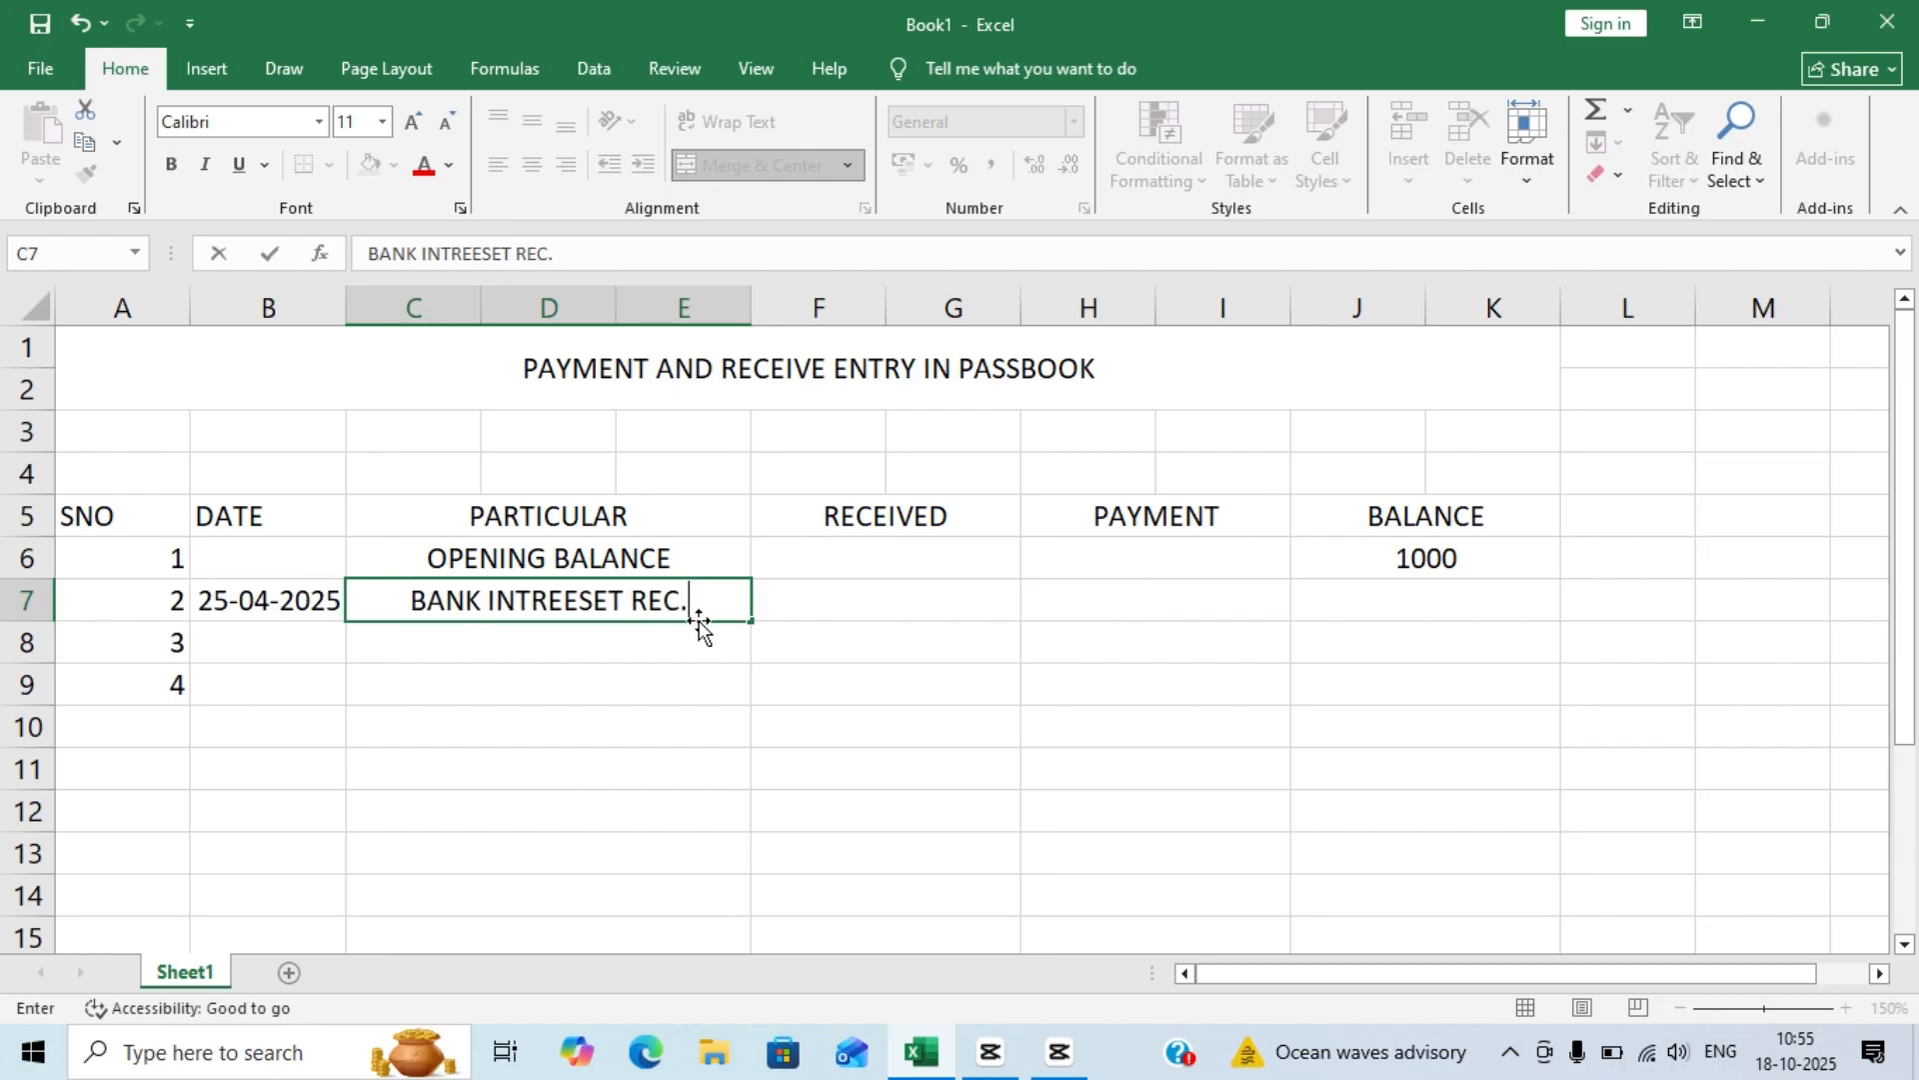
left_click(870, 605)
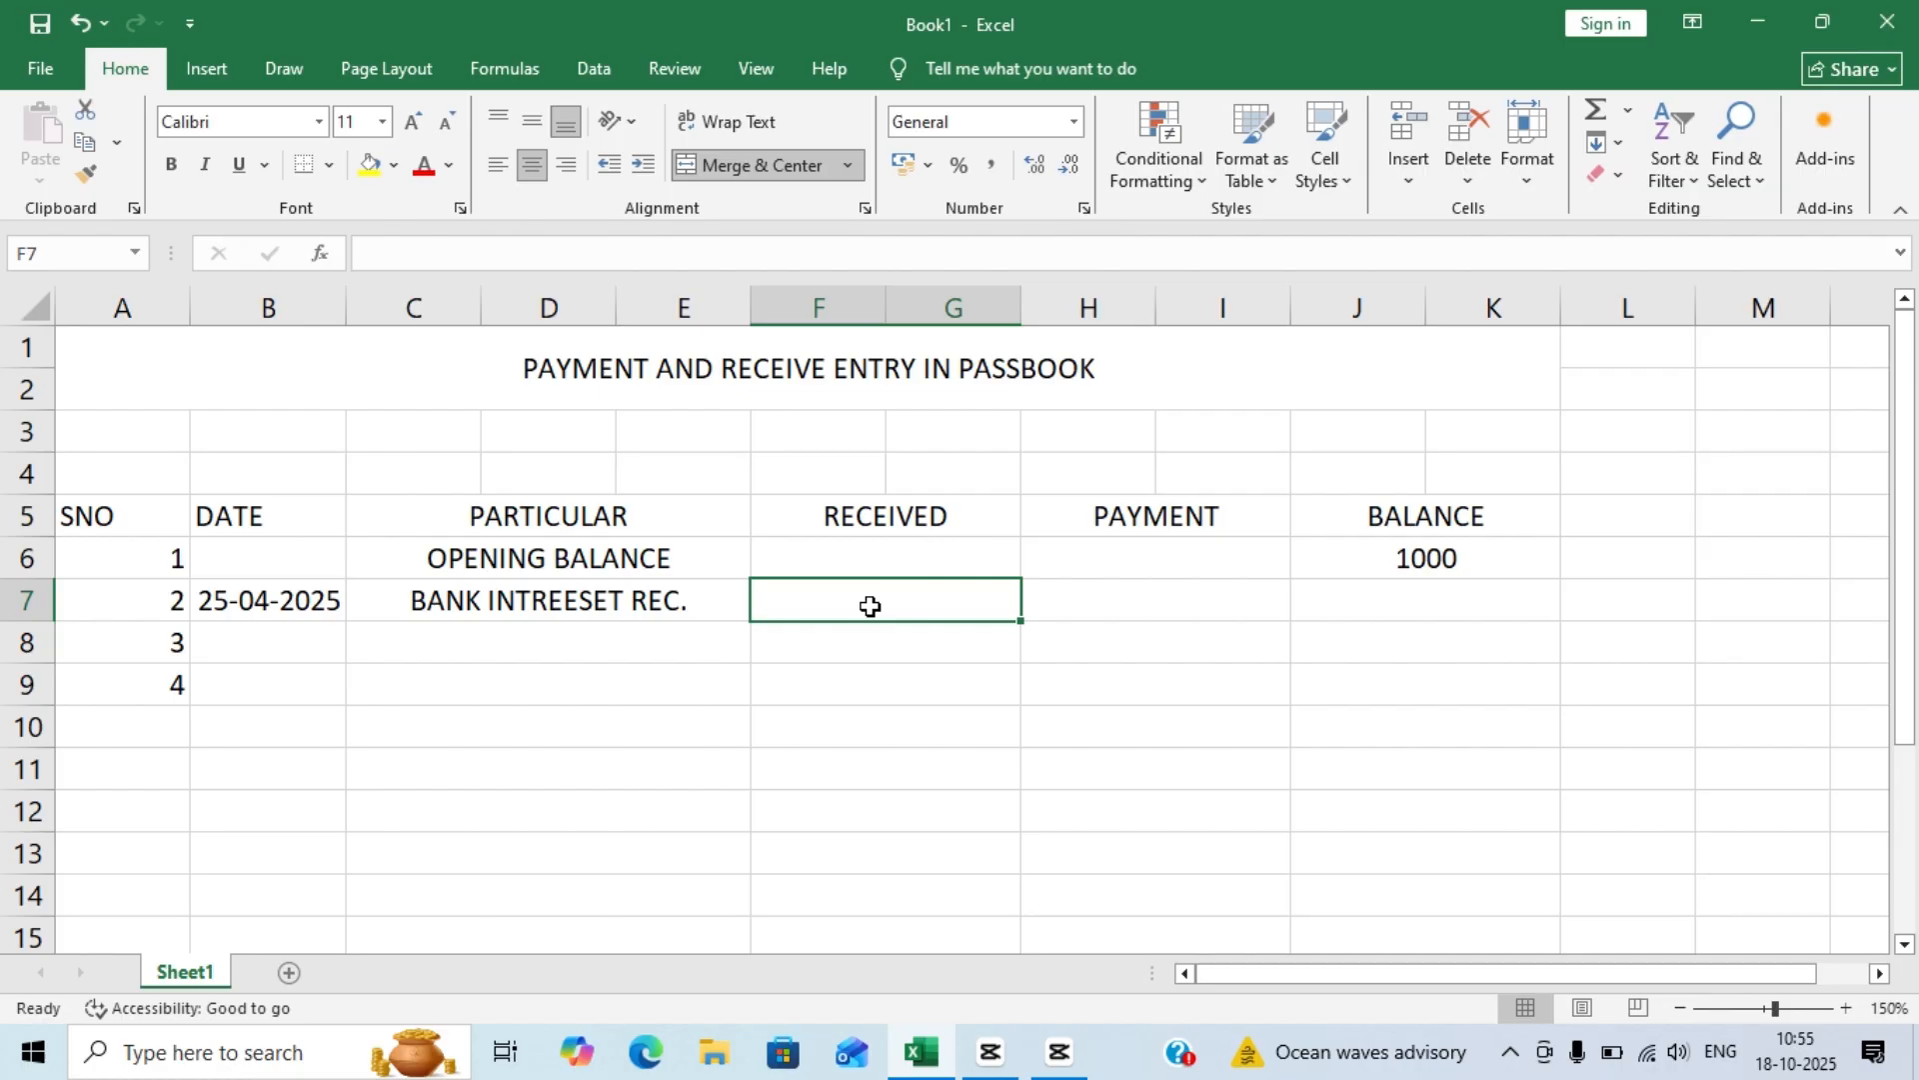
type("500")
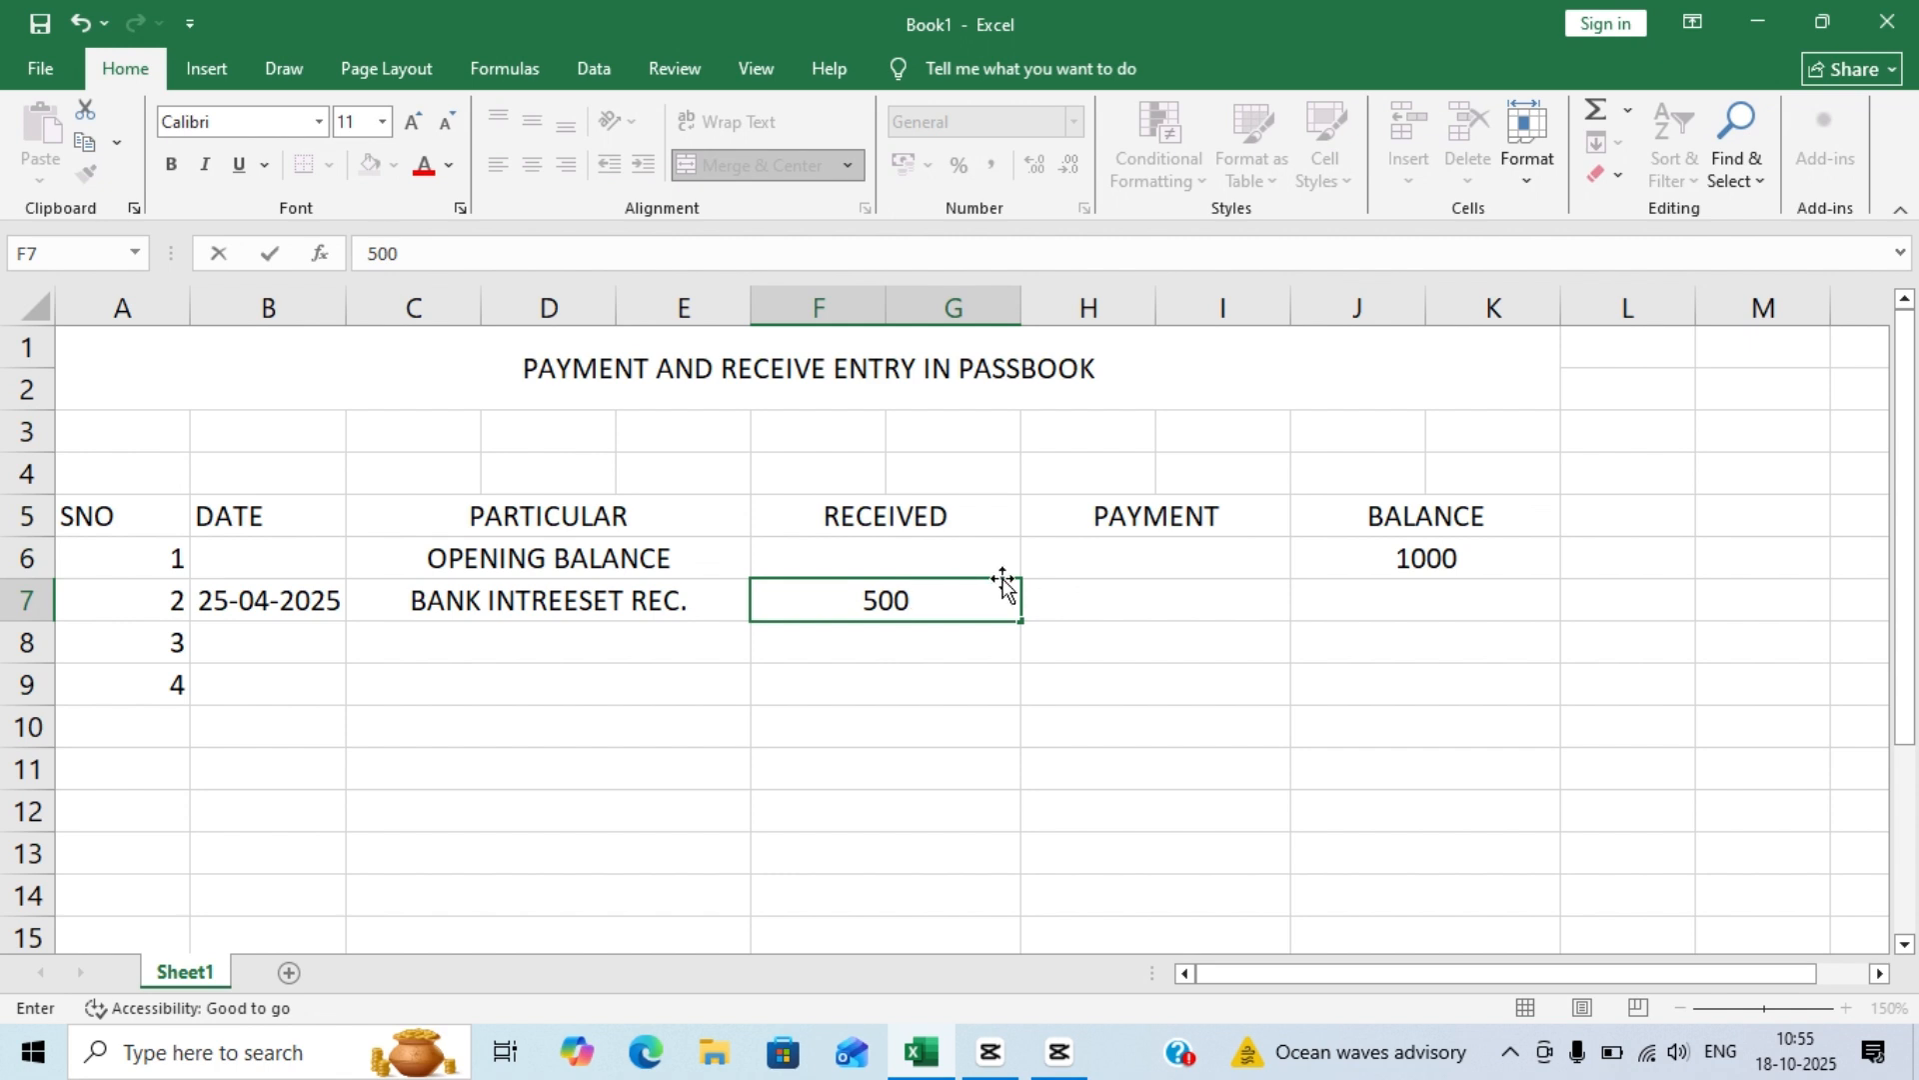
- Enter the running balance formula =J6+F7-H7 in balance cell J7
left_click(1451, 558)
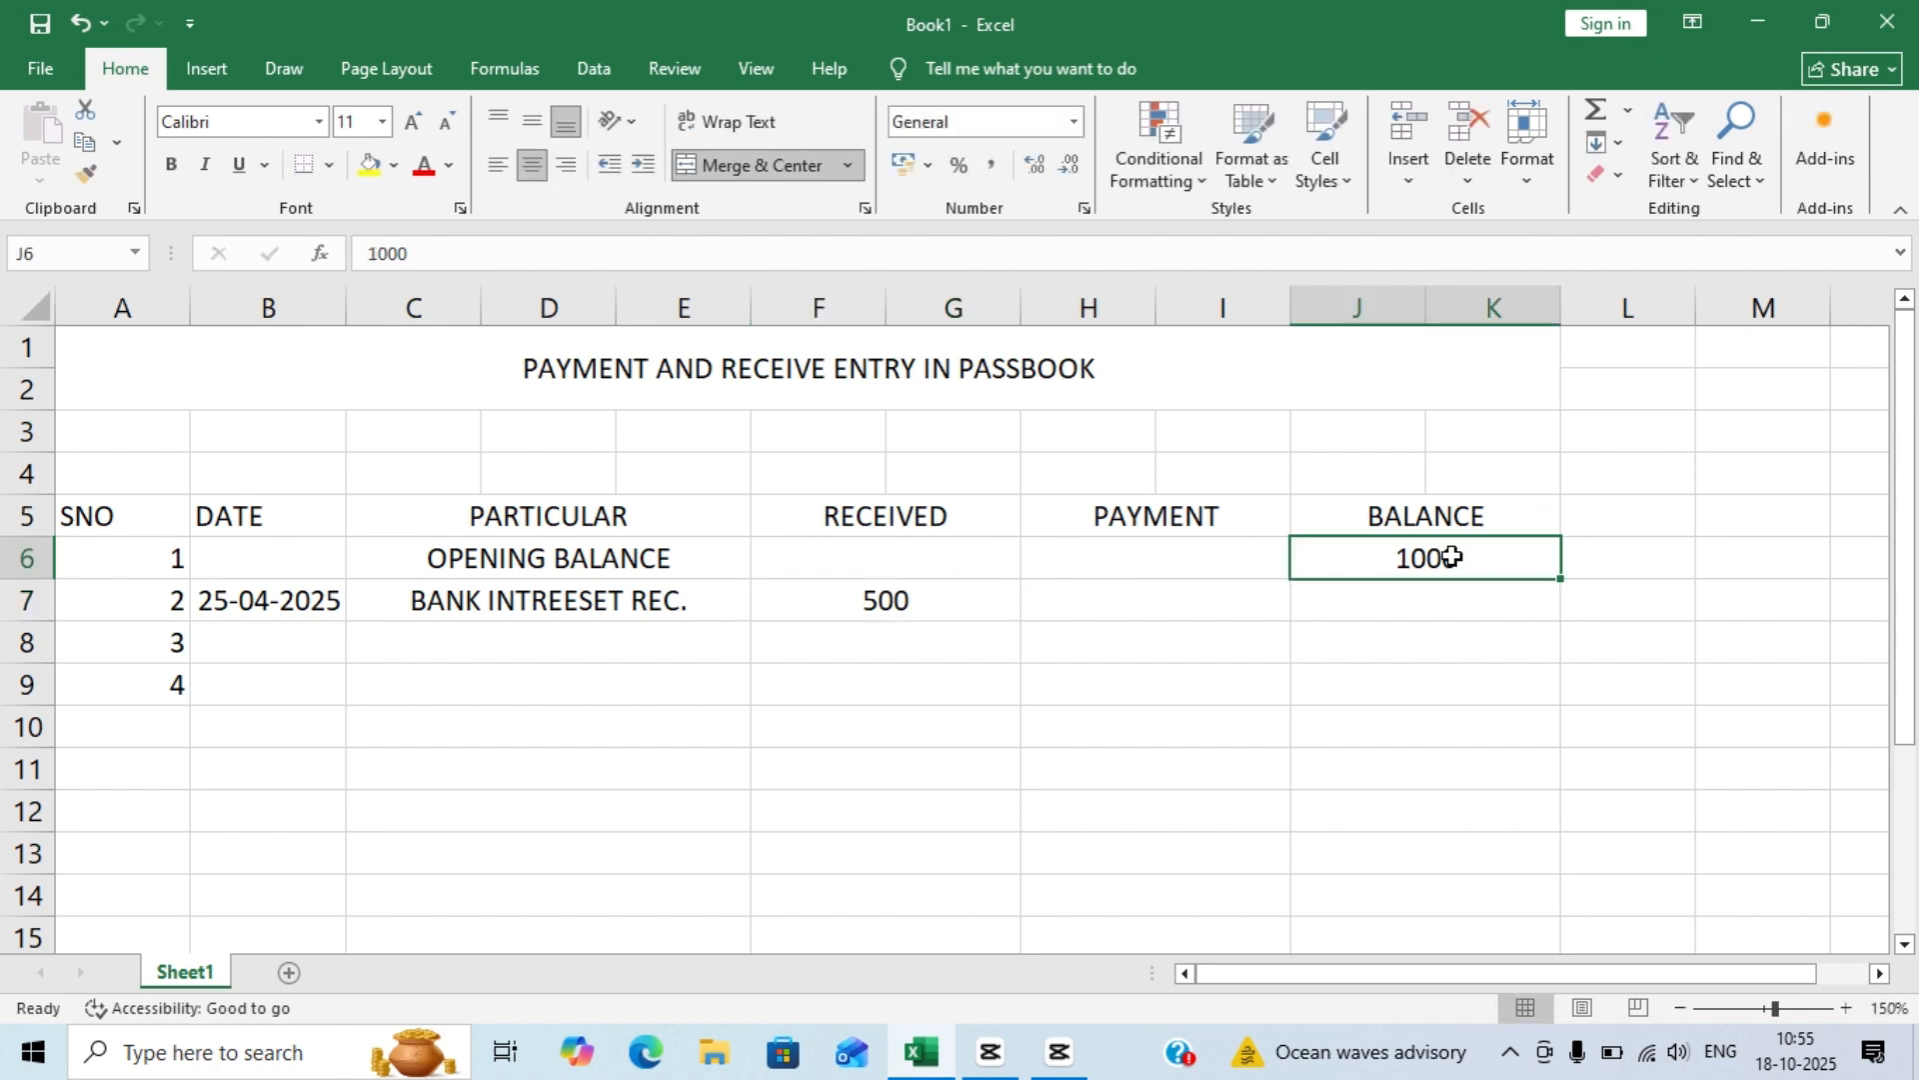
left_click(933, 611)
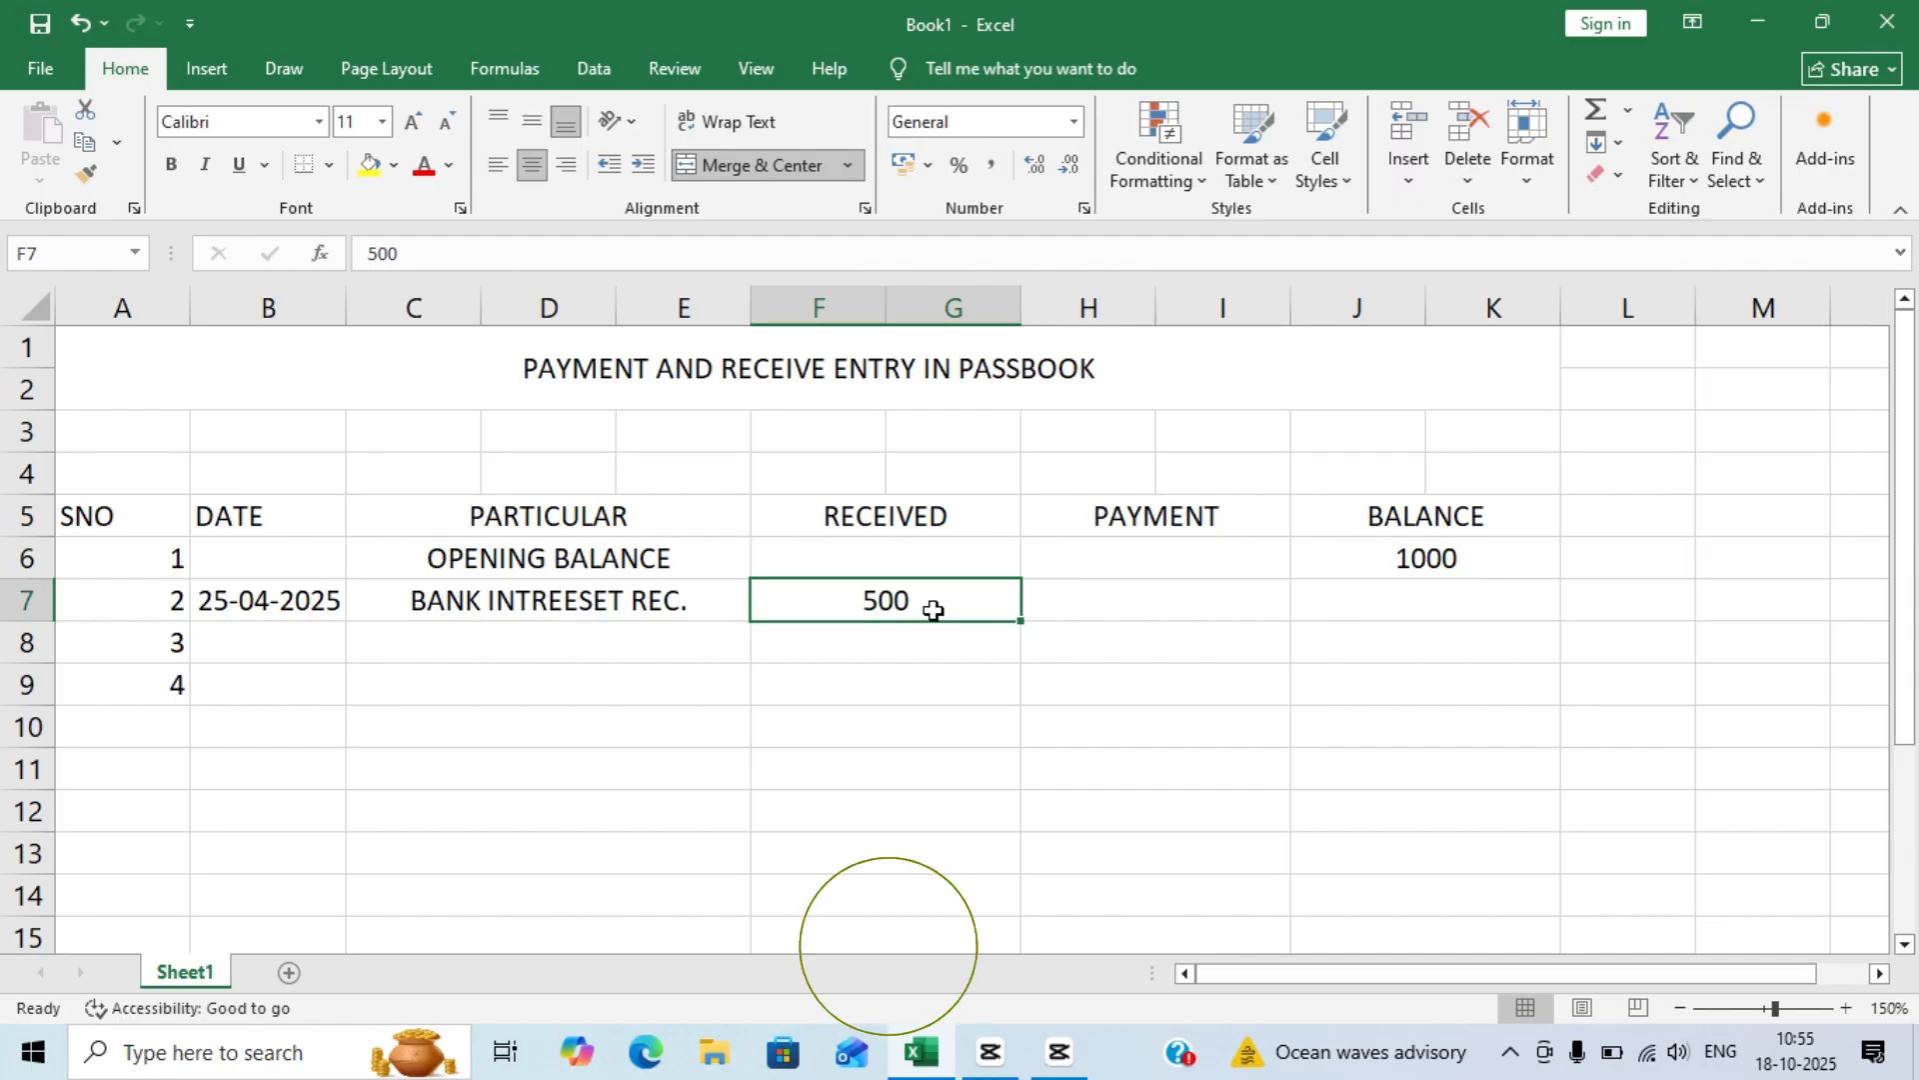
left_click(1380, 602)
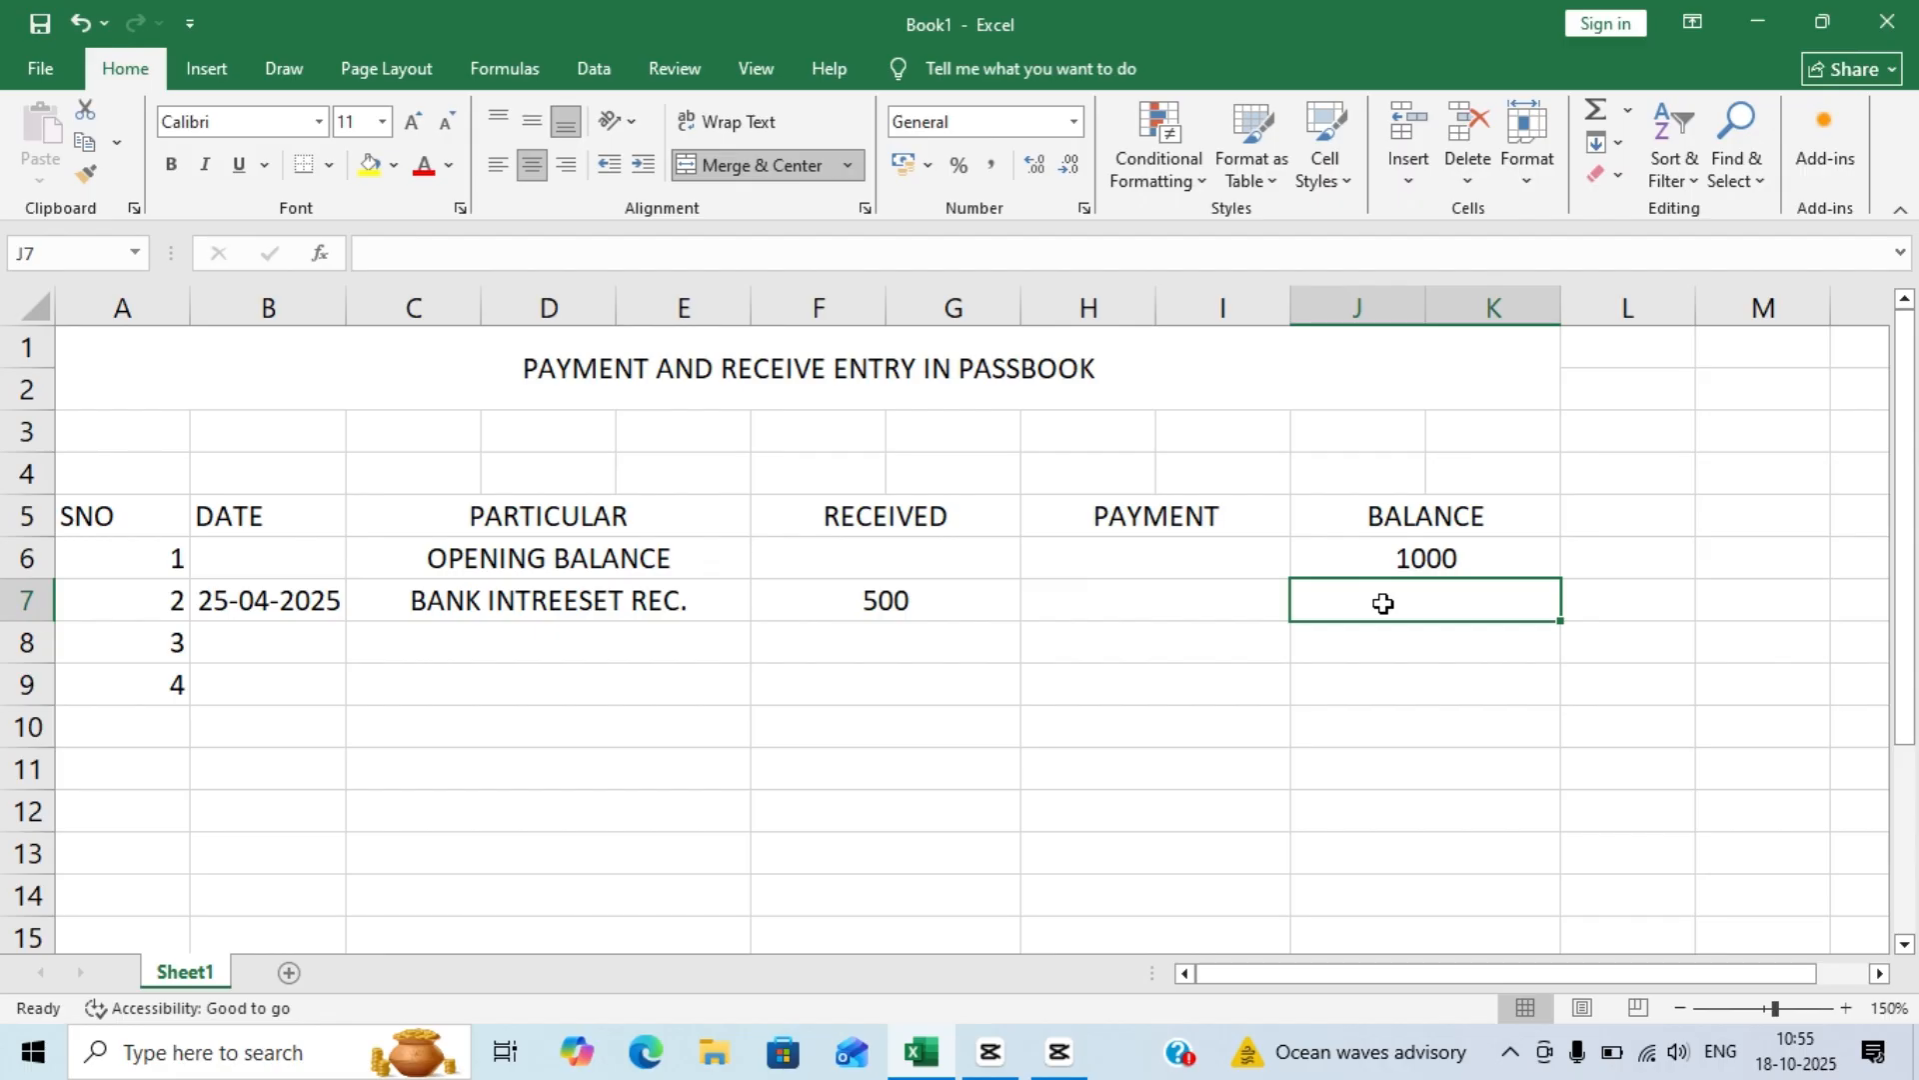
type("=")
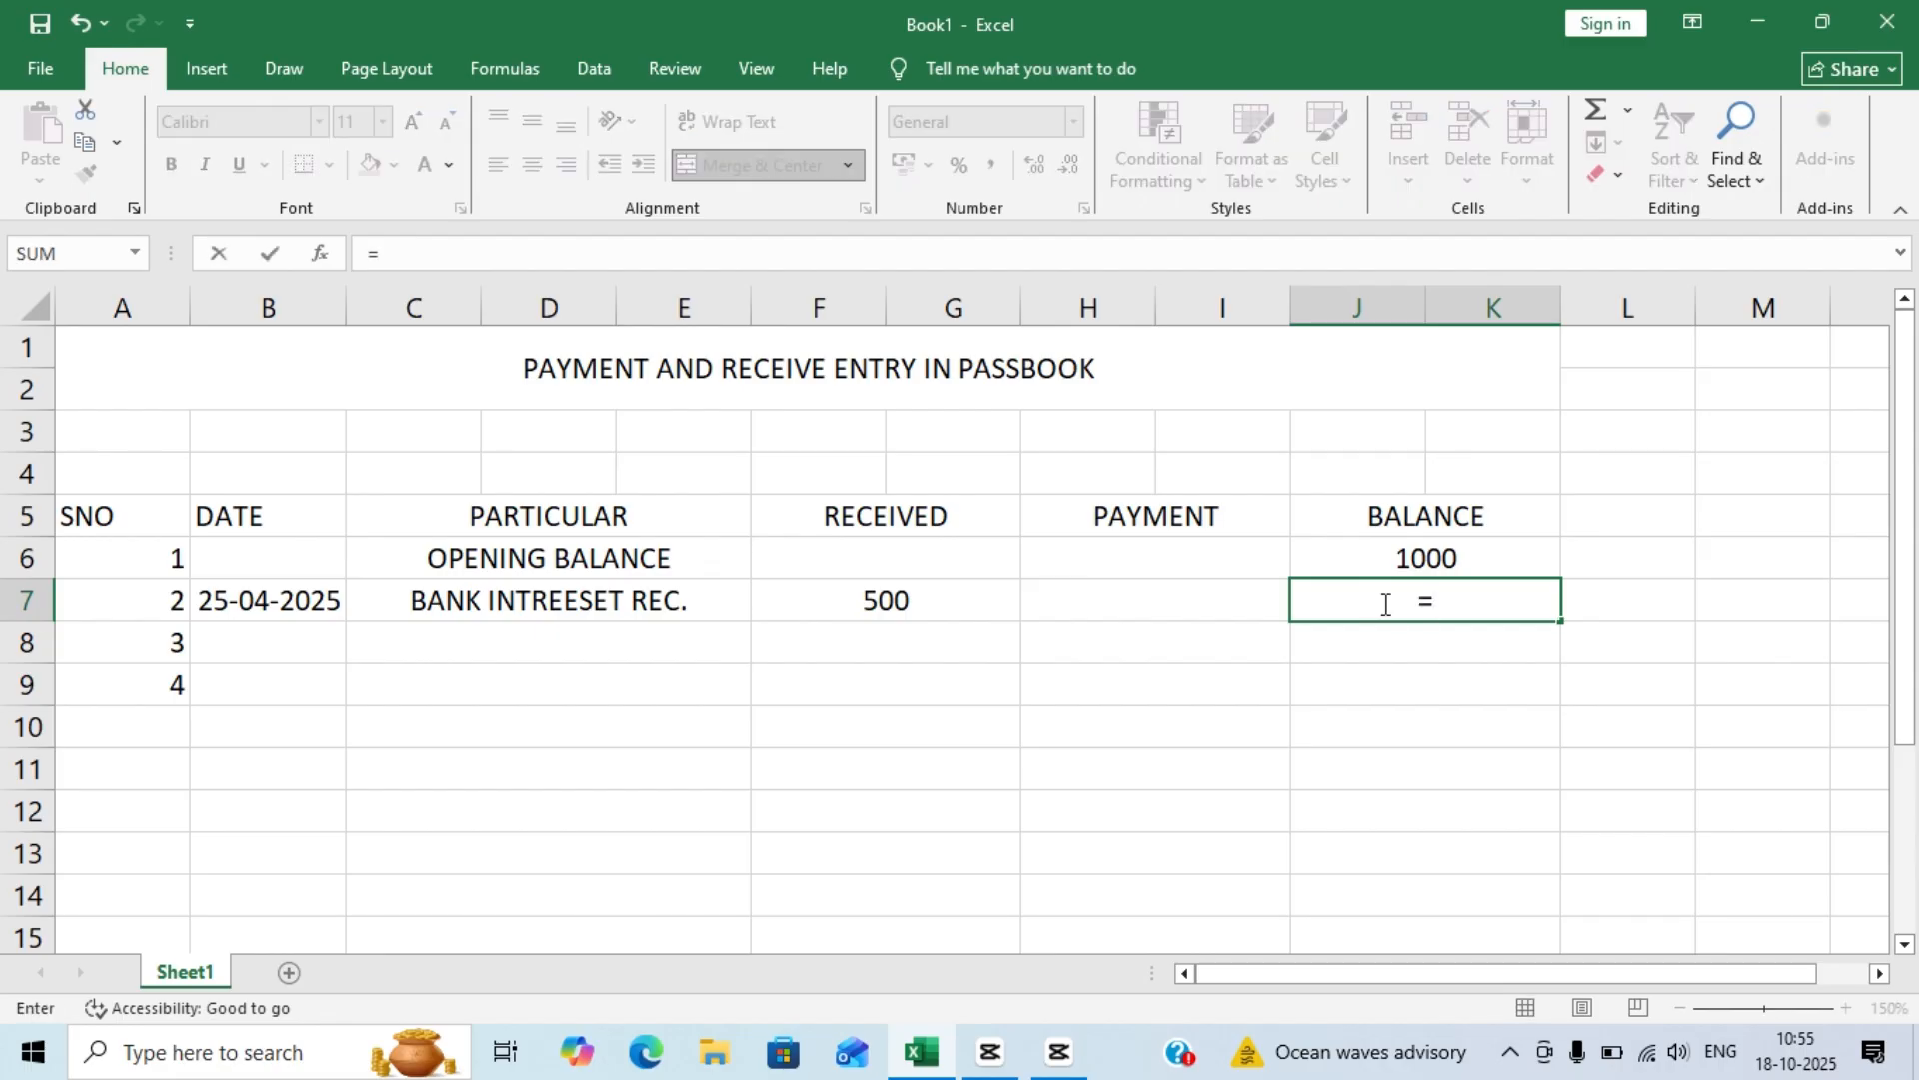
left_click(1470, 559)
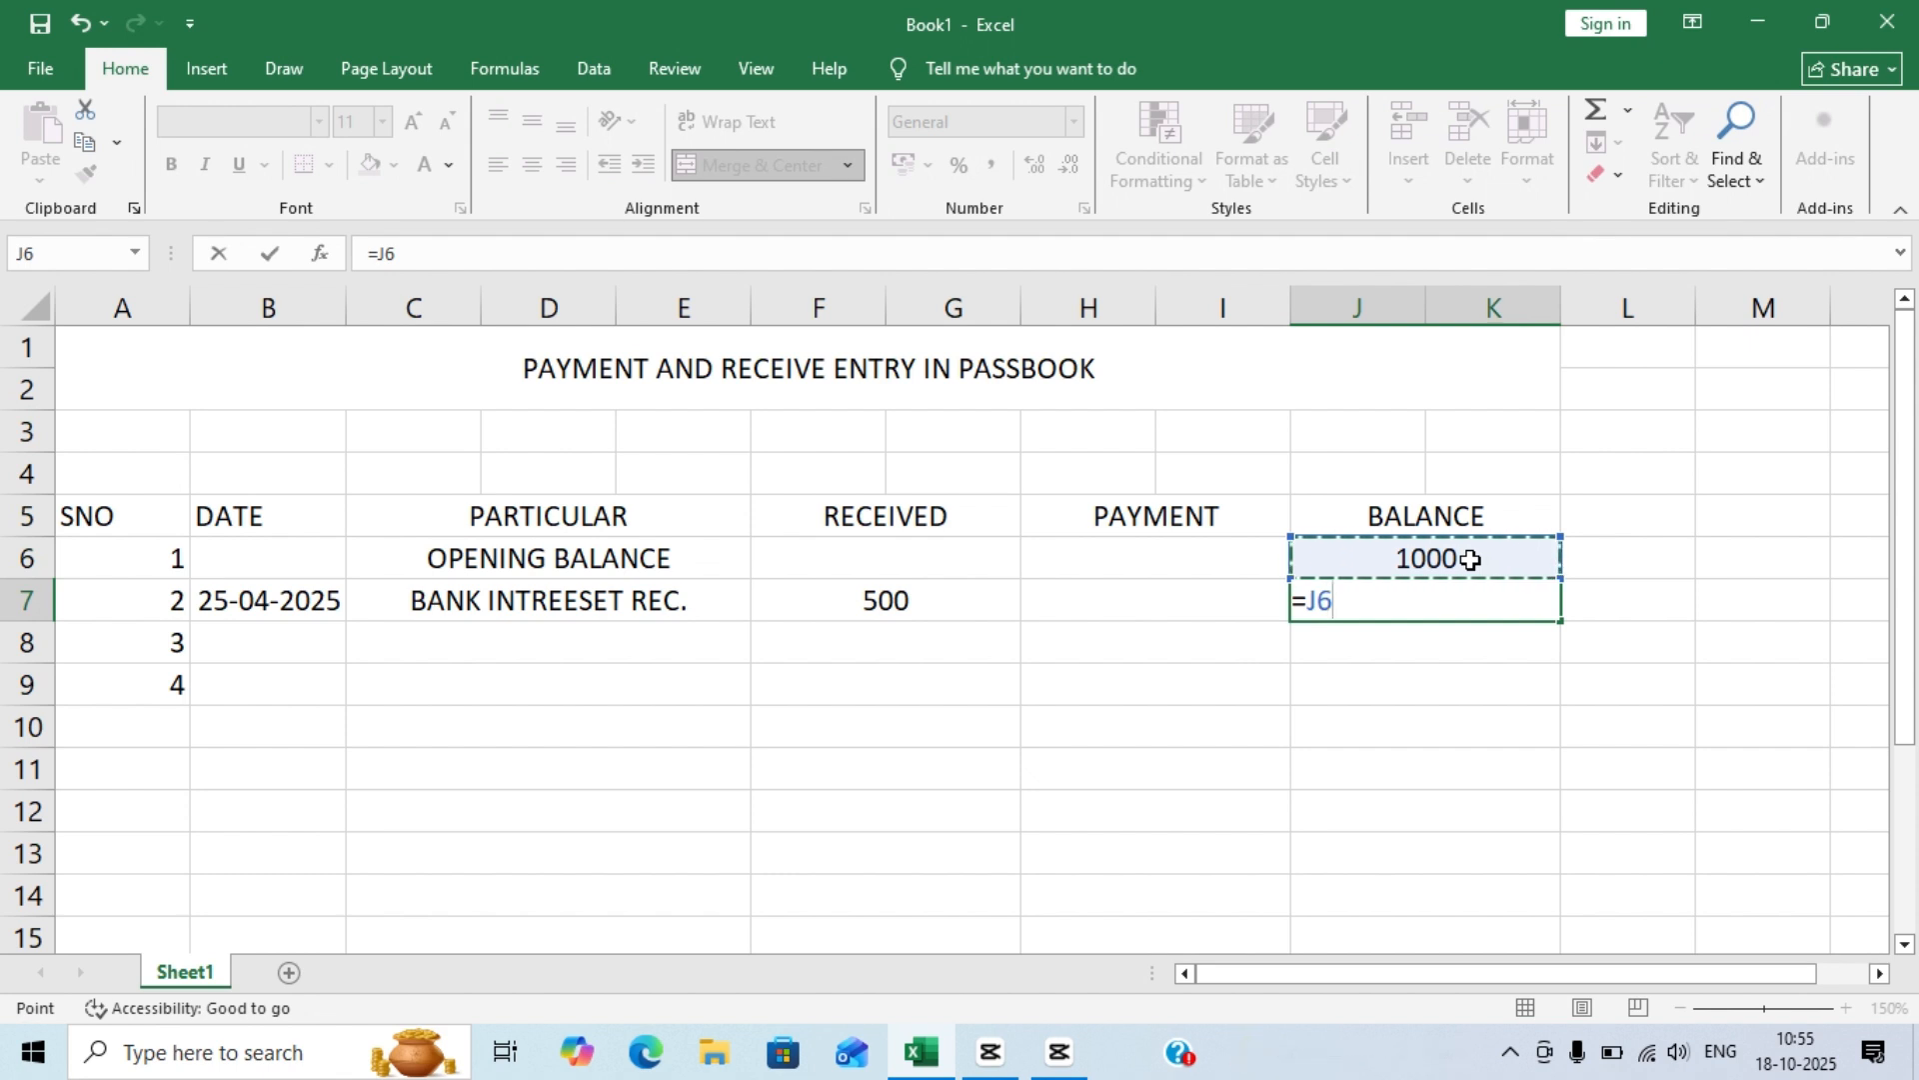
type("+")
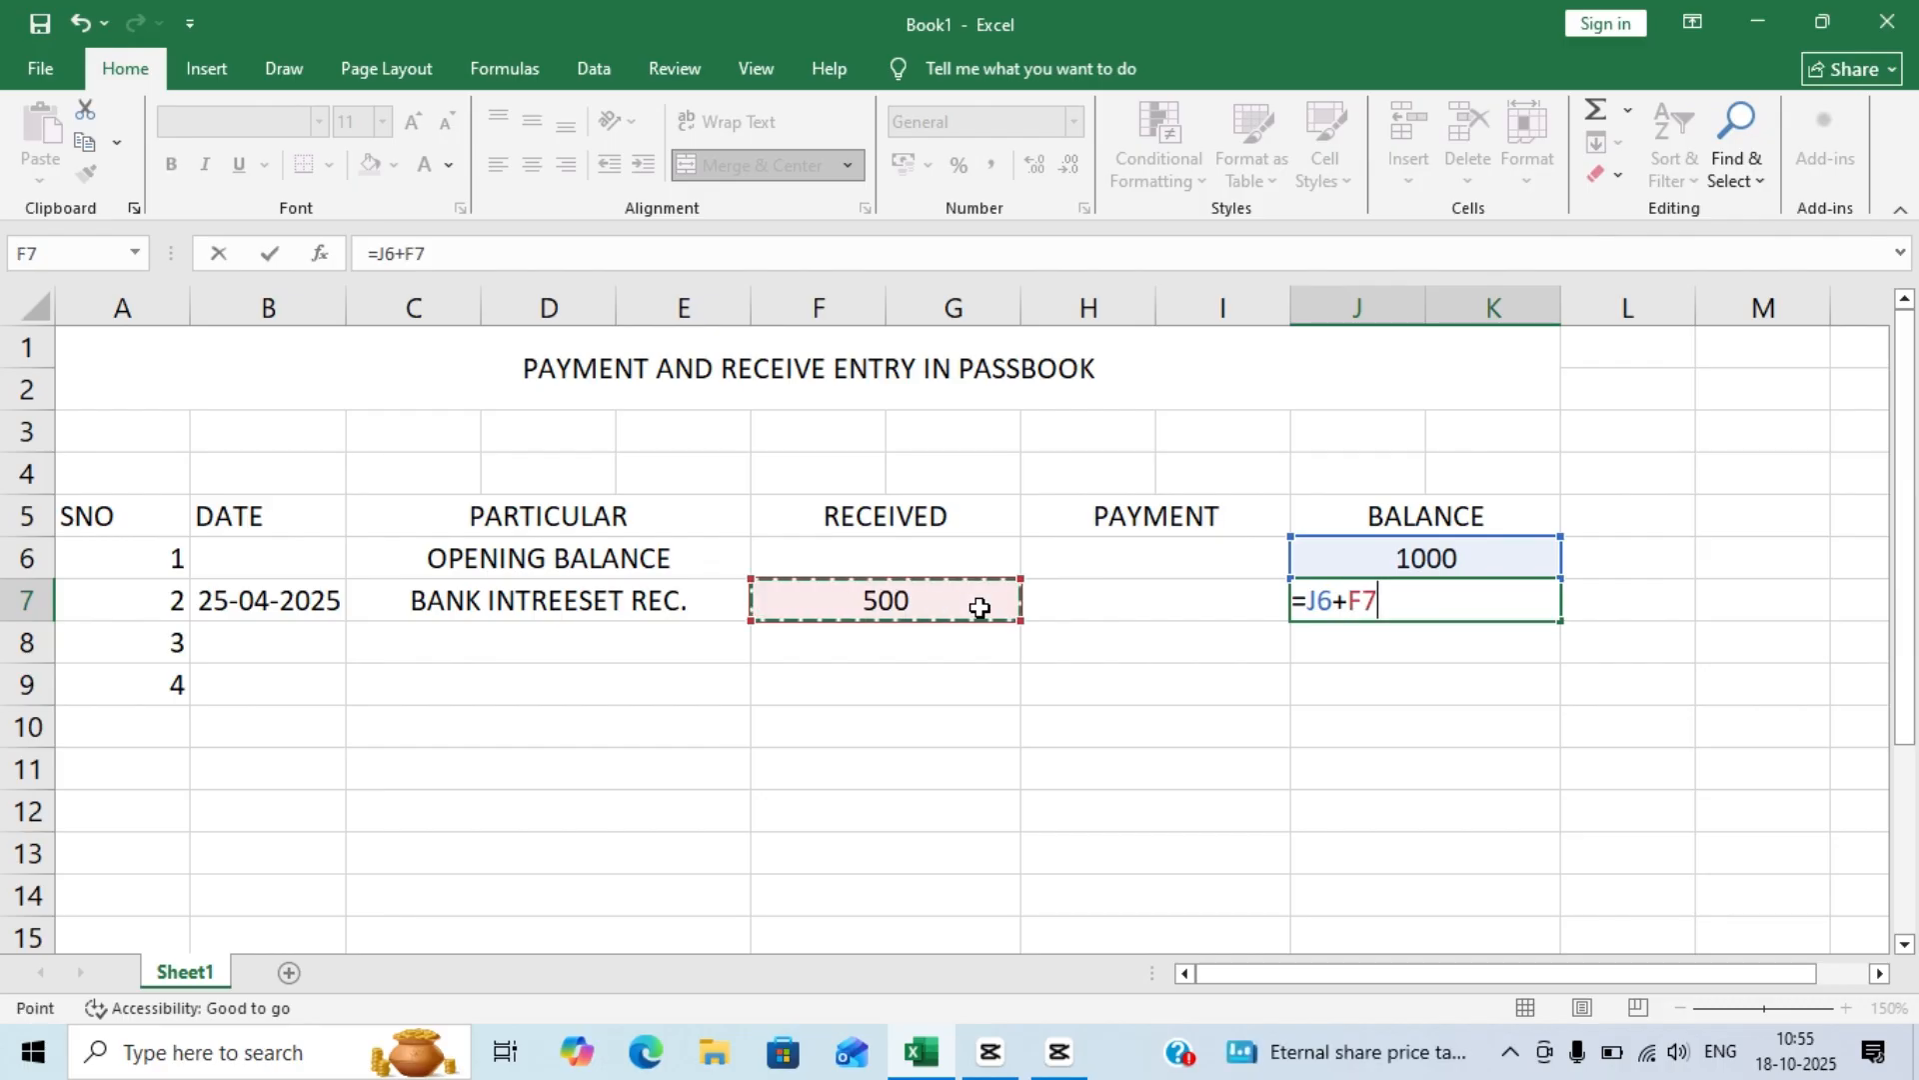
left_click(979, 608)
type("-")
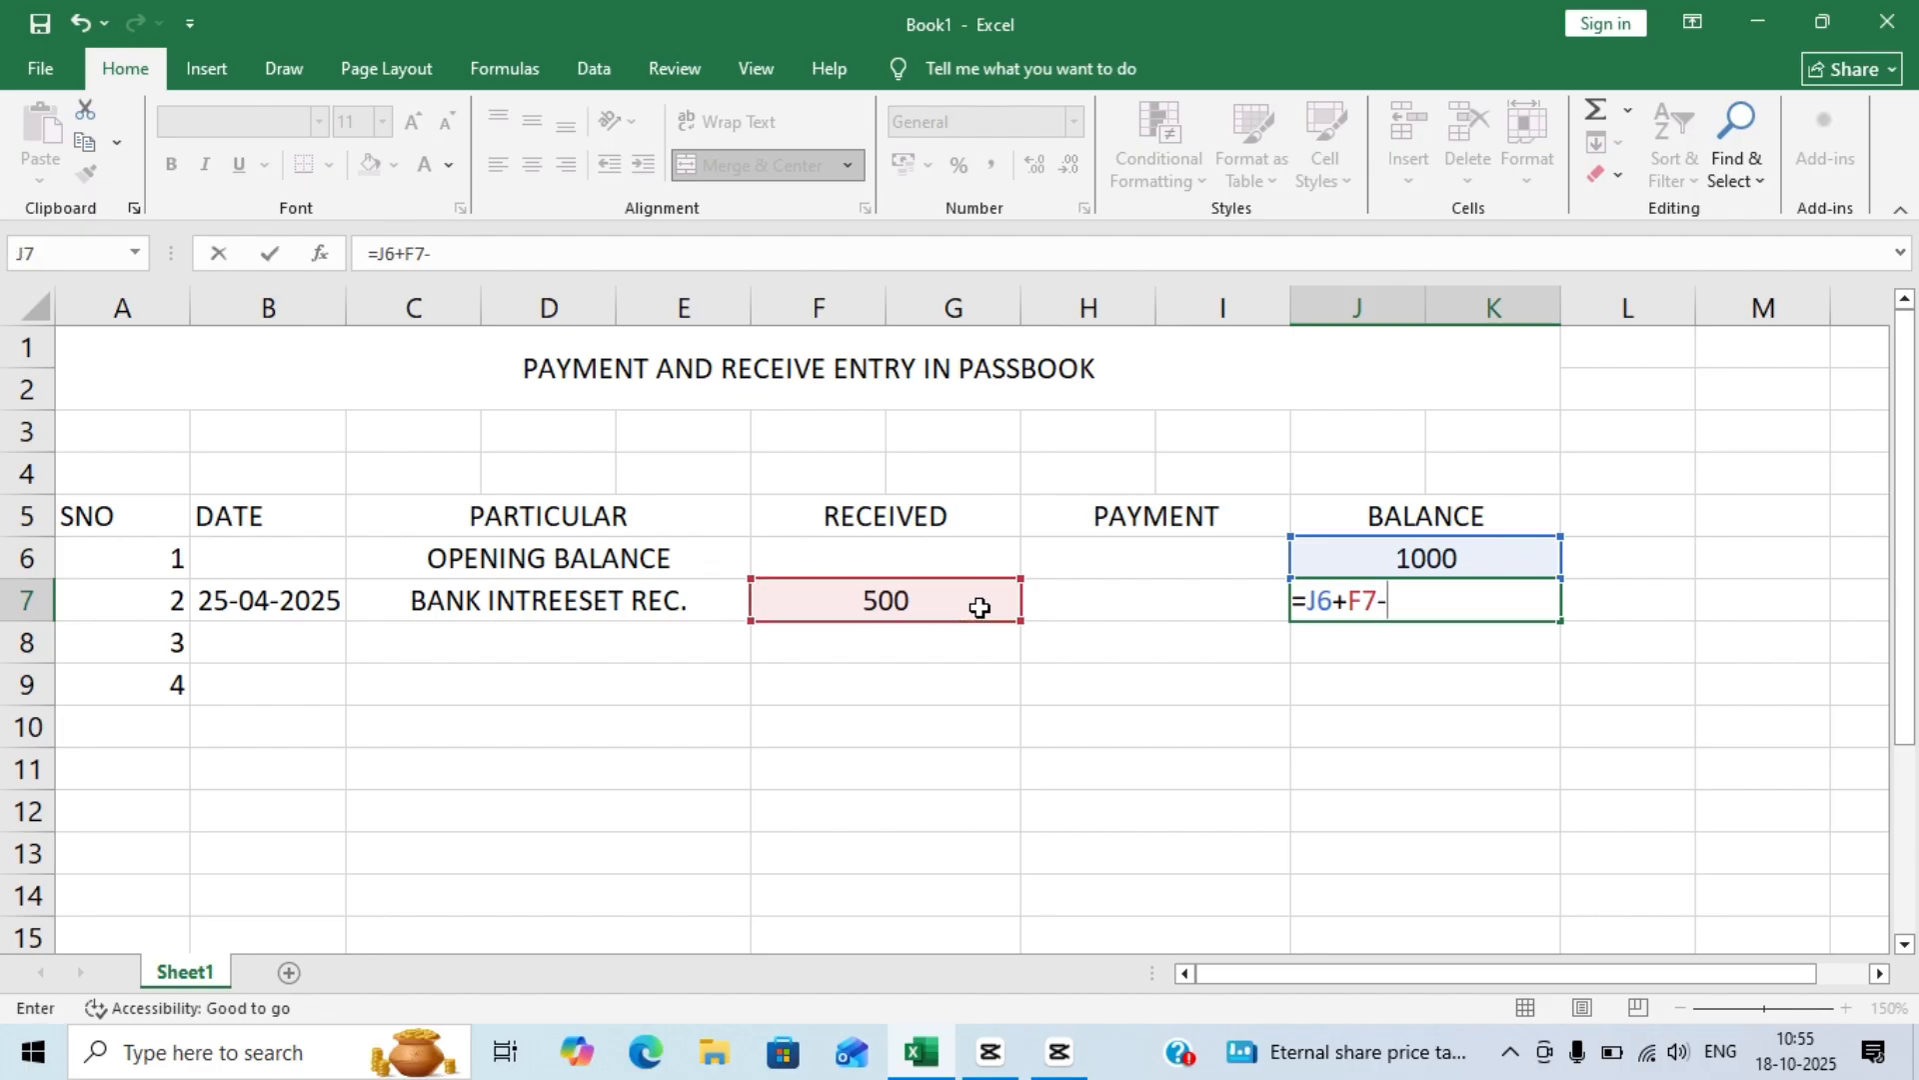
left_click(1222, 596)
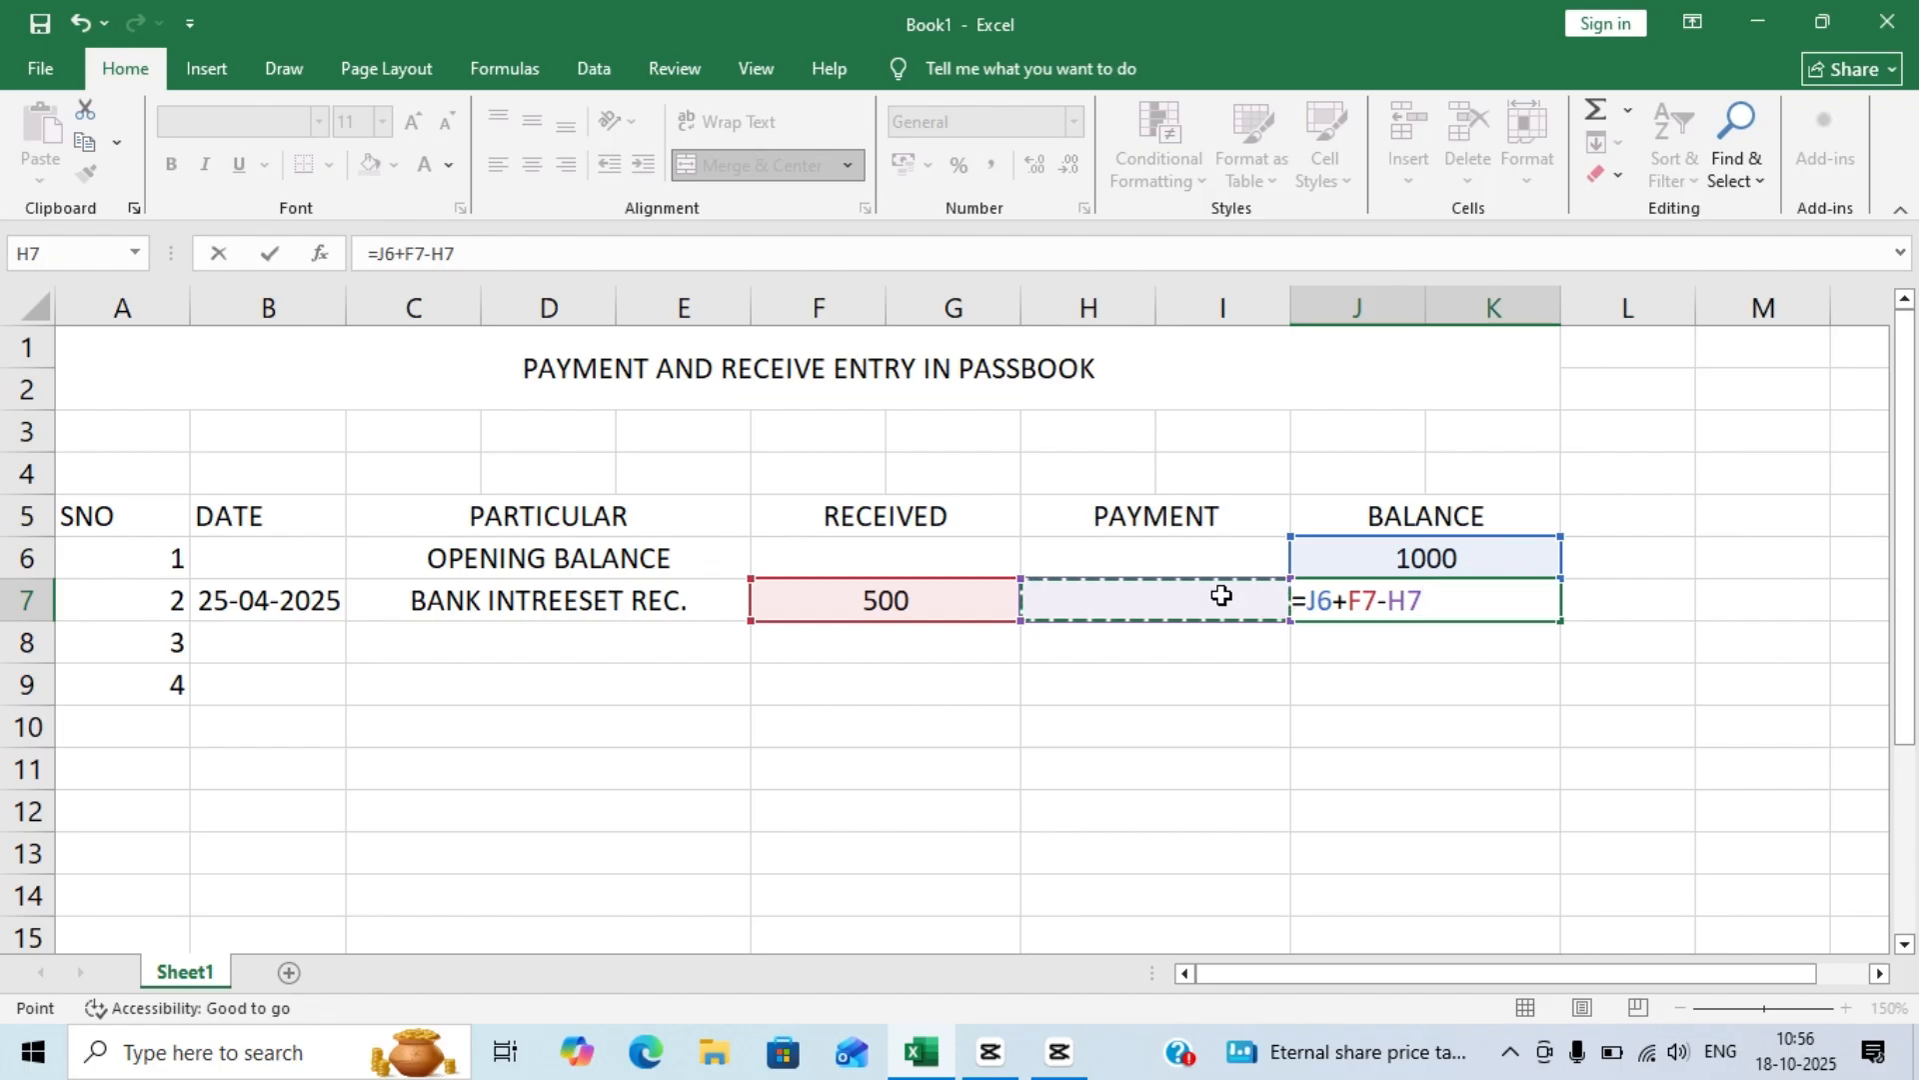
key("Return")
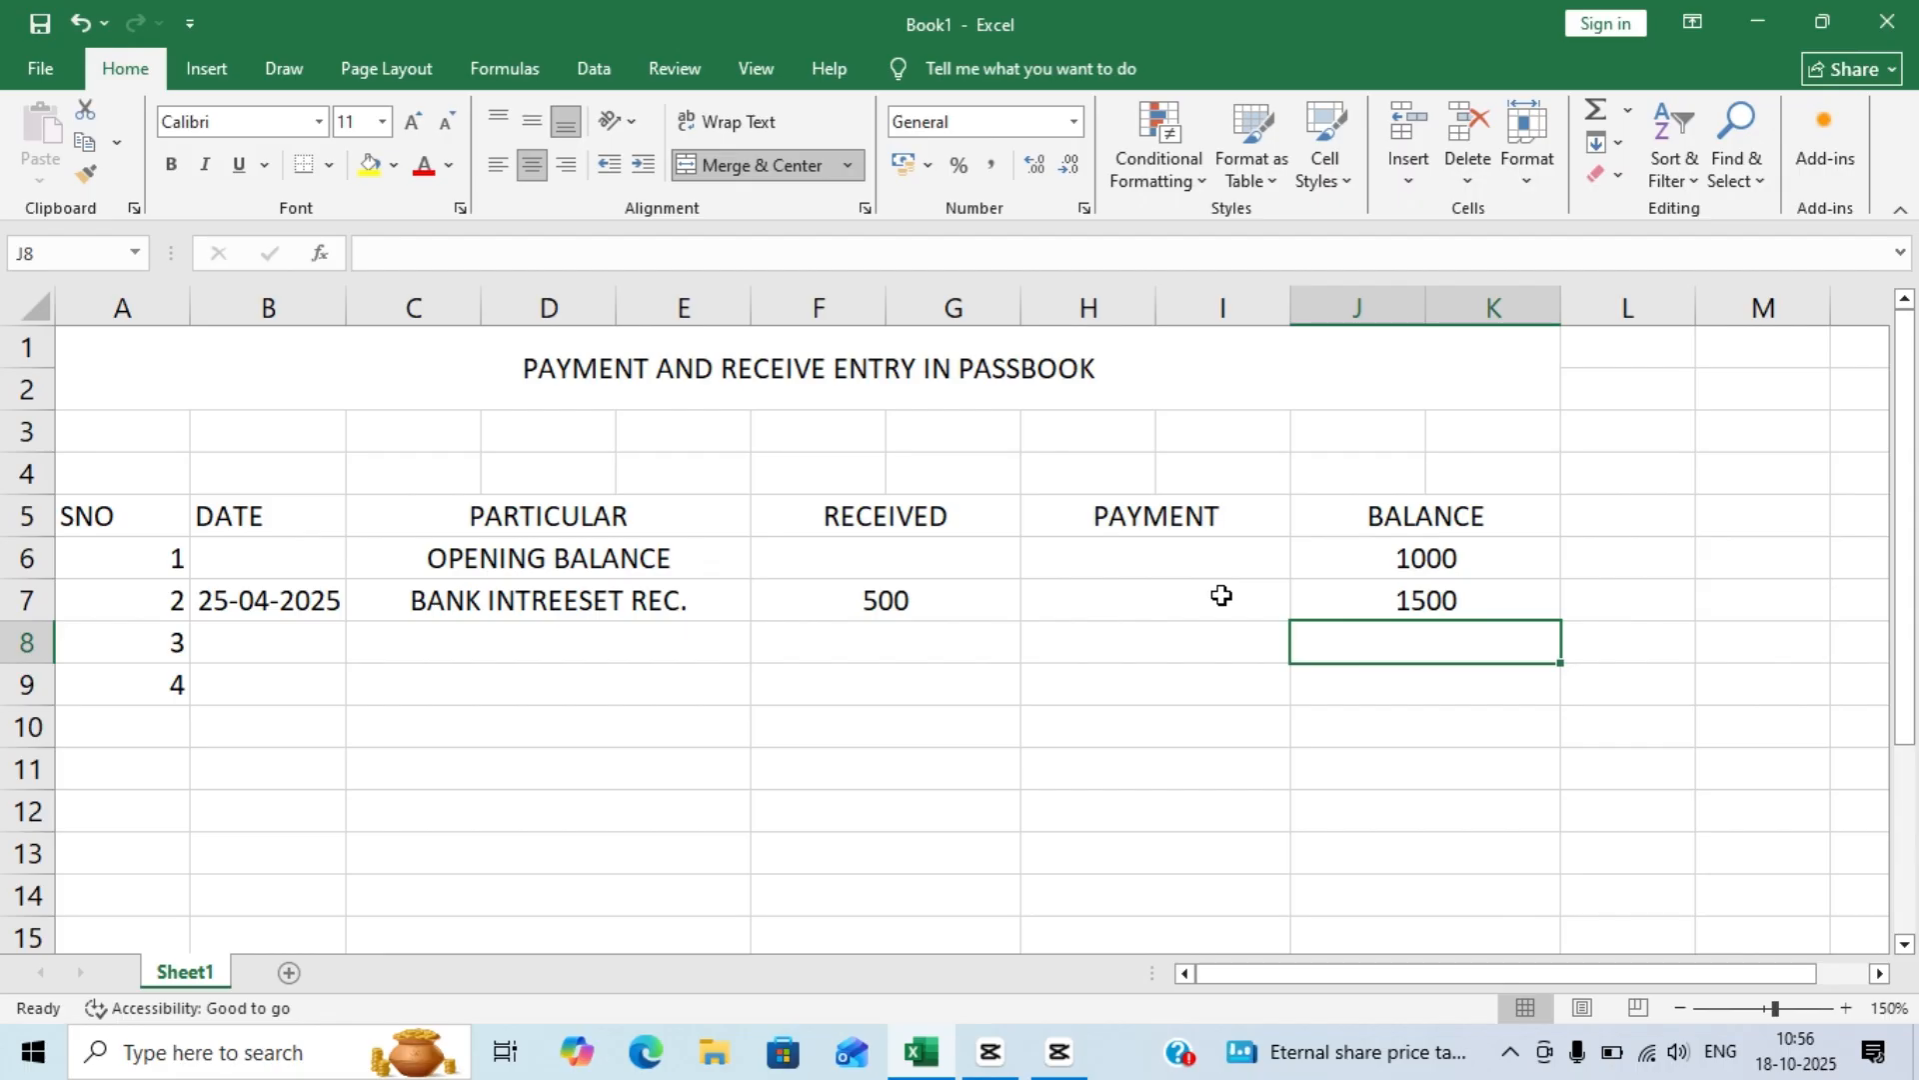
- Enter the date 28-04-2025 and the particular BIKE EMI for the third entry in row 8
left_click(249, 647)
type("28")
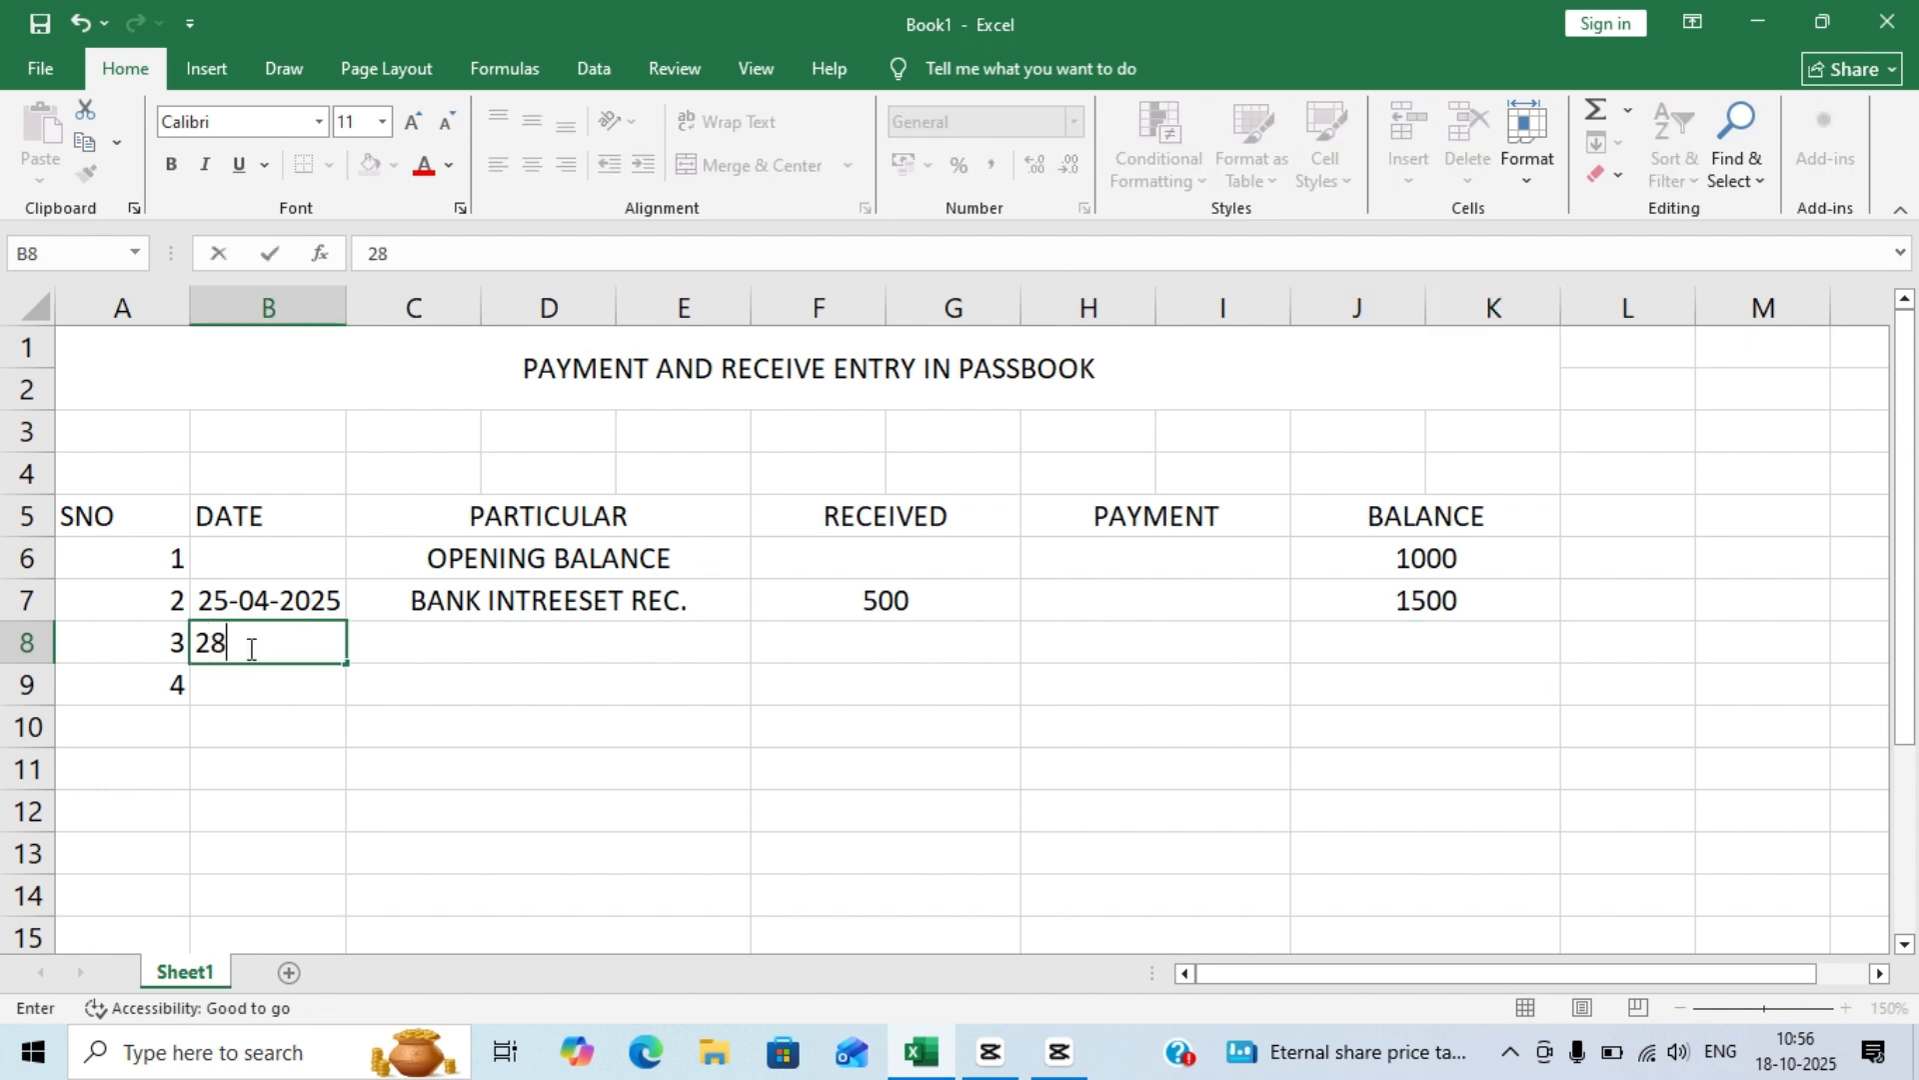
type("-04-2025")
key("Return")
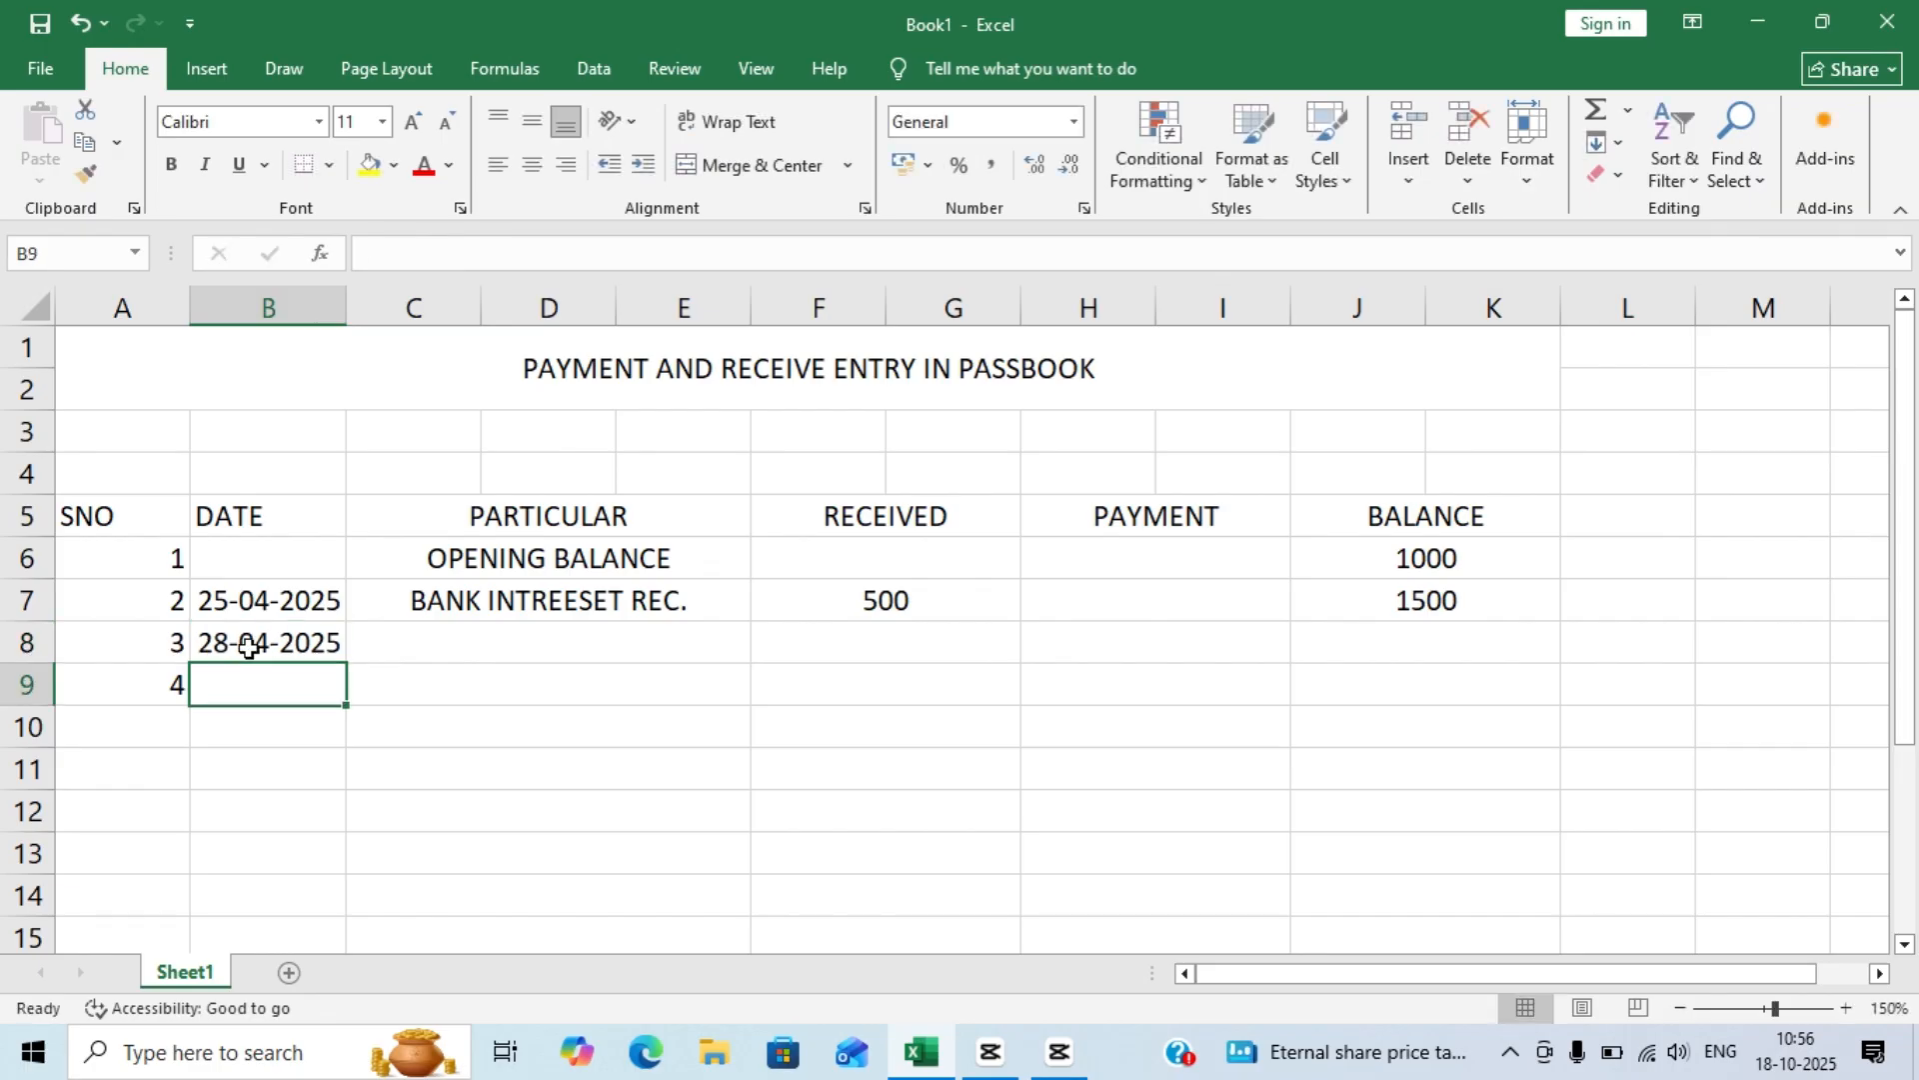
left_click(416, 662)
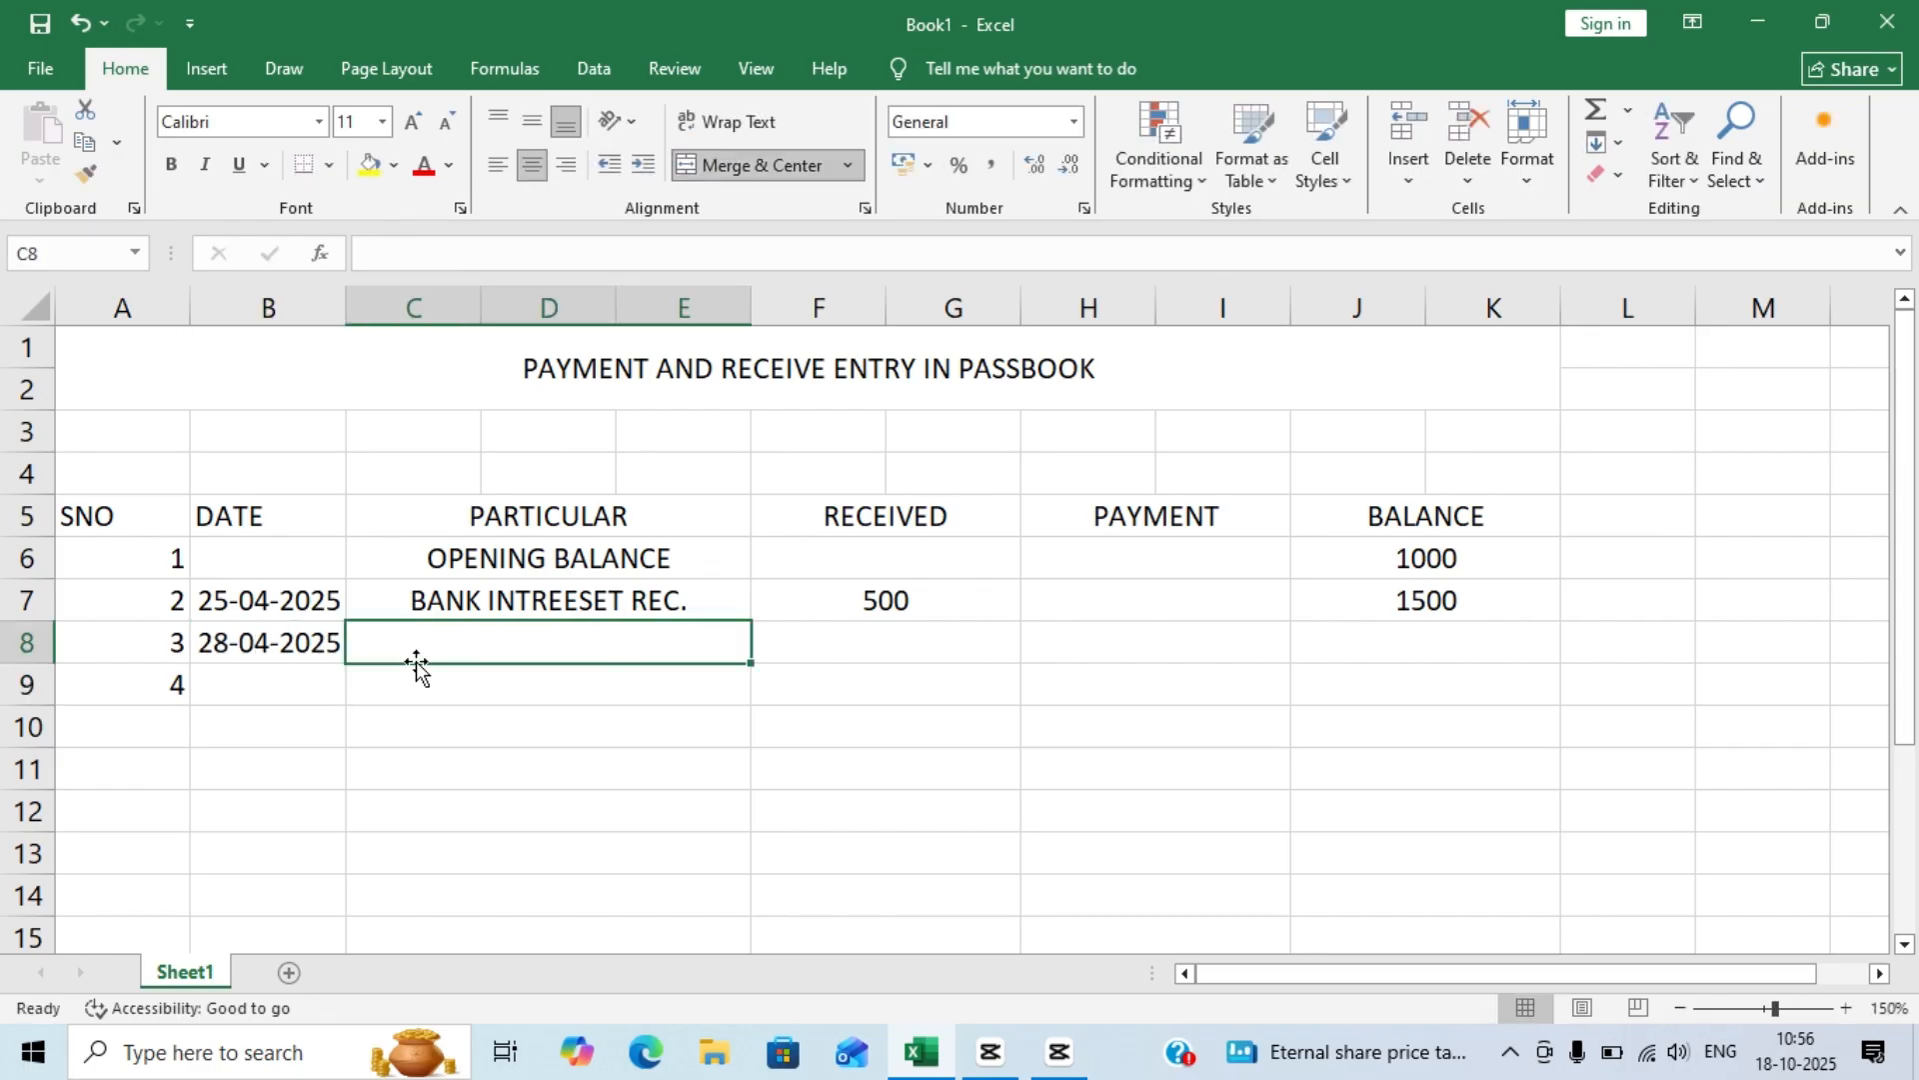
type("BIKE")
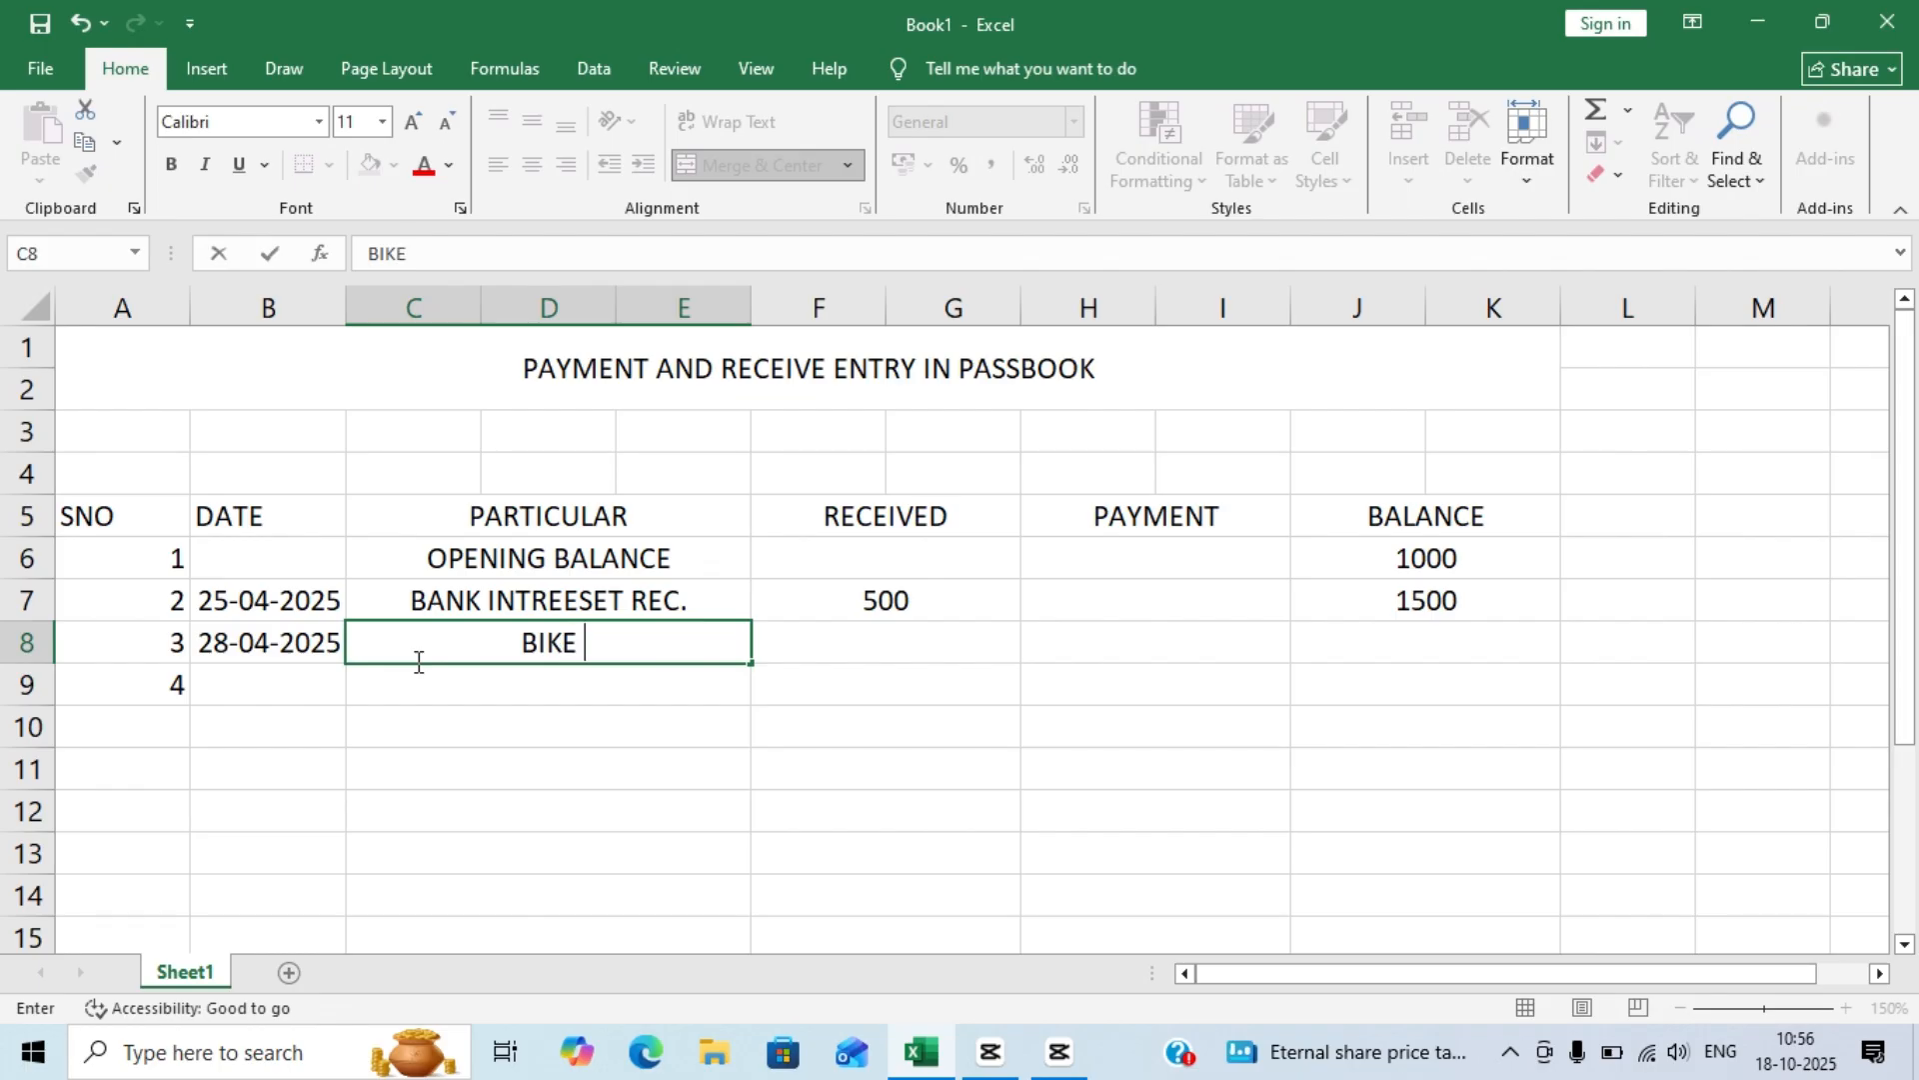
type(" EMI")
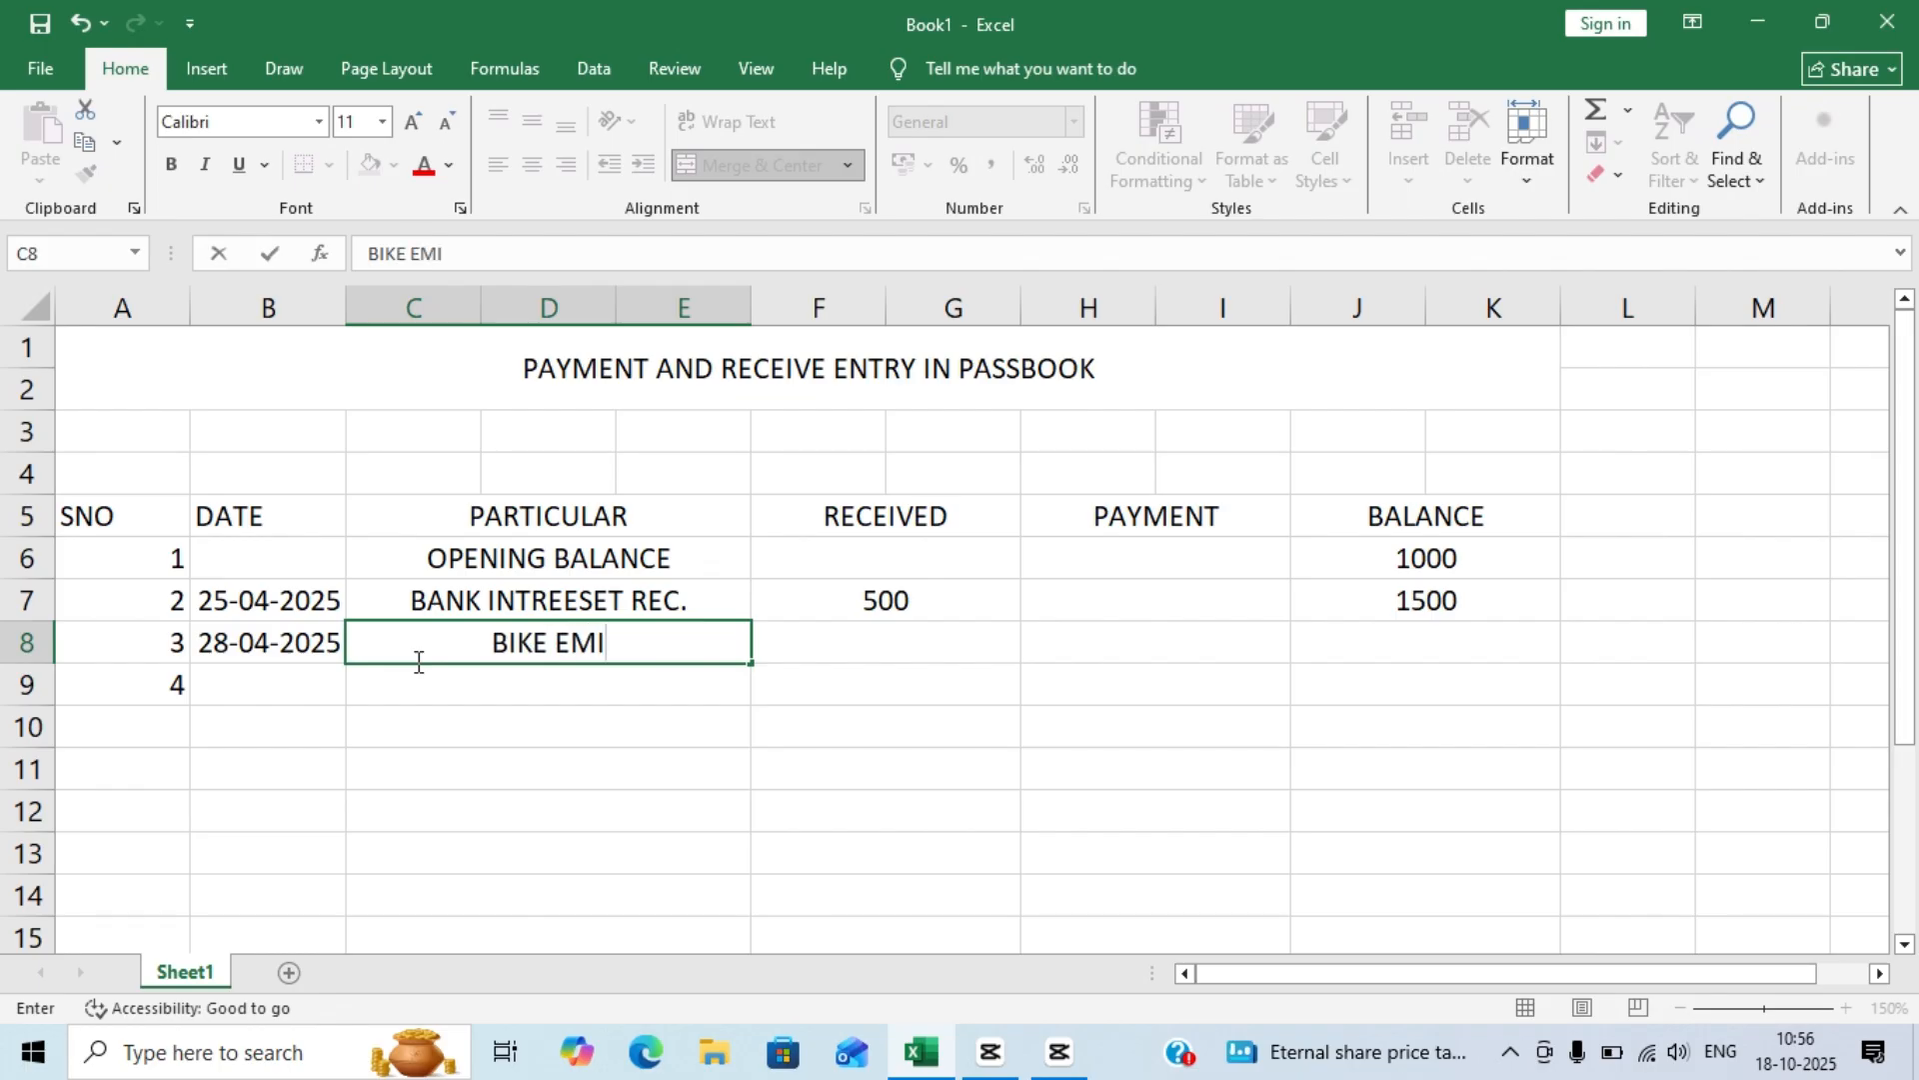
- Enter 300 as the payment amount for the BIKE EMI entry in cell H8
left_click(1109, 645)
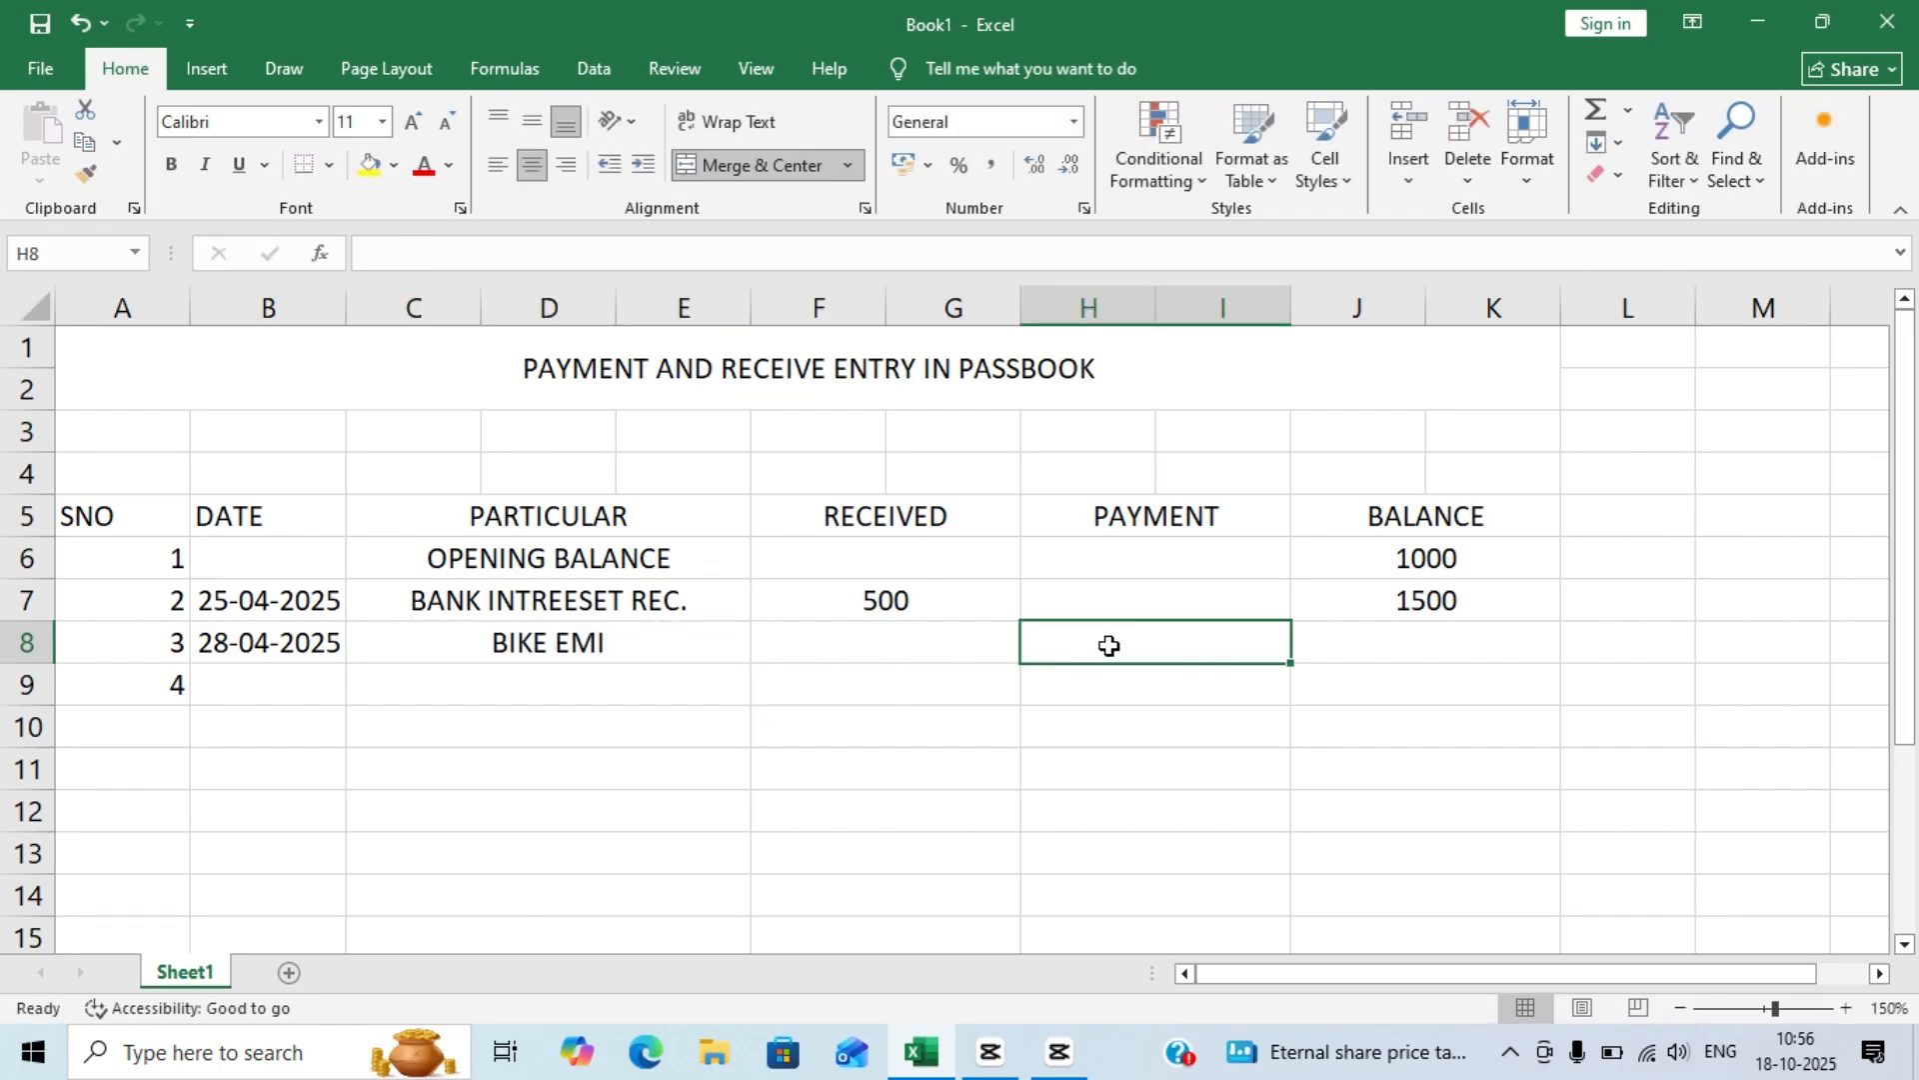
type("500")
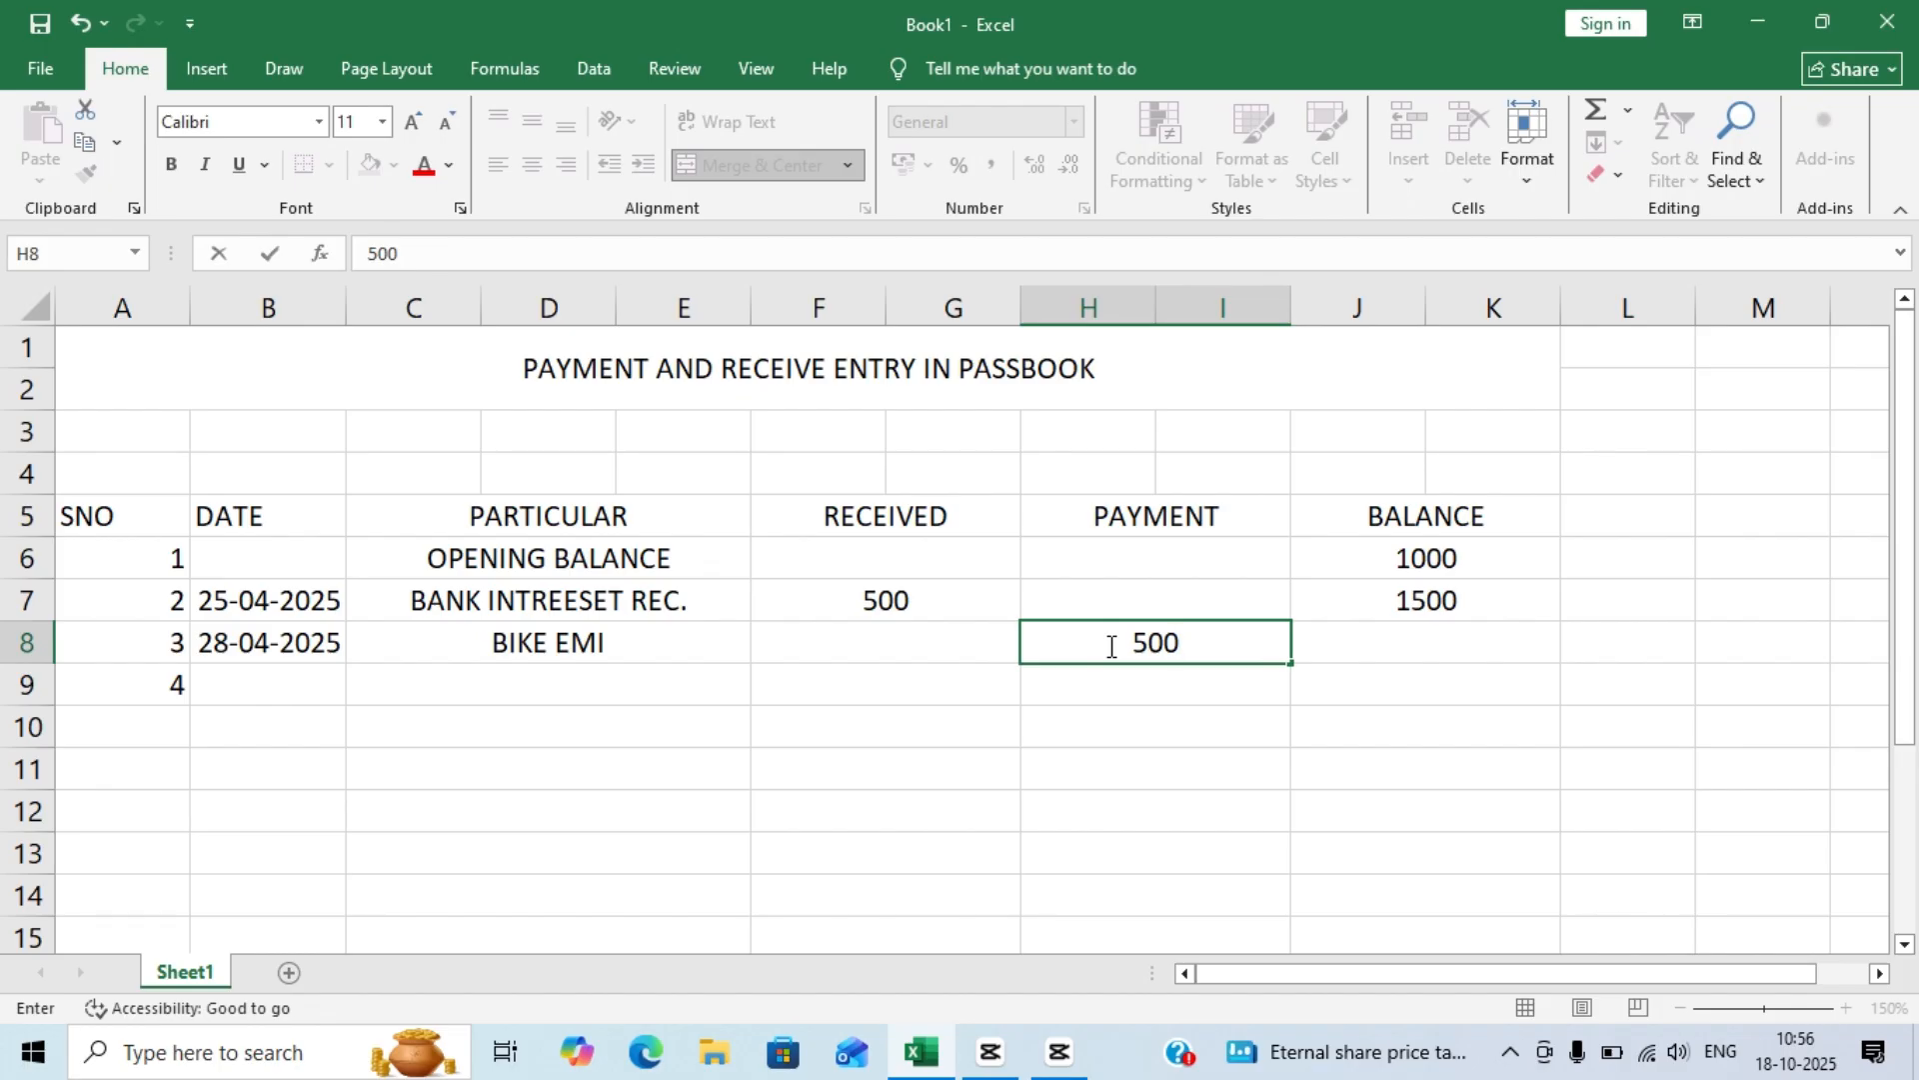
key("BackSpace")
key("BackSpace")
key("BackSpace")
type("300")
key("Return")
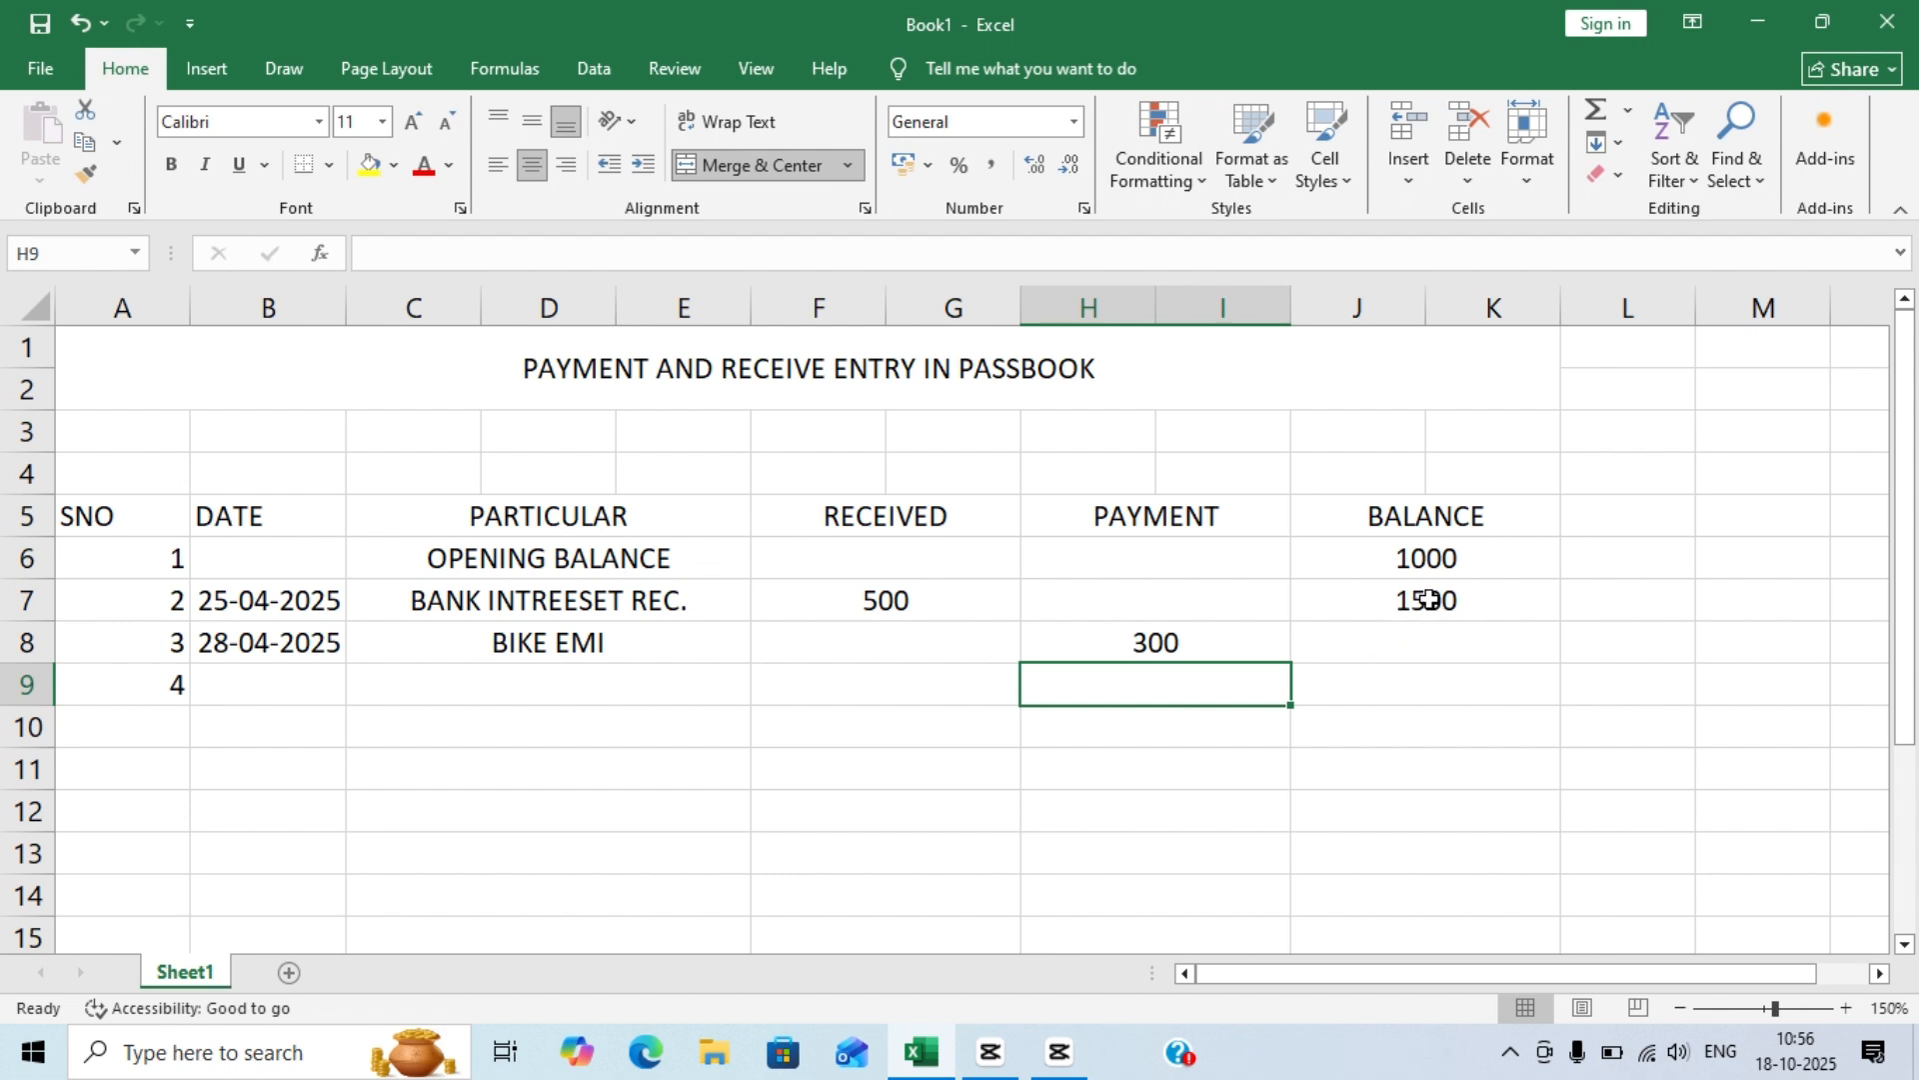
- Fill the balance formula from J7 down the BALANCE column through row 15
left_click(1429, 599)
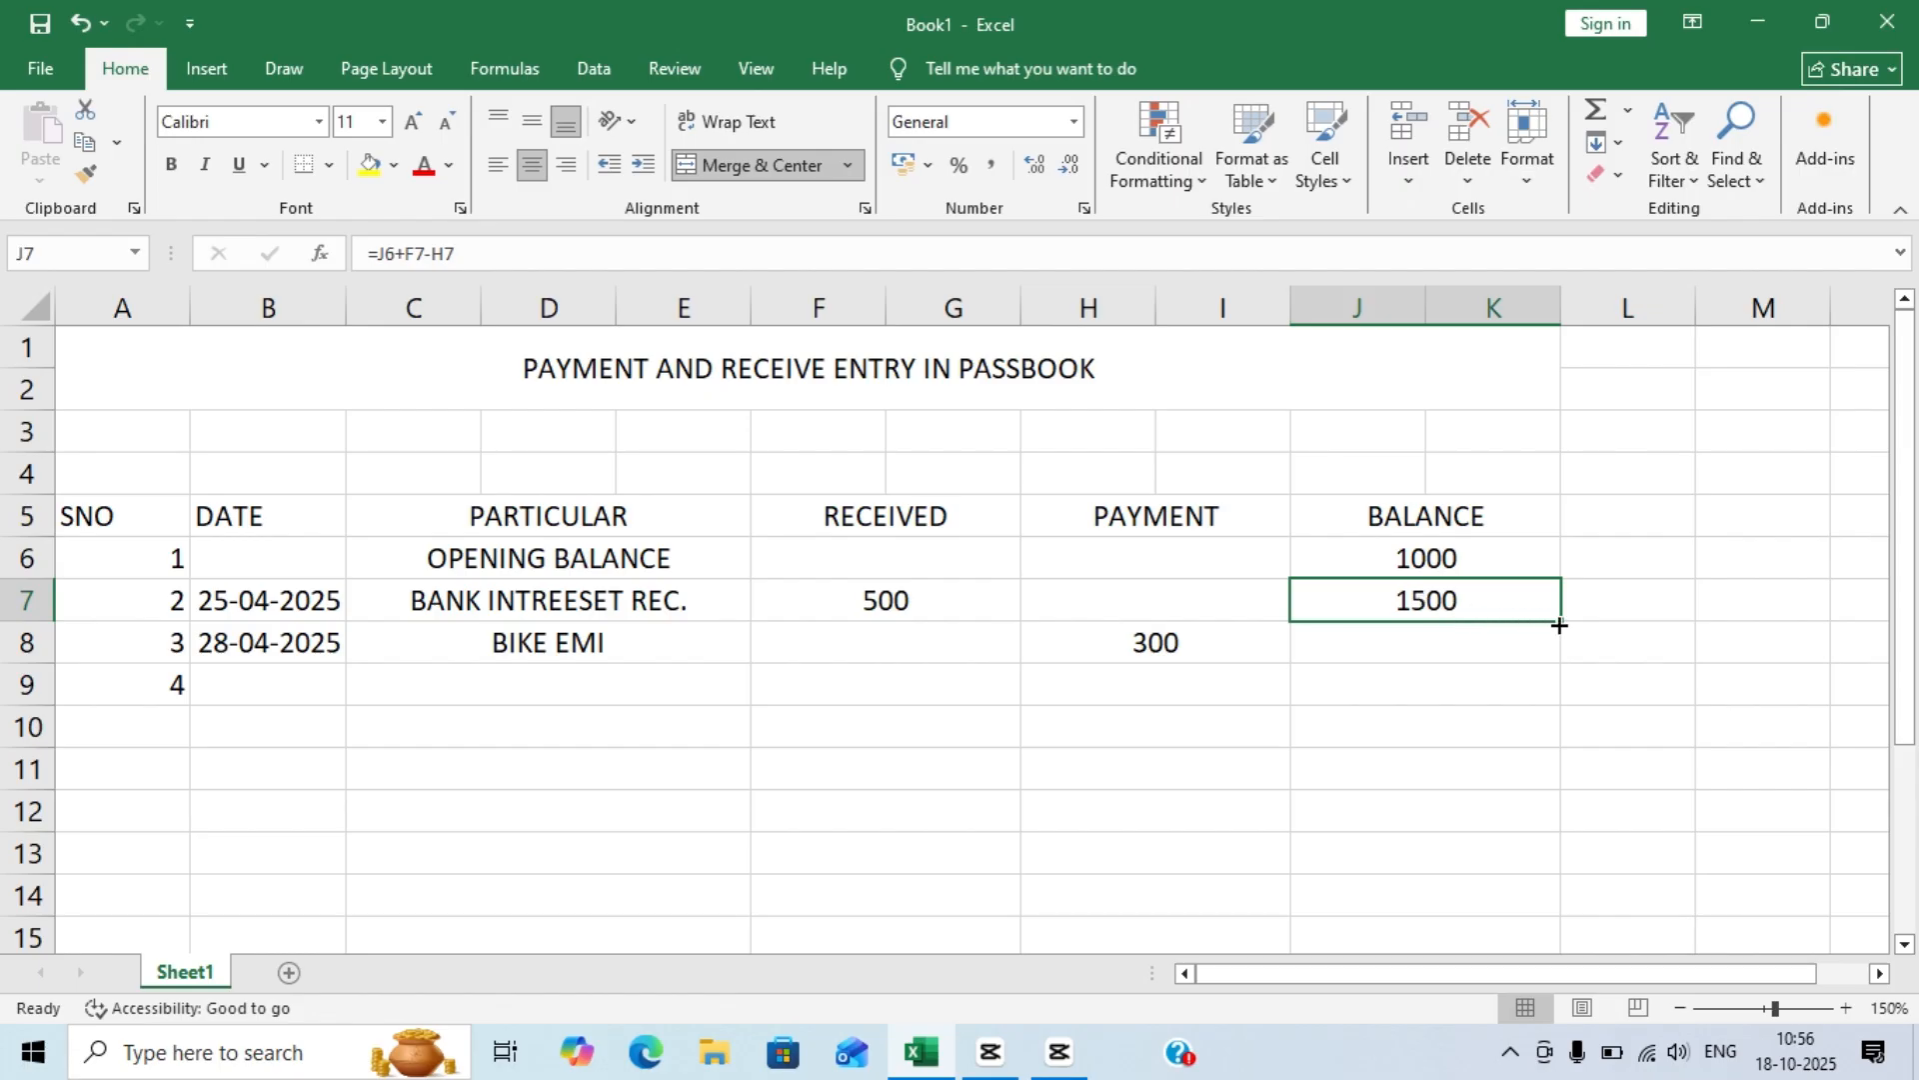
left_click_drag(1563, 622, 1560, 944)
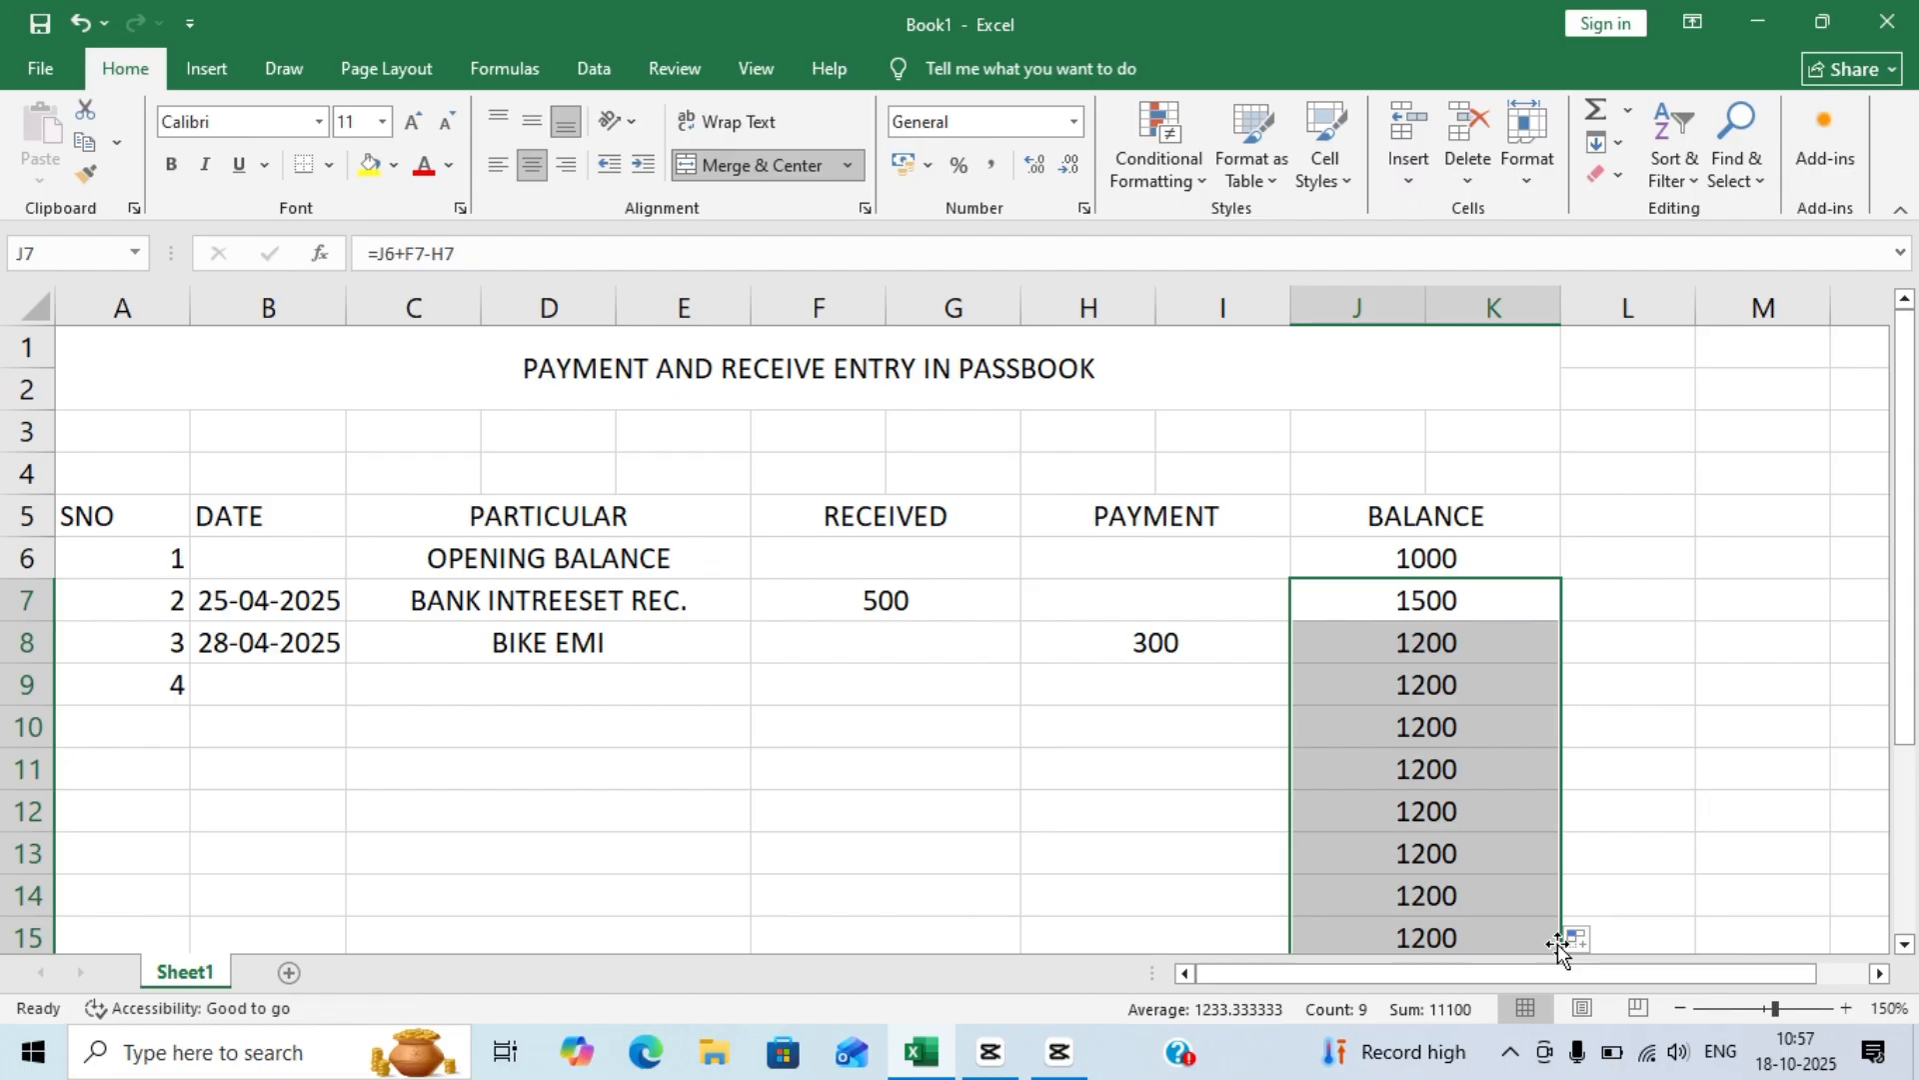
- Enter the date 25-05-2025 and the particular LOAN for the fourth entry in row 9
left_click(277, 684)
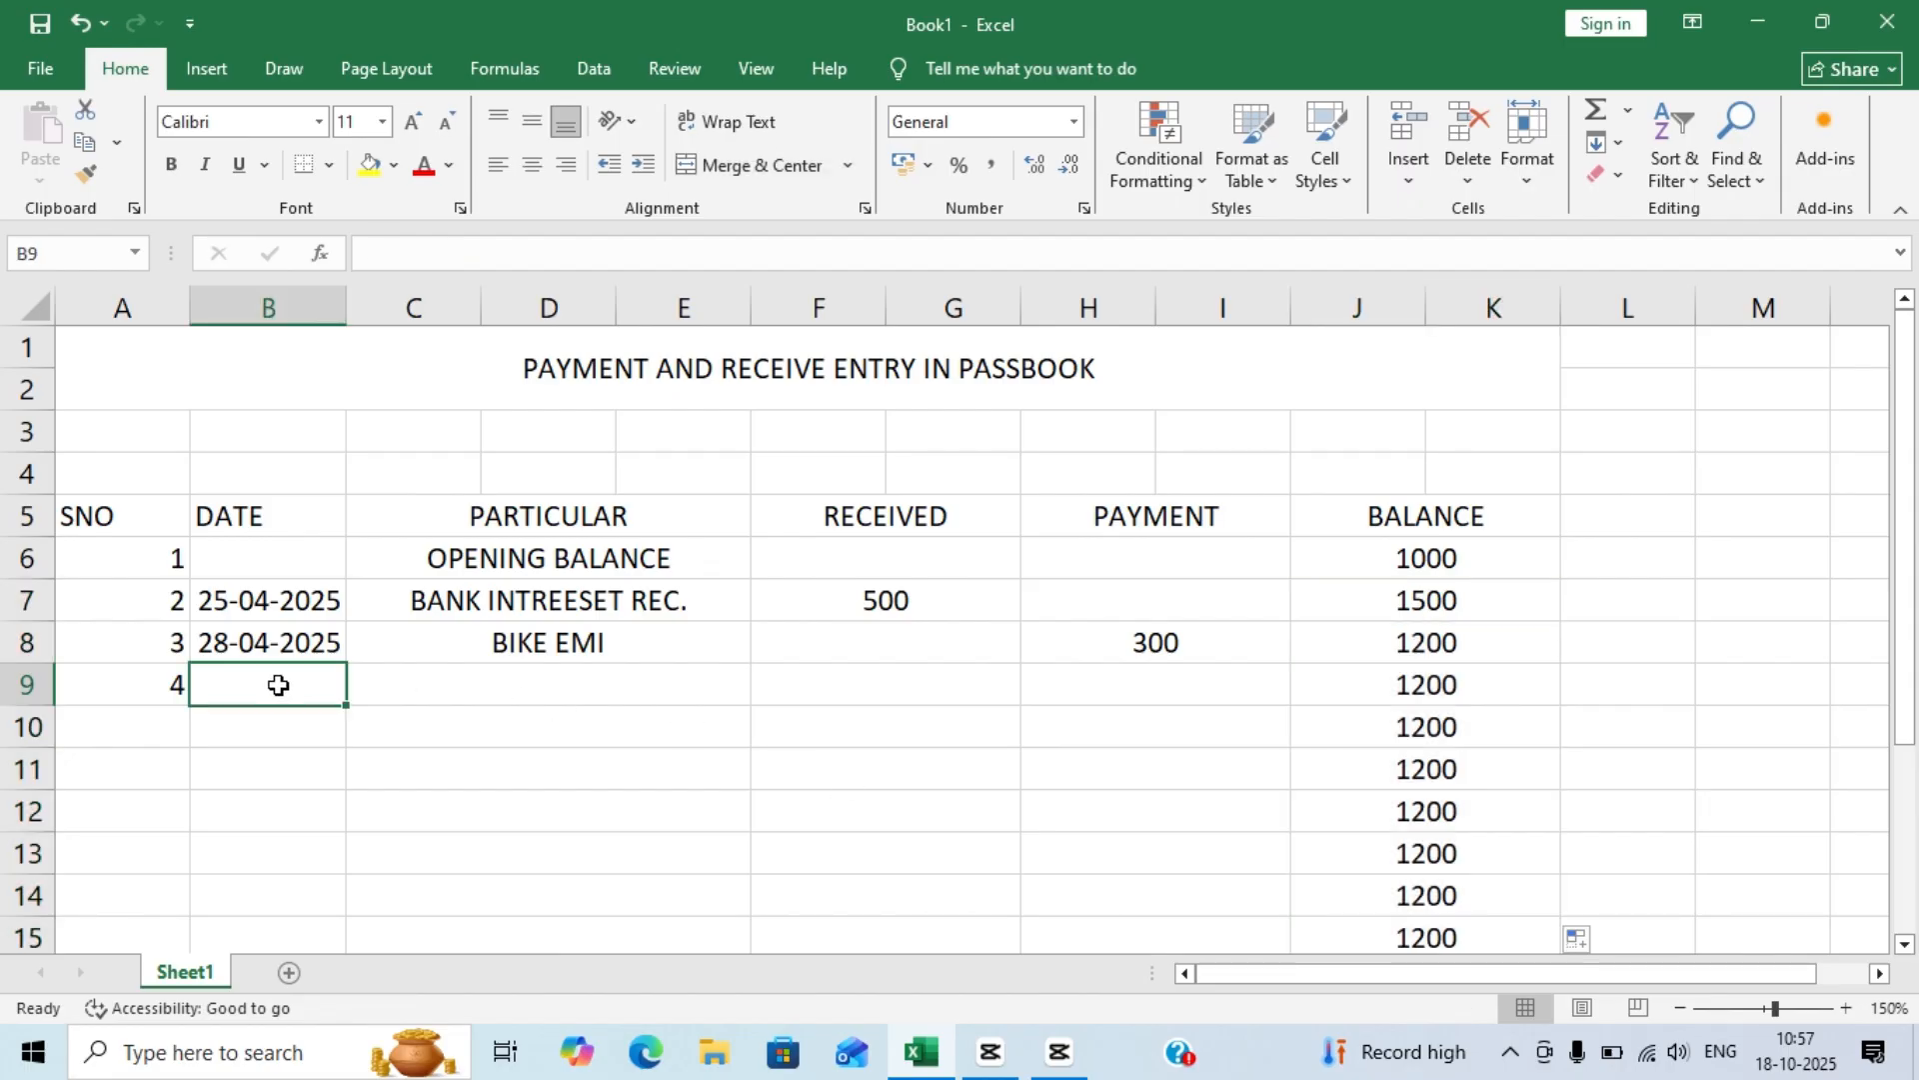
type("25-")
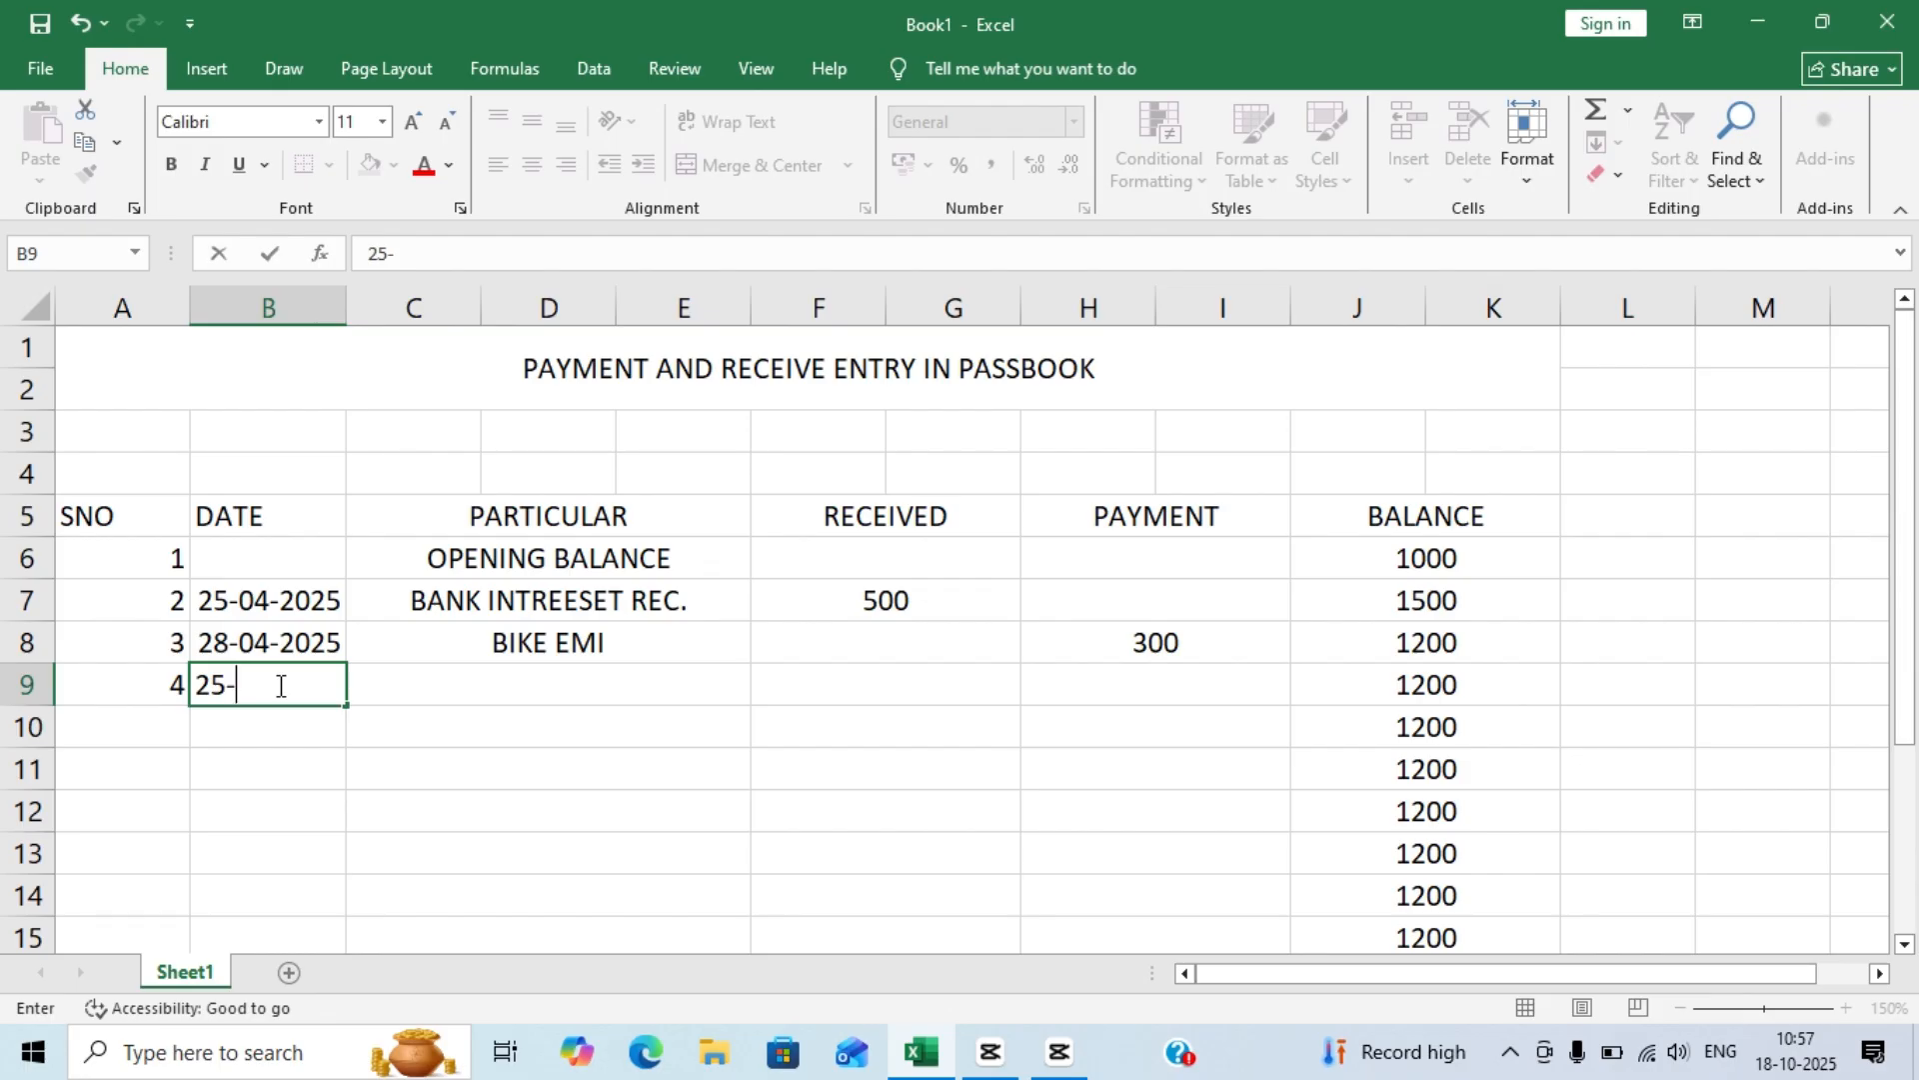
type("05-2025")
key("Return")
left_click(279, 686)
key("Right")
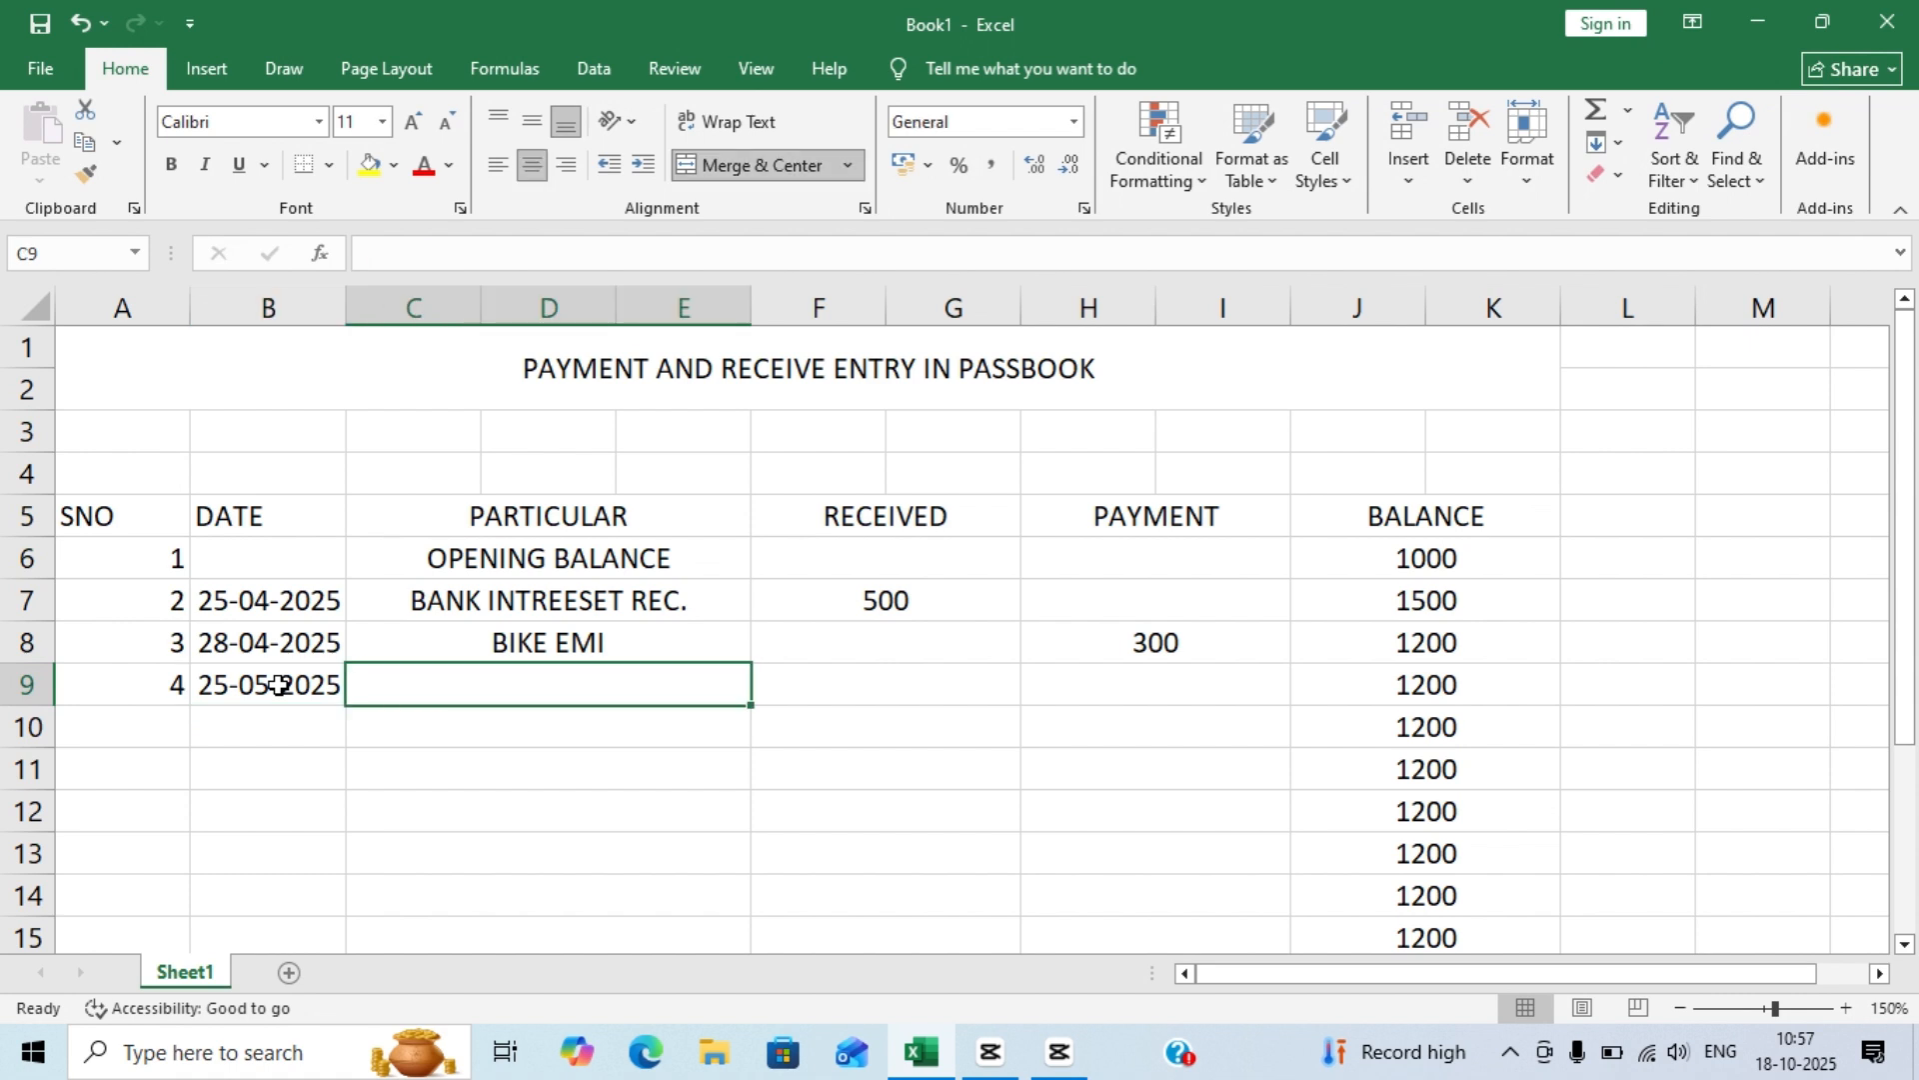
type("LOA")
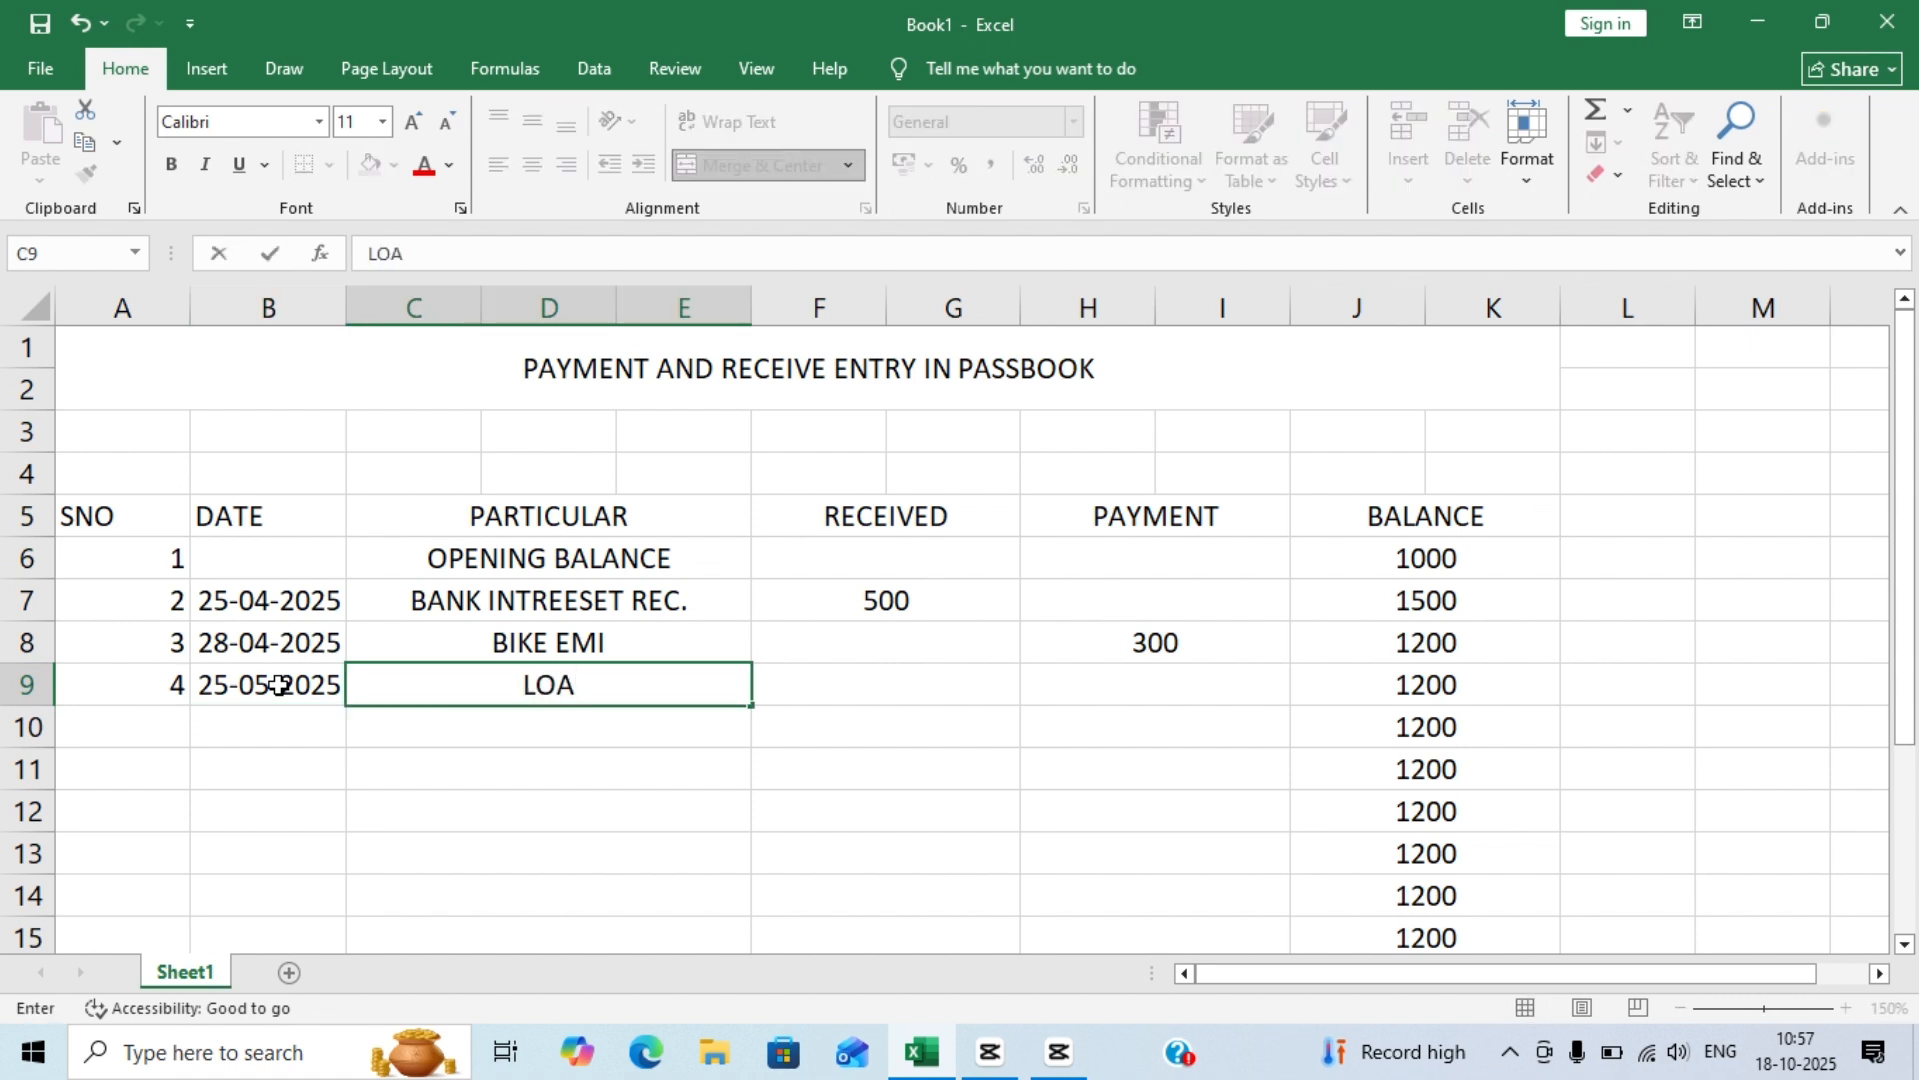
type("N")
- Enter 600 as the payment amount for the LOAN entry in cell H9
left_click(1098, 687)
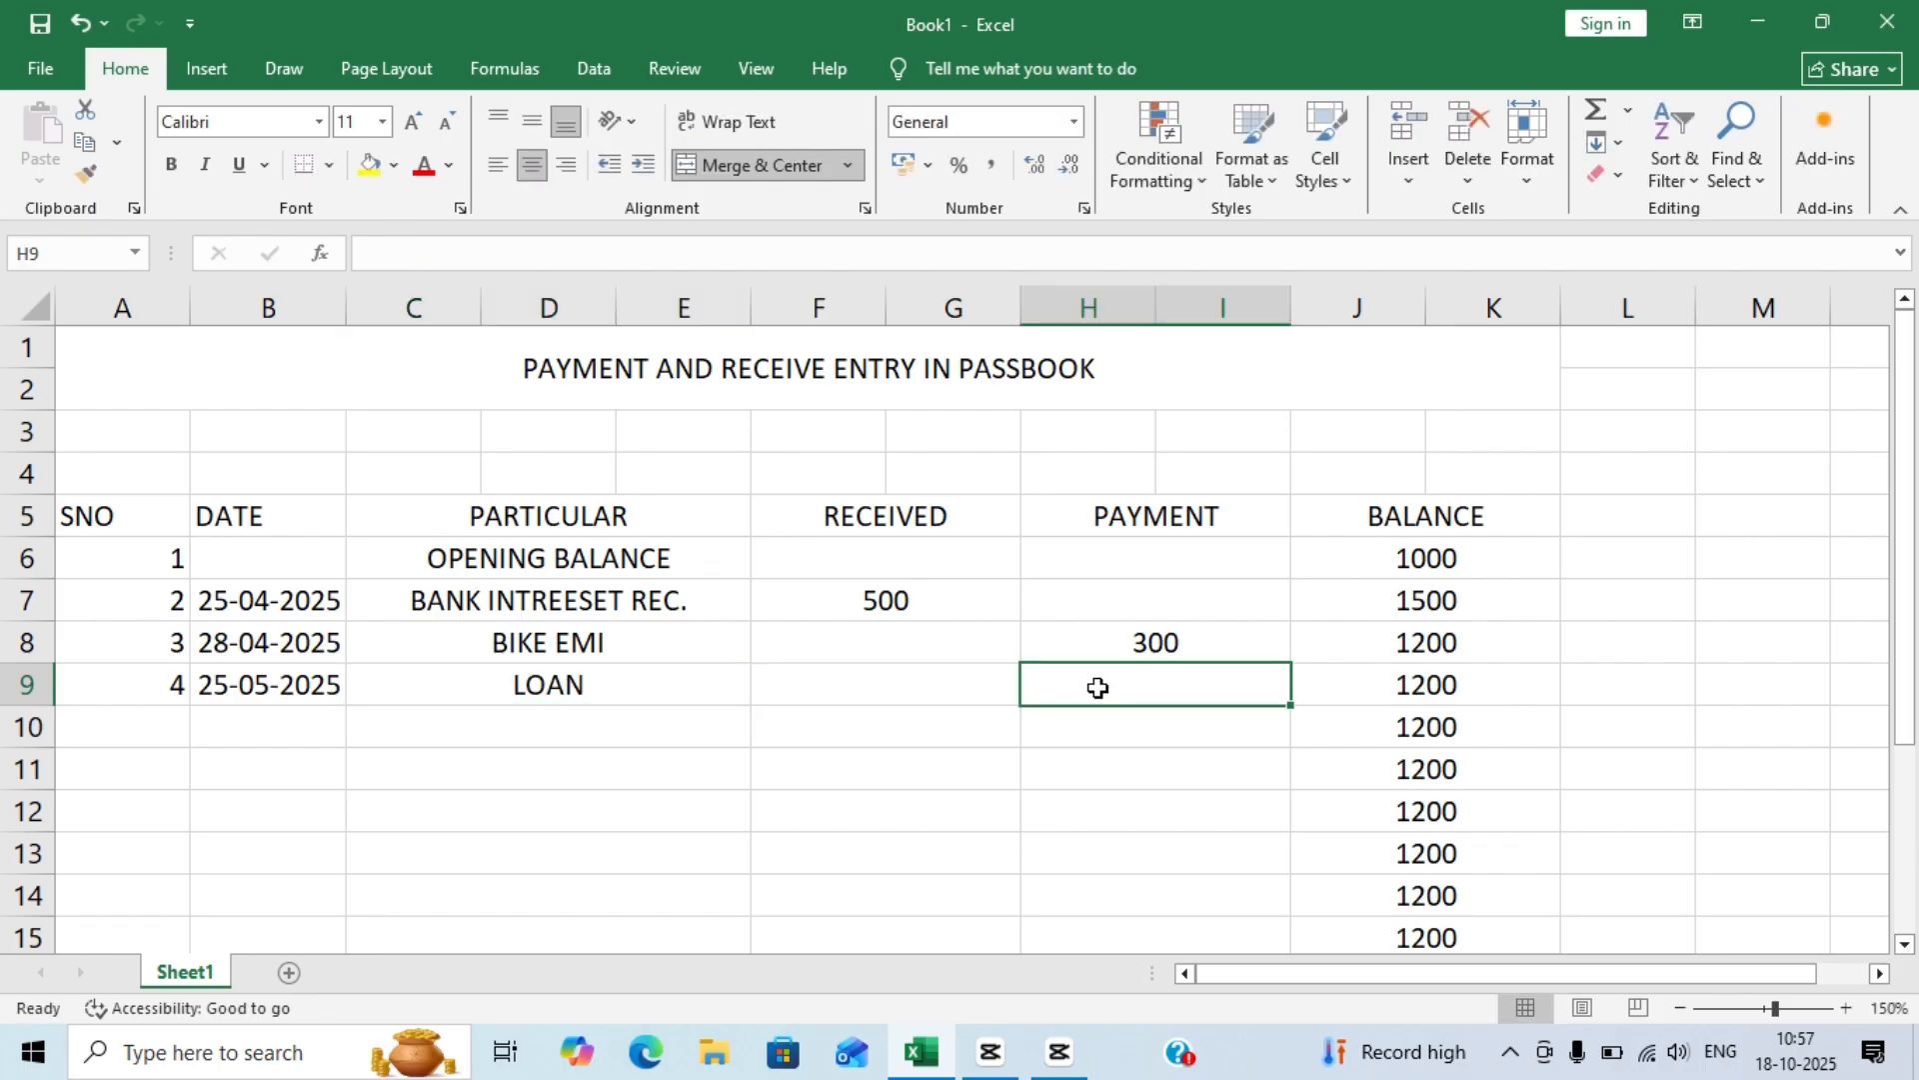
type("600")
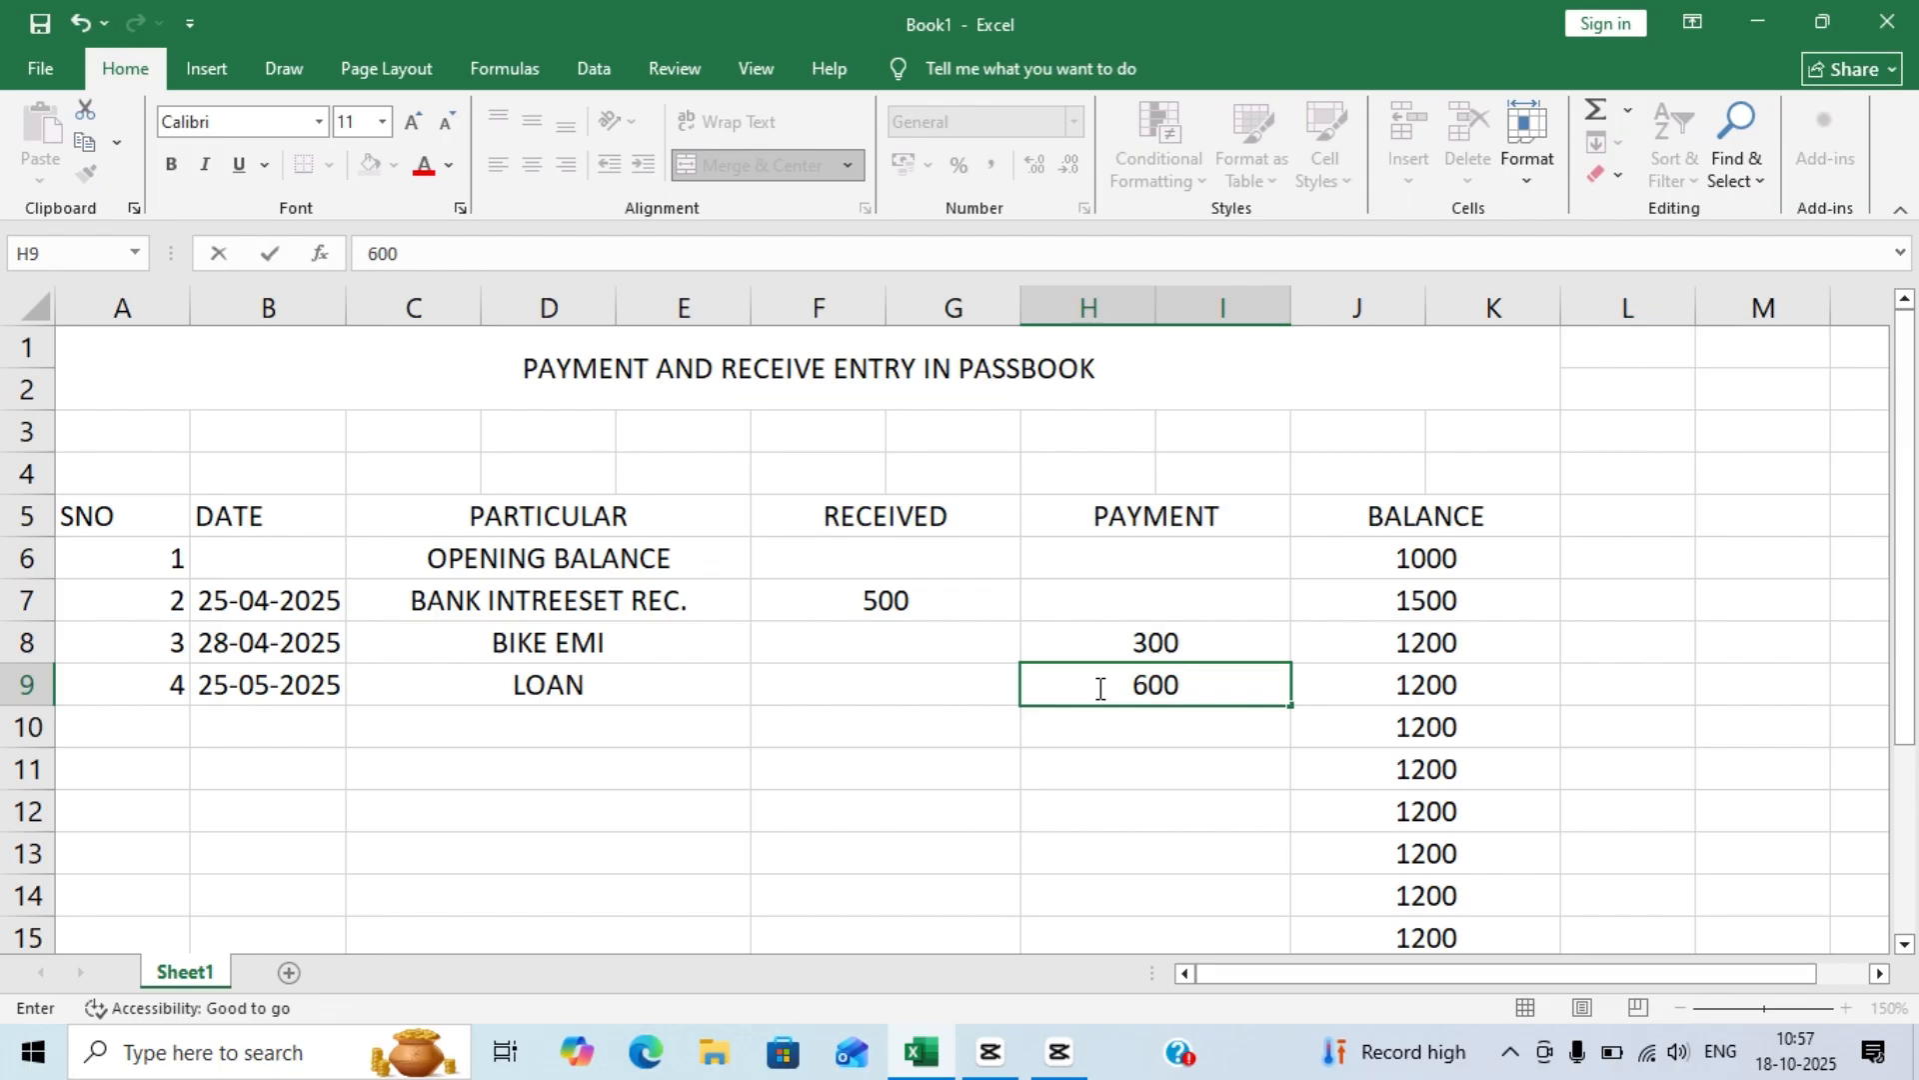
key("Return")
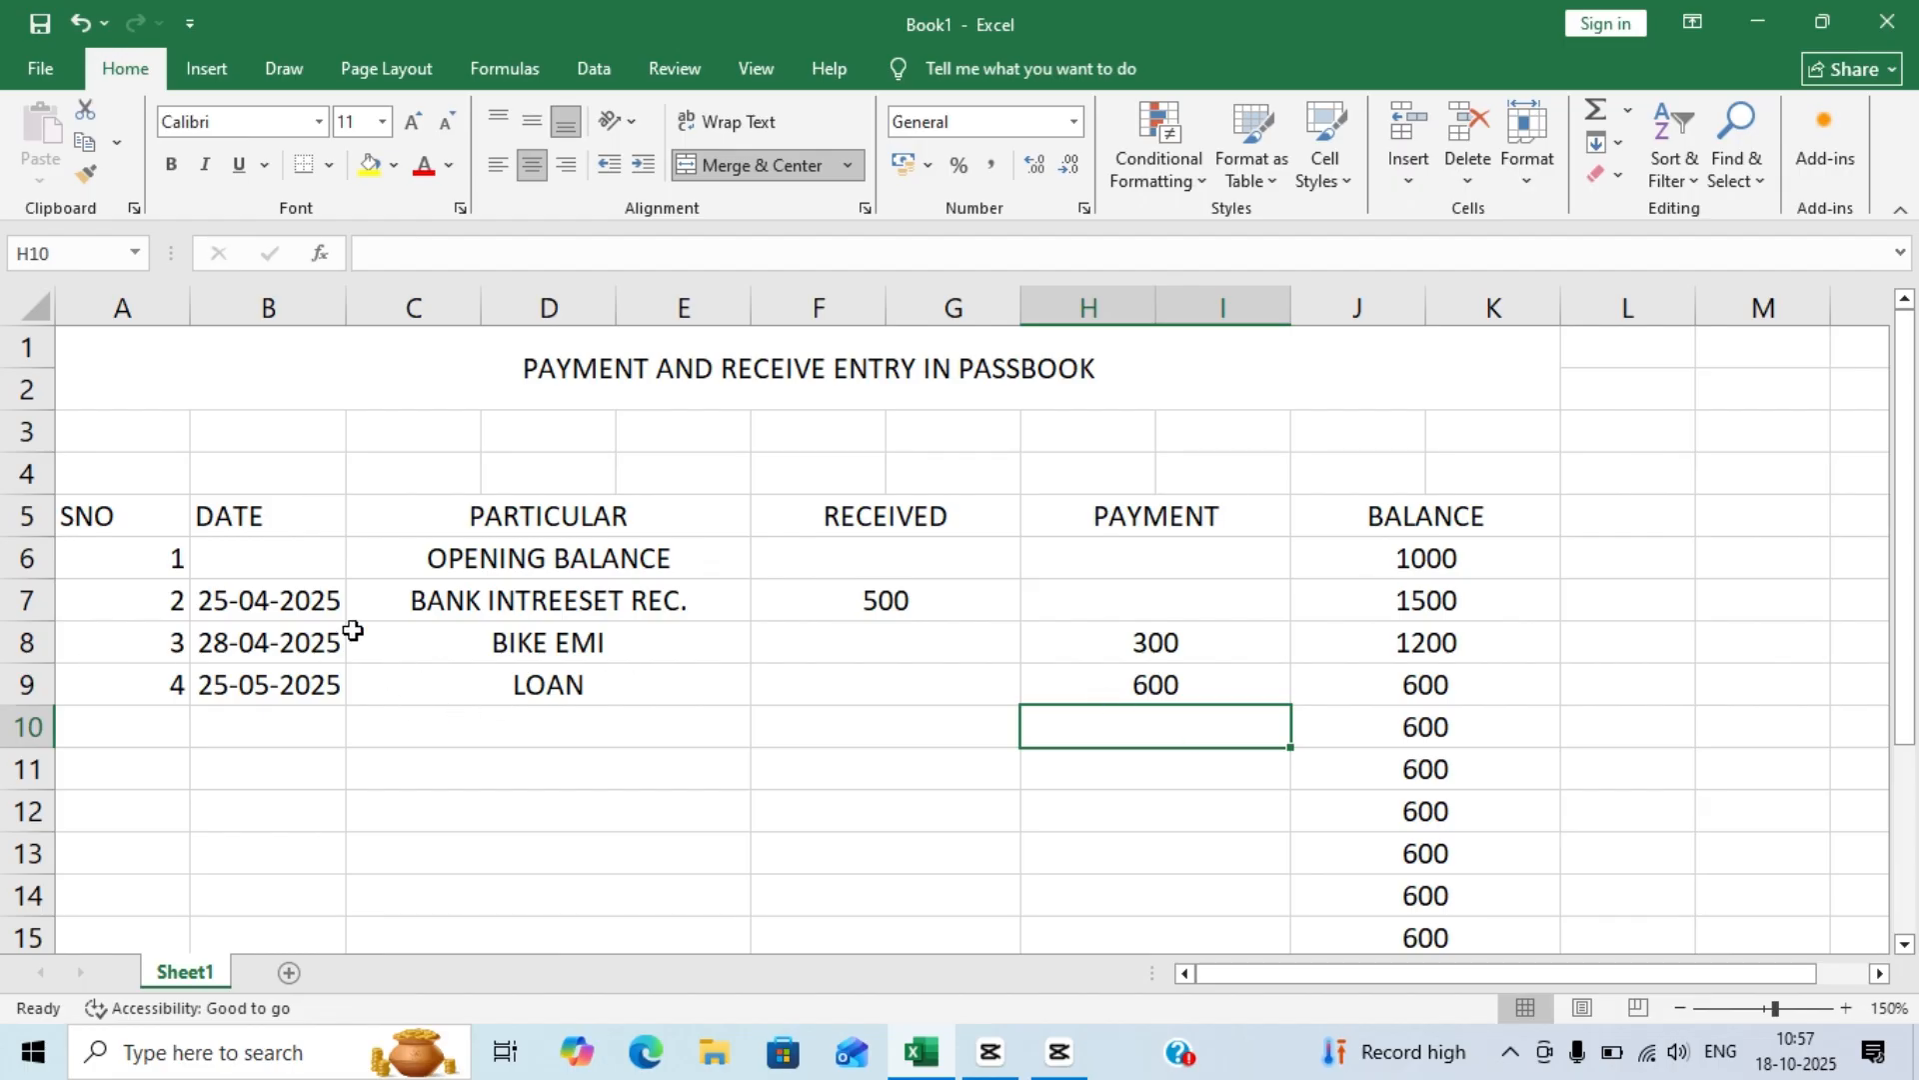
- Continue the serial numbers from 5 to 10 in cells A10 through A15
left_click(146, 727)
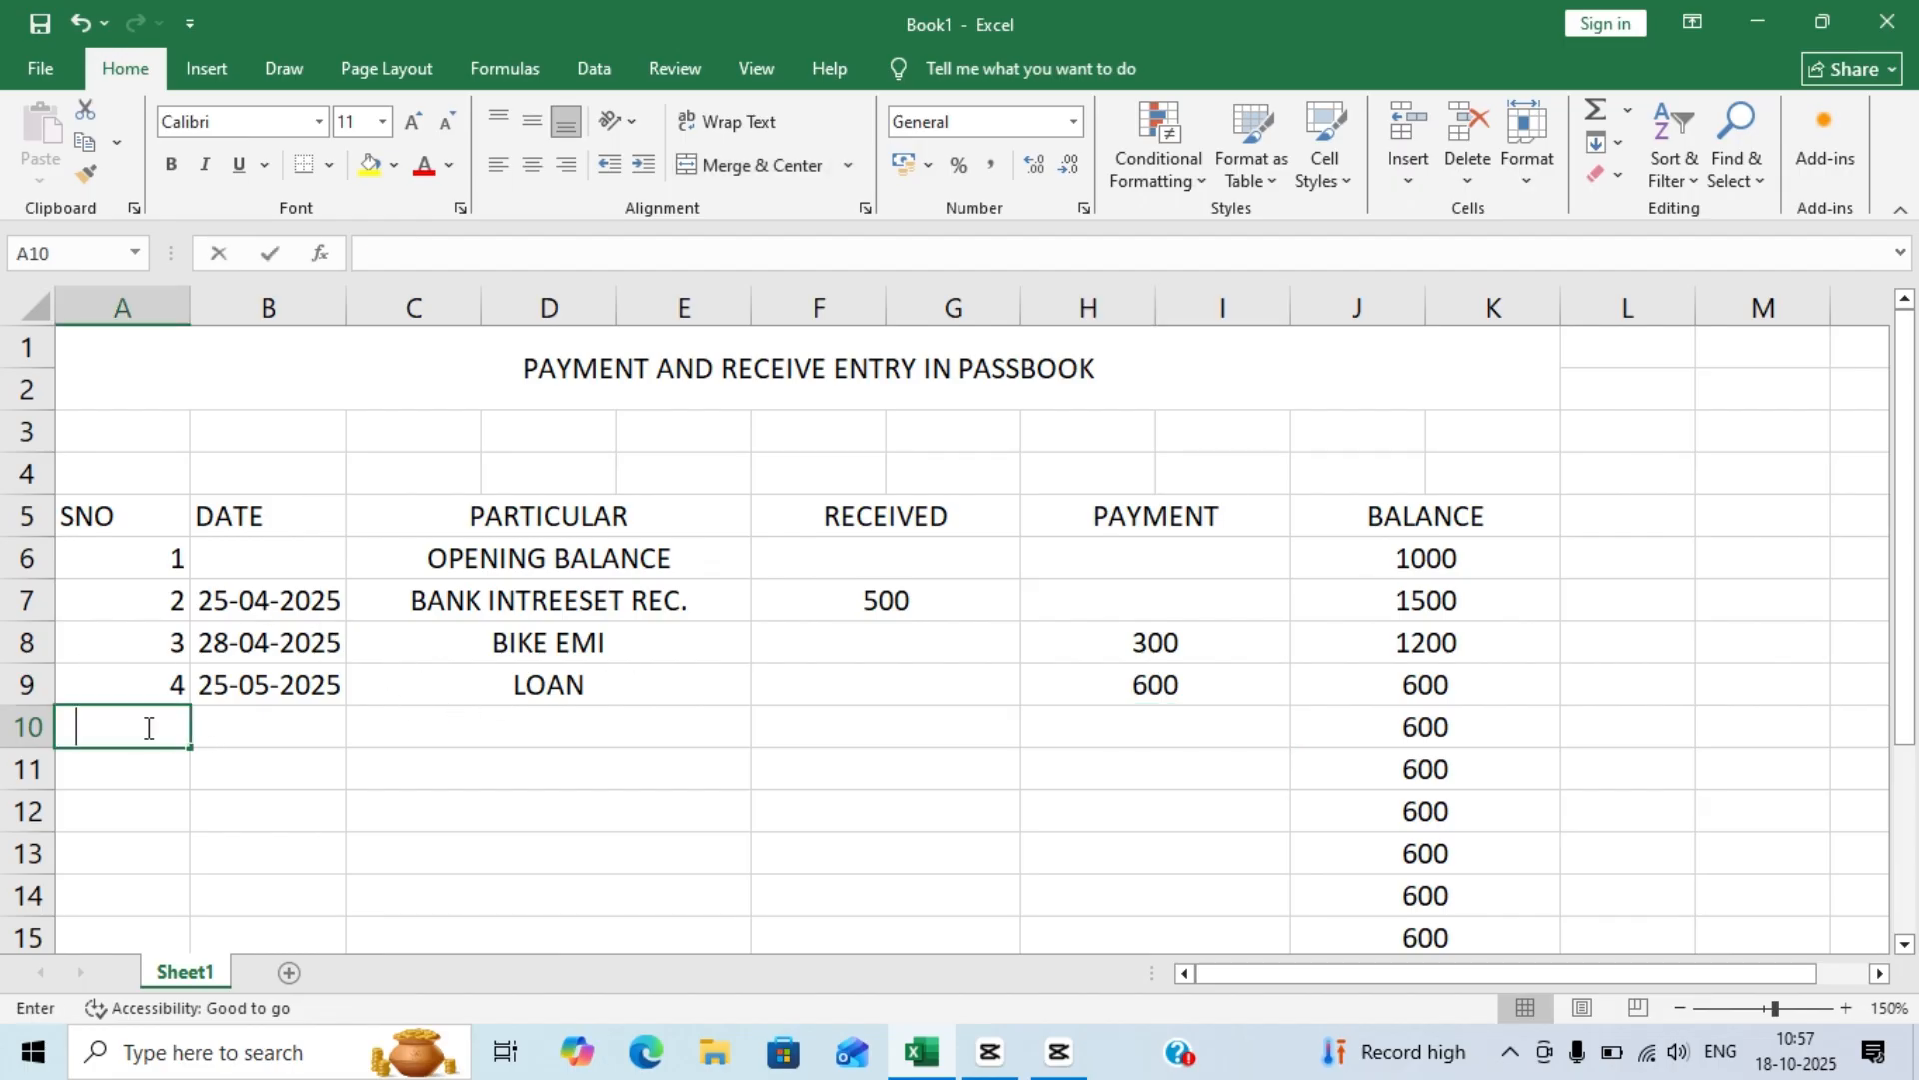
type("5")
key("Return")
type("6")
key("Return")
type("7")
key("Return")
type("8")
key("Return")
type("9")
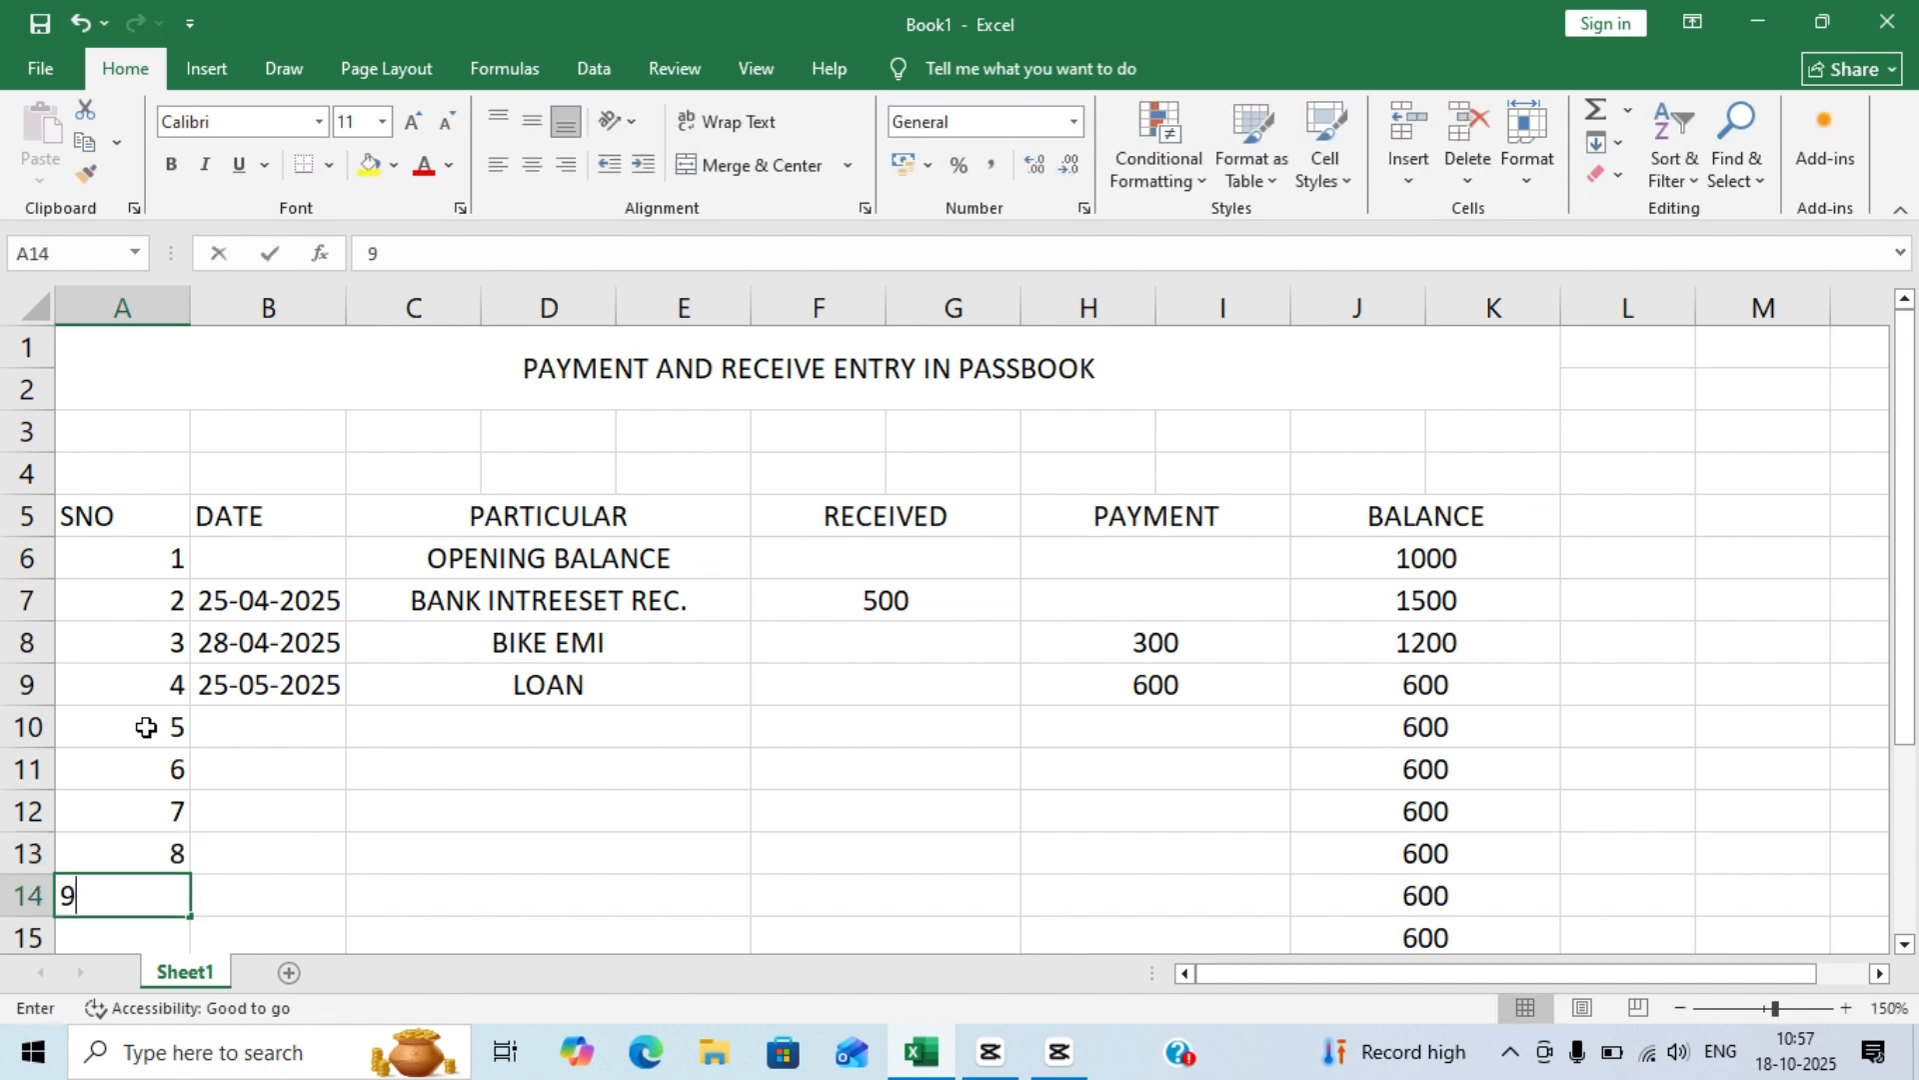
key("Return")
type("10")
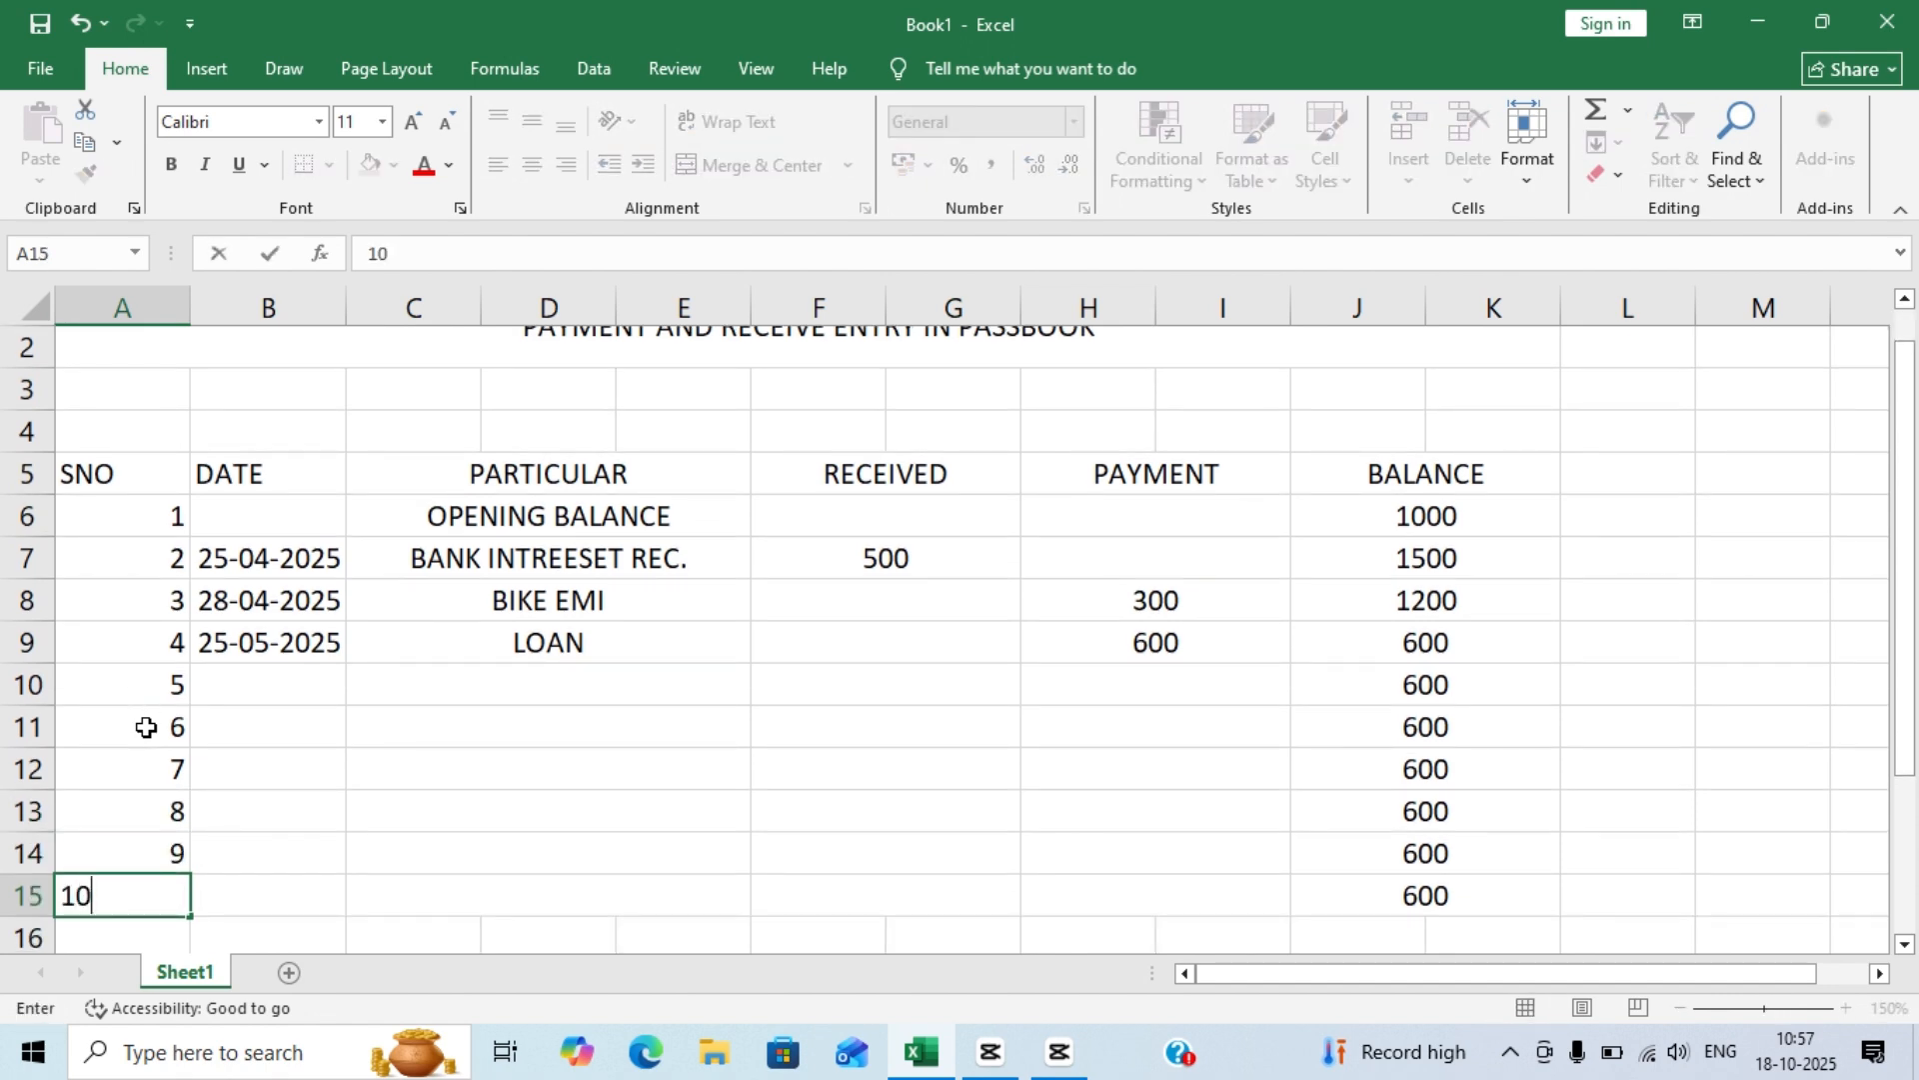
- Enter the dates 26-05-2025, 28-06-2025 and 29-06-2025 in cells B10, B11 and B12
left_click(307, 667)
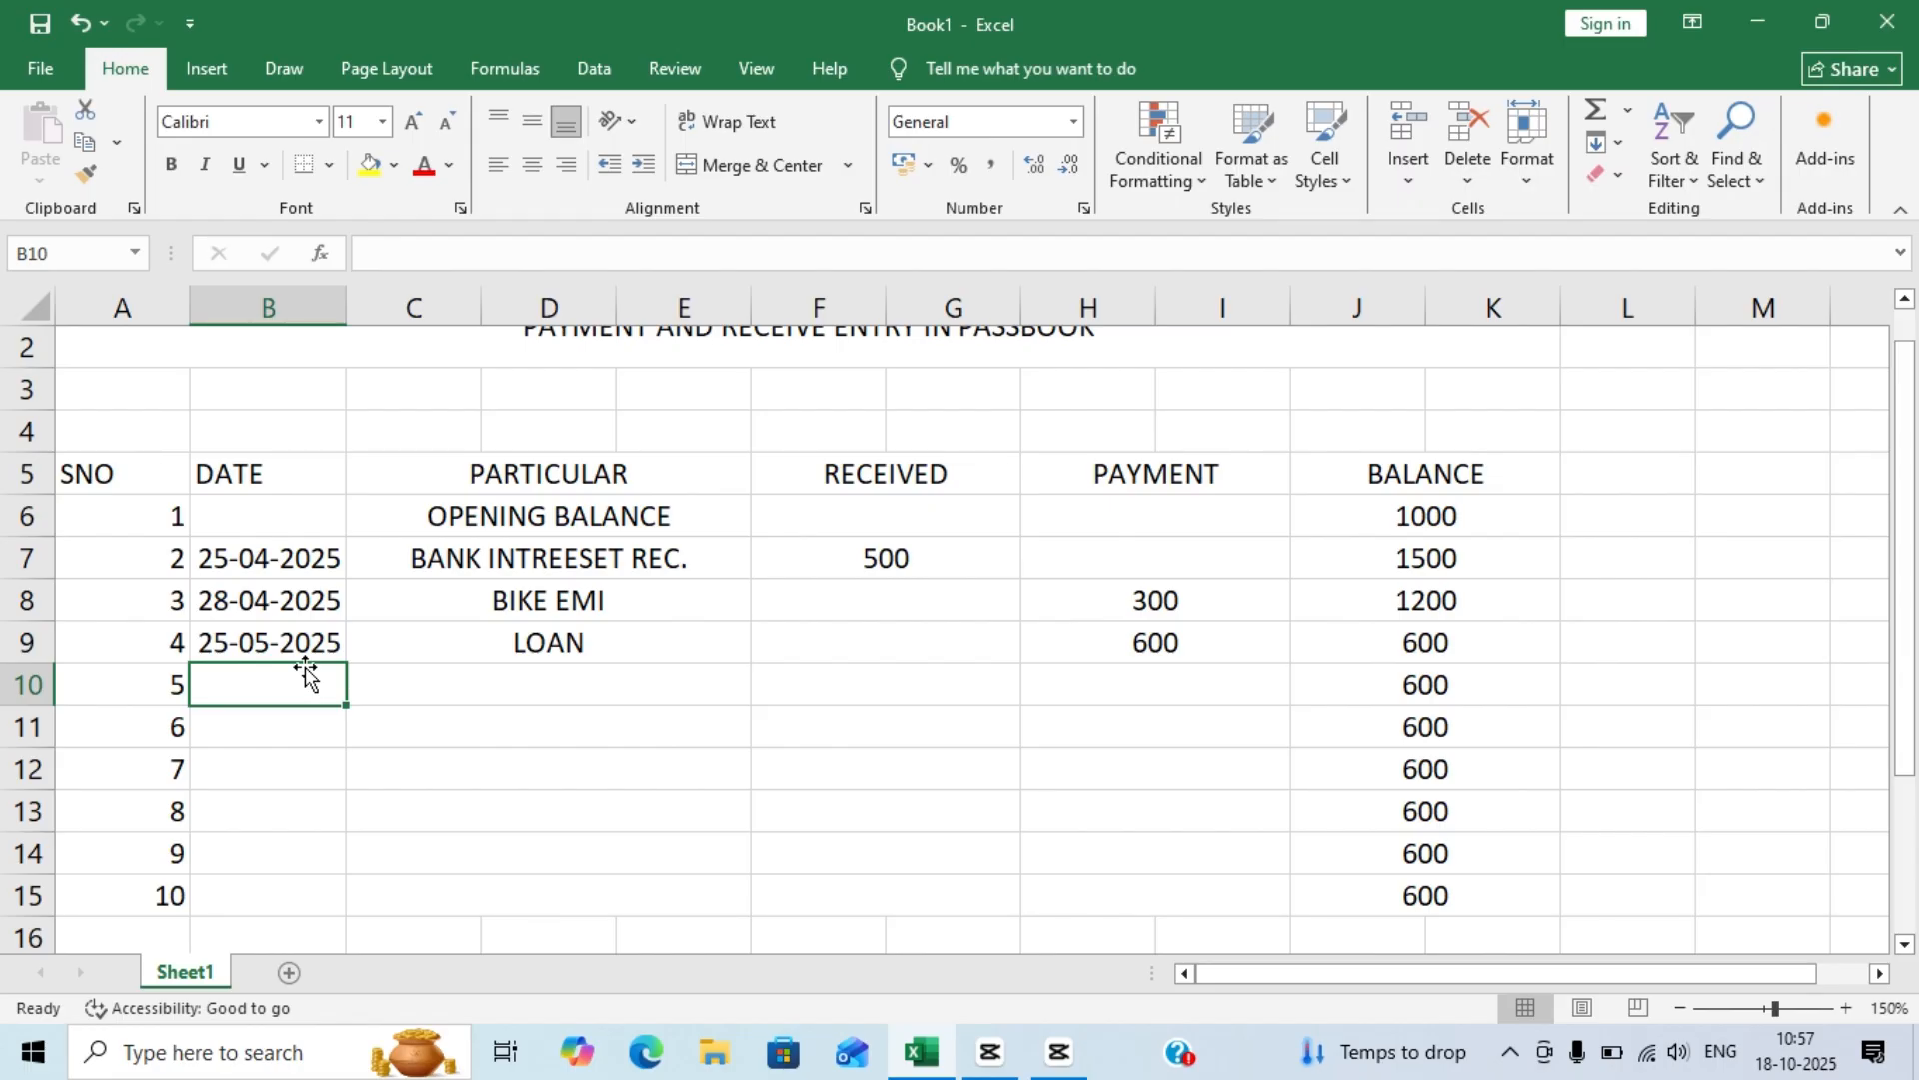
type("26-05-2025")
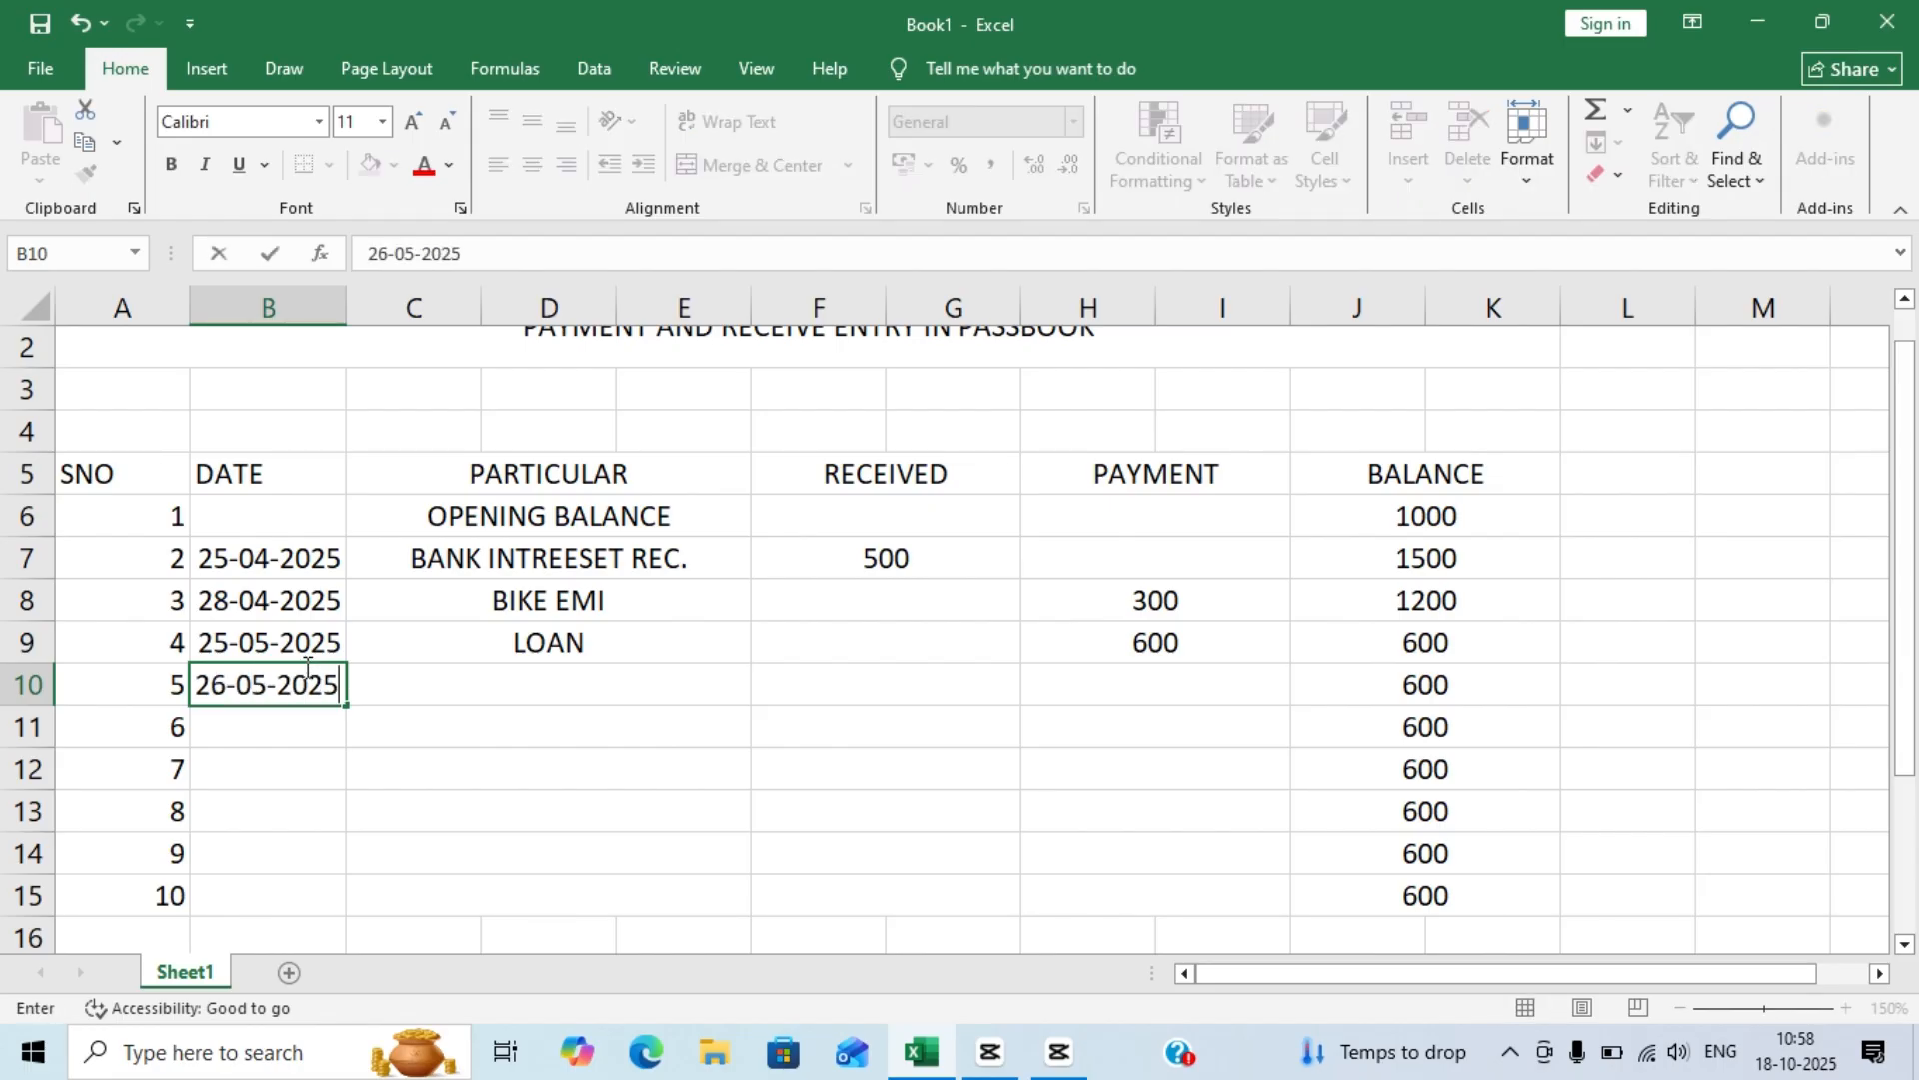
key("Return")
type("28-06-")
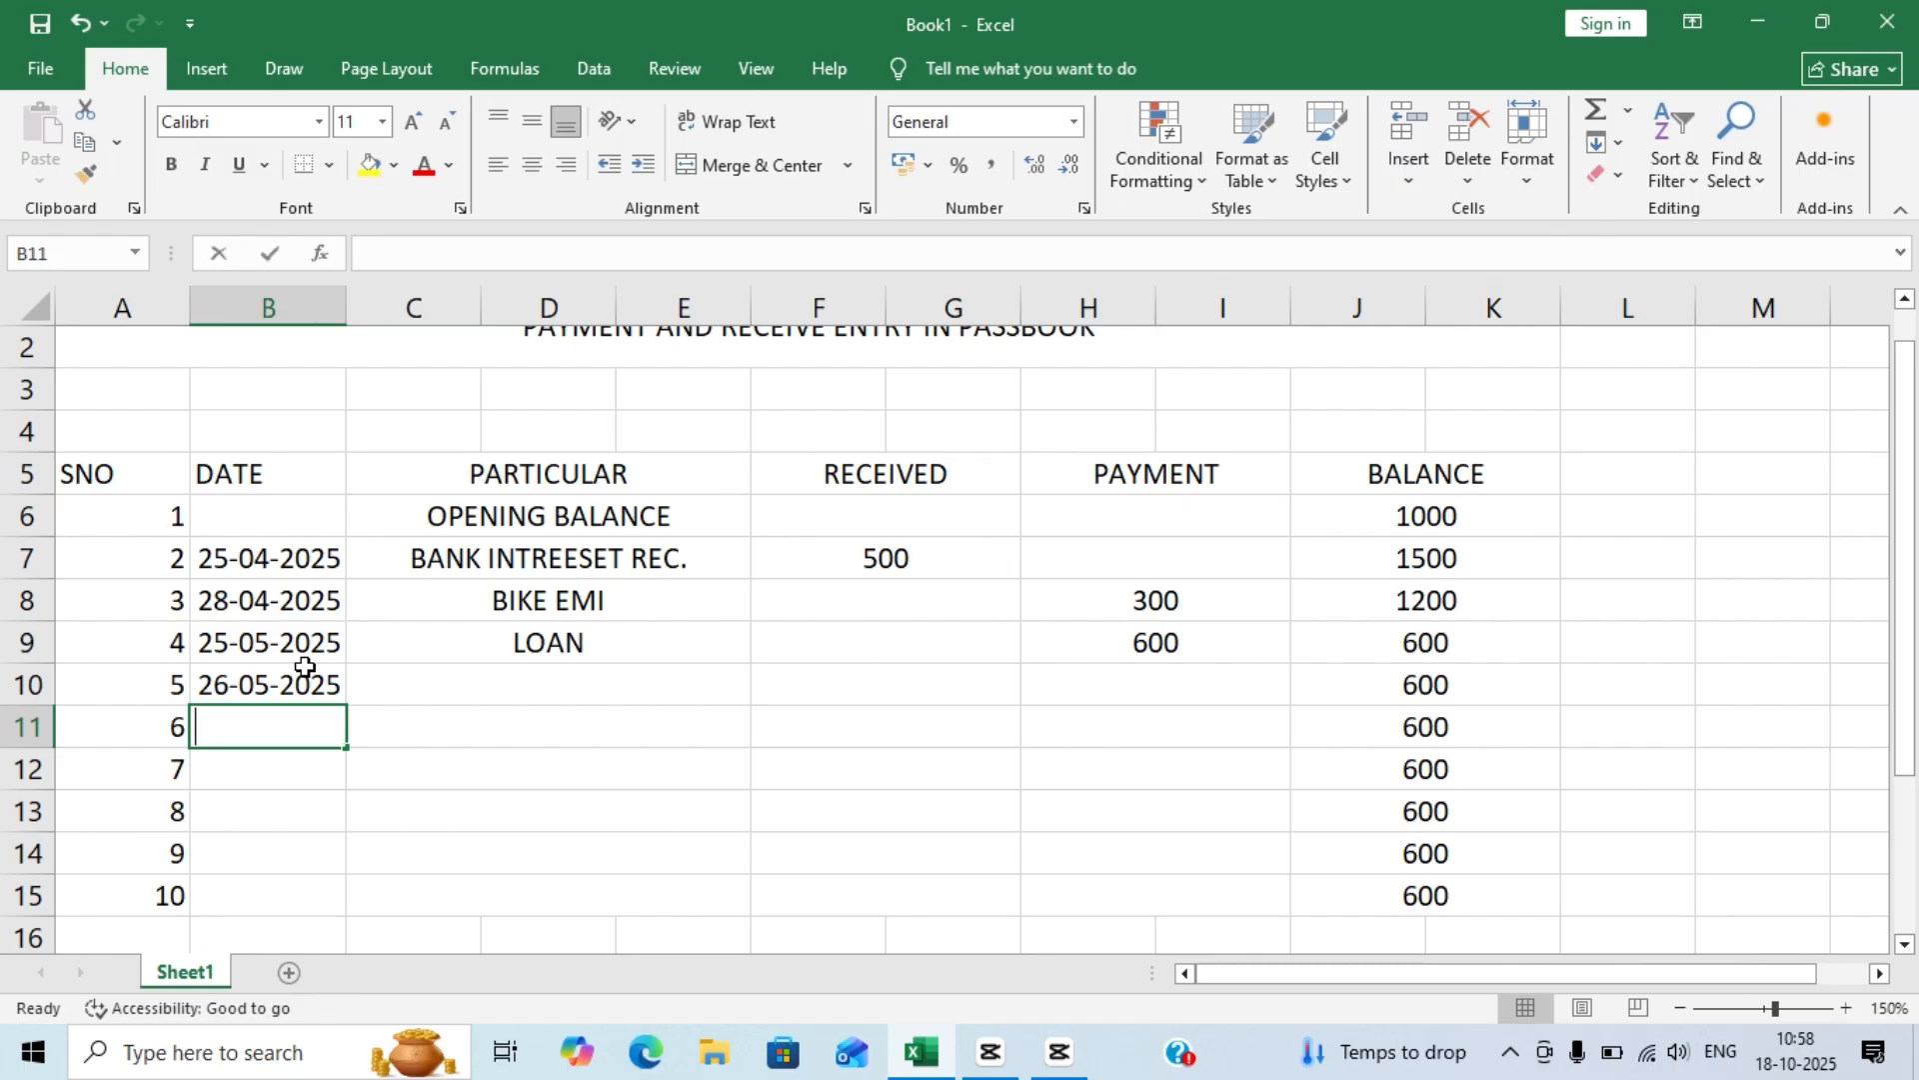
type("2025")
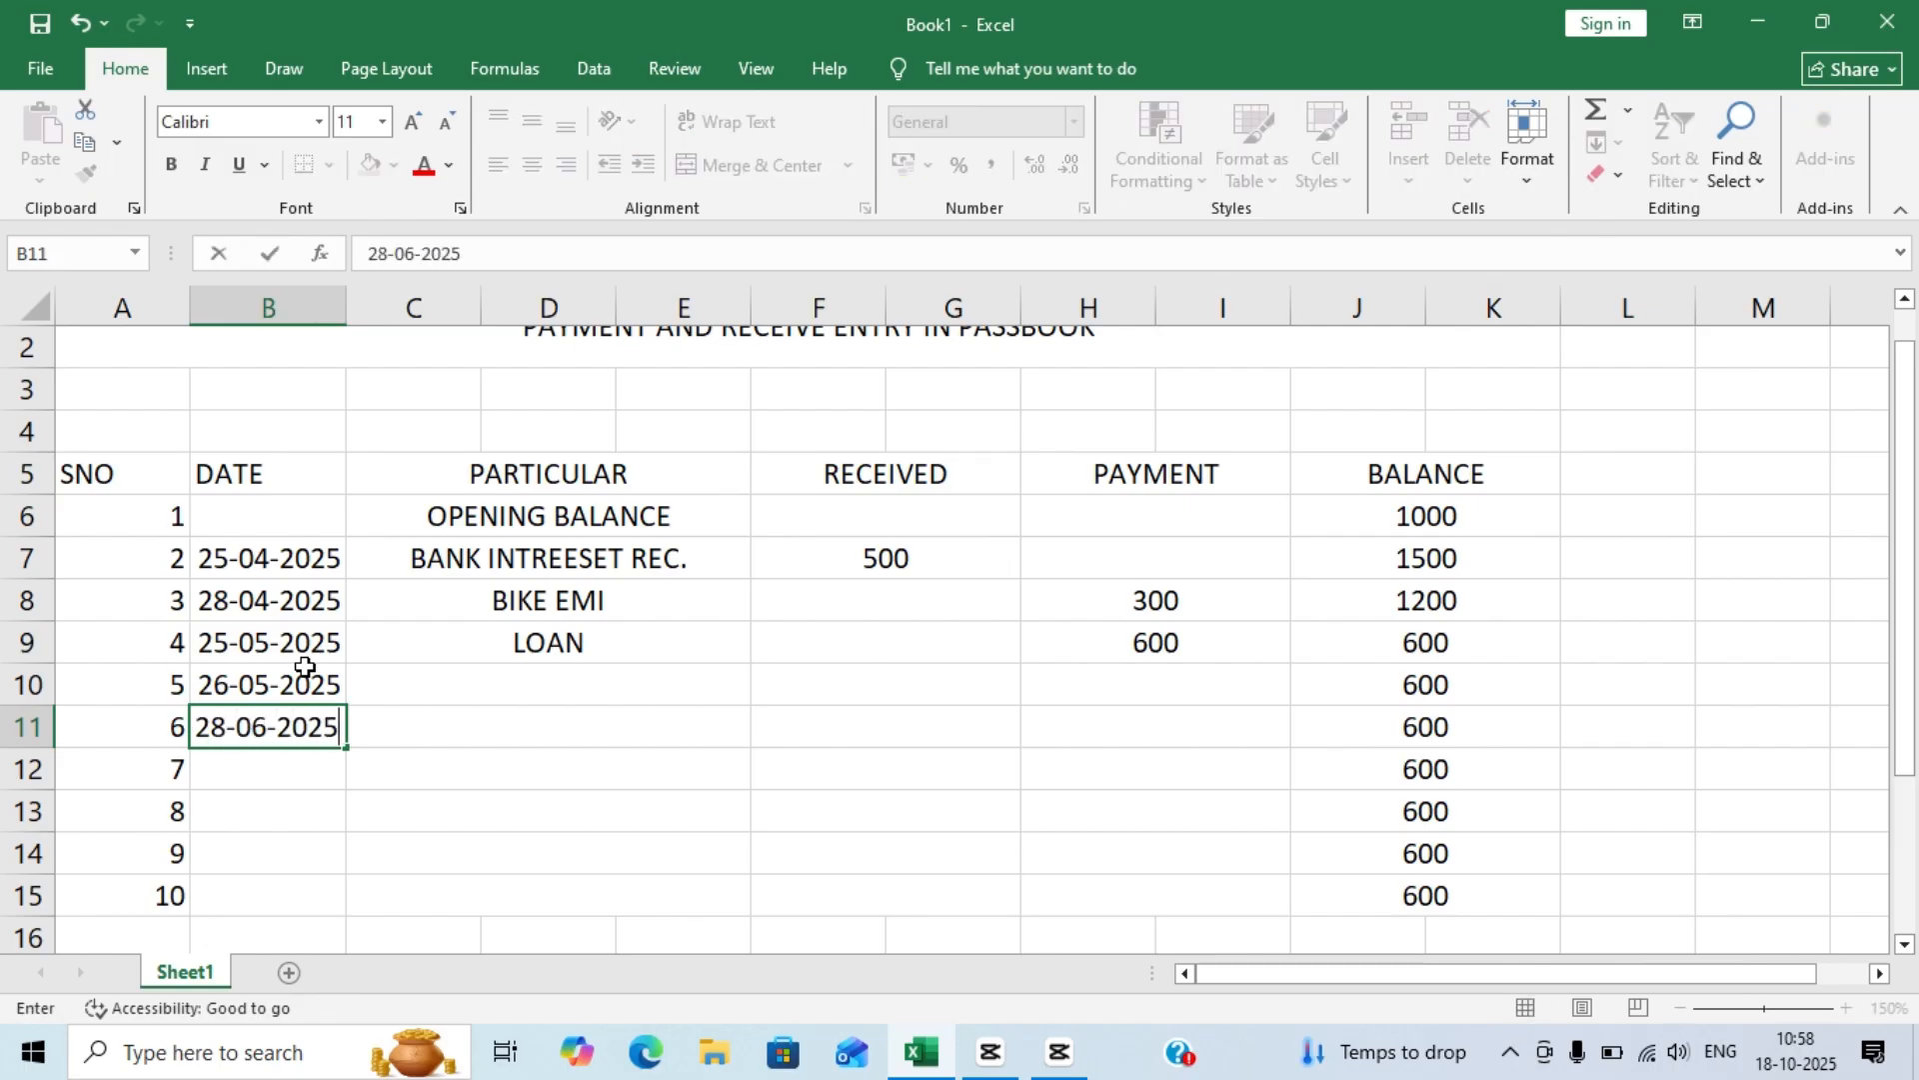
key("Return")
type("39")
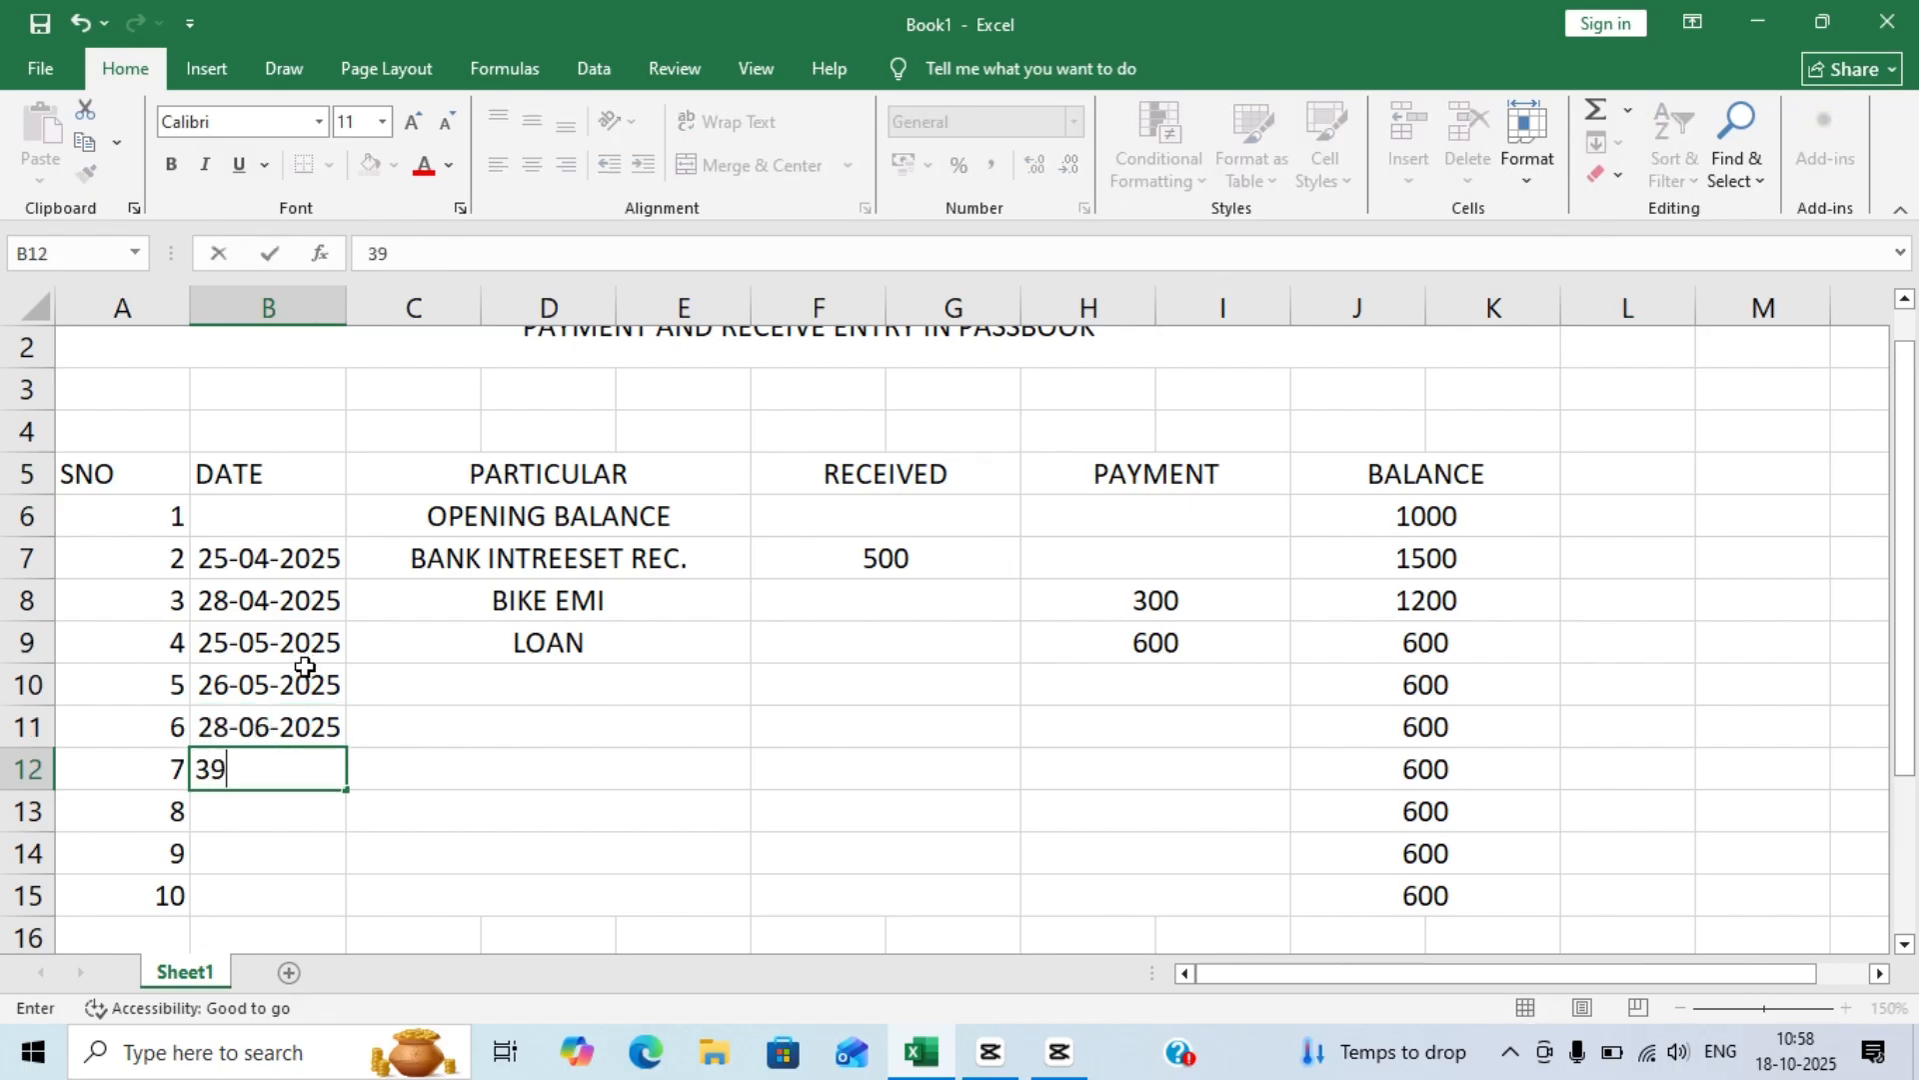
key("BackSpace")
key("BackSpace")
type("29-06-2025")
key("Return")
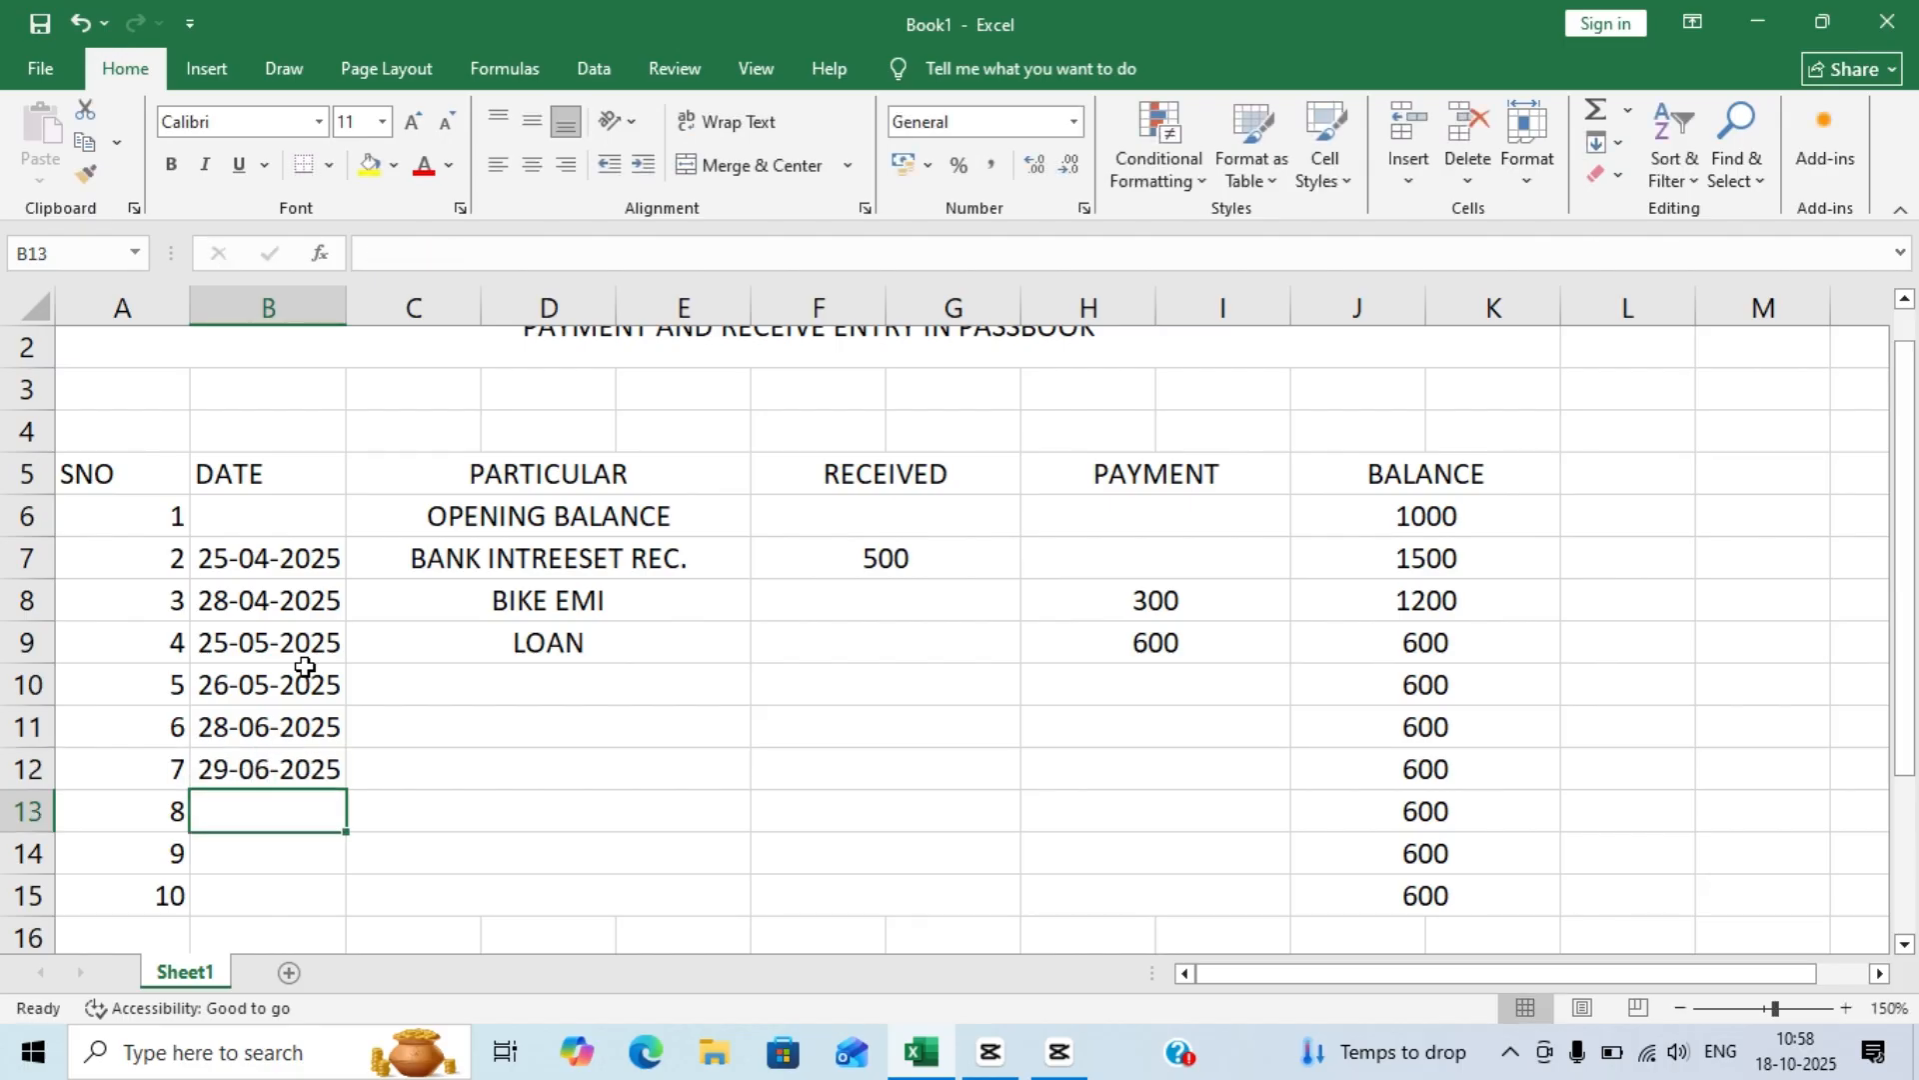
- Enter the dates 01-08-2025, 05-08-2025 and 21-09-2025 in cells B13, B14 and B15
type("01-08-202")
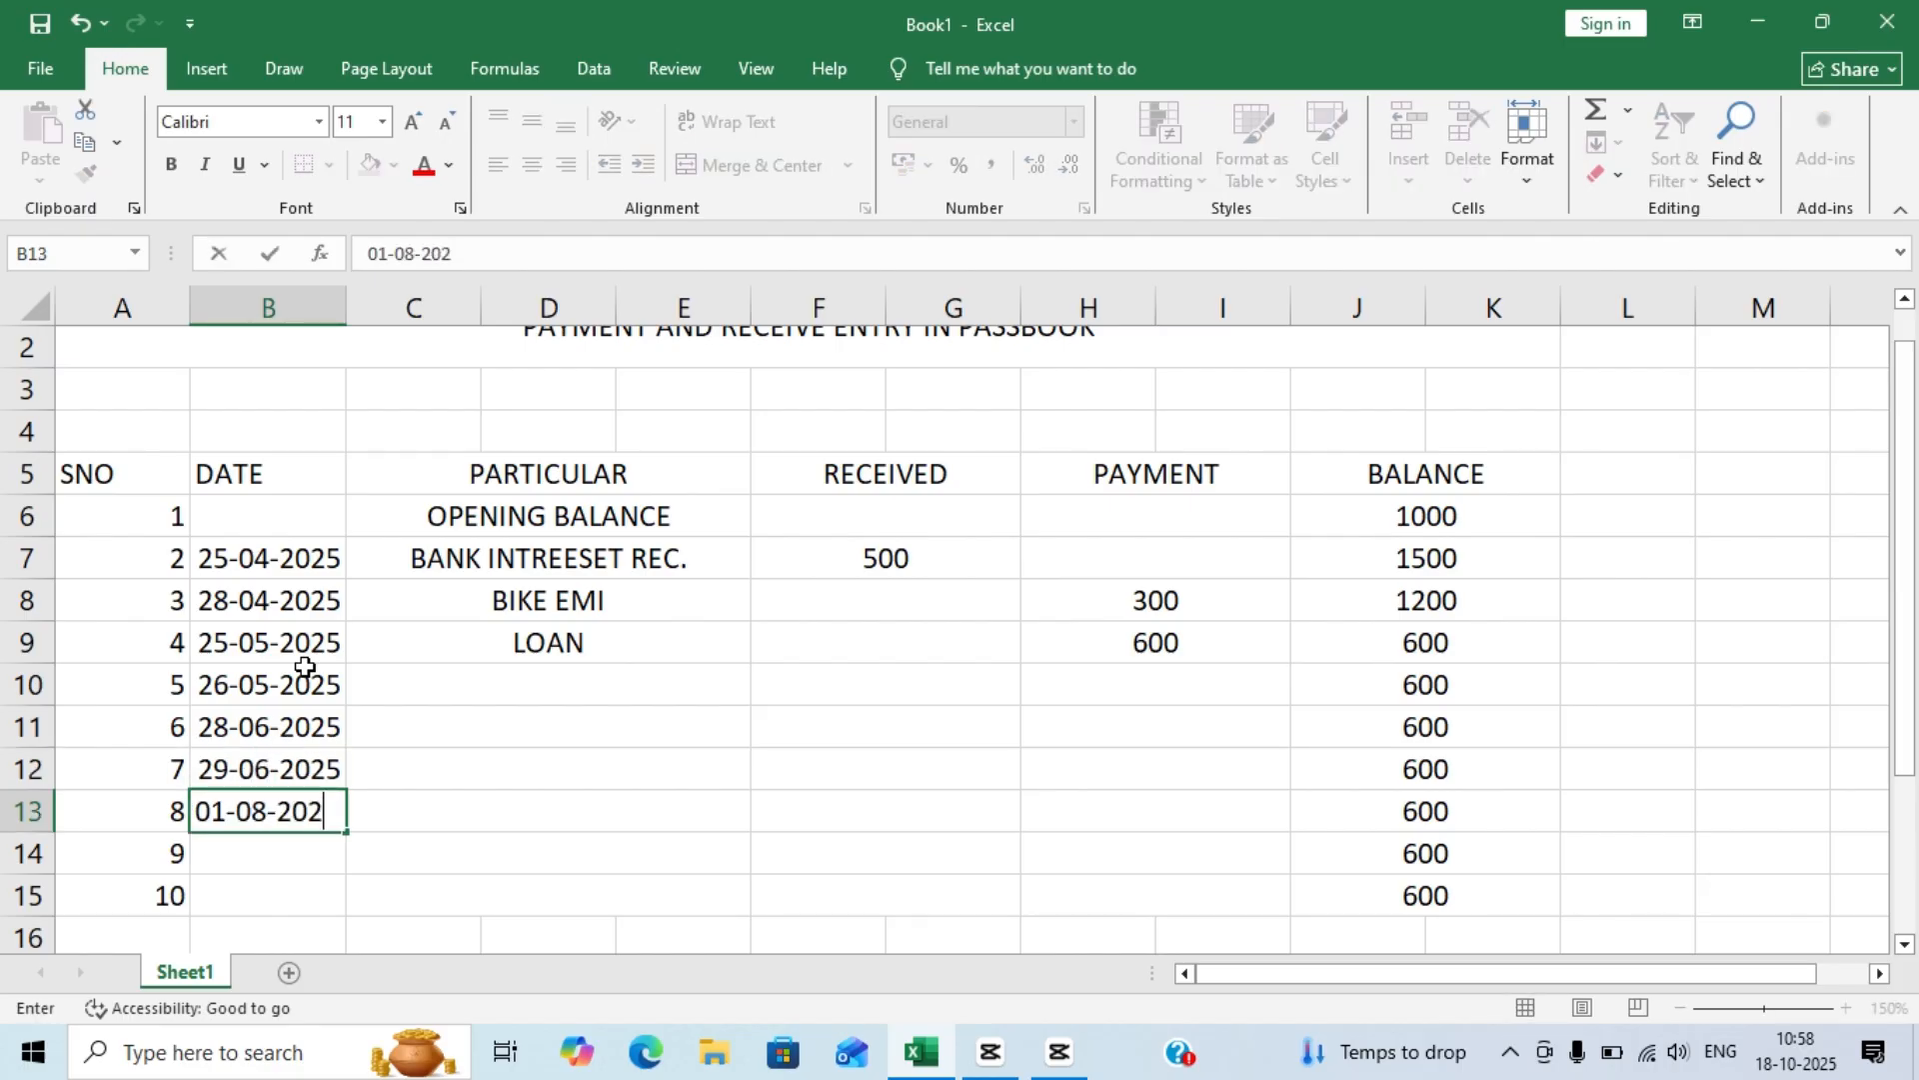
type("5")
key("Return")
type("05-")
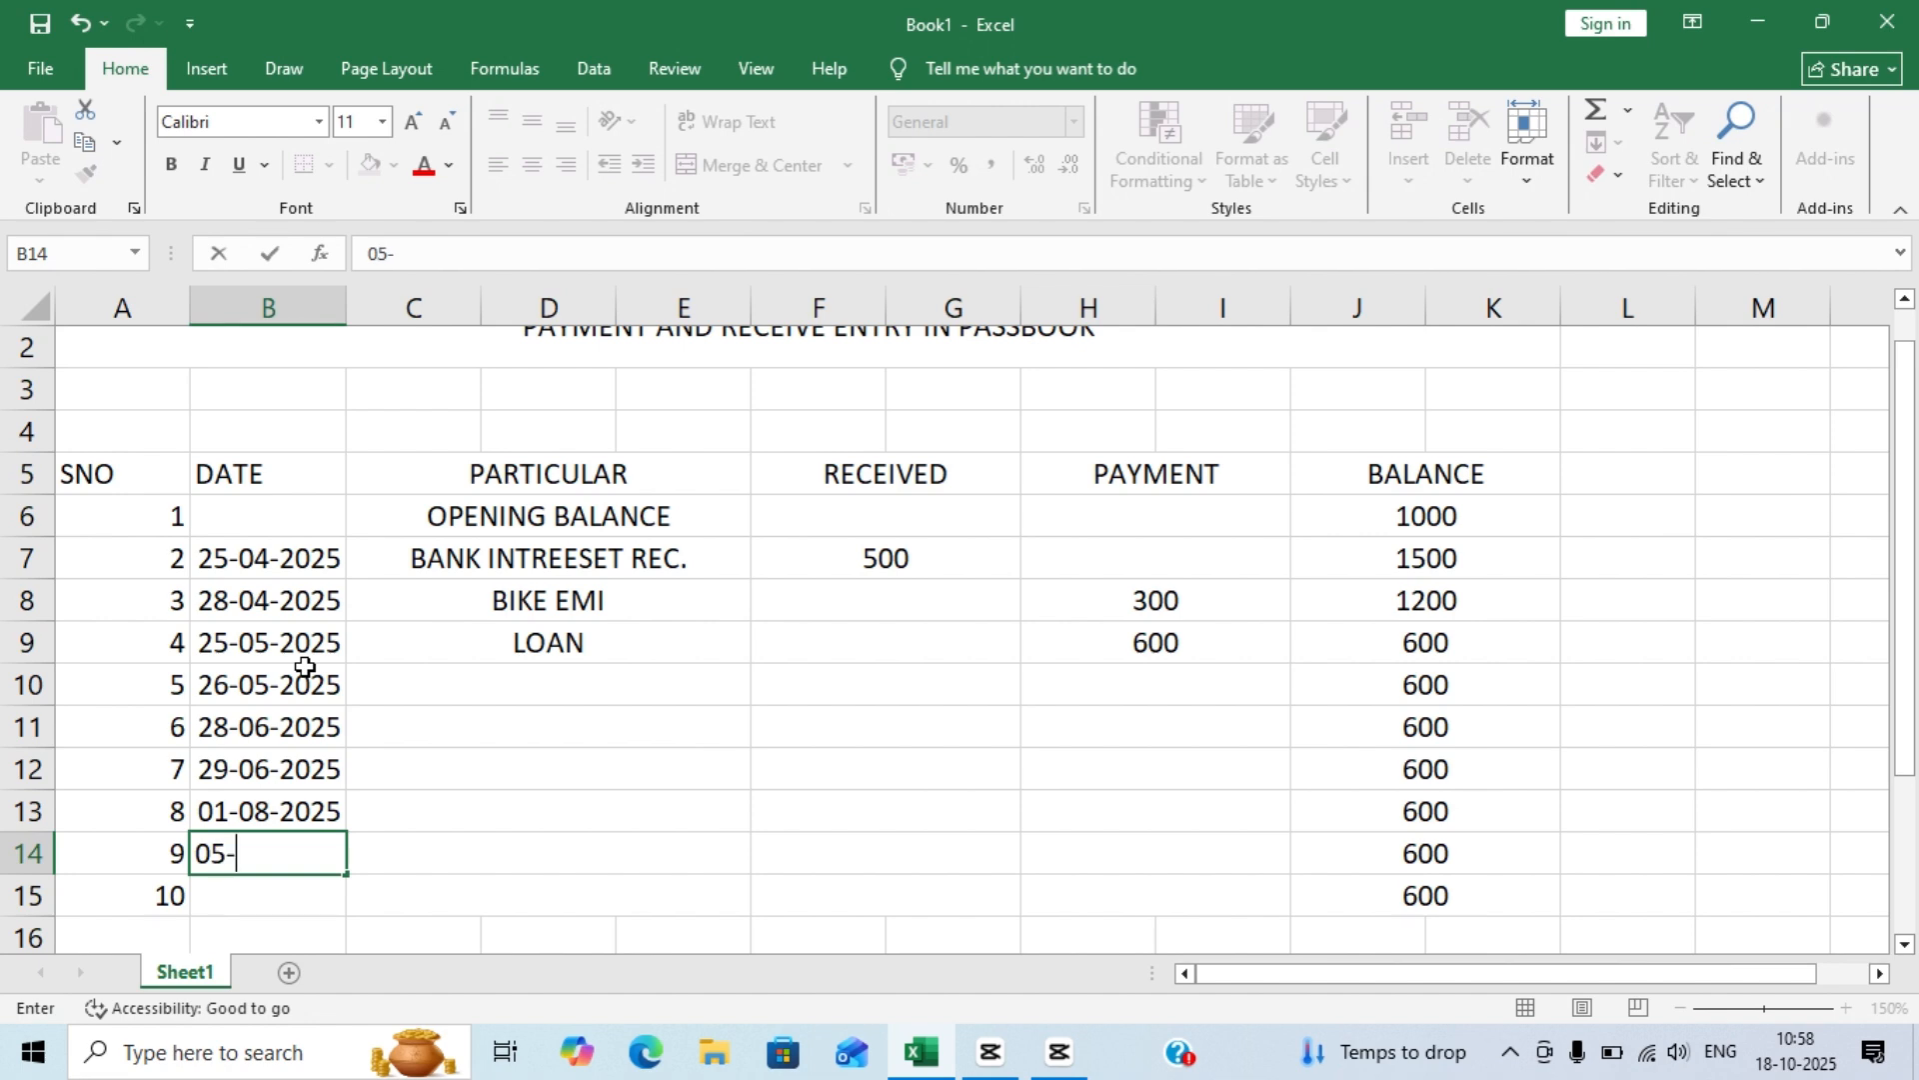
type("08-2025")
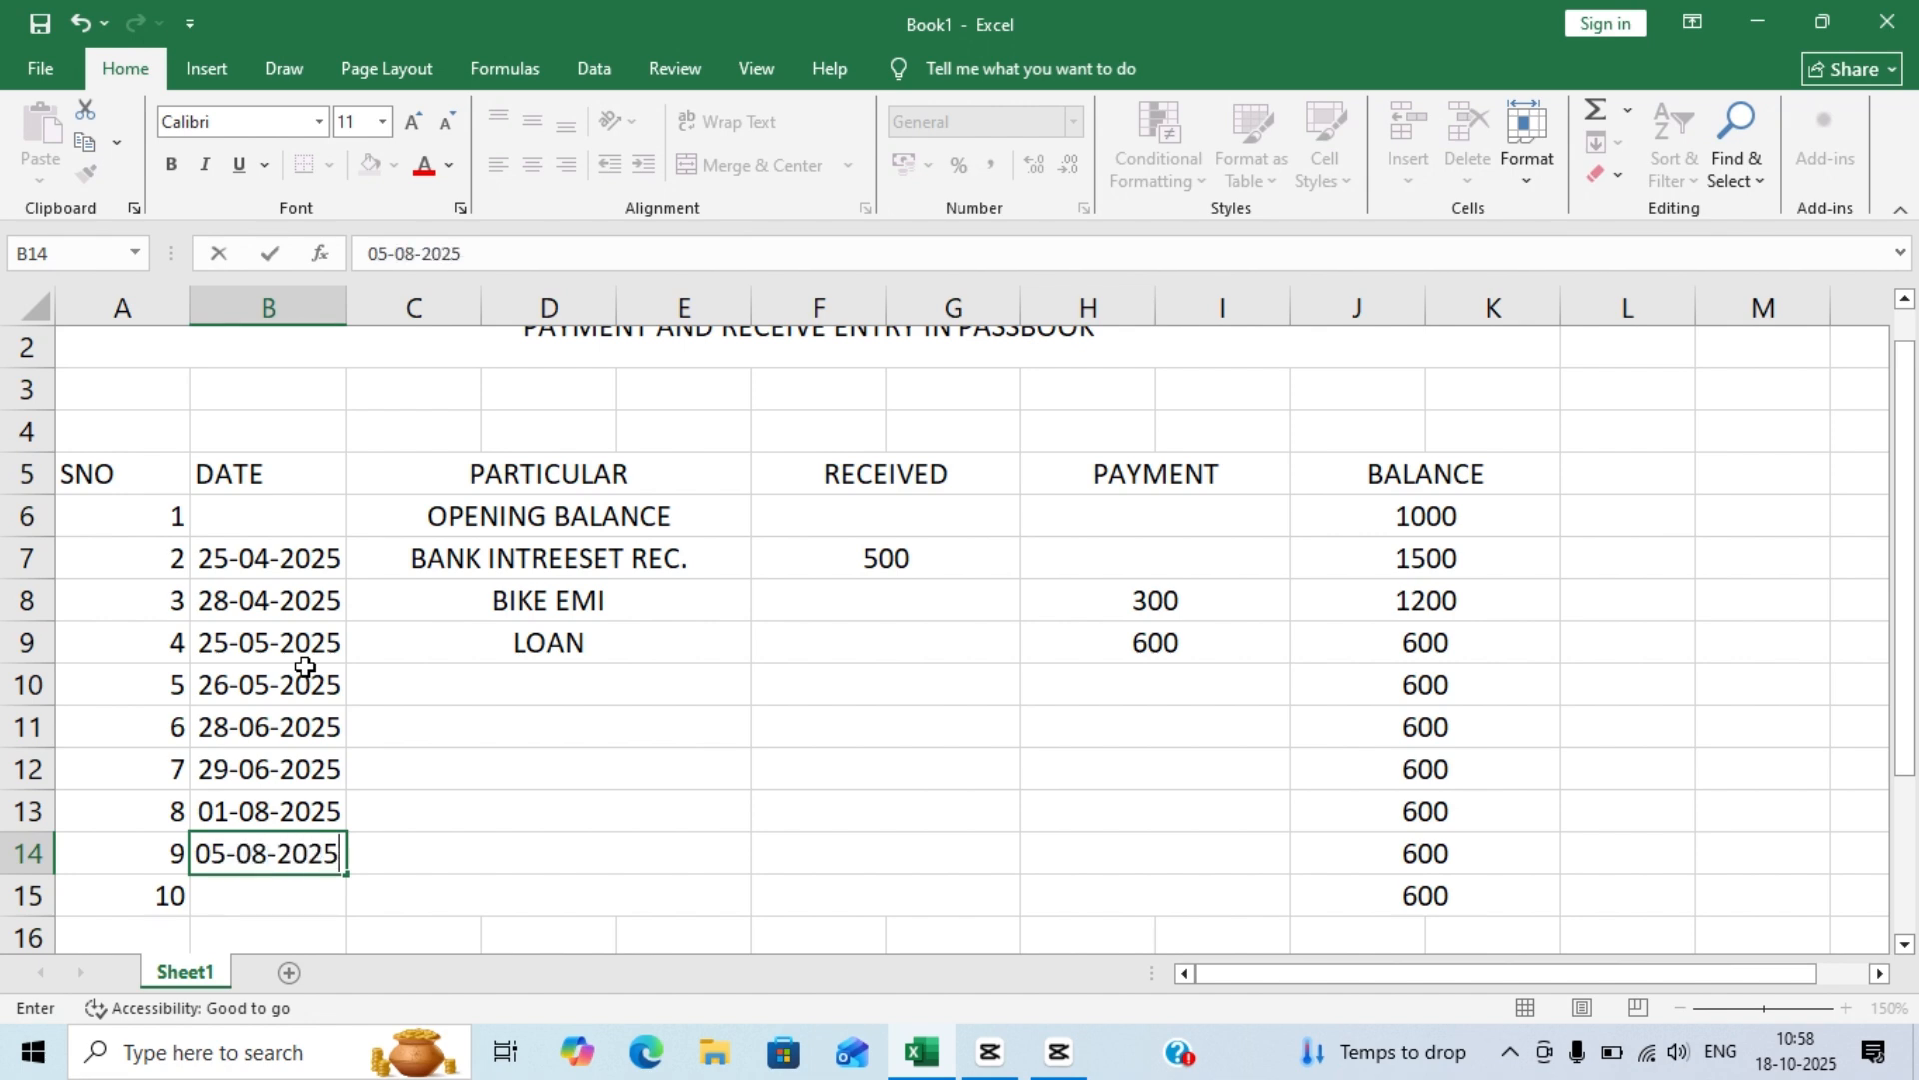
key("Return")
type("21-")
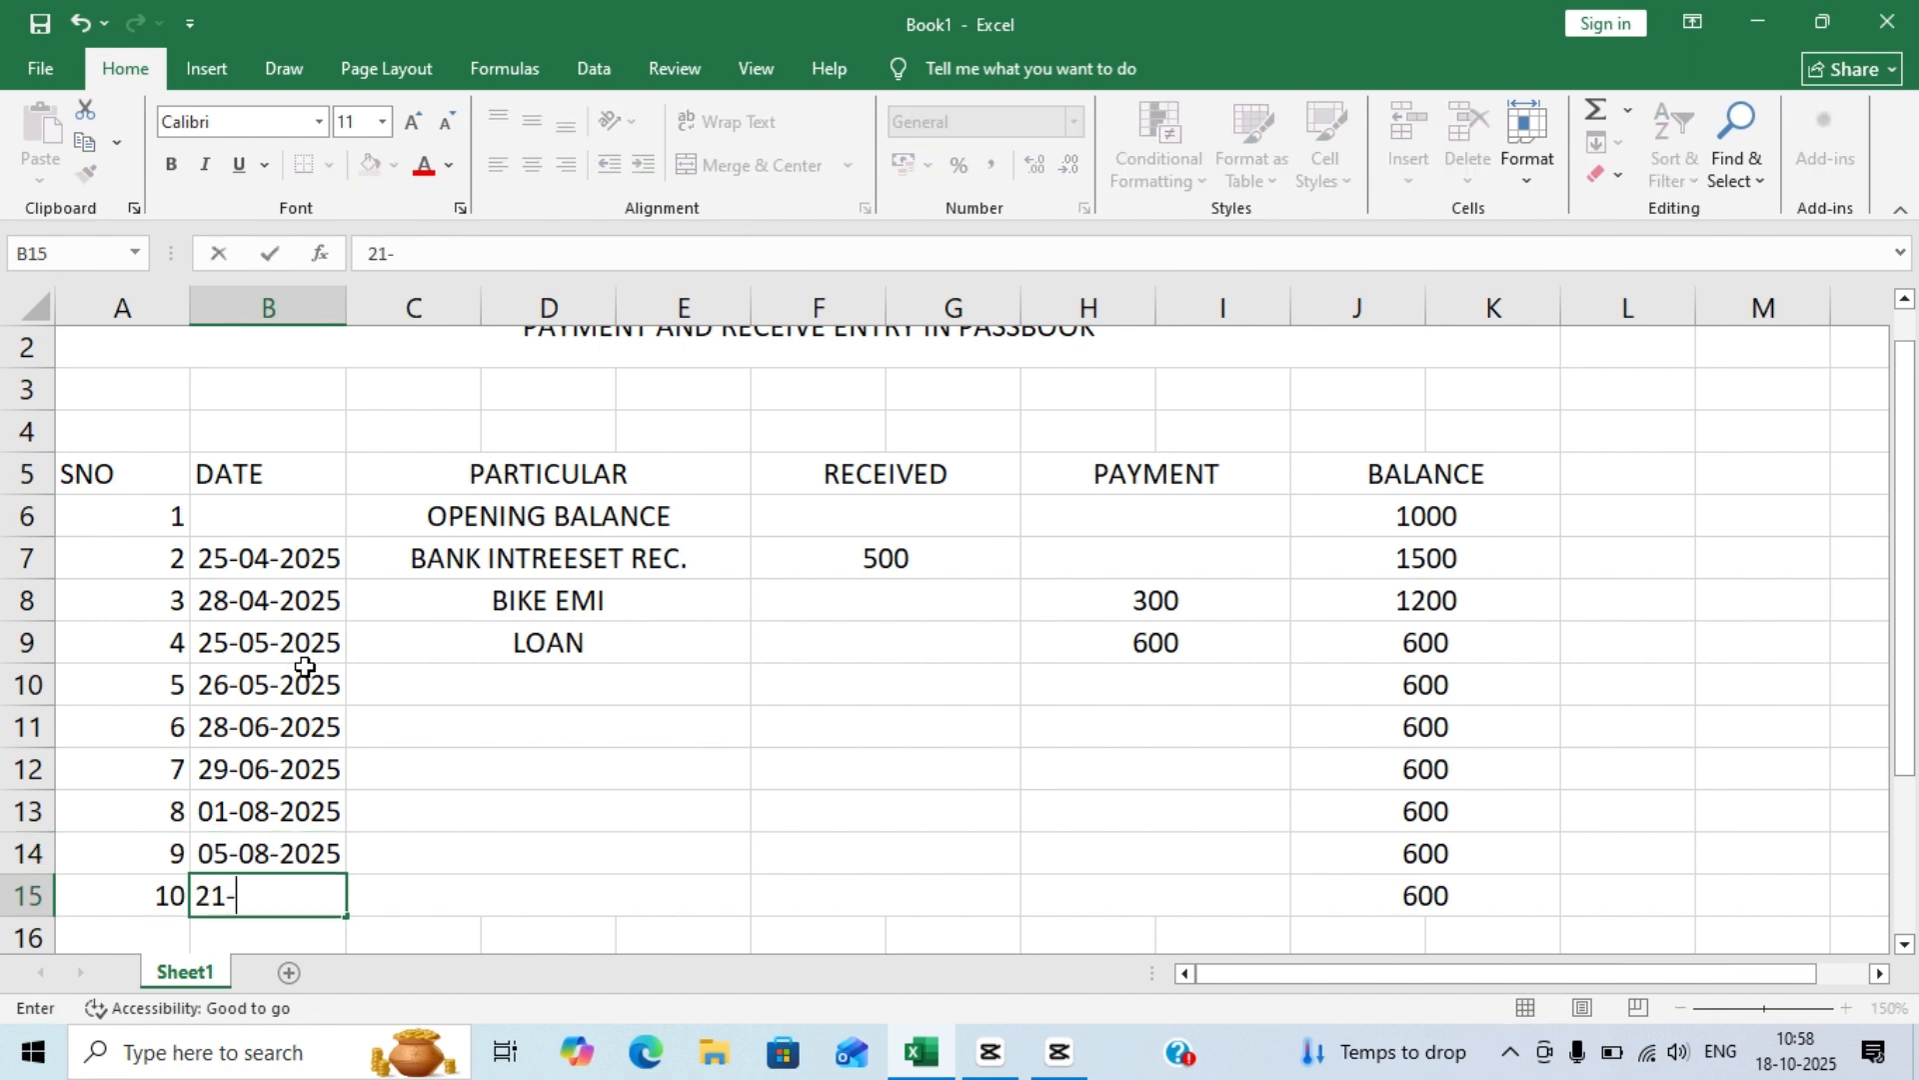
type("09-2025")
key("Return")
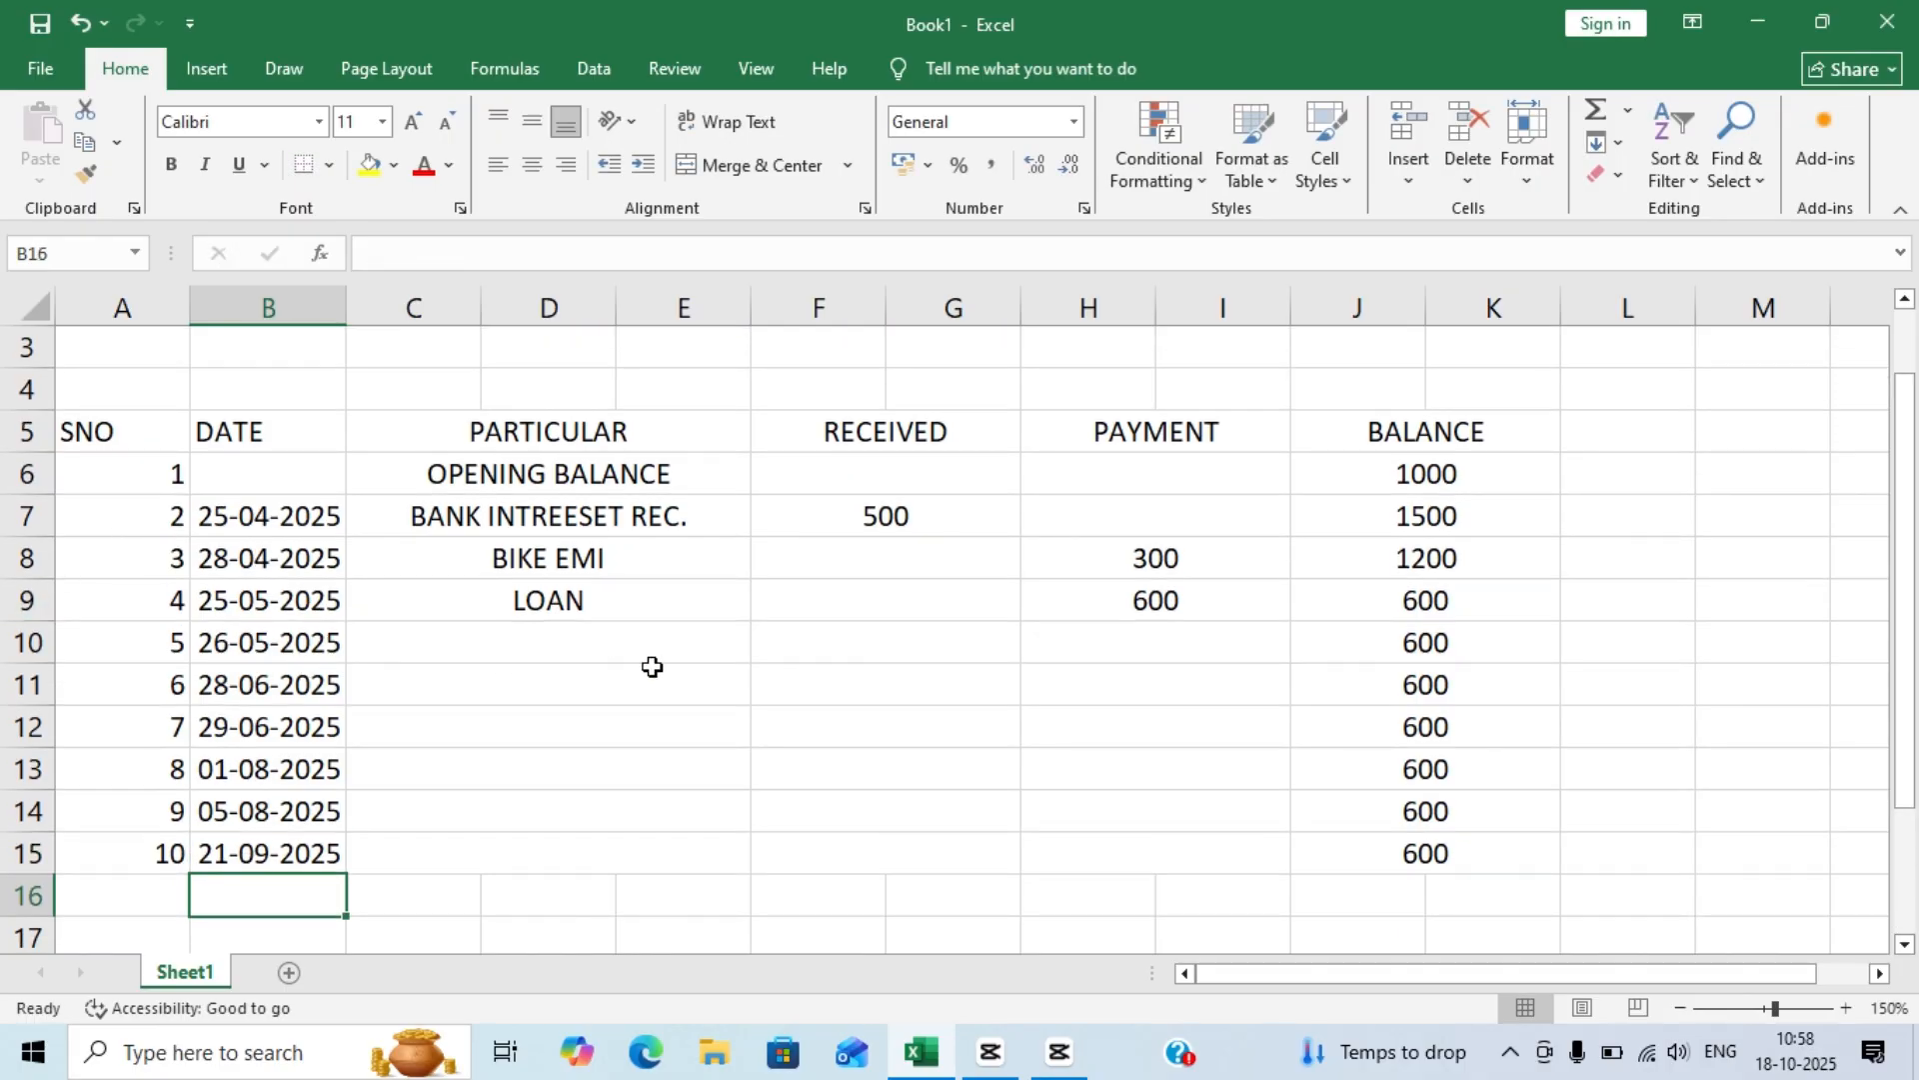
- Enter the particular FUEL for the fifth entry in cell C10
scroll(590, 650, "up", 1)
left_click(553, 715)
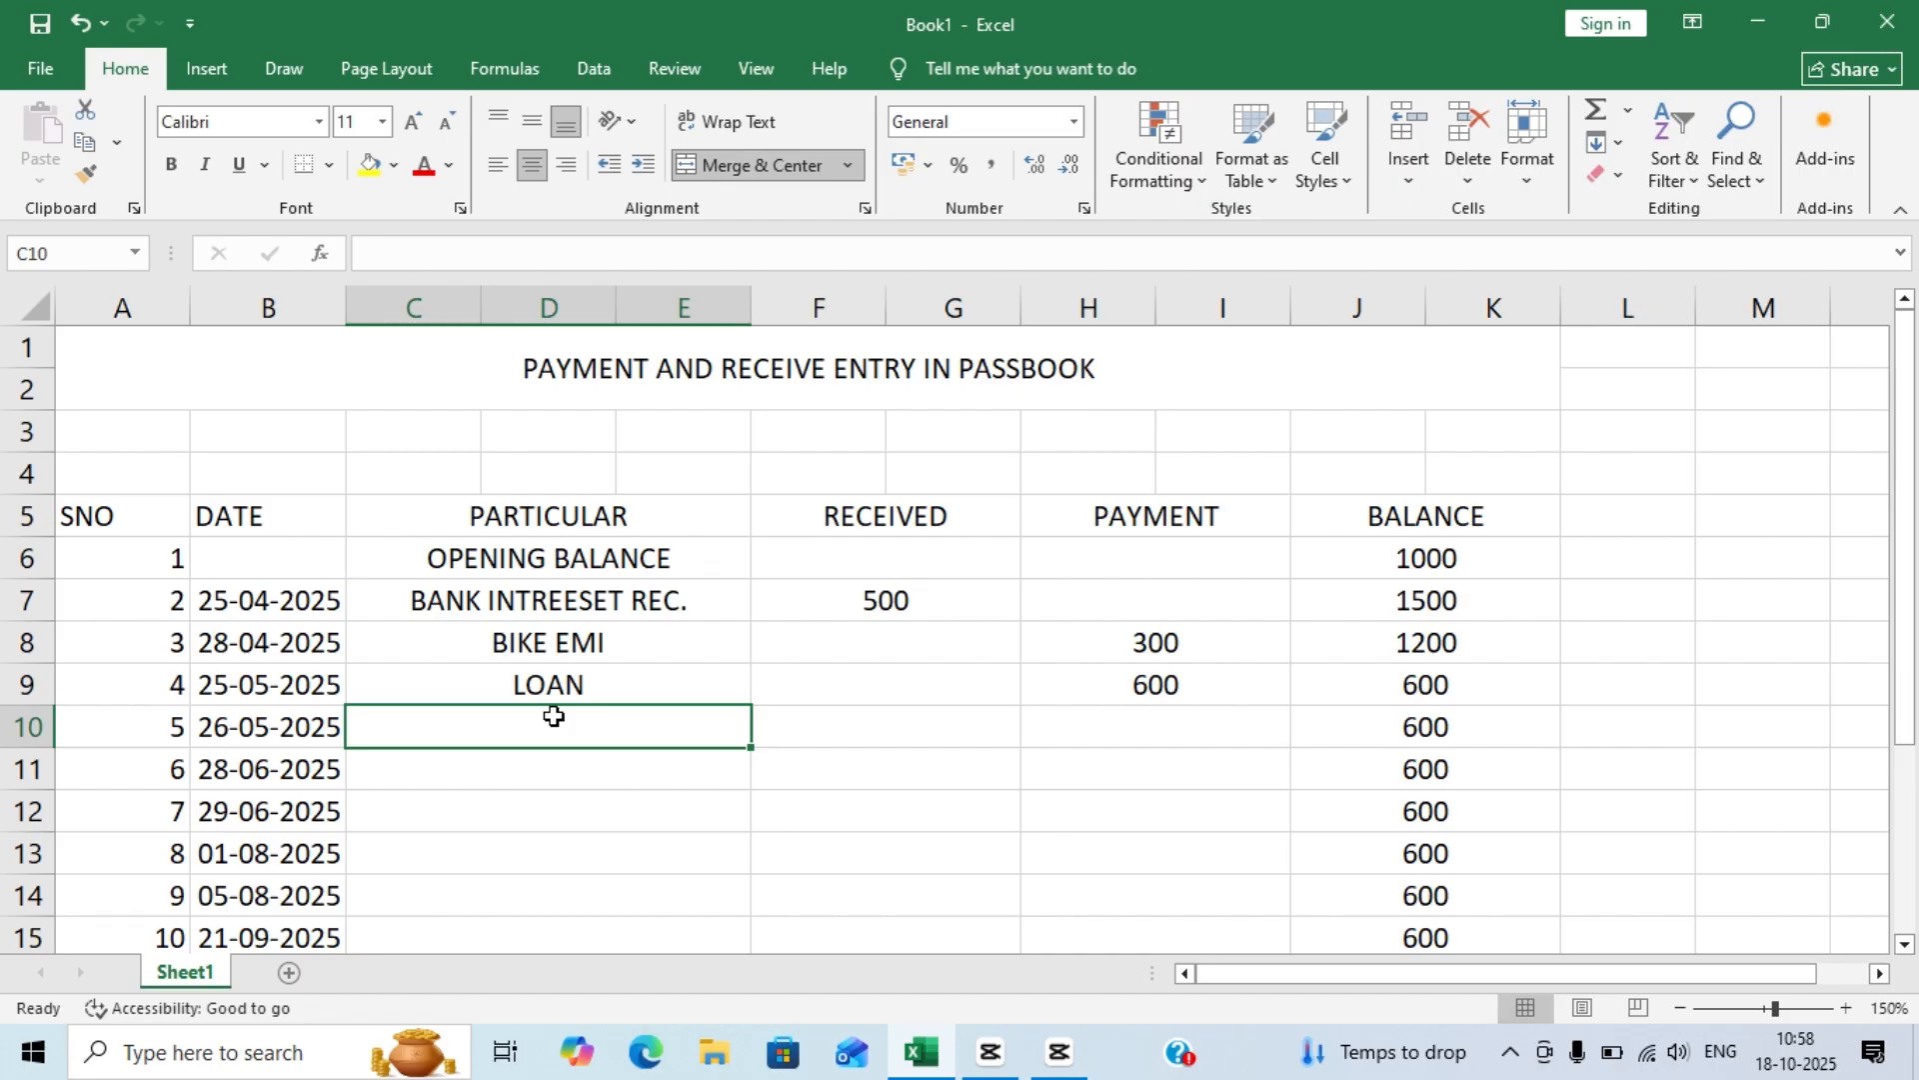
type("FUEL")
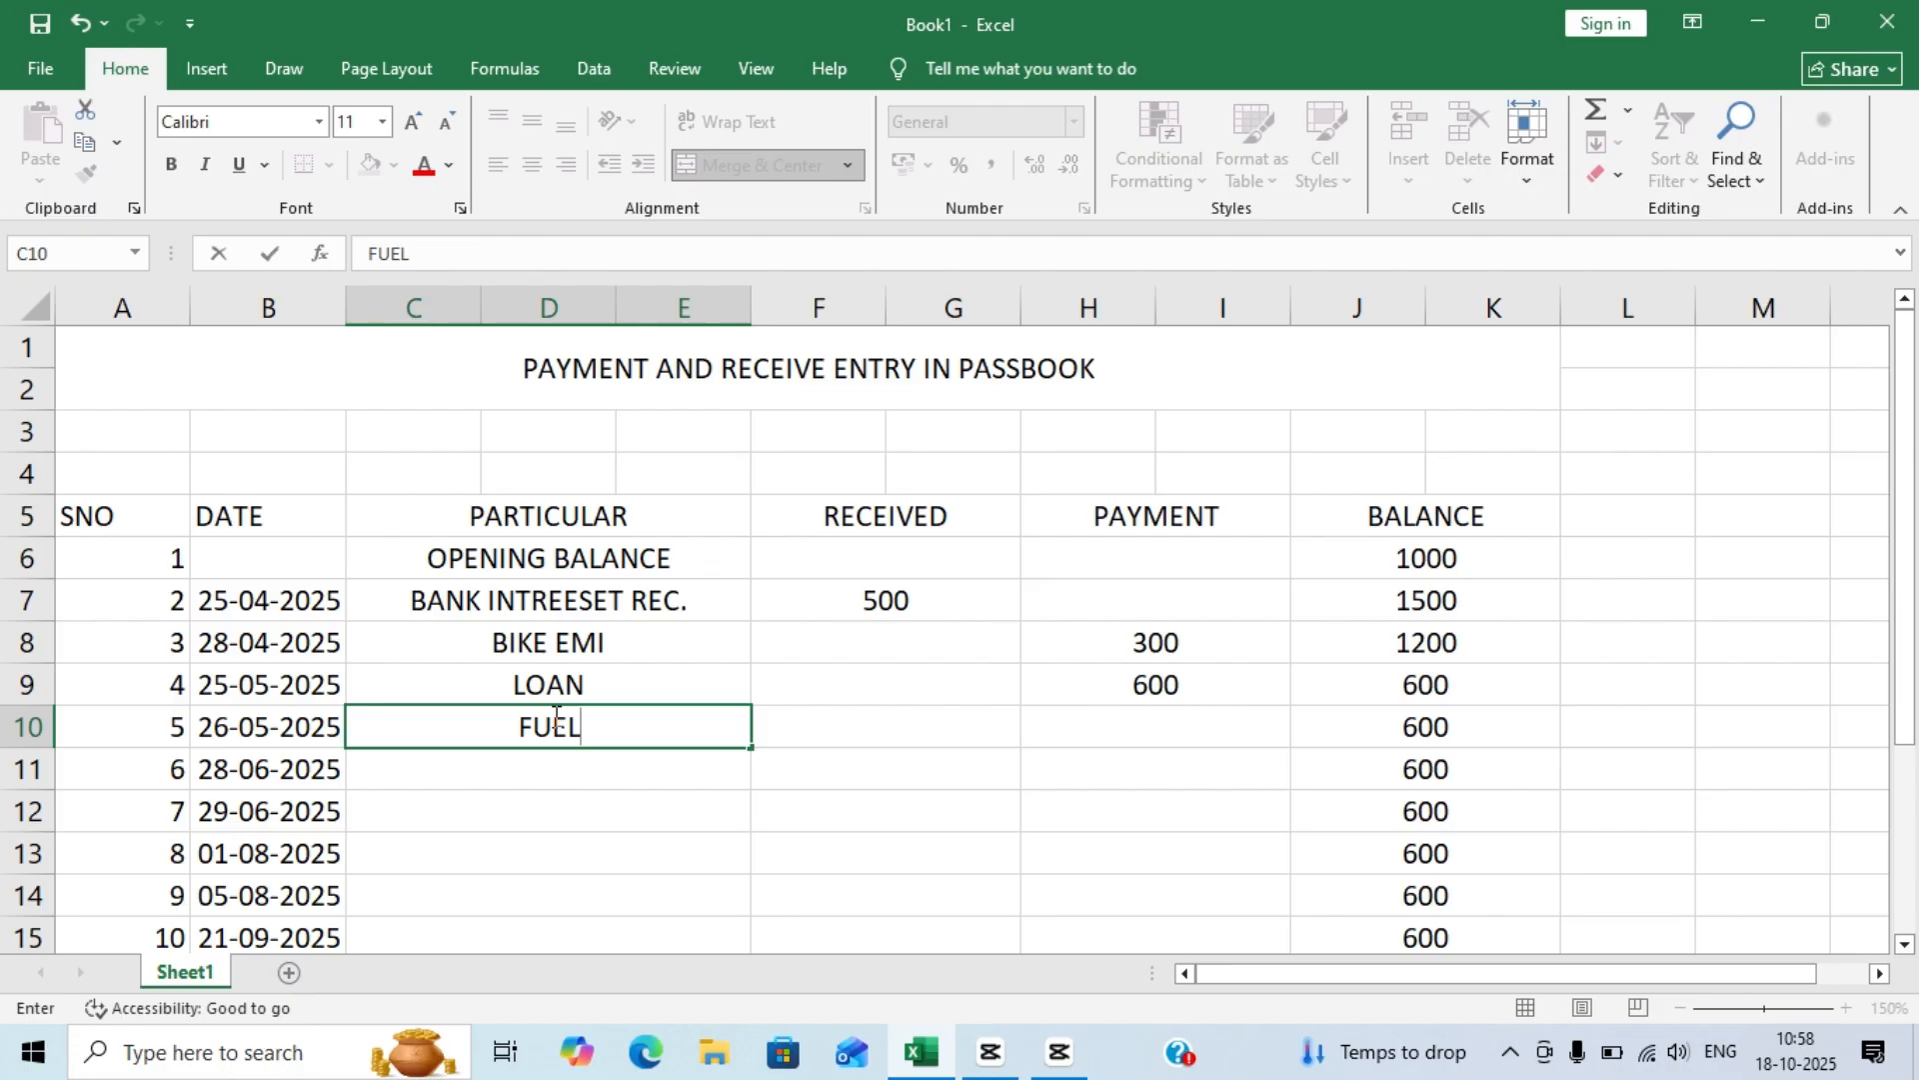
key("Return")
- Enter the particular ELECTRICITY BILL for the sixth entry in cell C11
type("EL")
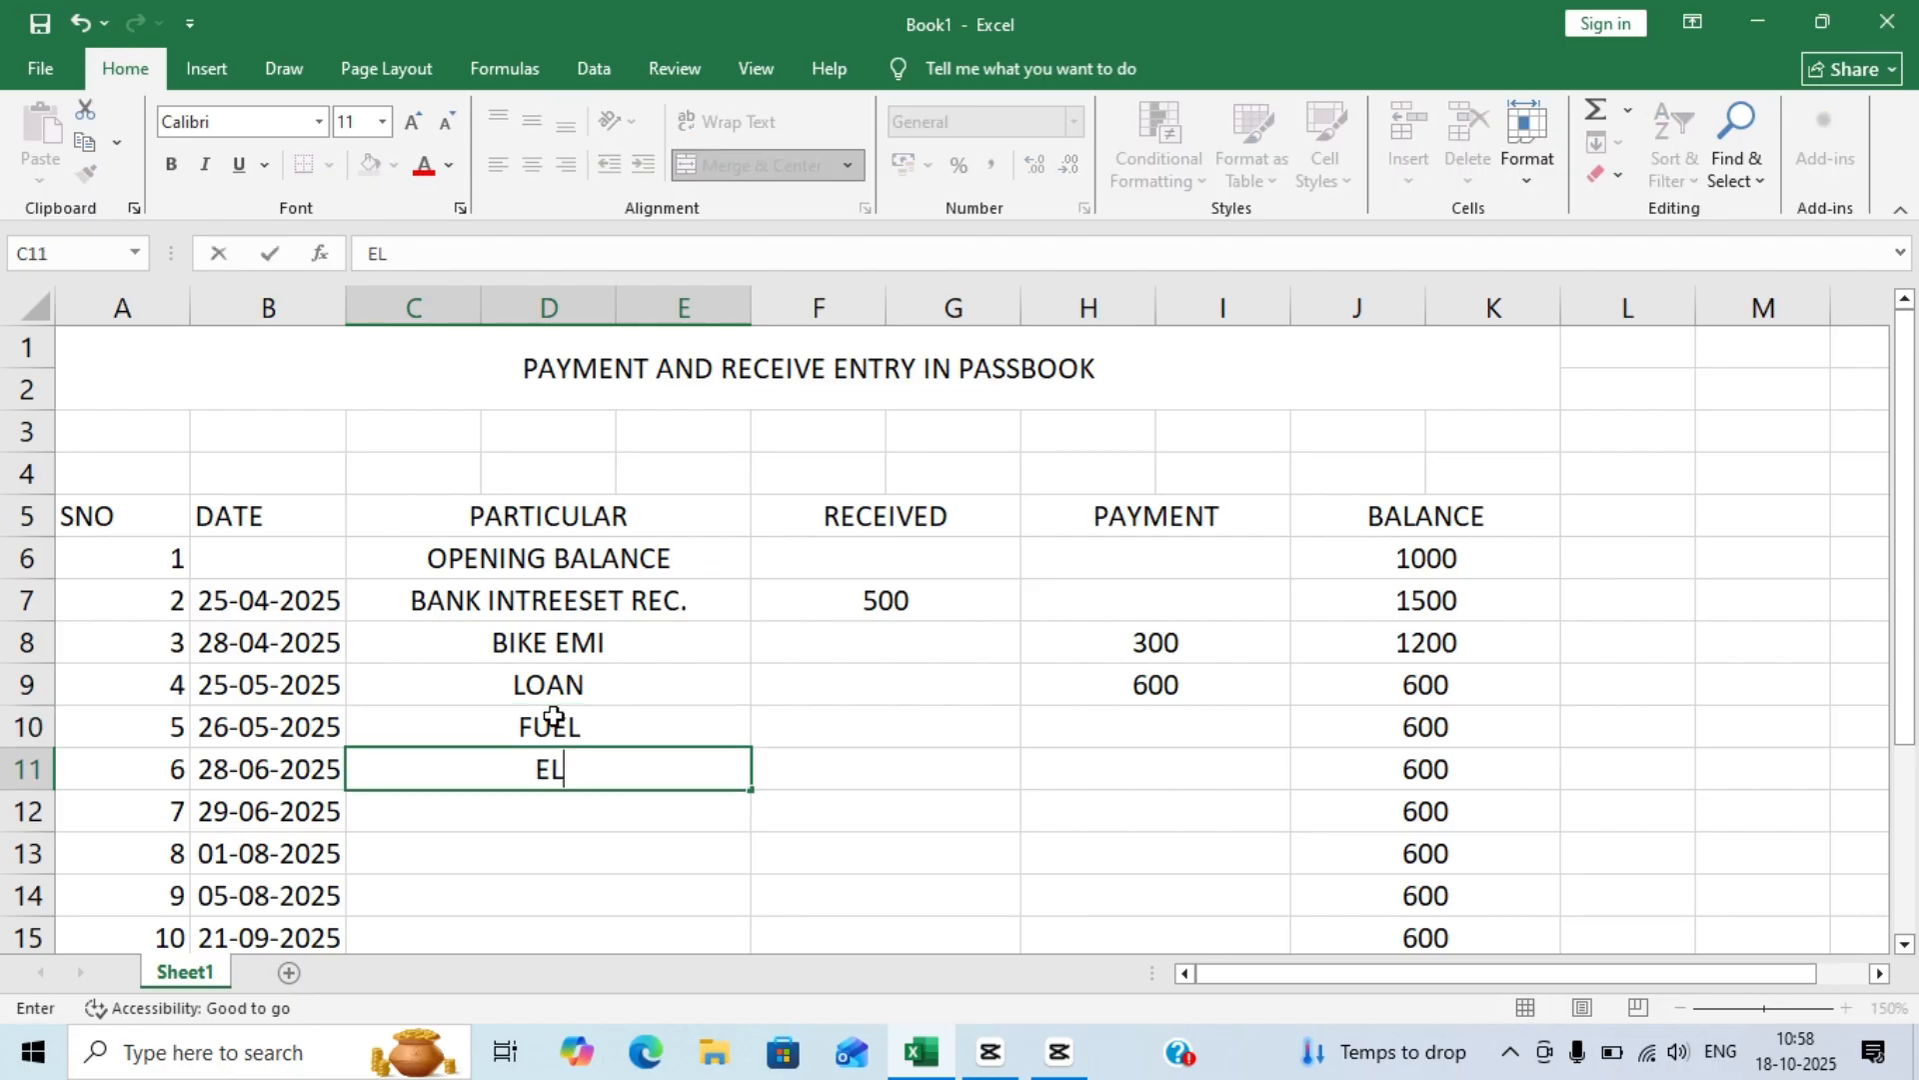
type("ECTRICTY")
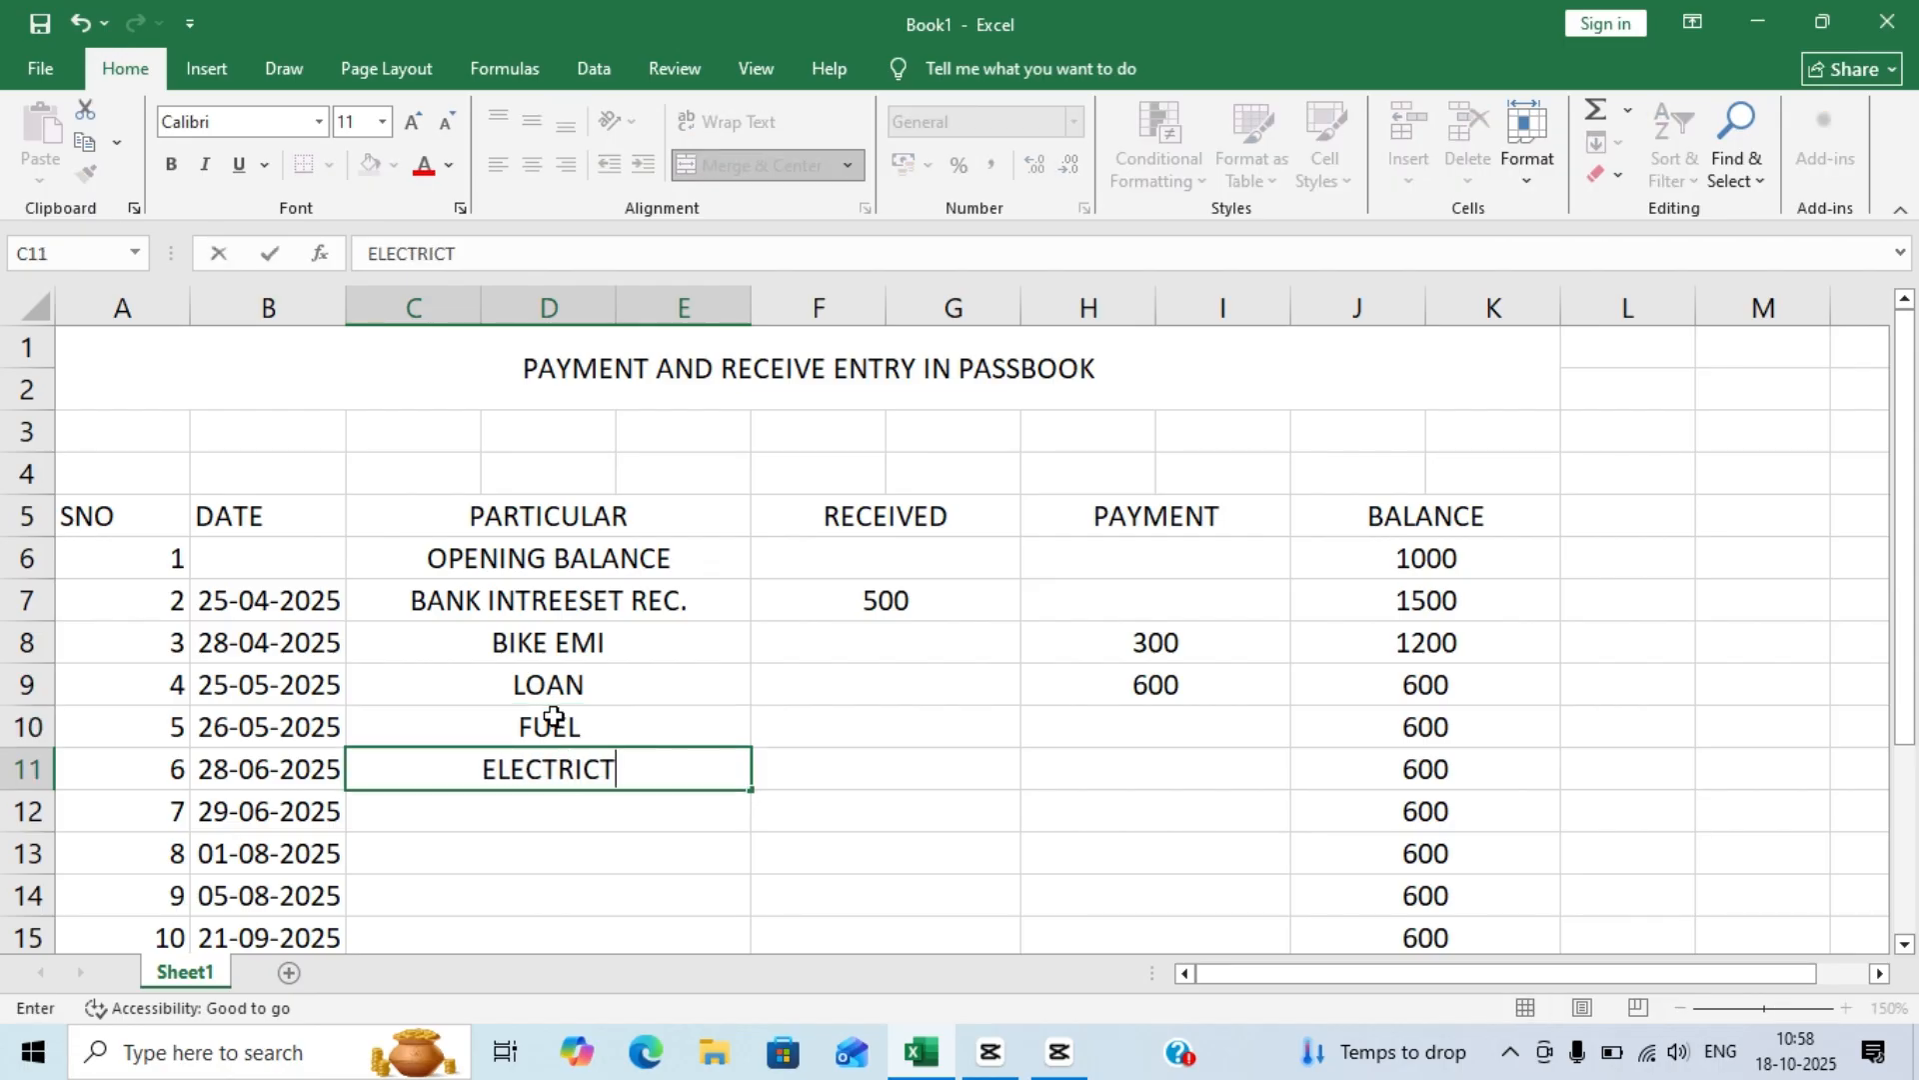
key("BackSpace")
key("BackSpace")
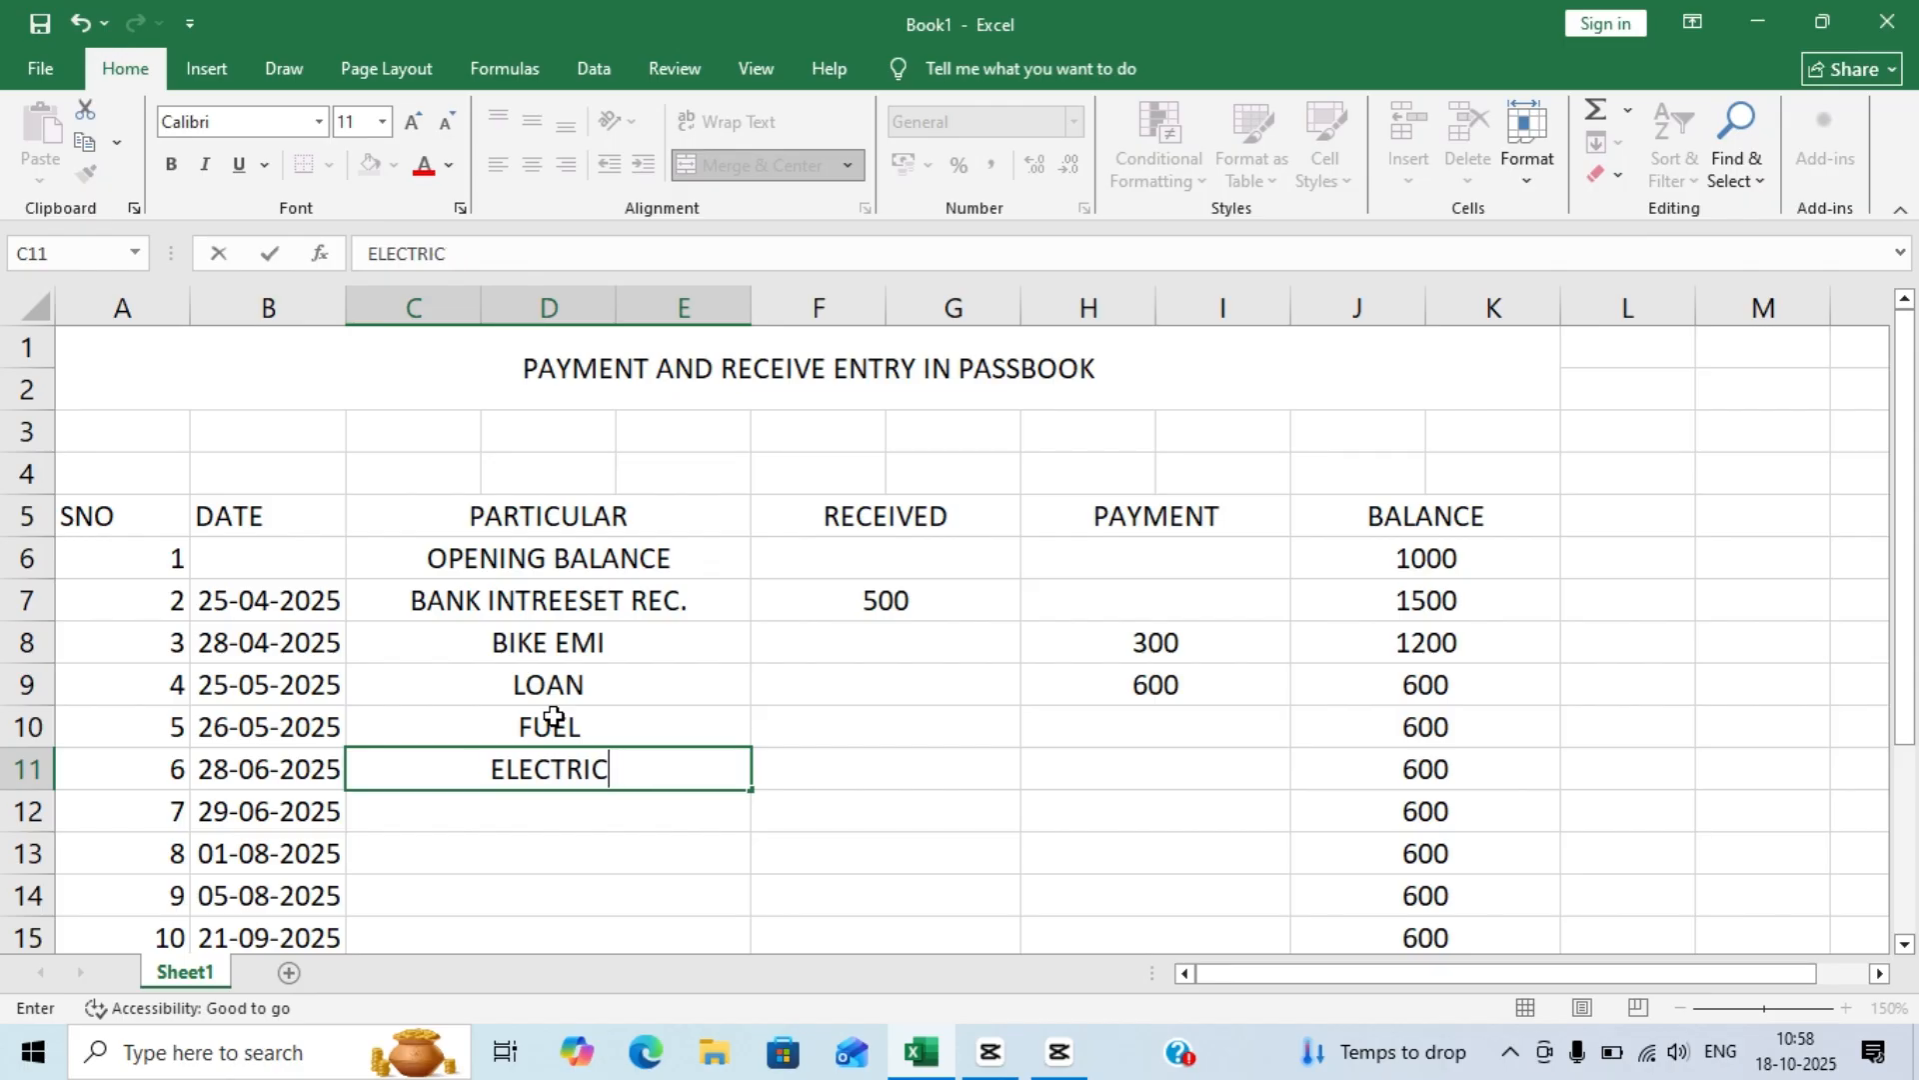
type("ITY BIL")
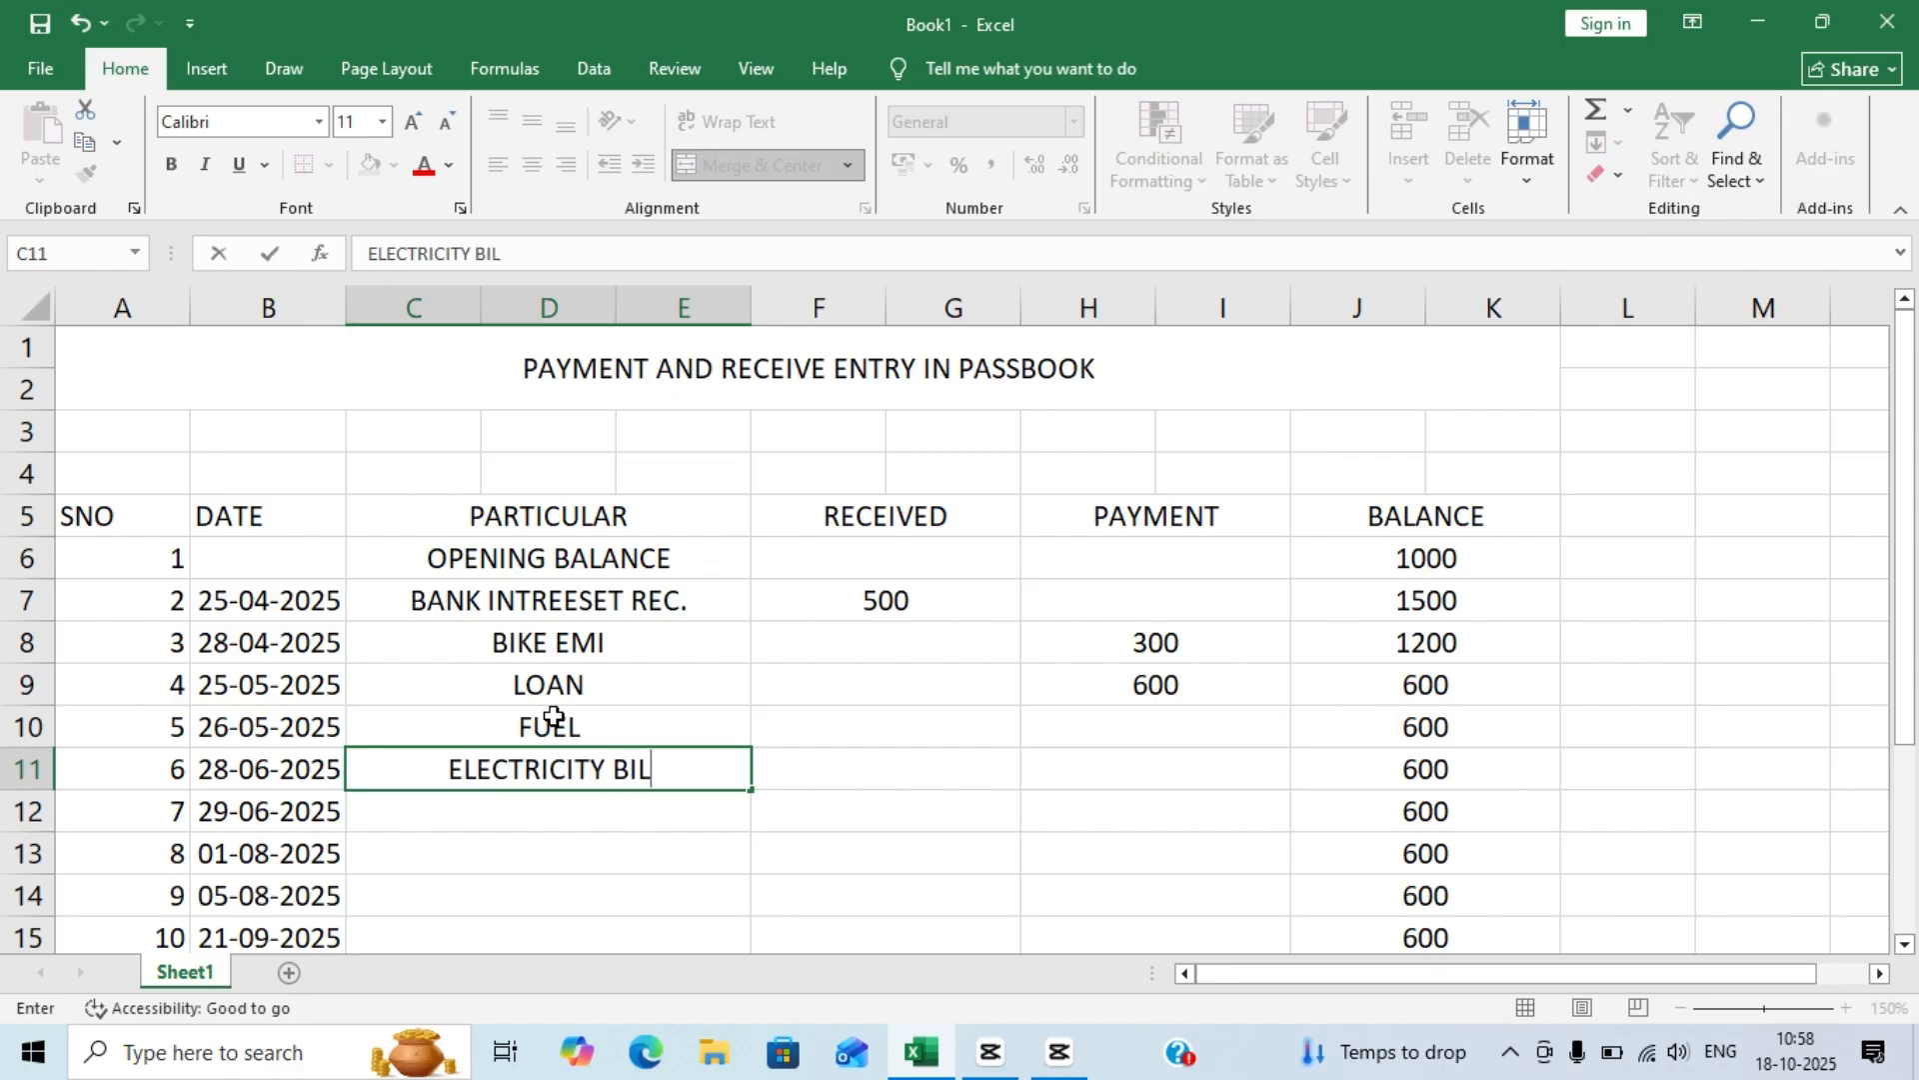
key("Return")
key("Up")
key("Right")
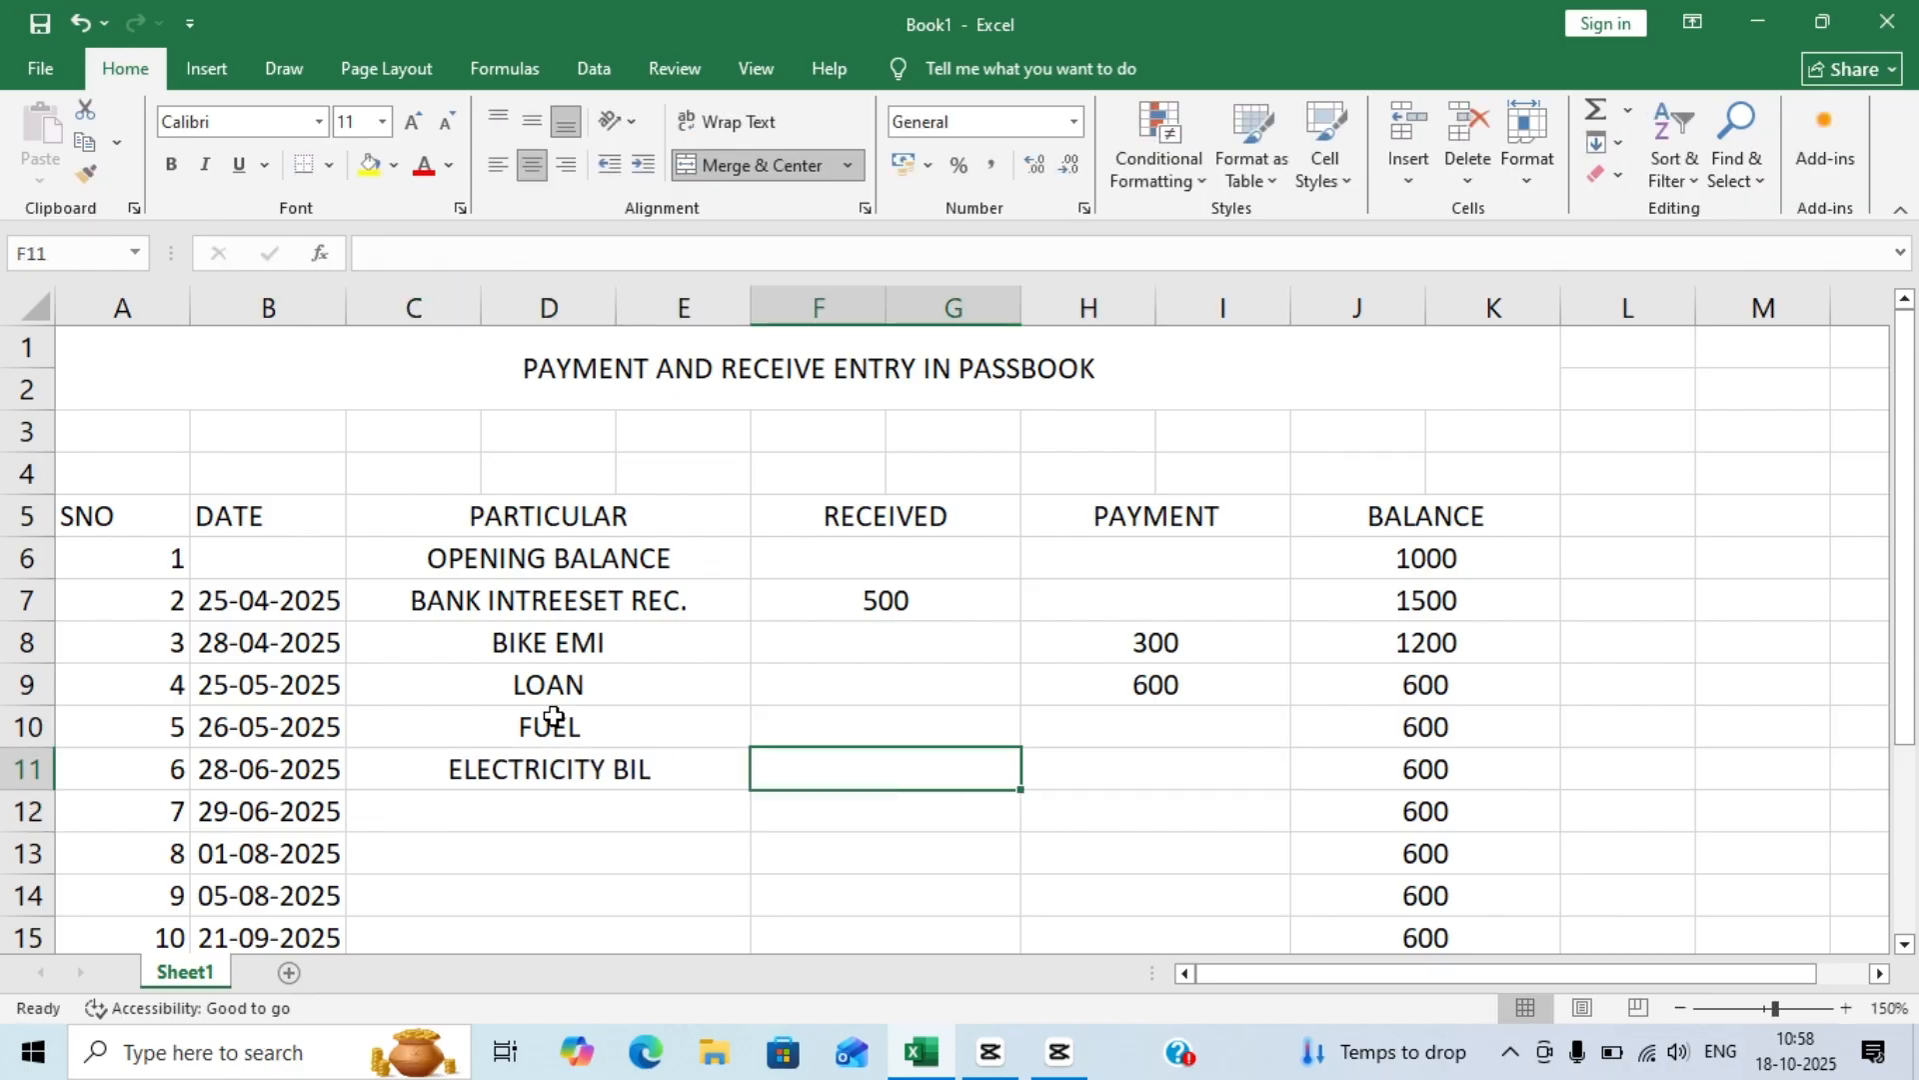
double_click(697, 778)
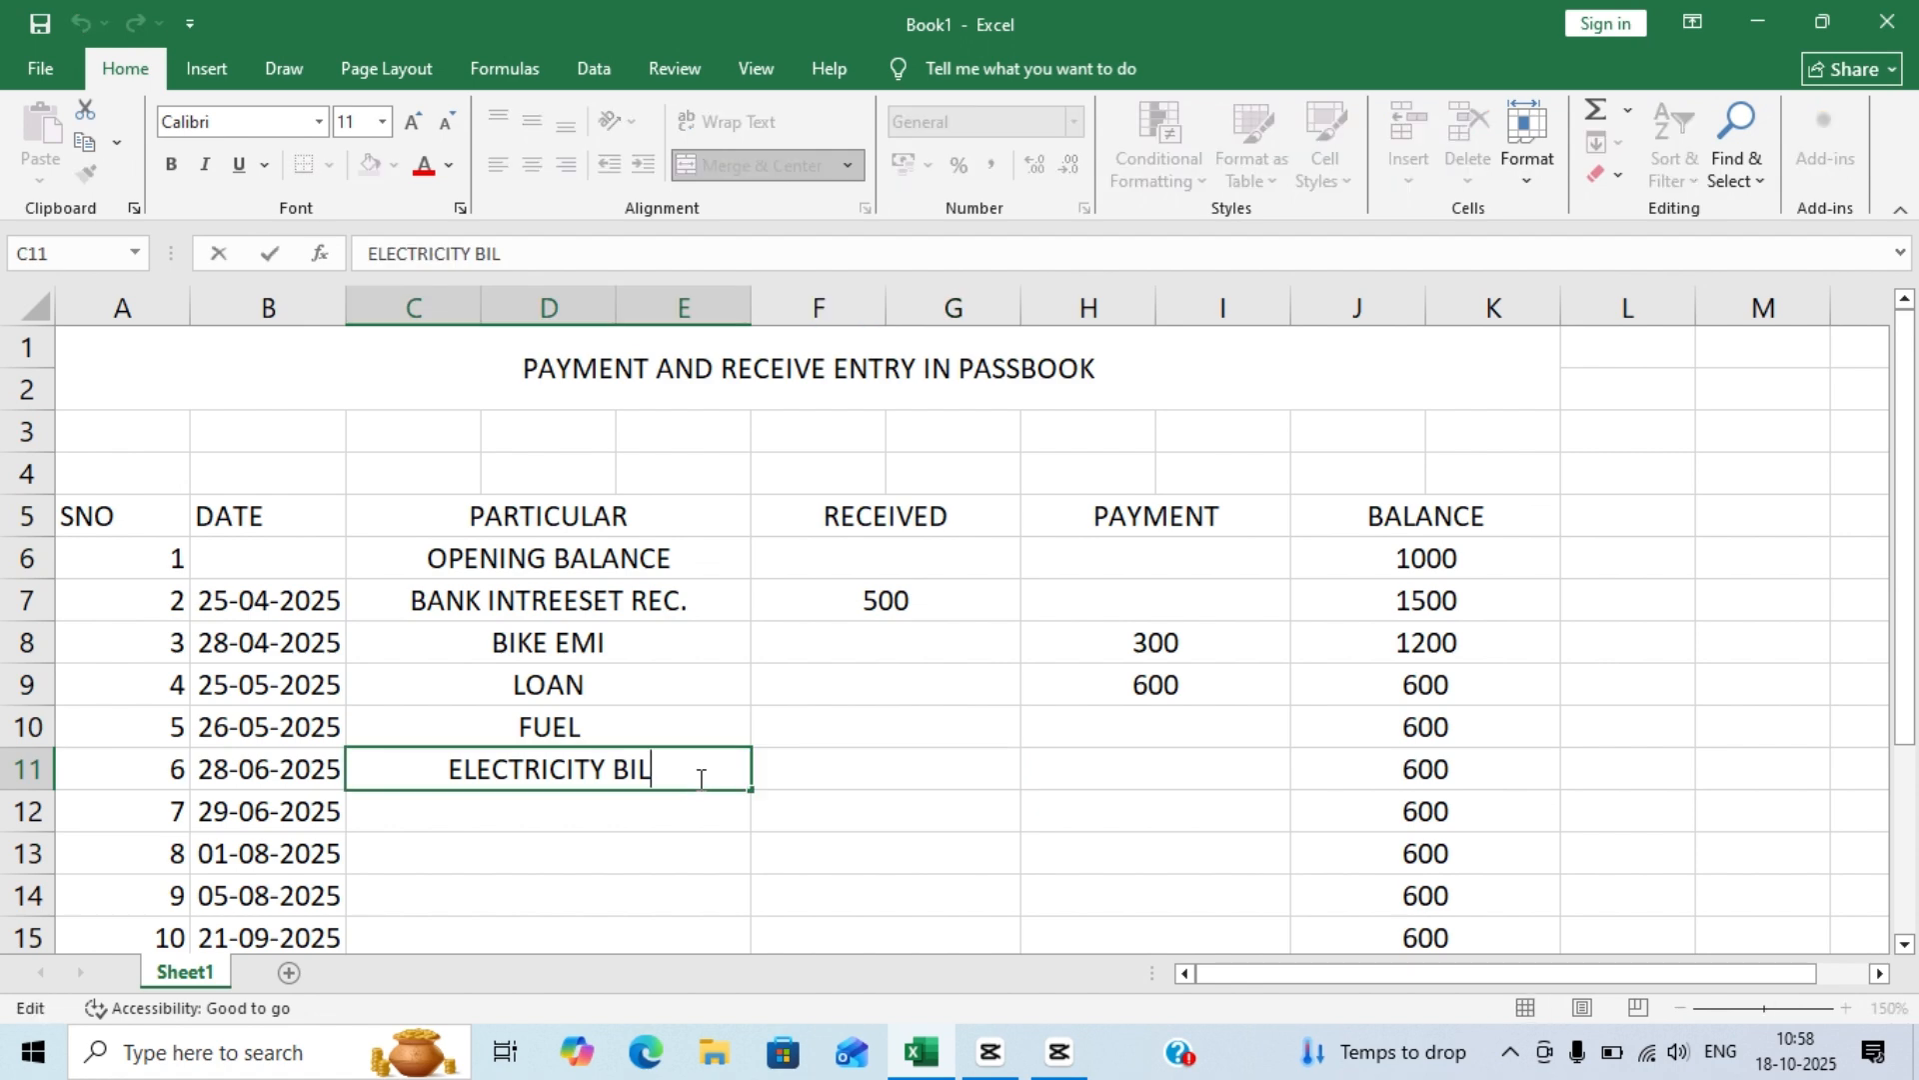
type("L")
- Enter the particulars HOUSE RENT RECIE in cell C12 and SHOP RENT REC in cell C13
left_click(609, 824)
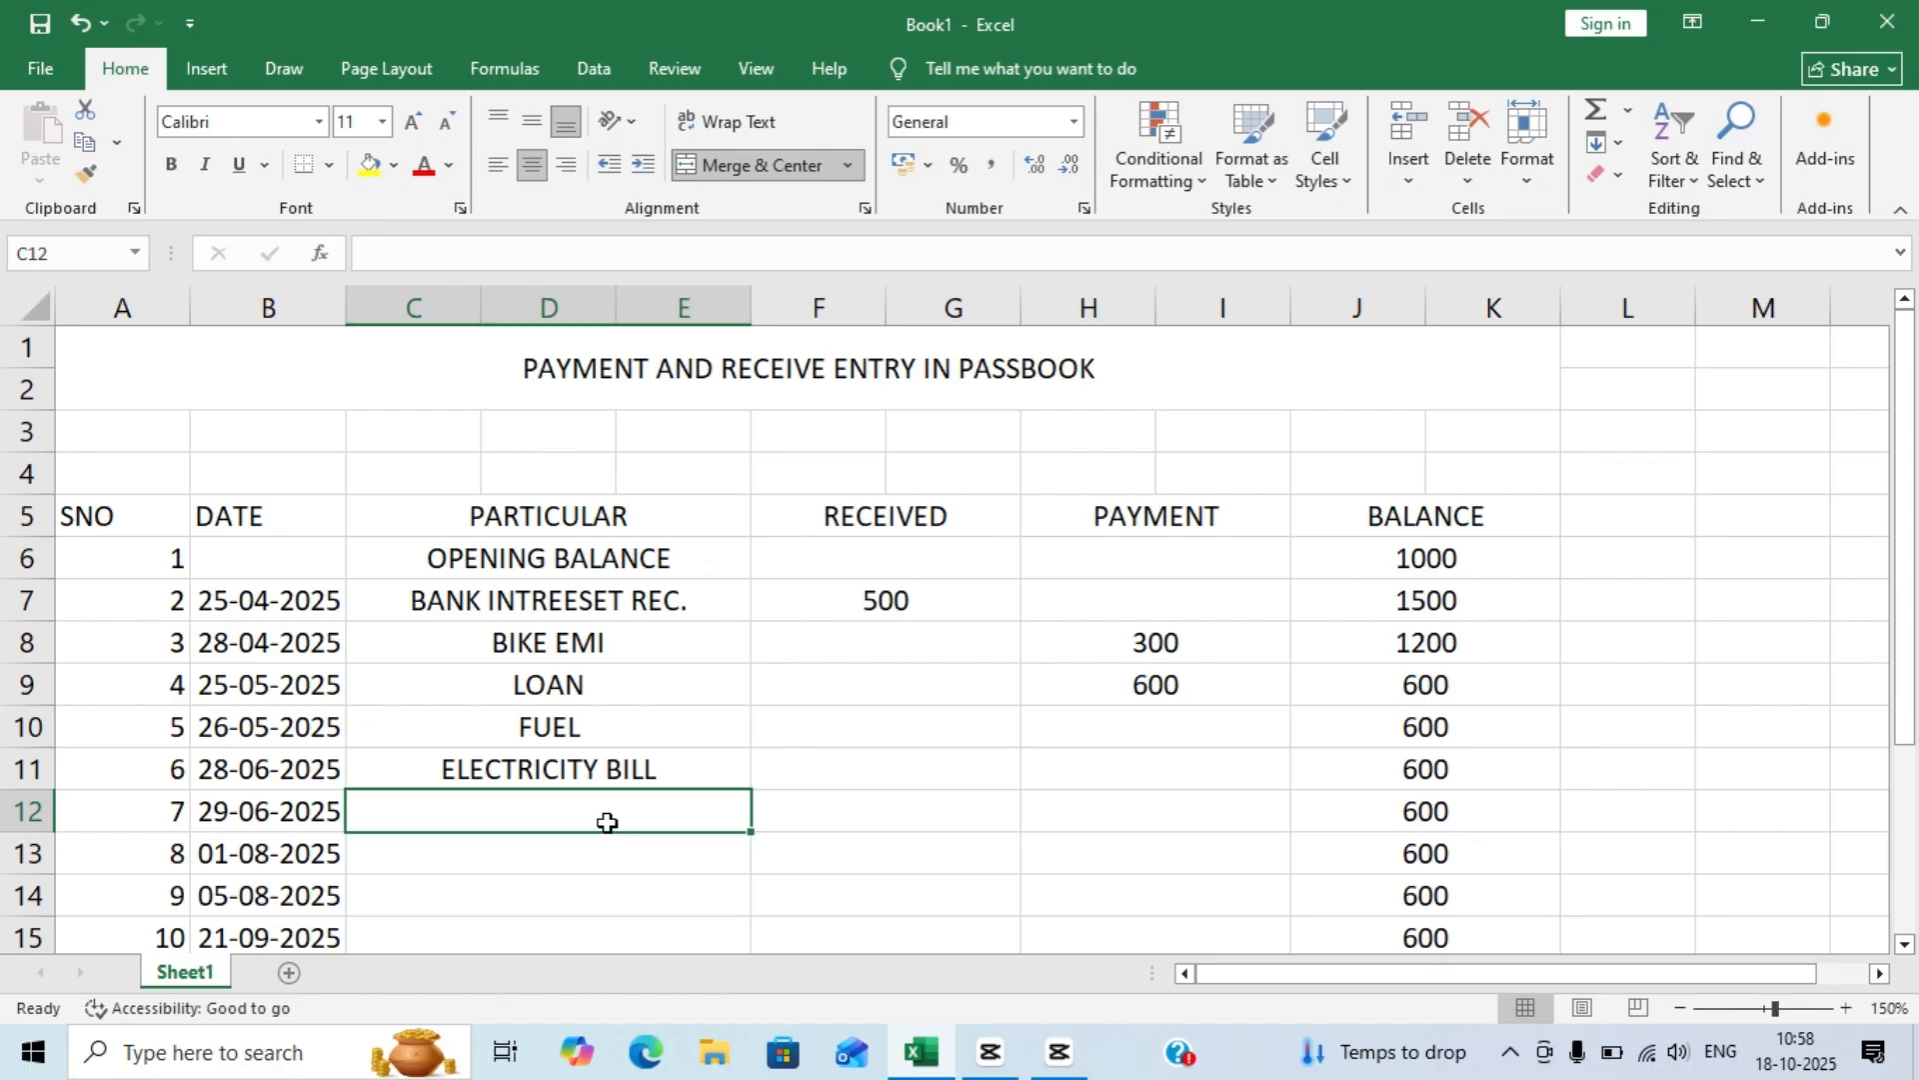
type("HOUSE")
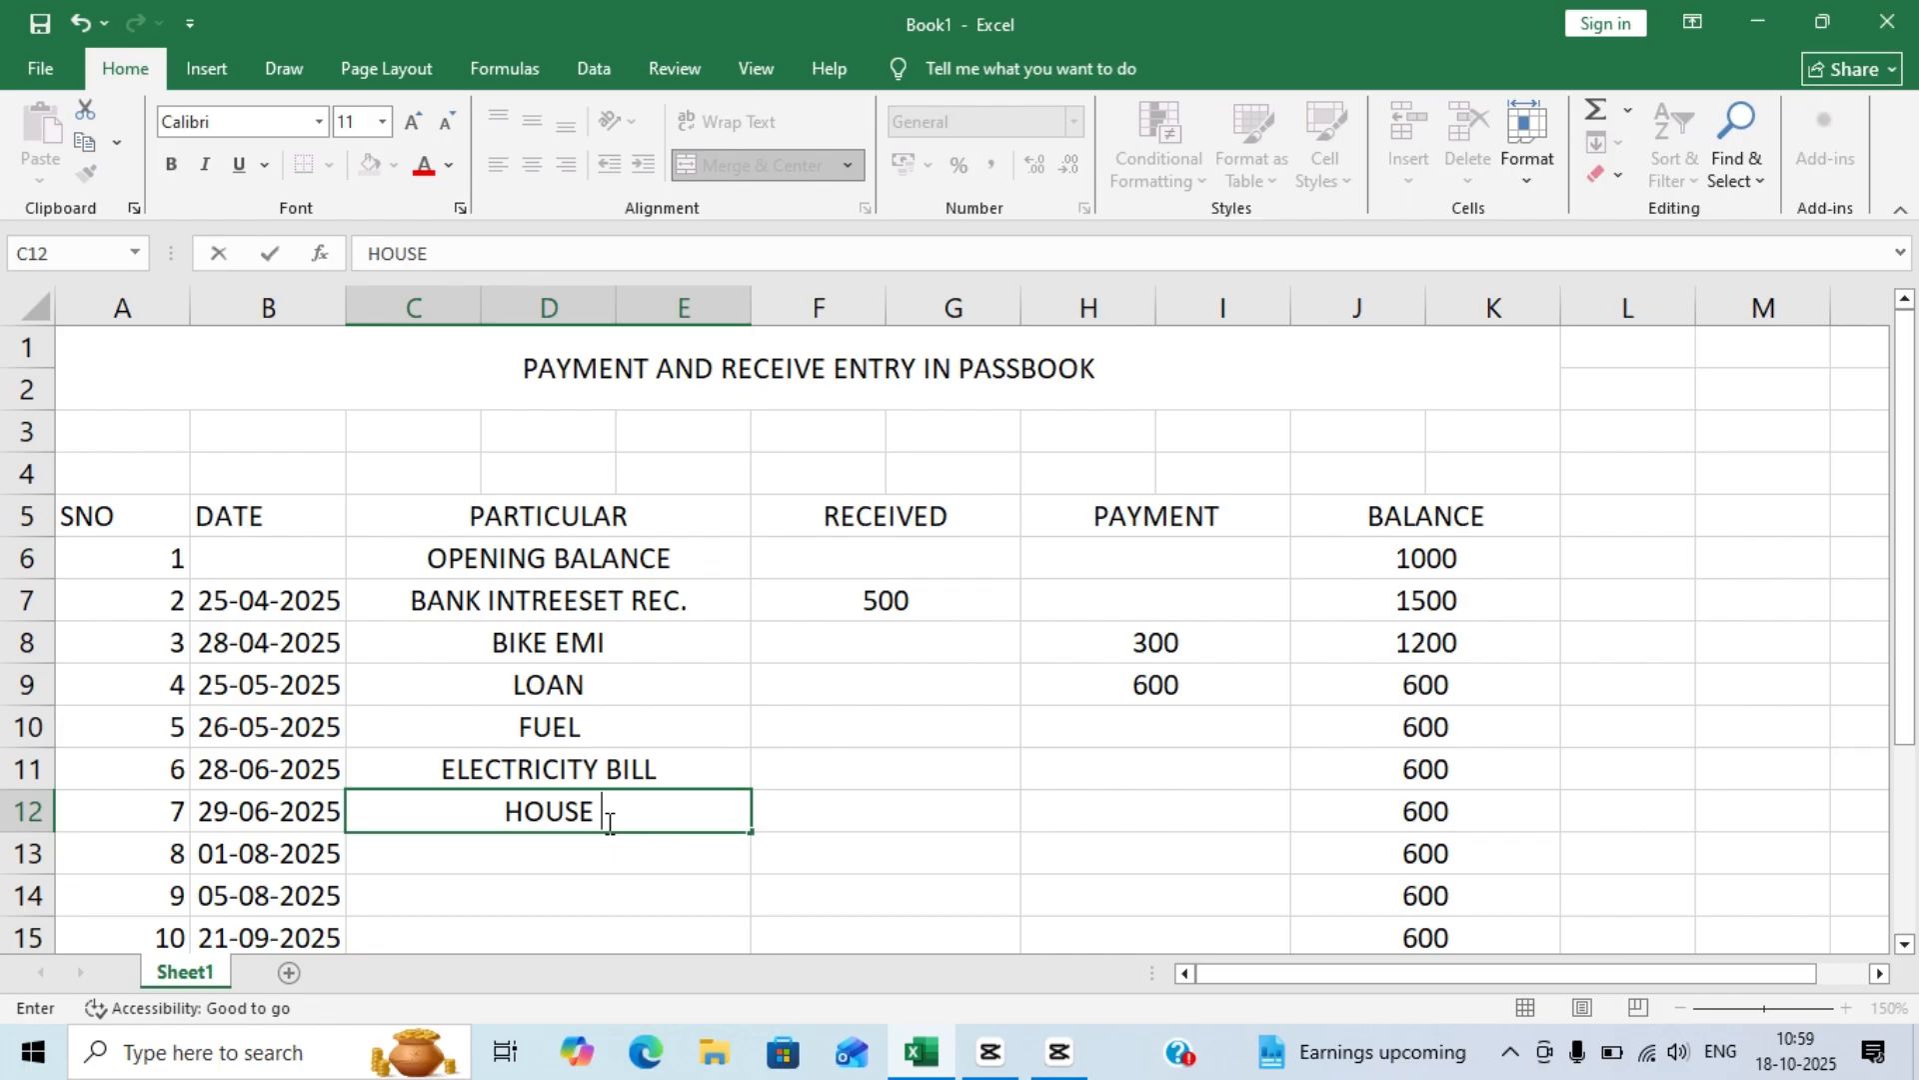
type(" RENT")
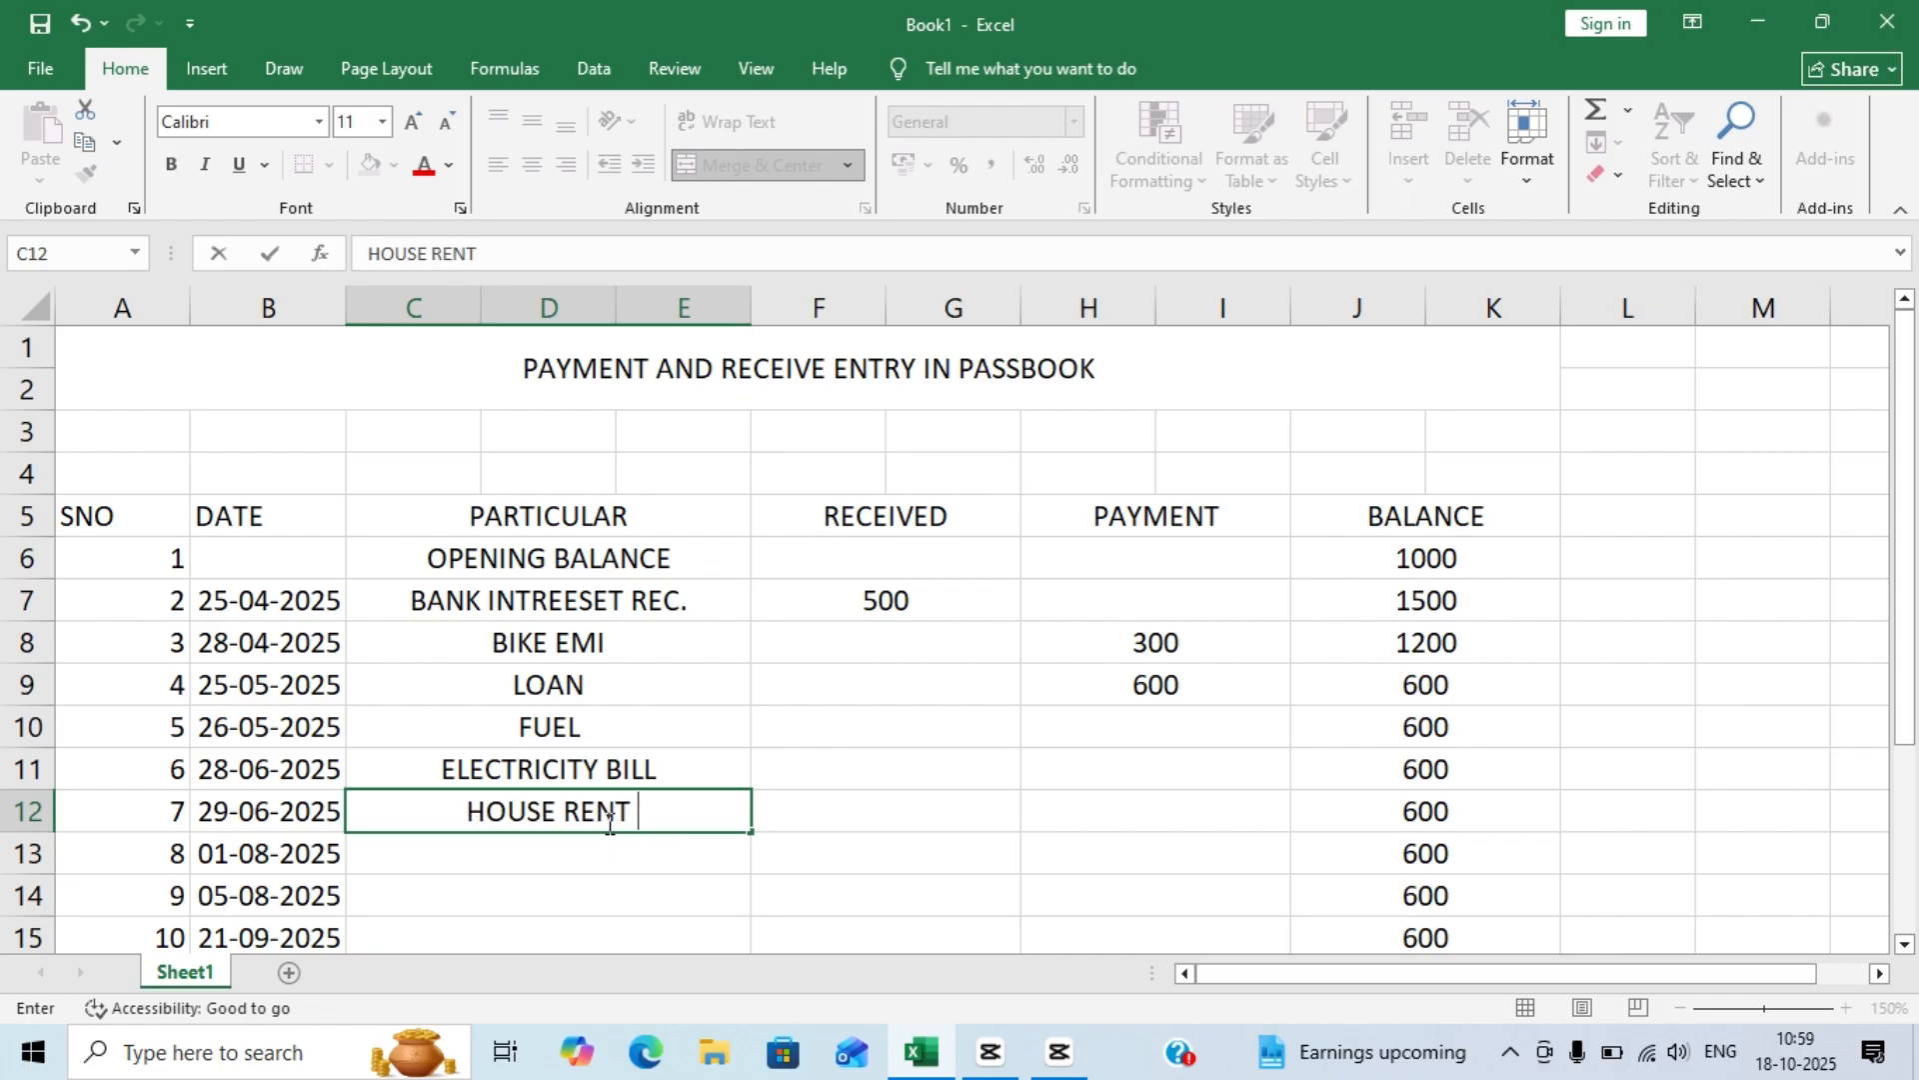
type(" RECIE")
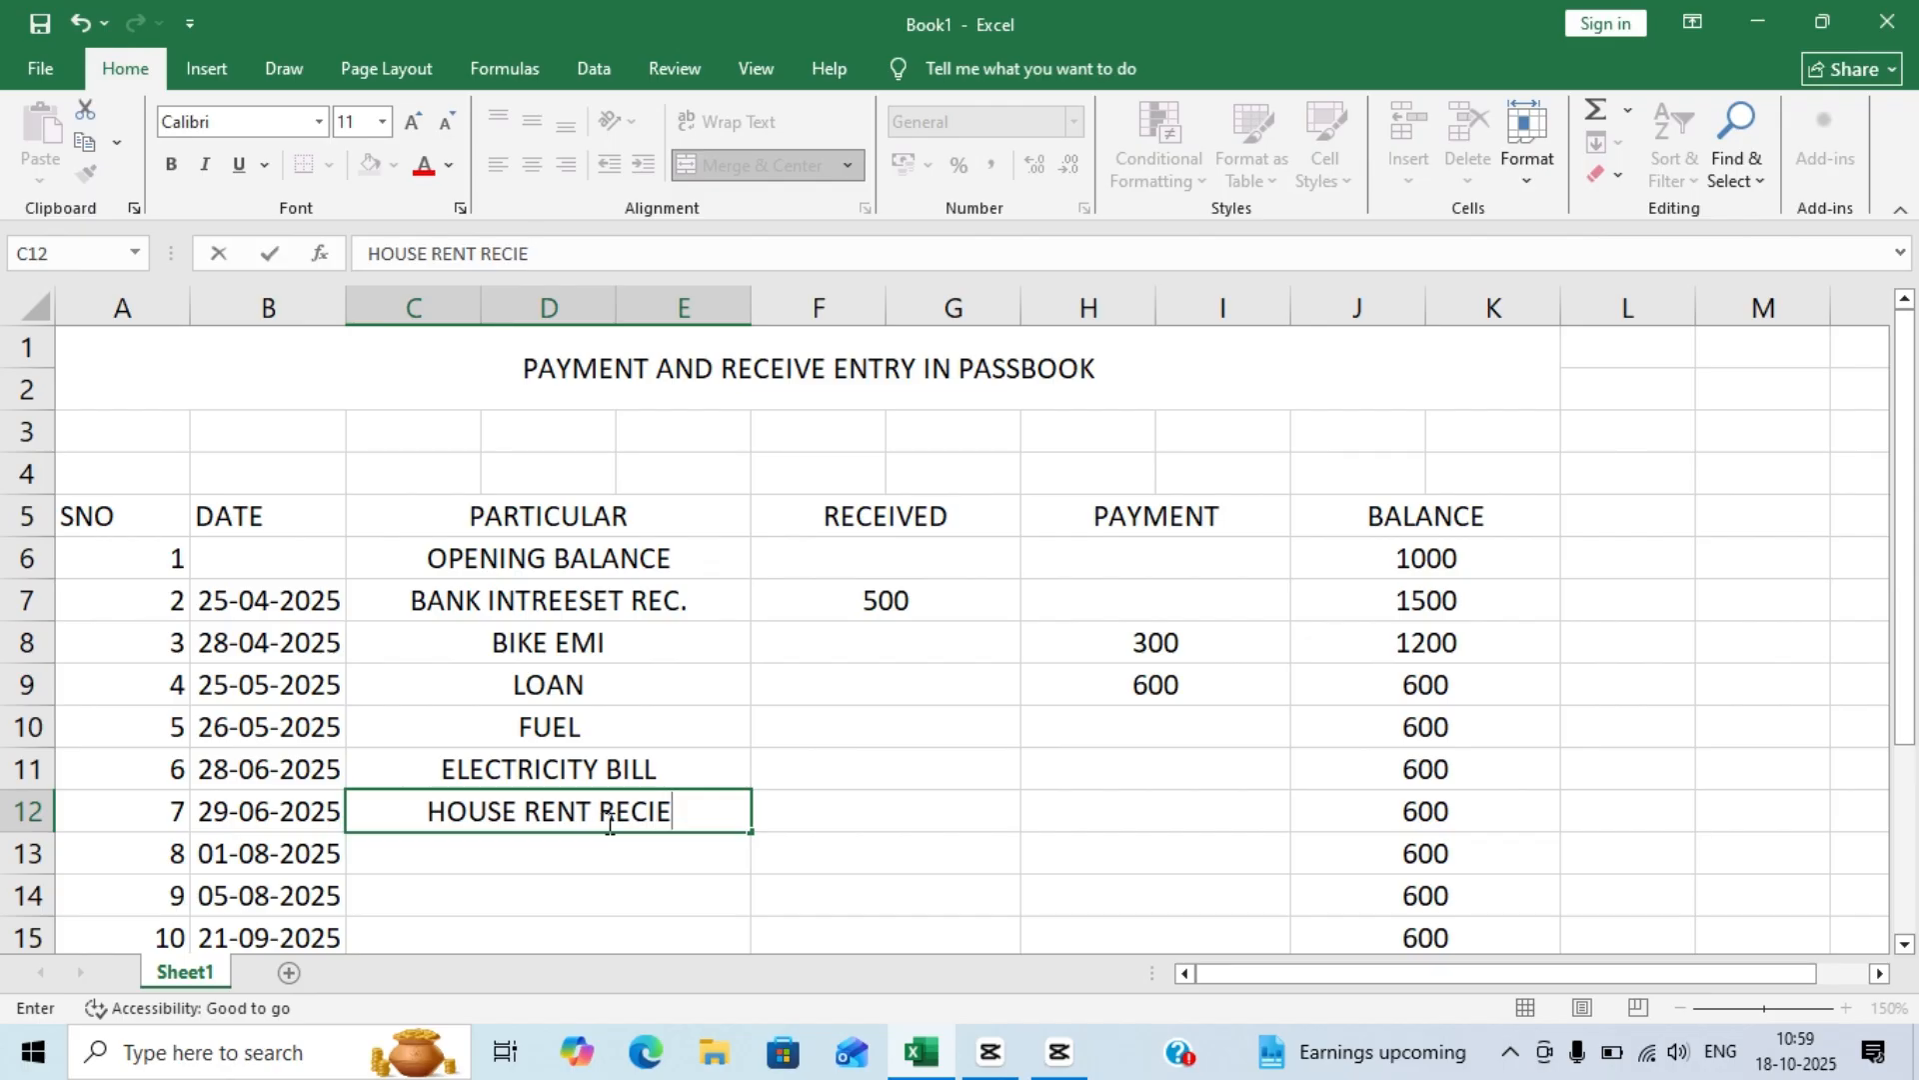
key("Return")
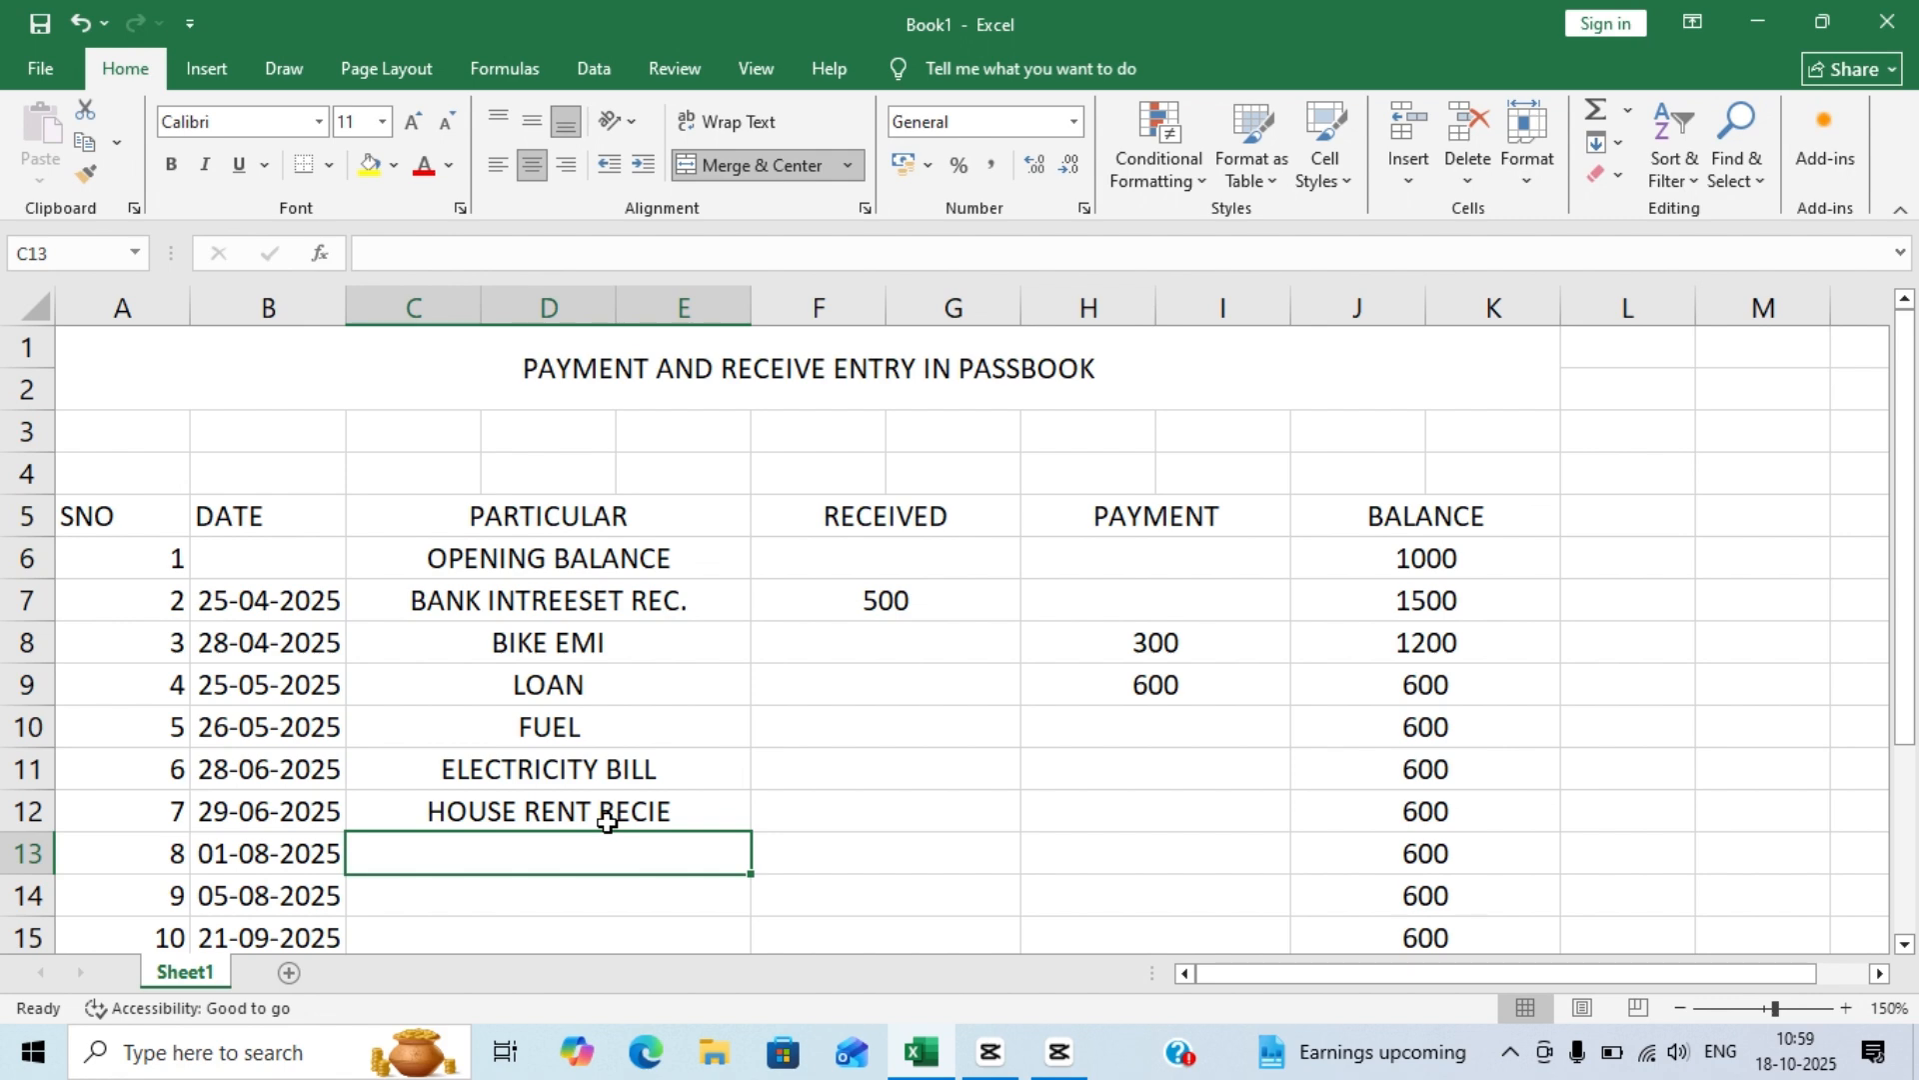
type("SHOP ")
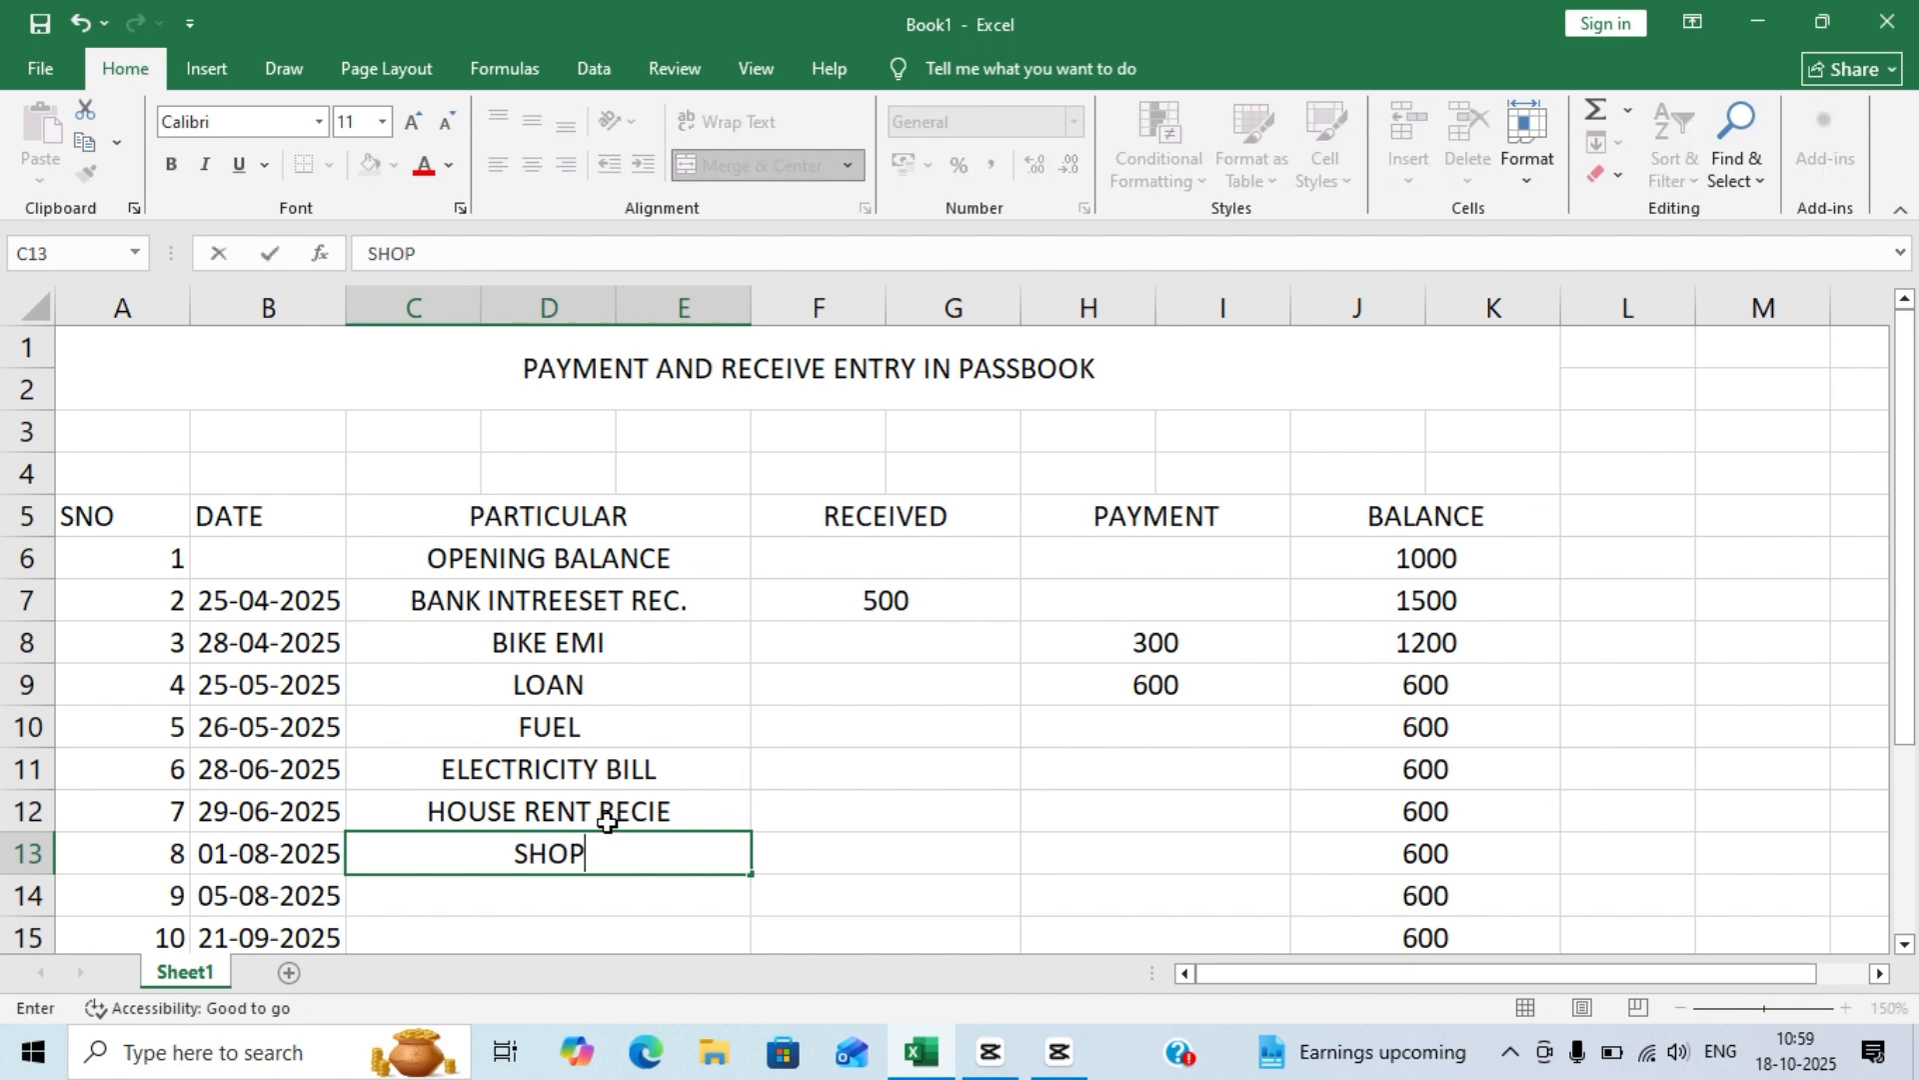
type("RENT")
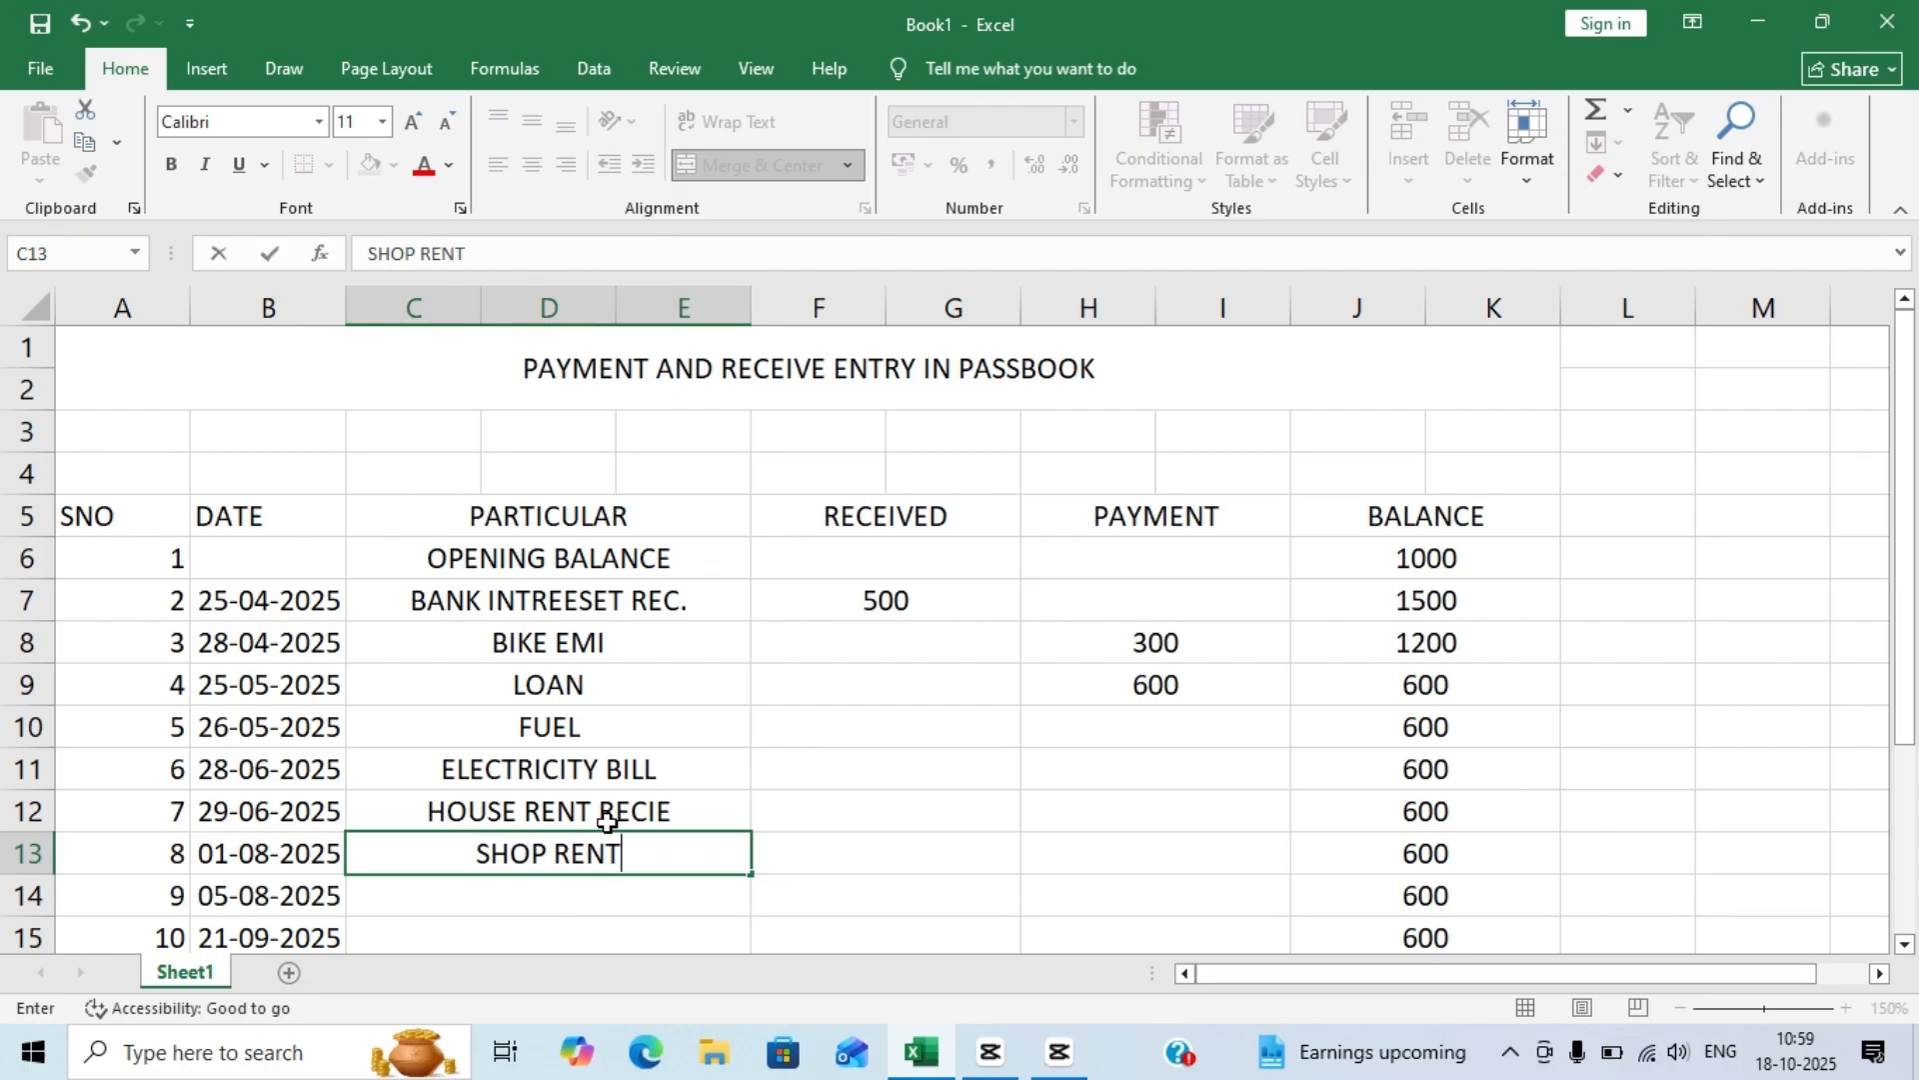
type(" REC")
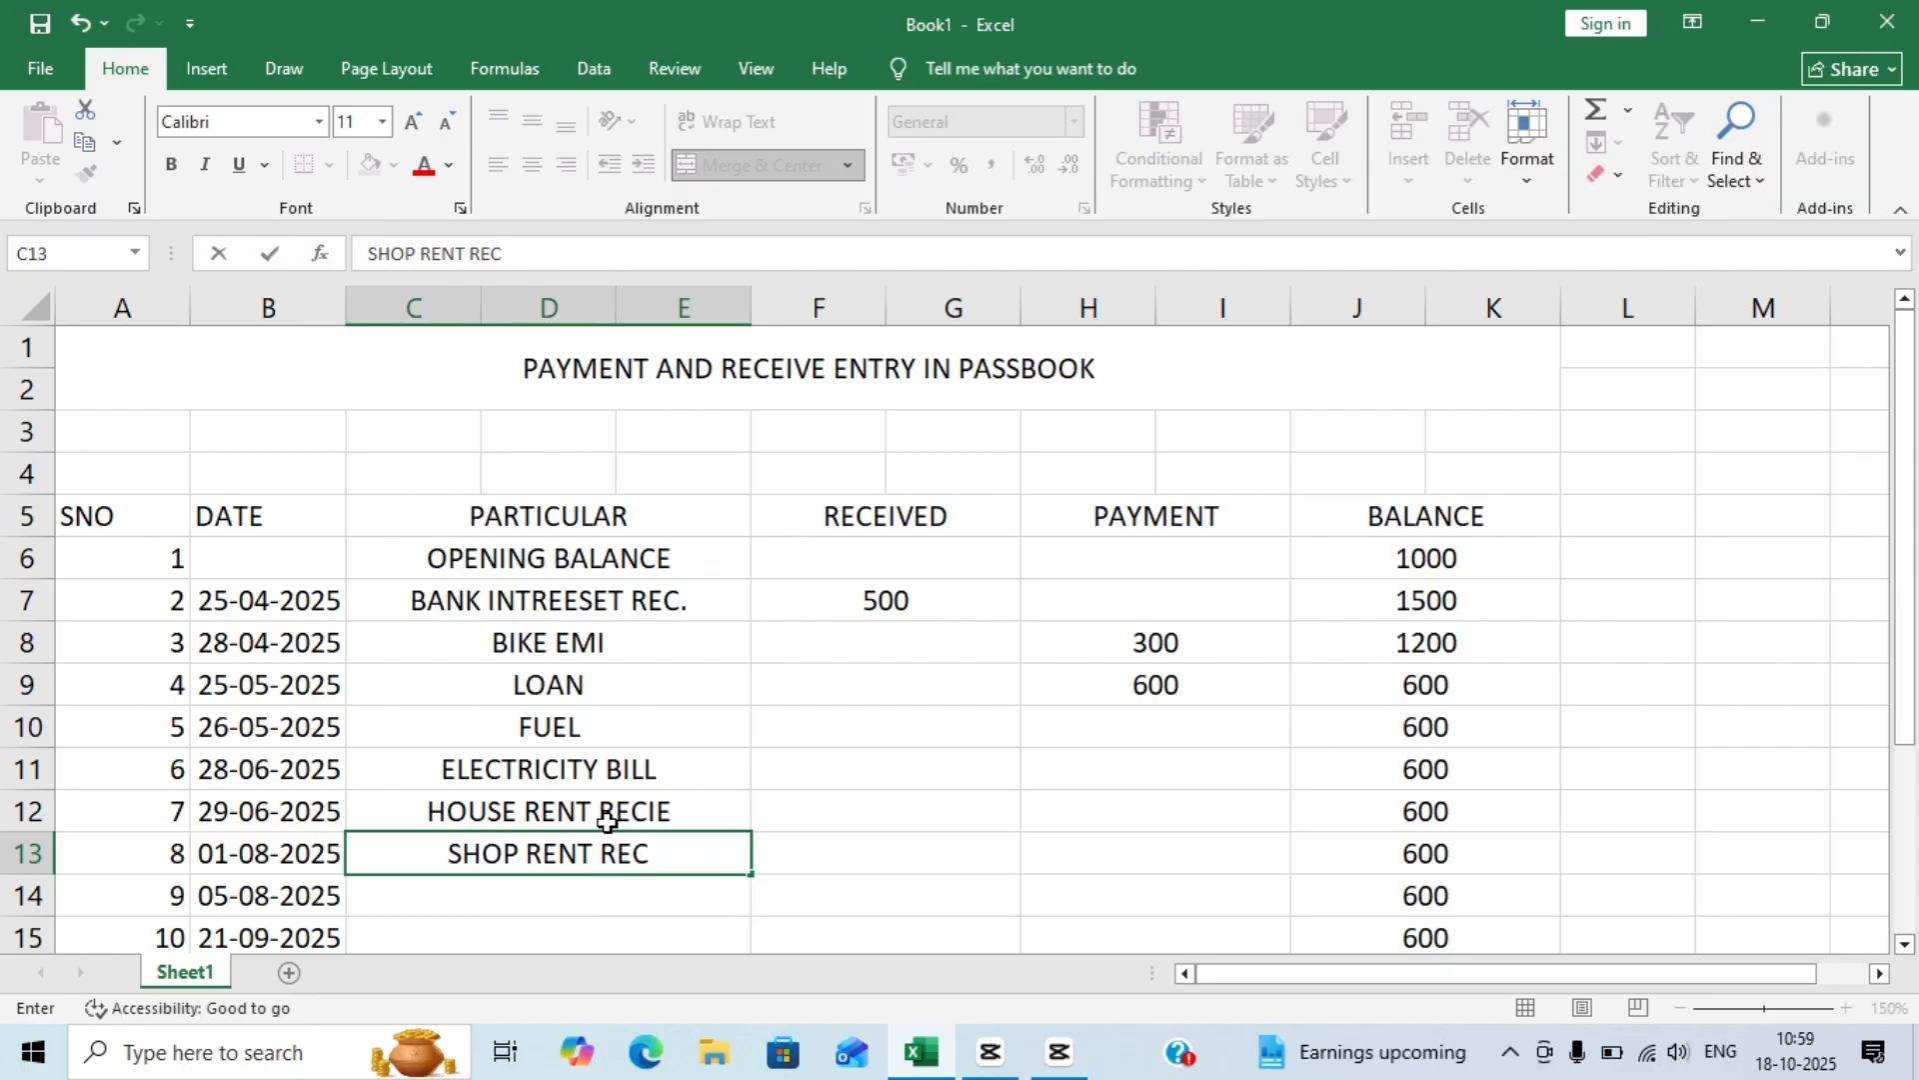
- Enter the placeholder particulars XX in cell C14 and YY in cell C15
scroll(686, 908, "down", 2)
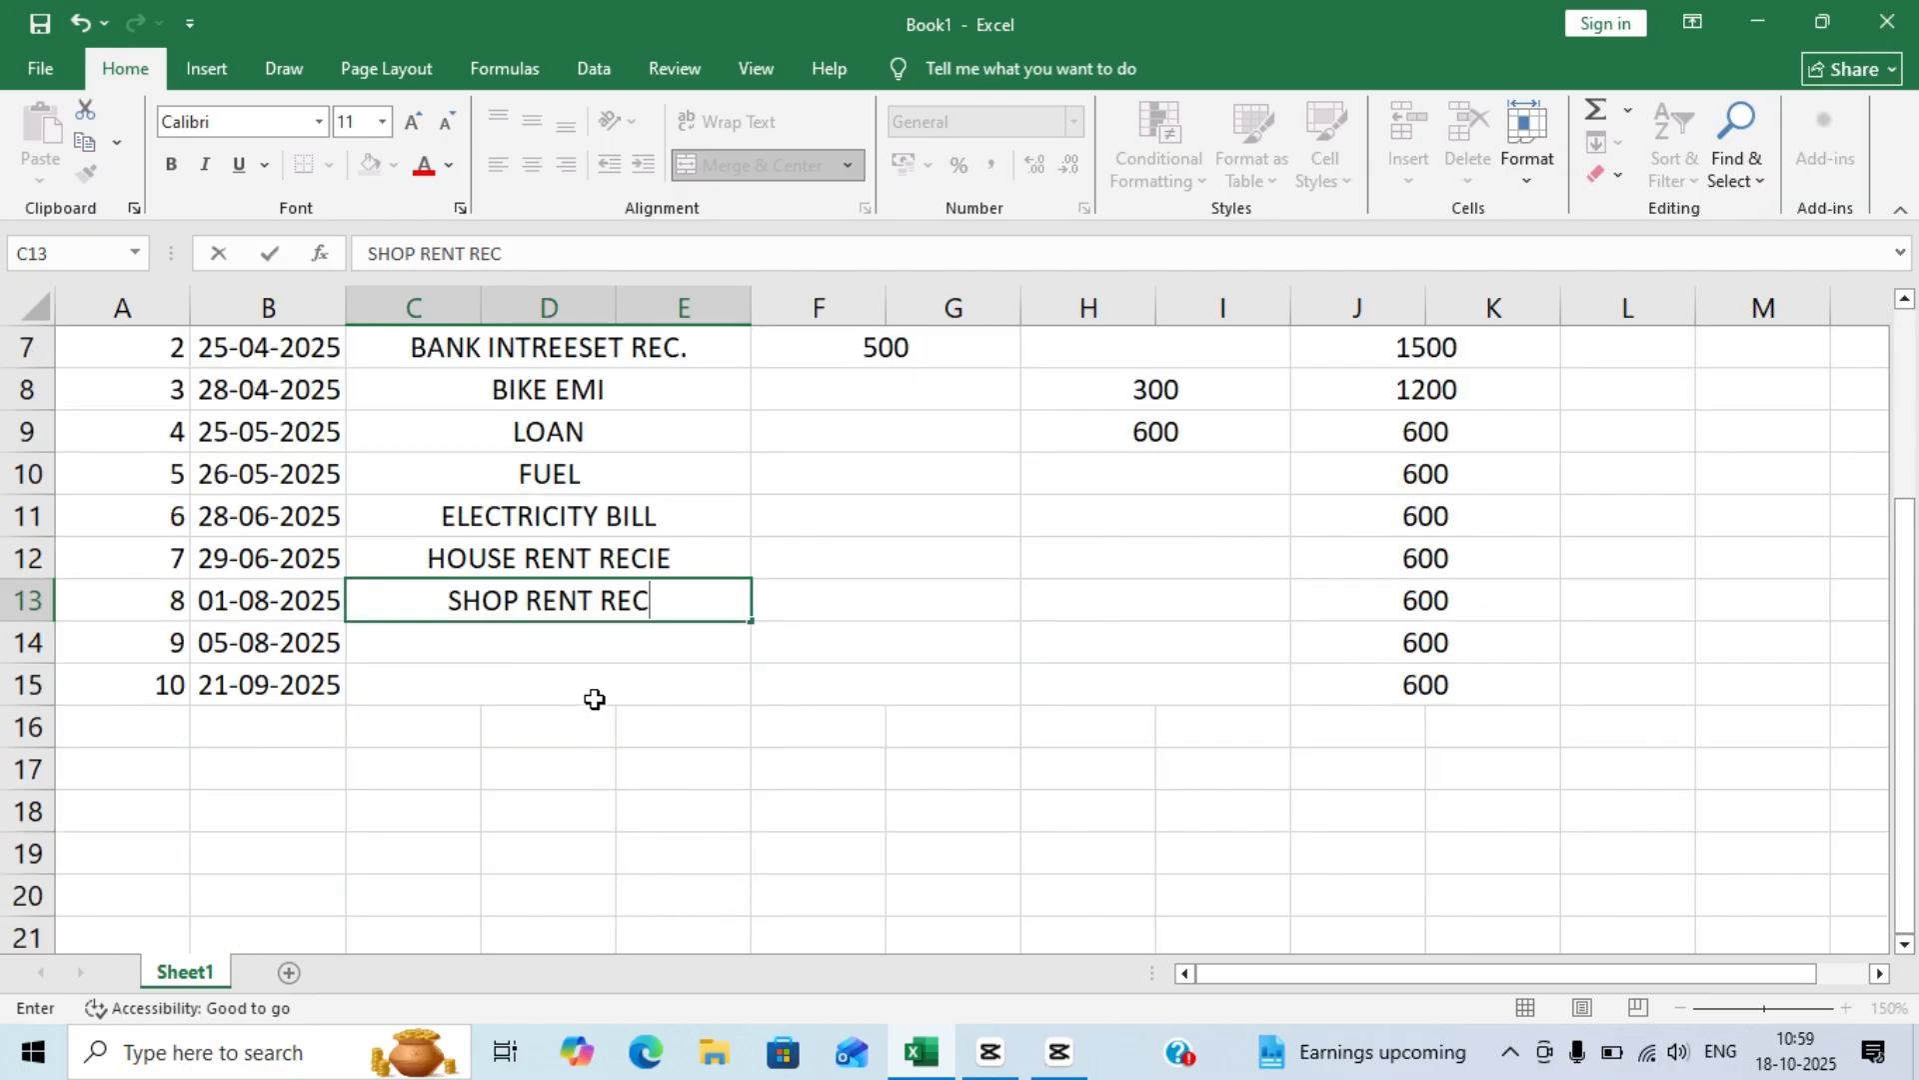
left_click(592, 642)
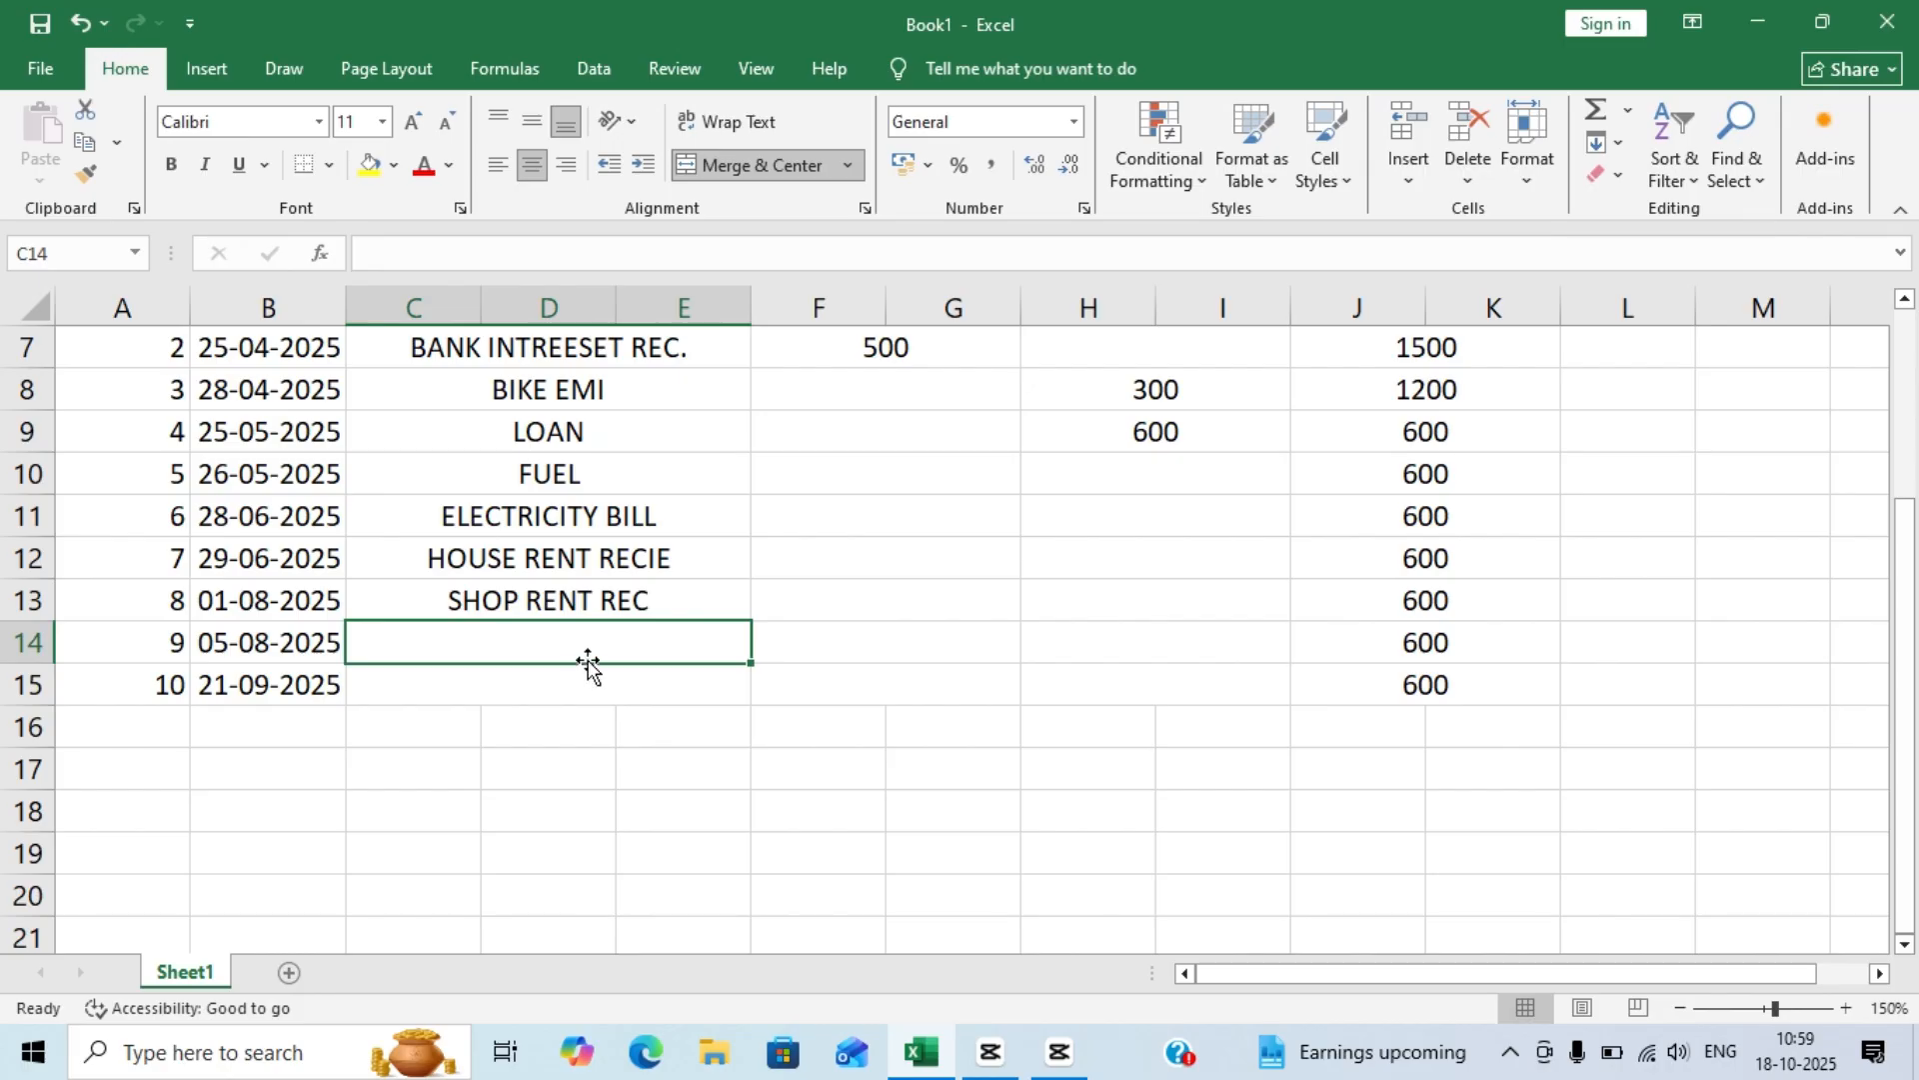
type("XX")
left_click(572, 680)
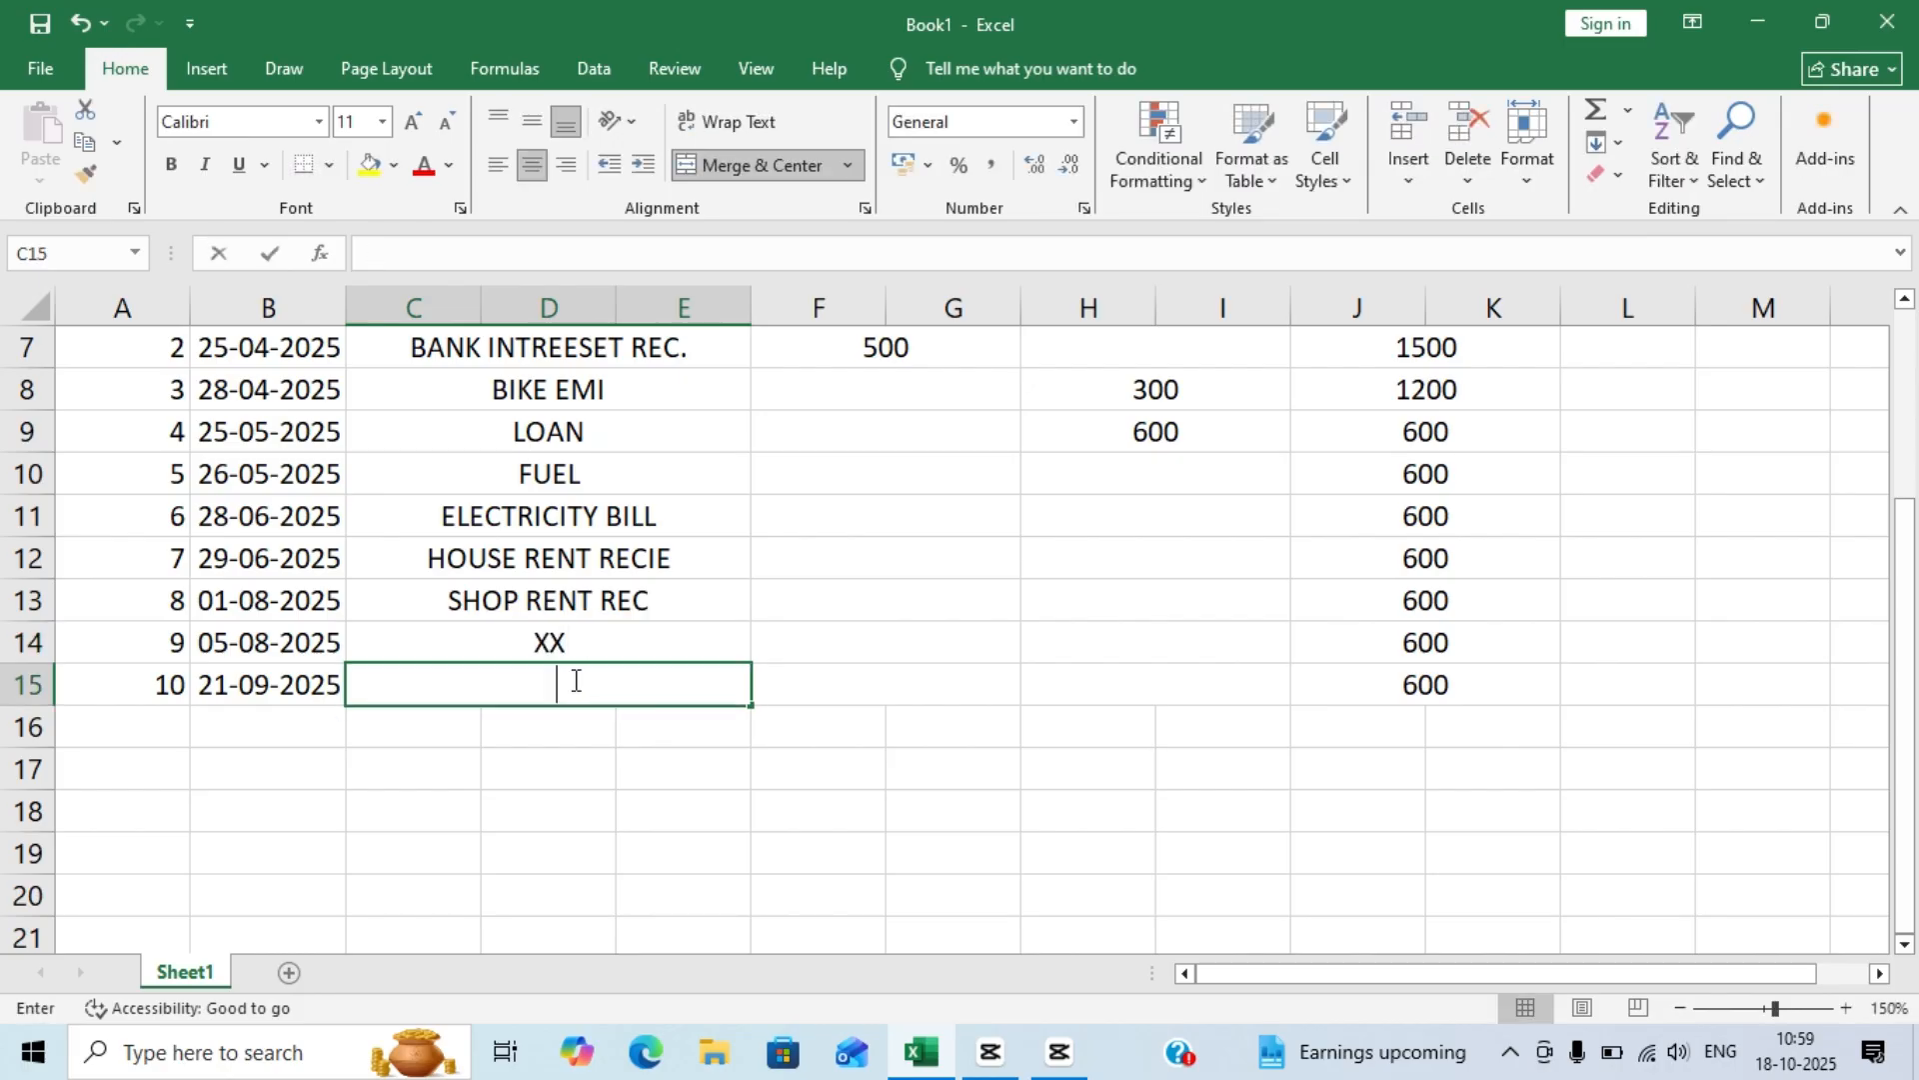
type("YY")
- Enter the payment amounts 300 for FUEL in cell H10 and 200 for ELECTRICITY BILL in cell H11
scroll(793, 594, "up", 2)
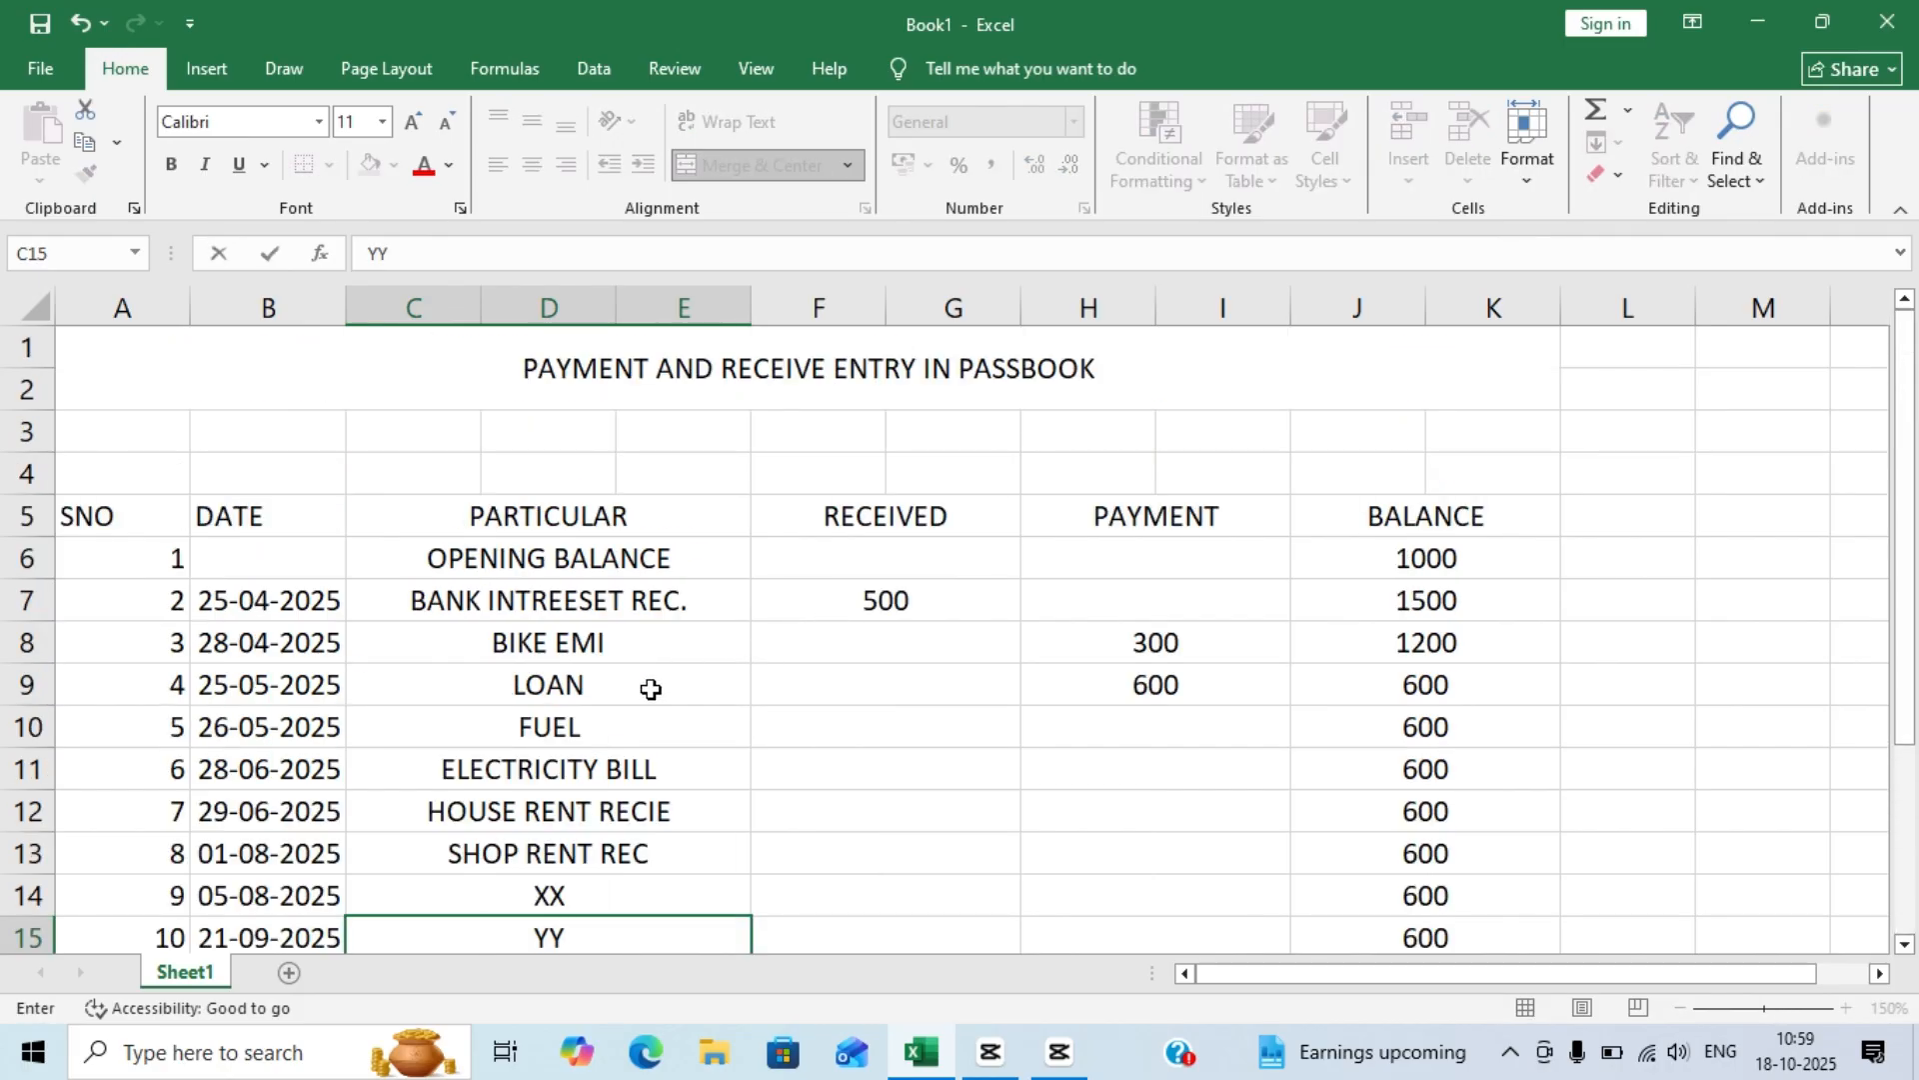
left_click(1129, 733)
type("300")
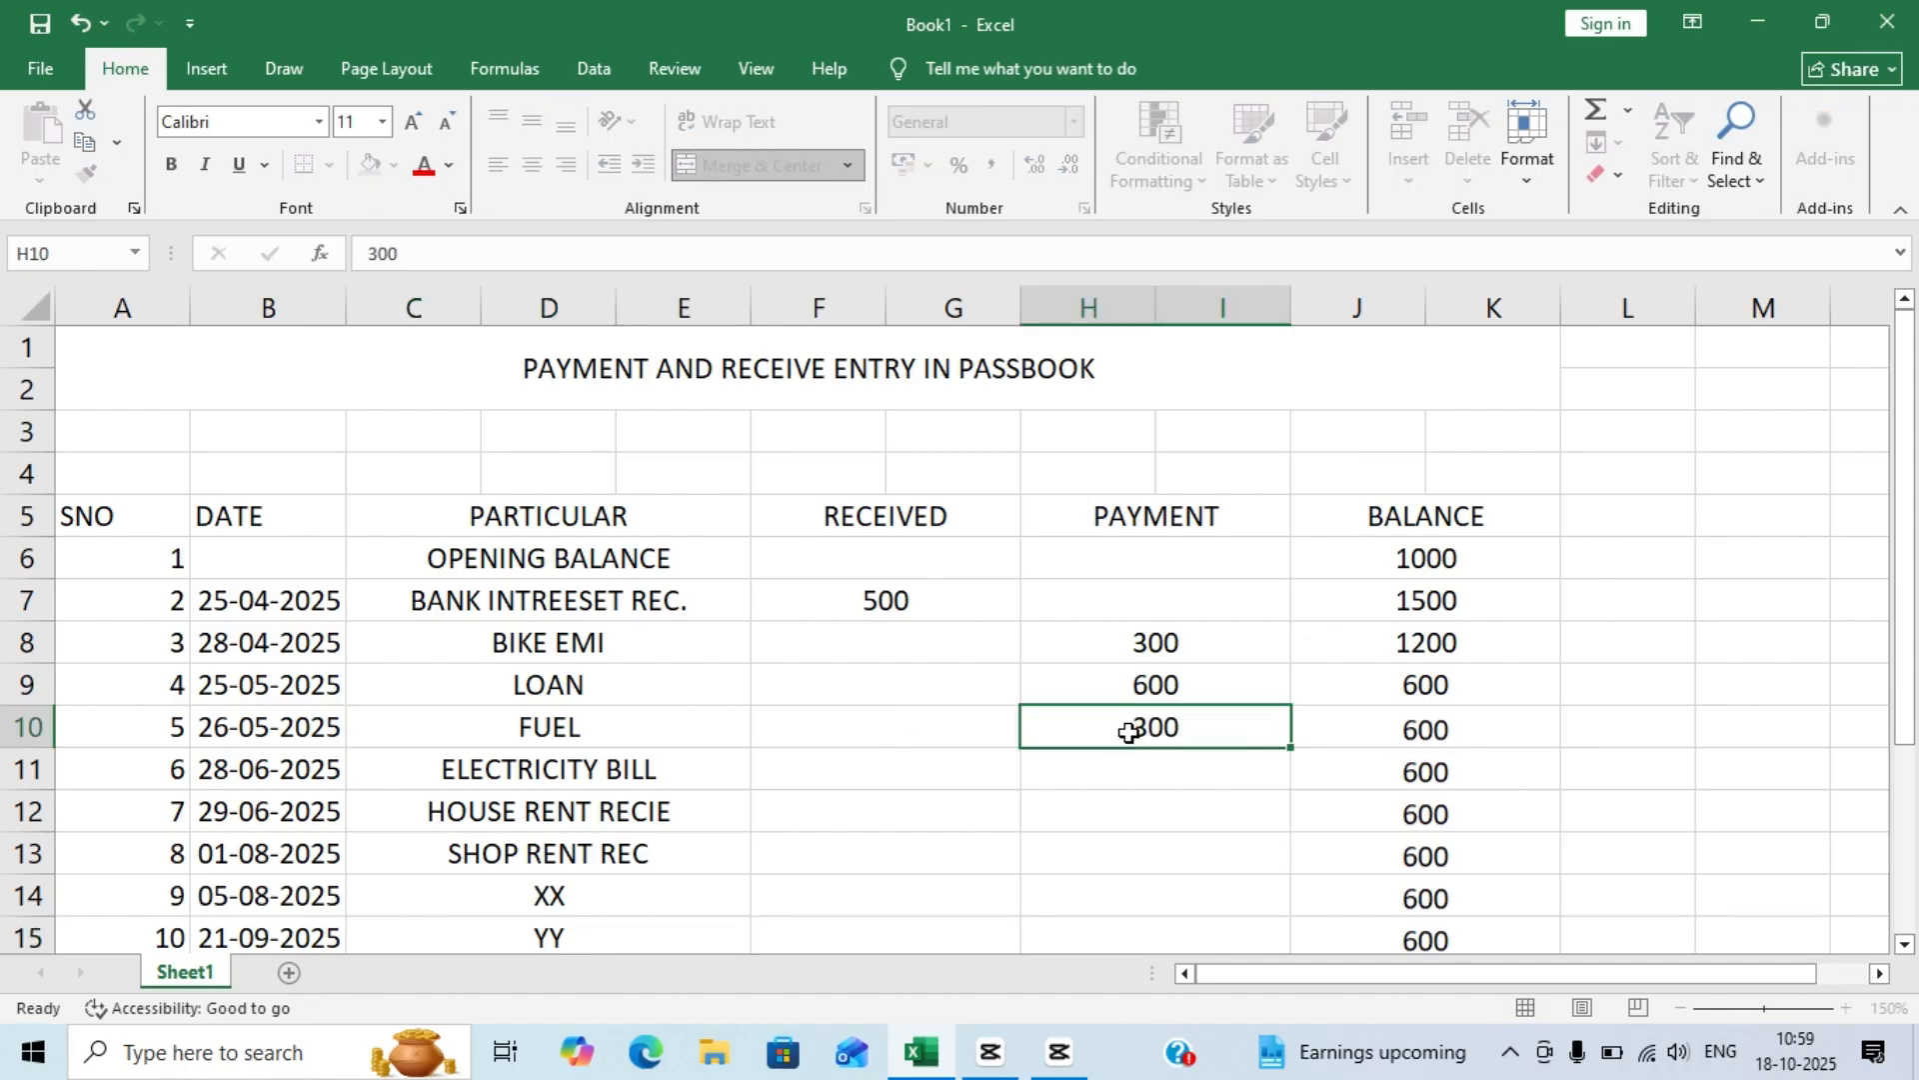
key("Return")
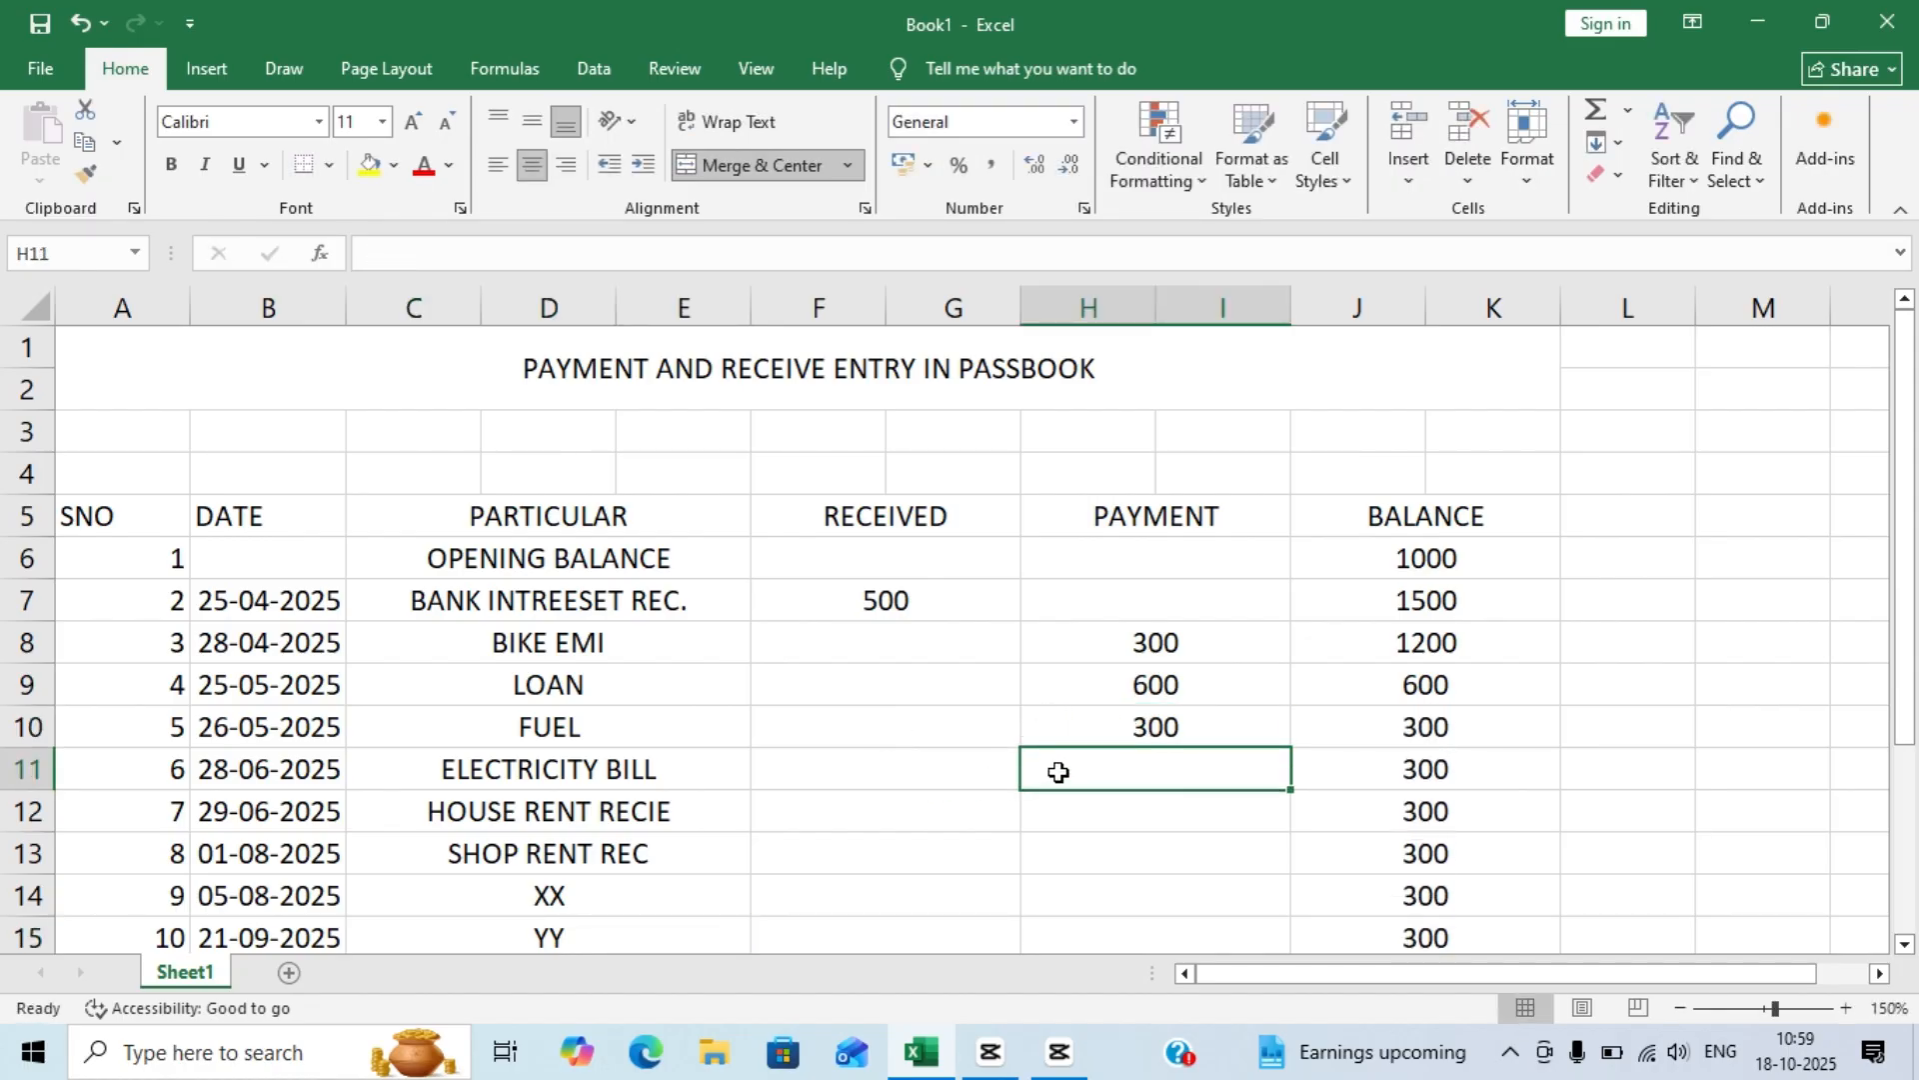
type("200")
key("Return")
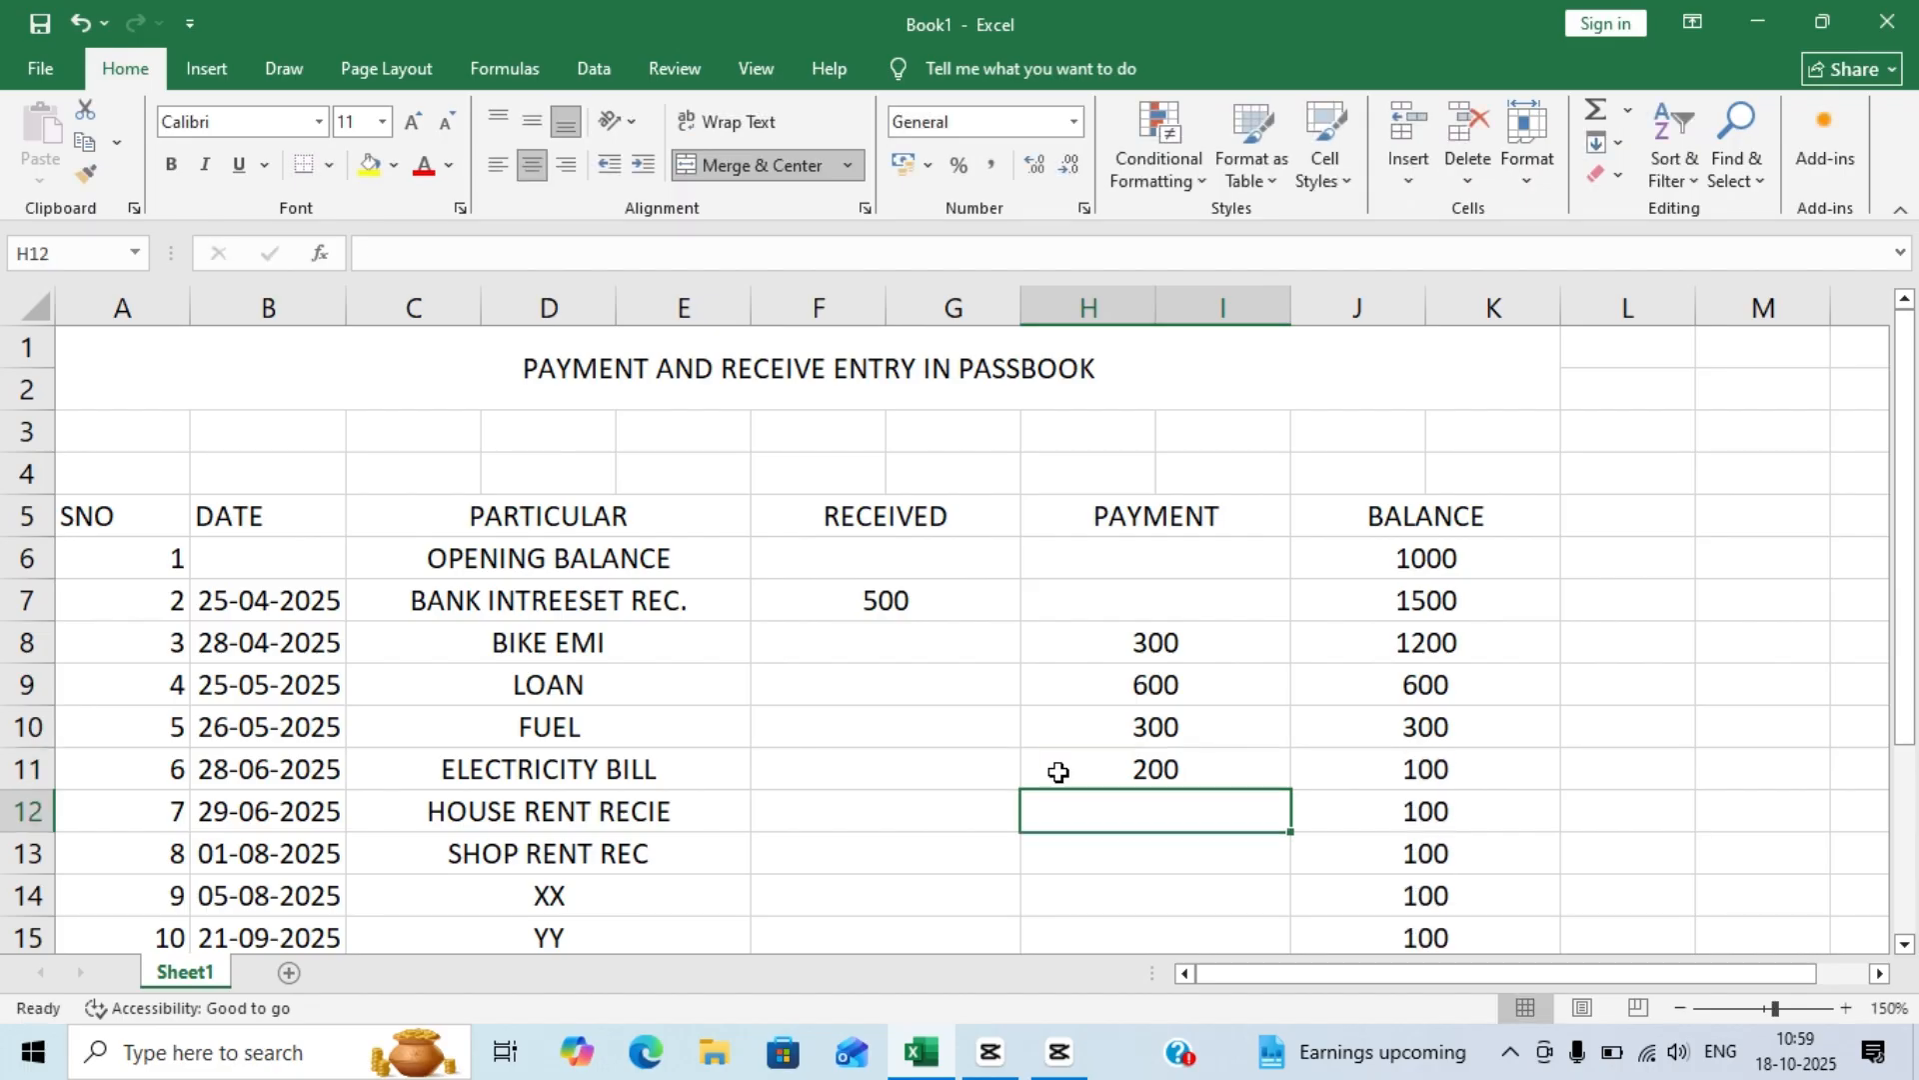
- Enter the received amounts 3000 for the house rent in cell F12 and 1500 for the shop rent in cell F13
left_click(907, 813)
type("30000")
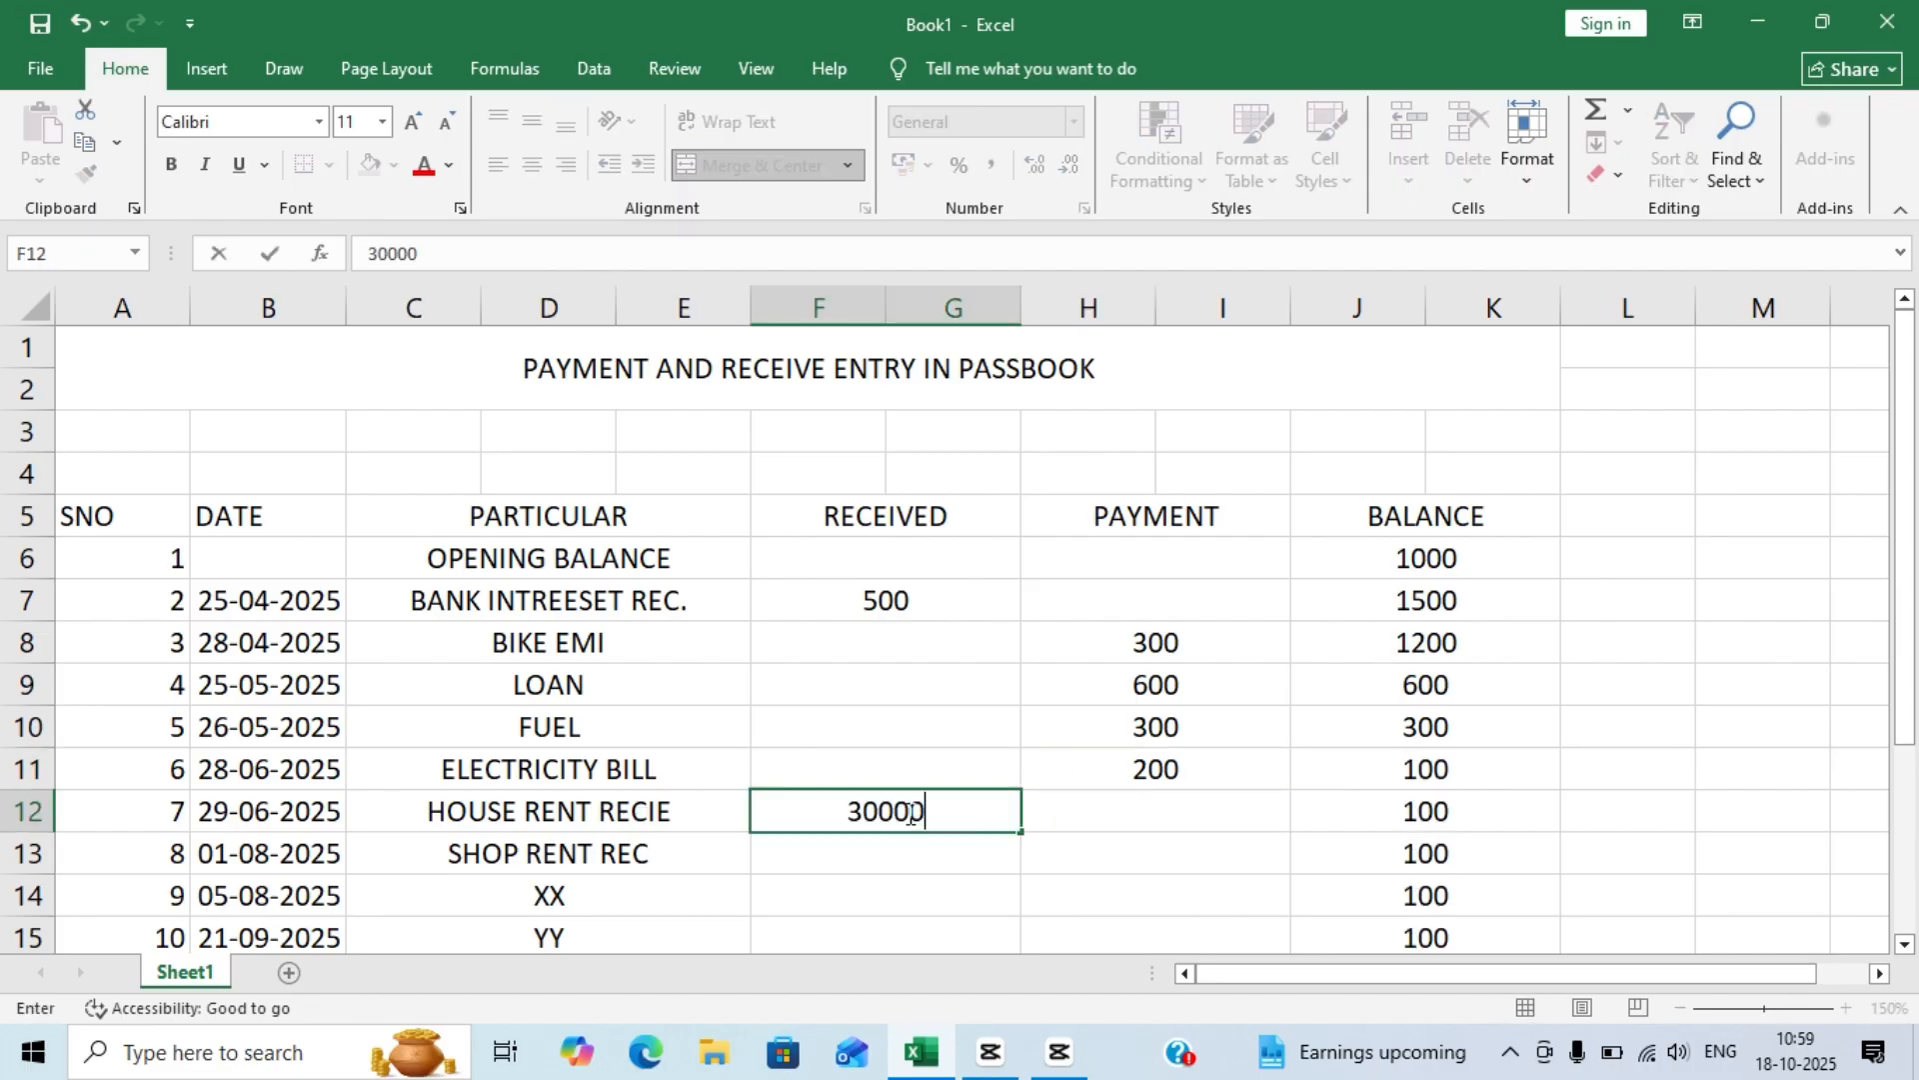
key("BackSpace")
key("Return")
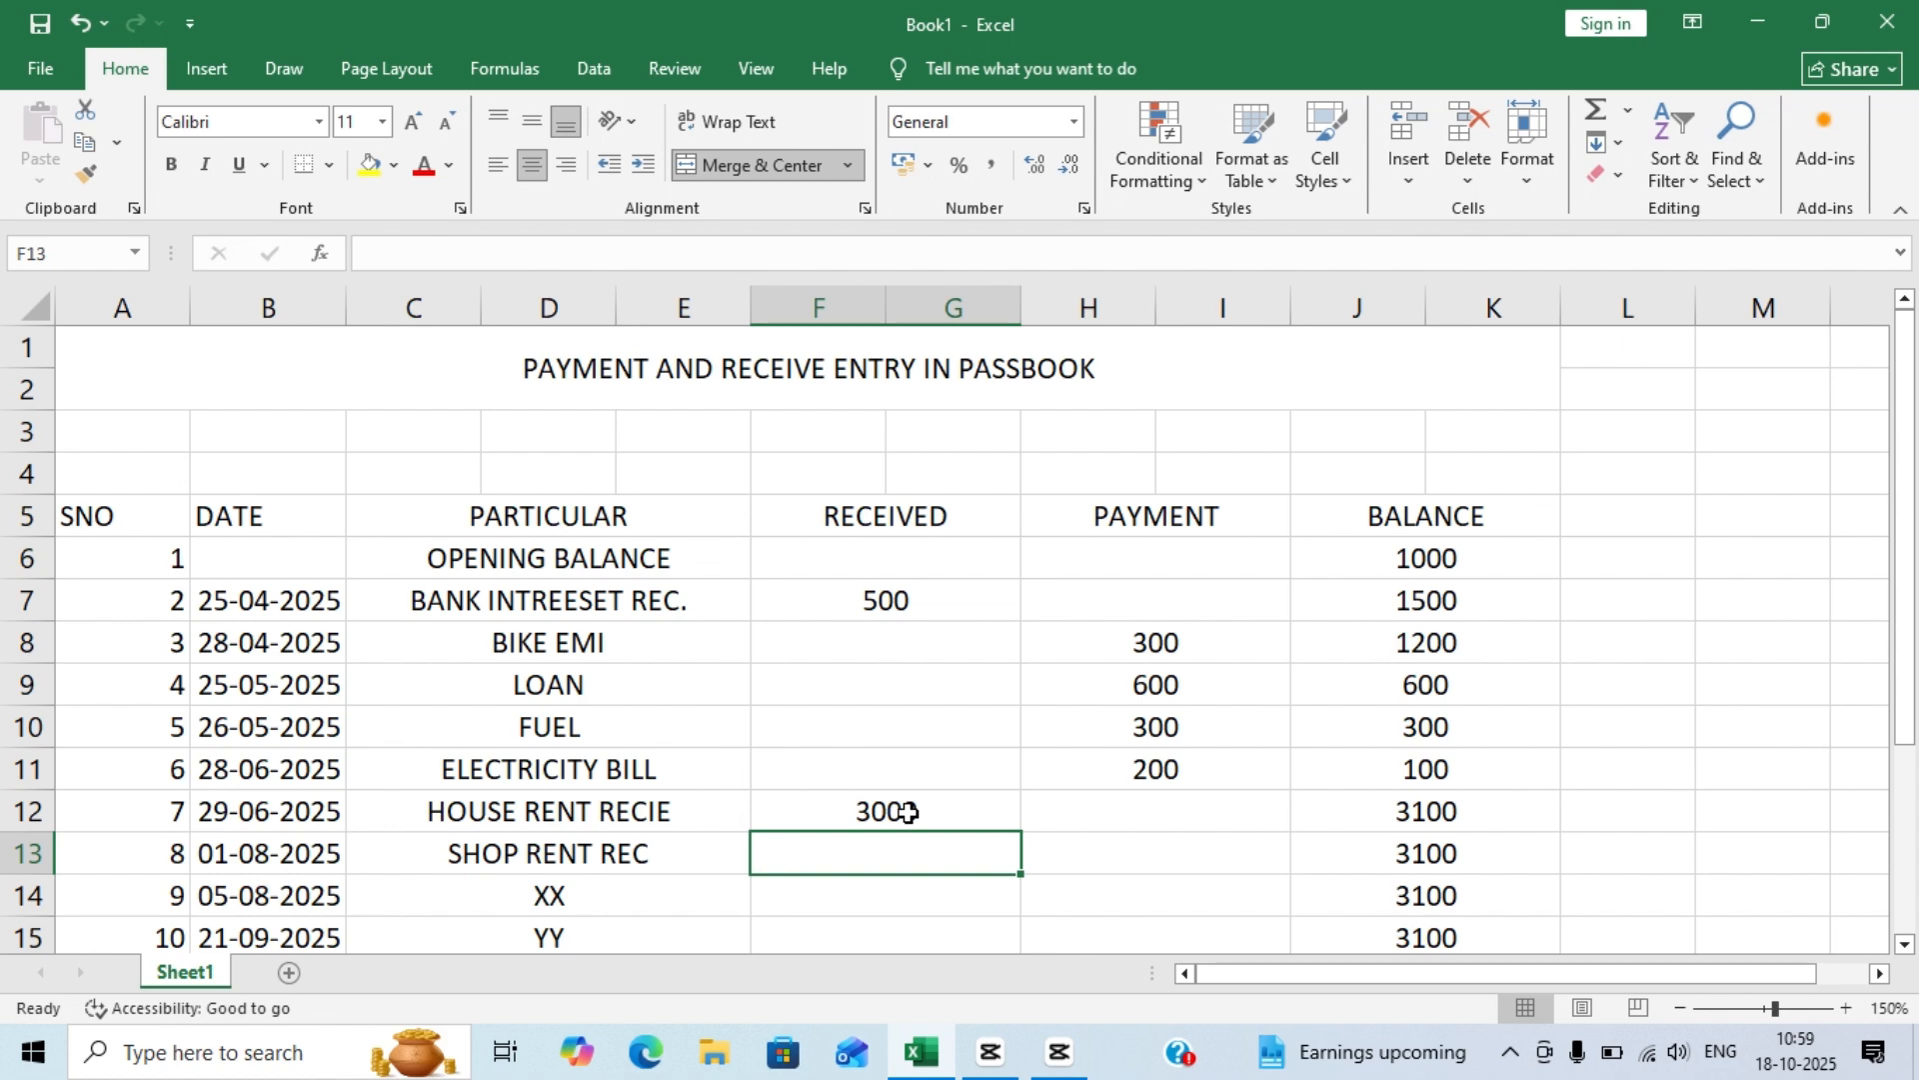
type("1500")
key("Return")
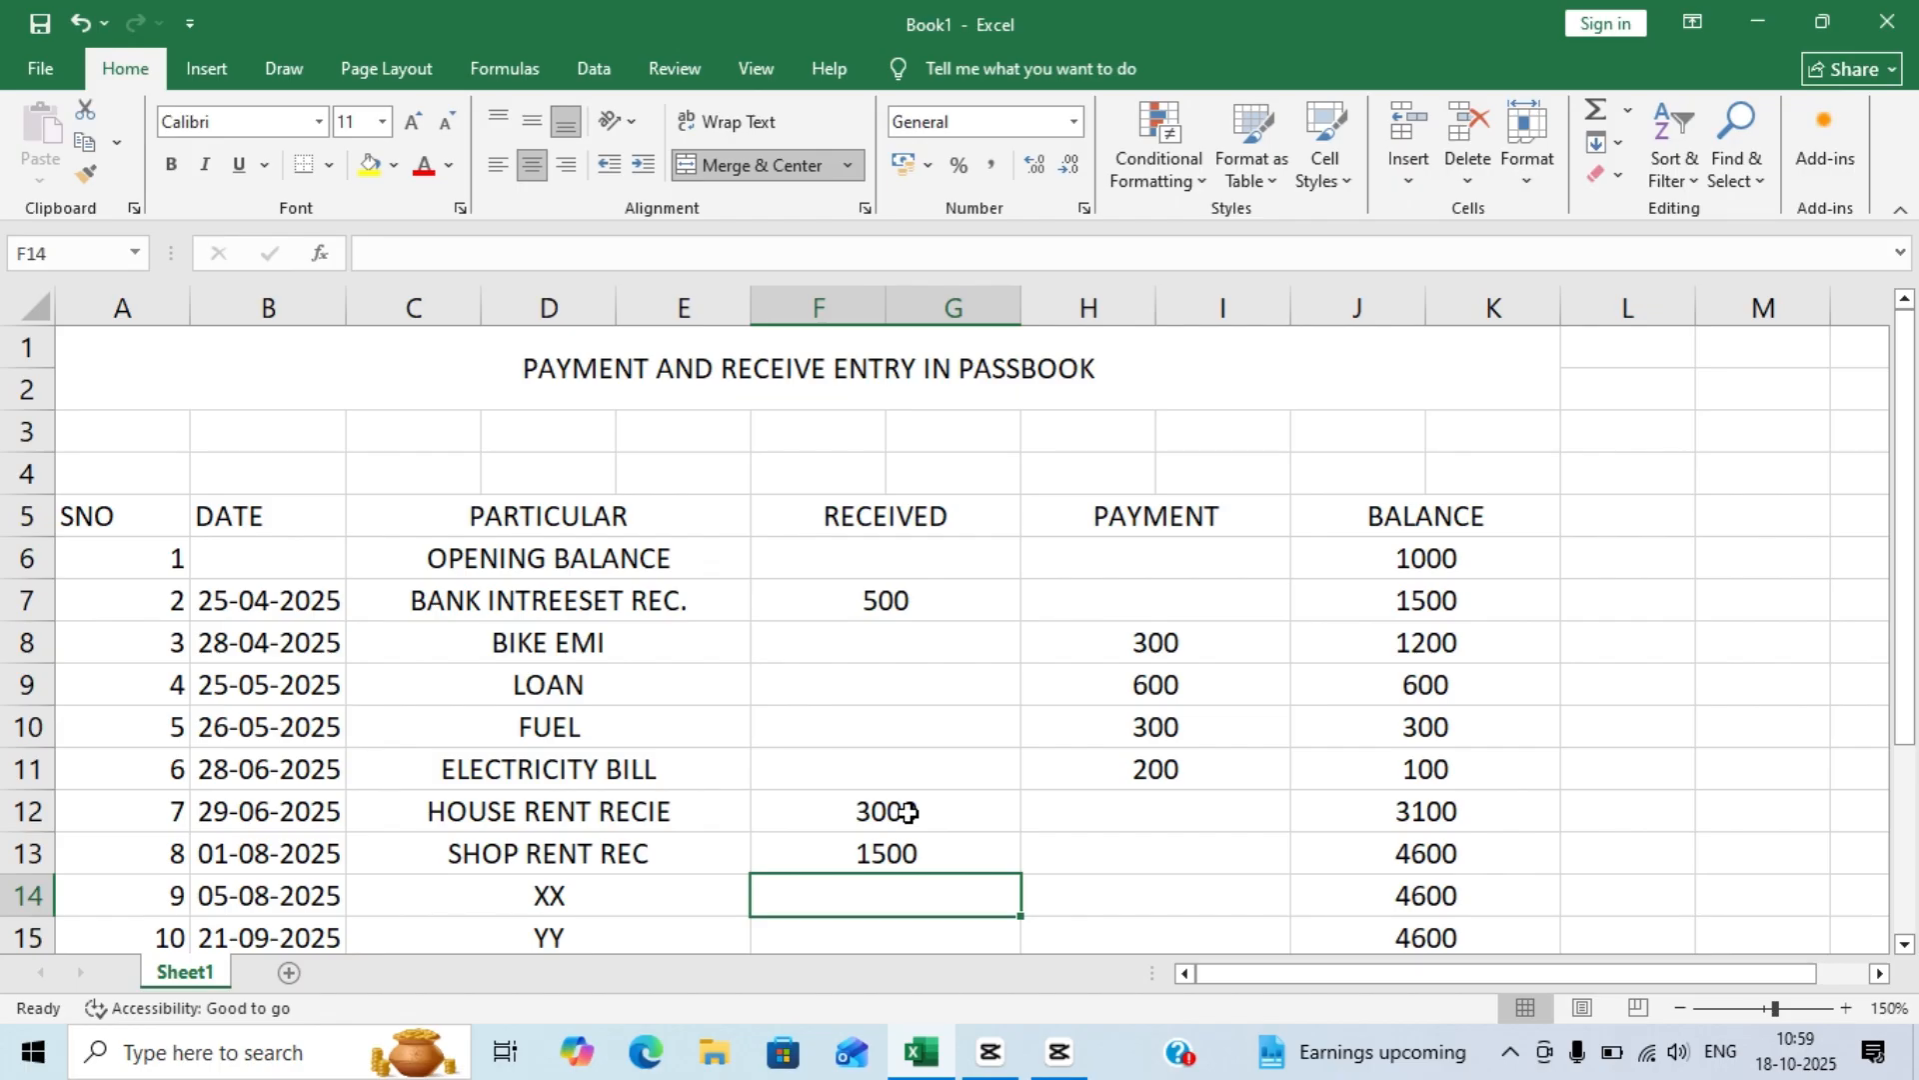
- Enter 600 as received for the XX entry in cell F14 and 500 as payment for the YY entry in cell H15
type("600")
key("Return")
key("Tab")
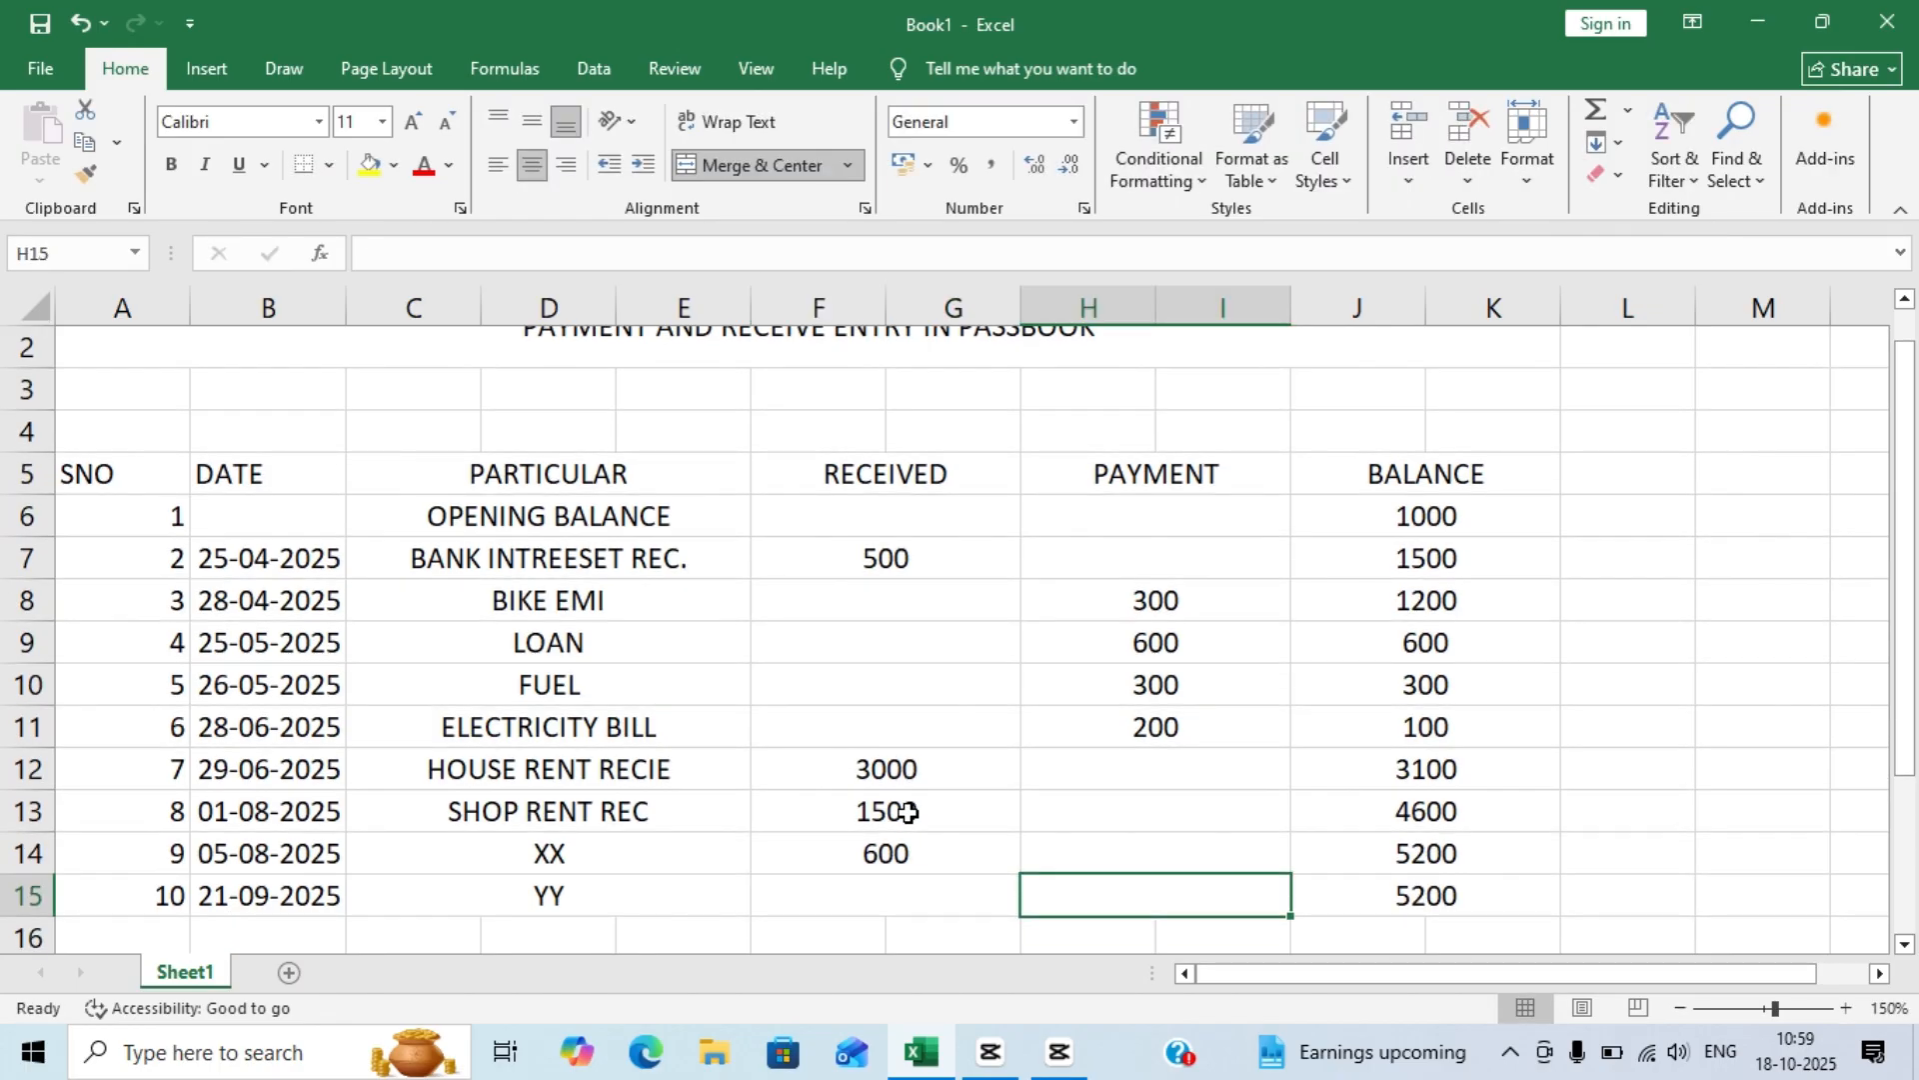
type("500")
key("Return")
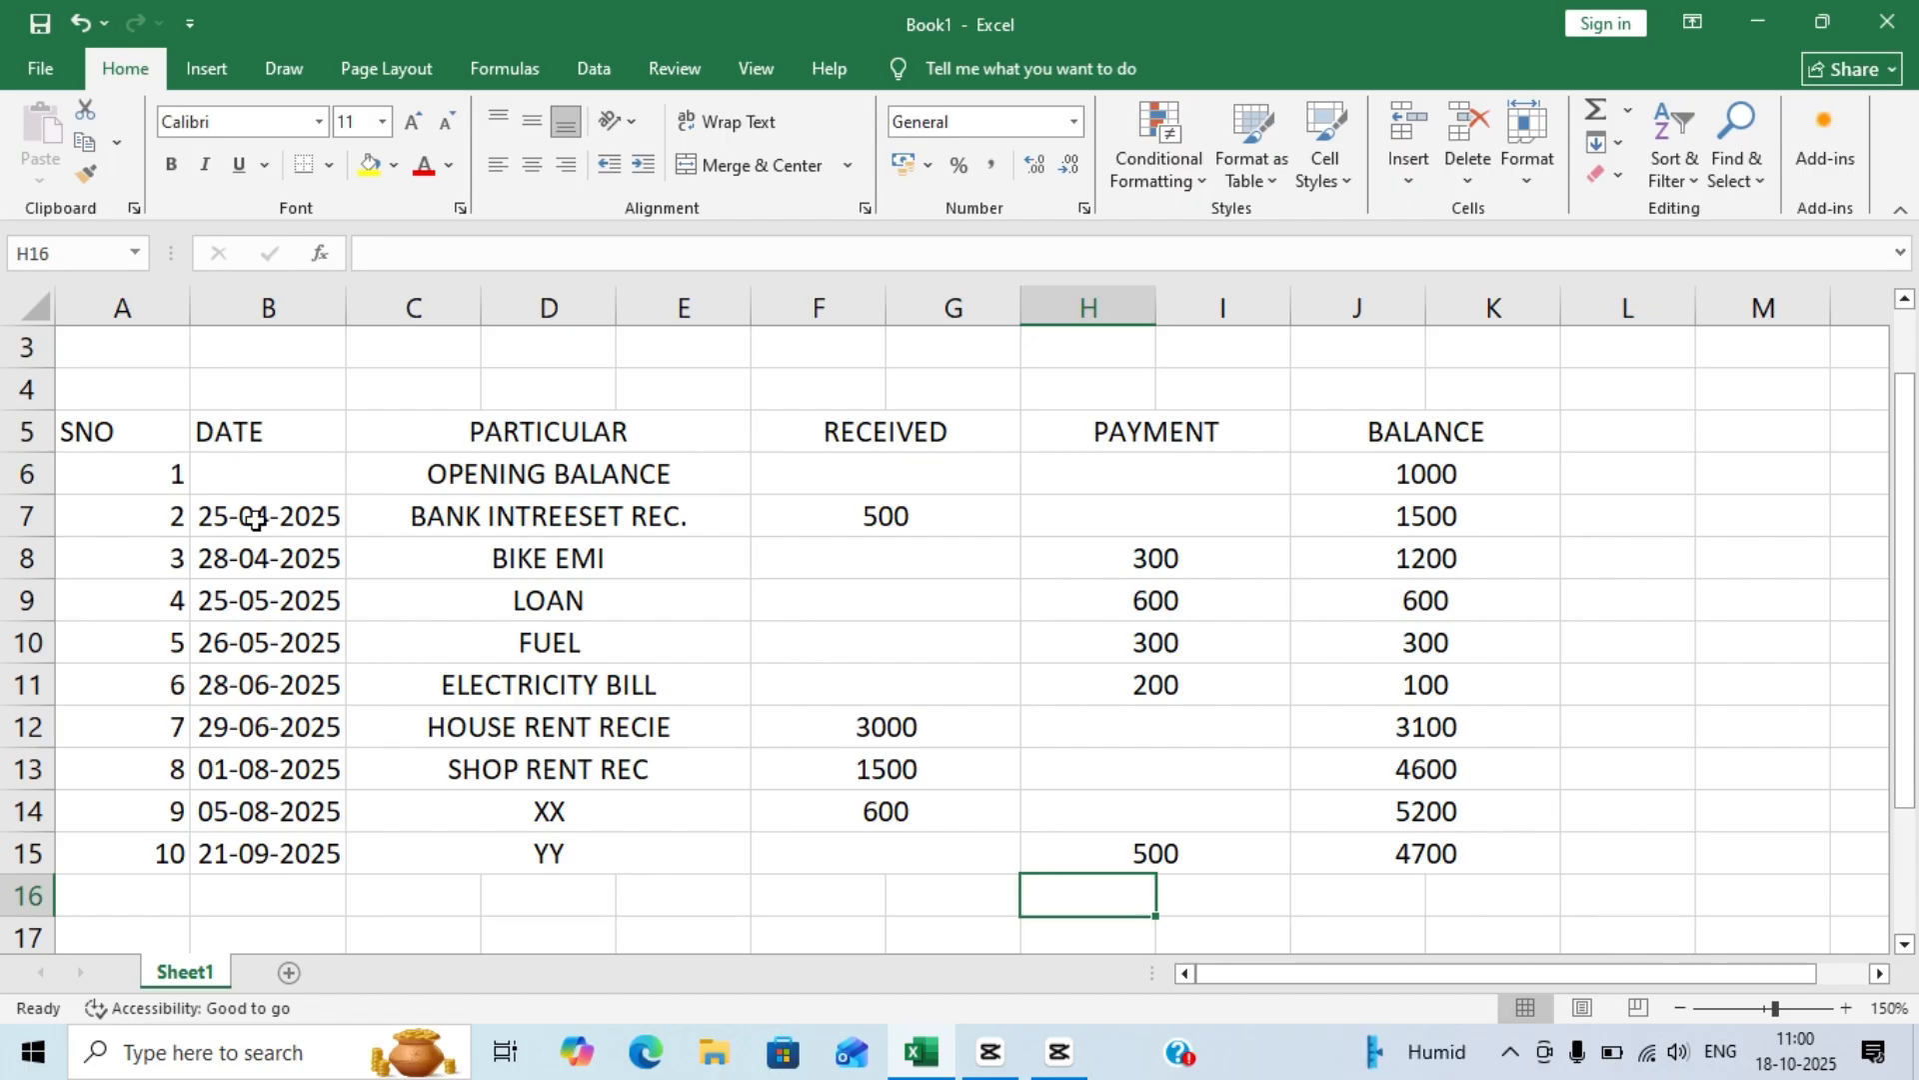
- Apply all borders to the passbook table from the SNO header in A5 through the last balance in row 15
scroll(245, 519, "up", 1)
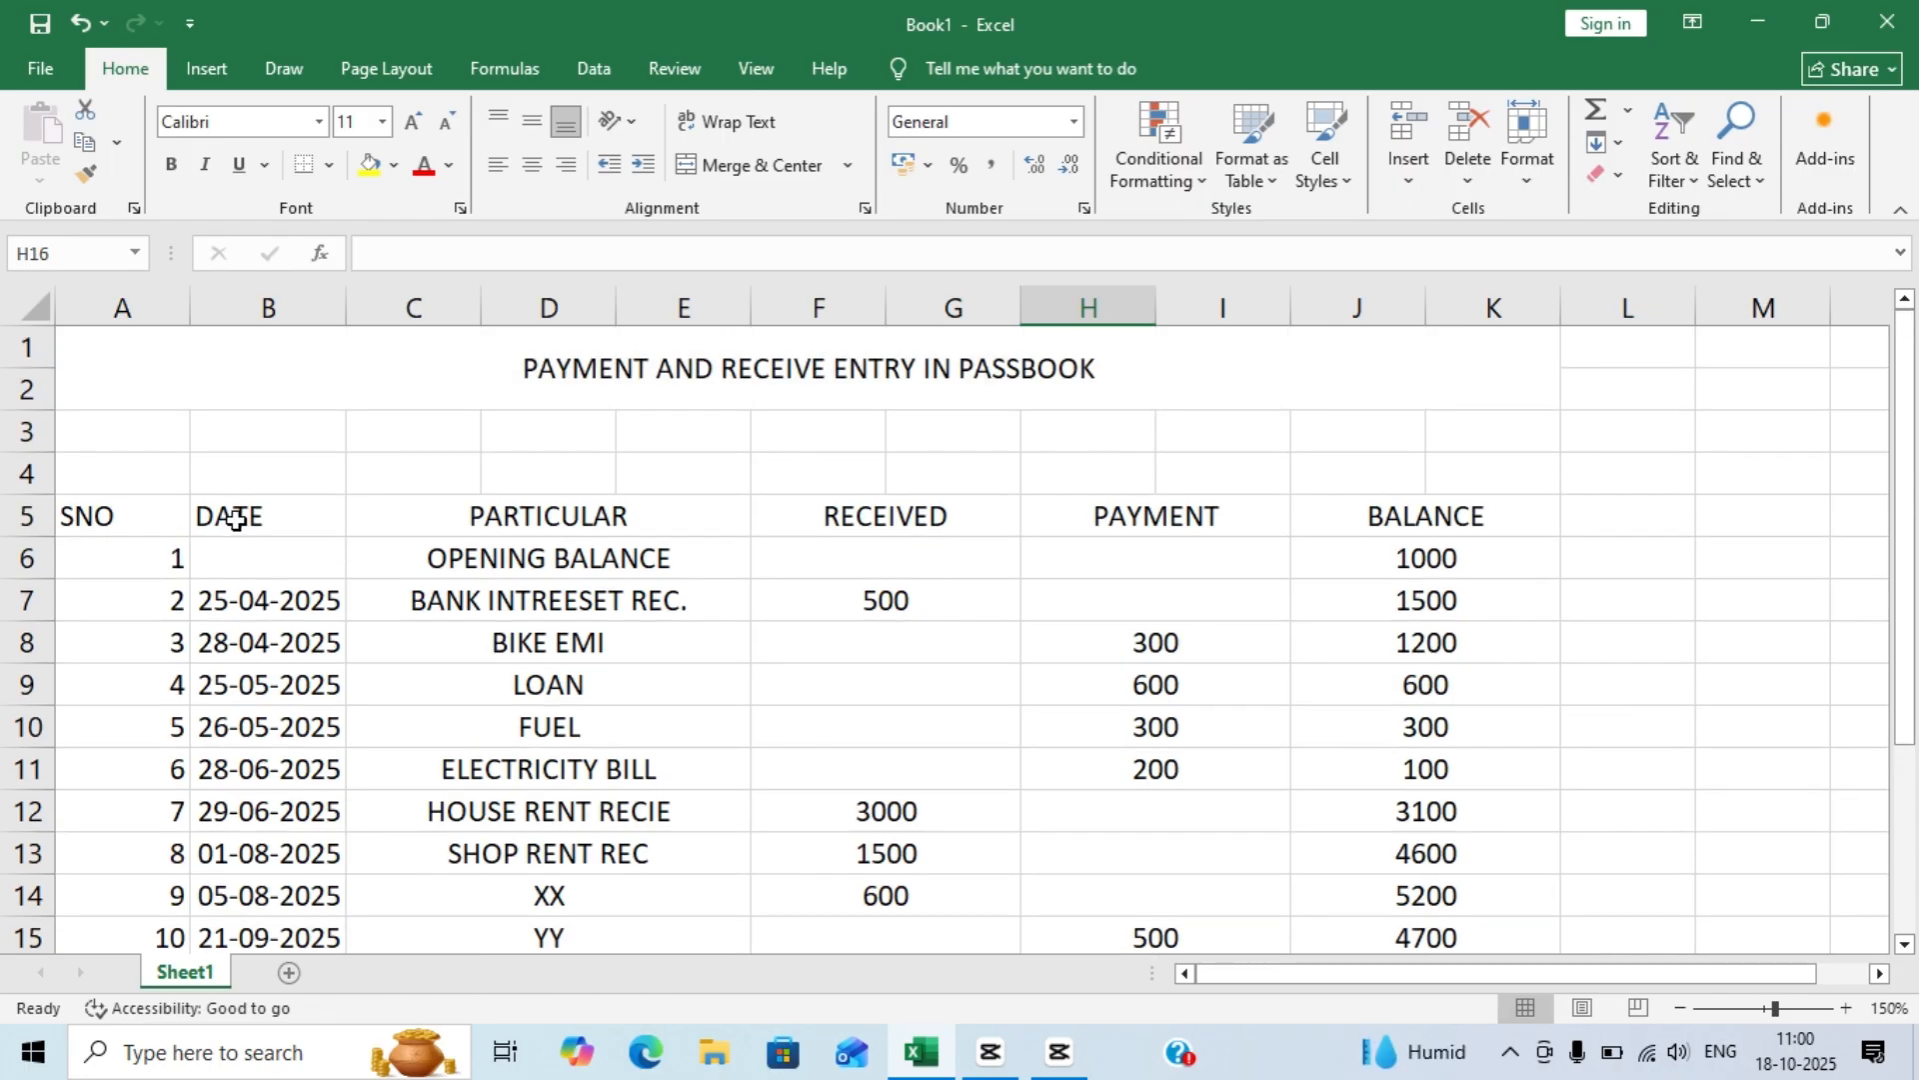
left_click(154, 513)
left_click_drag(191, 539, 1353, 860)
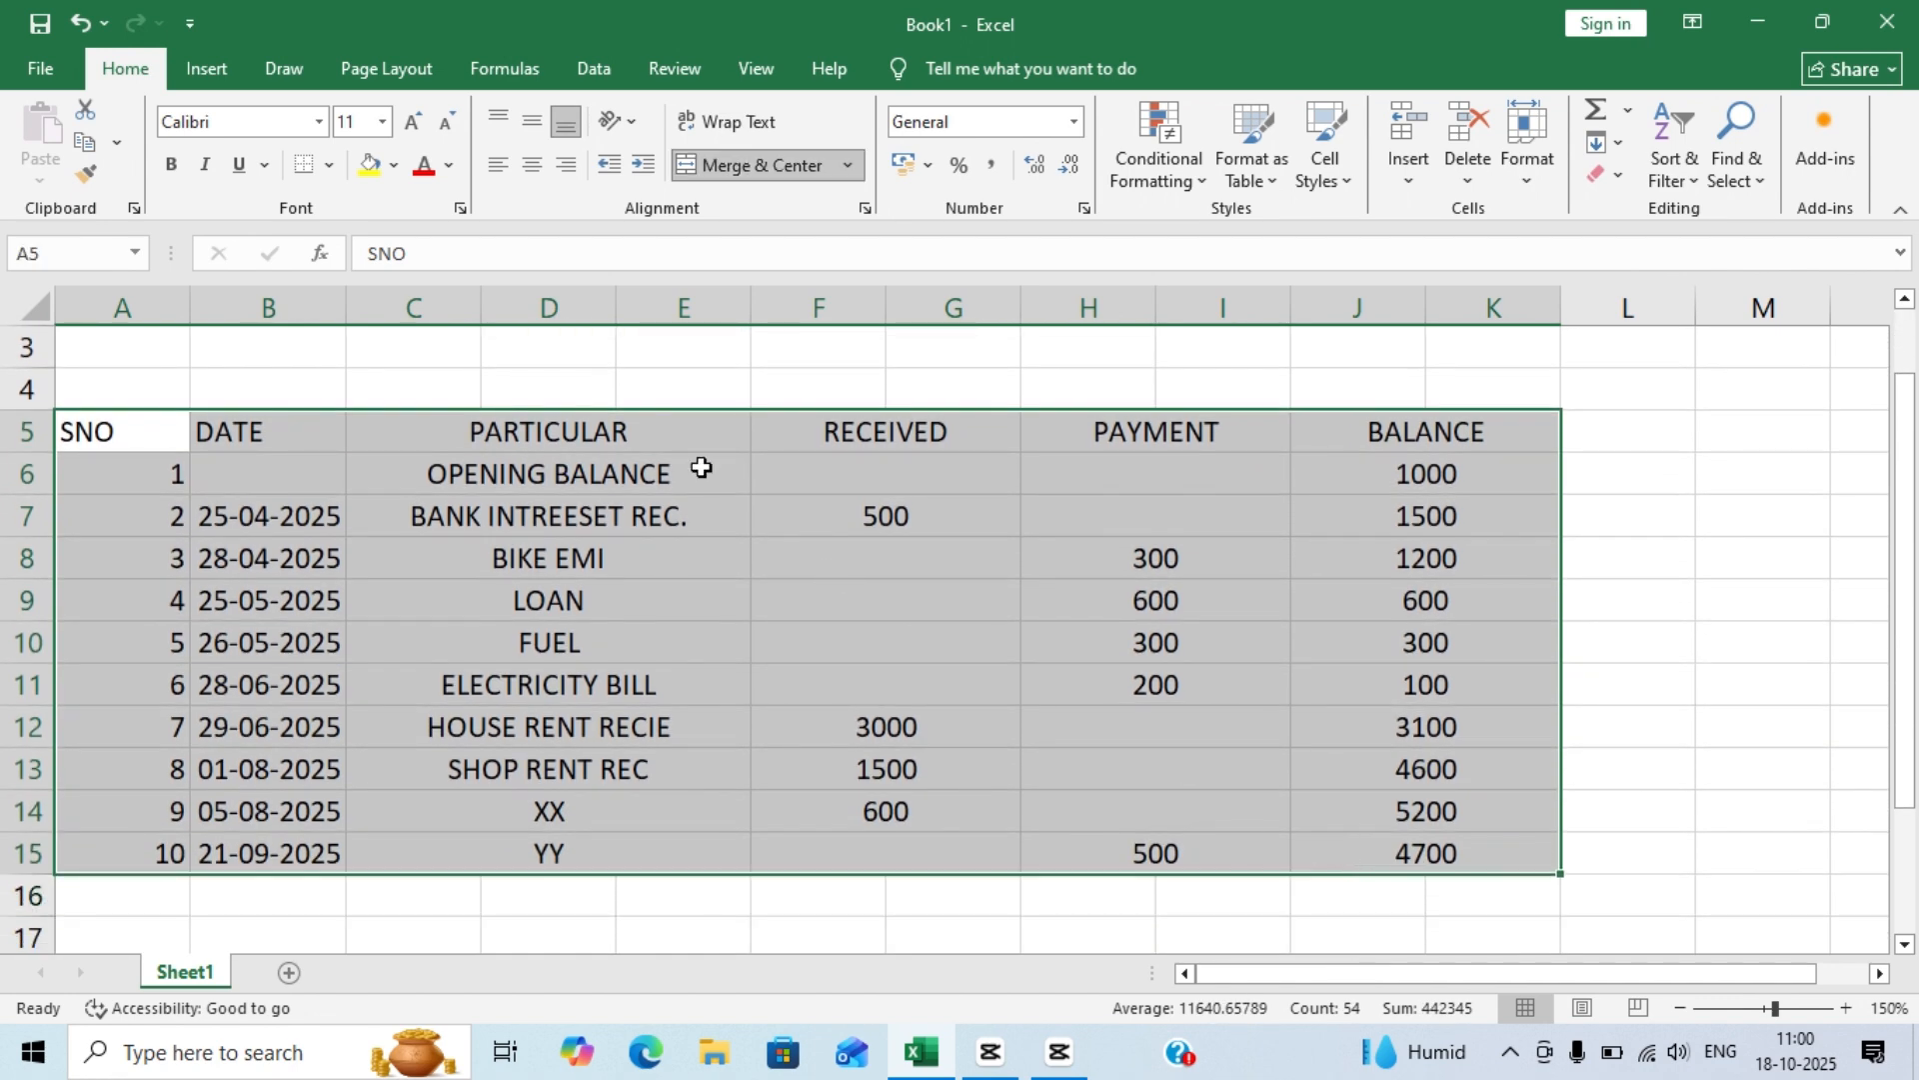
left_click(330, 166)
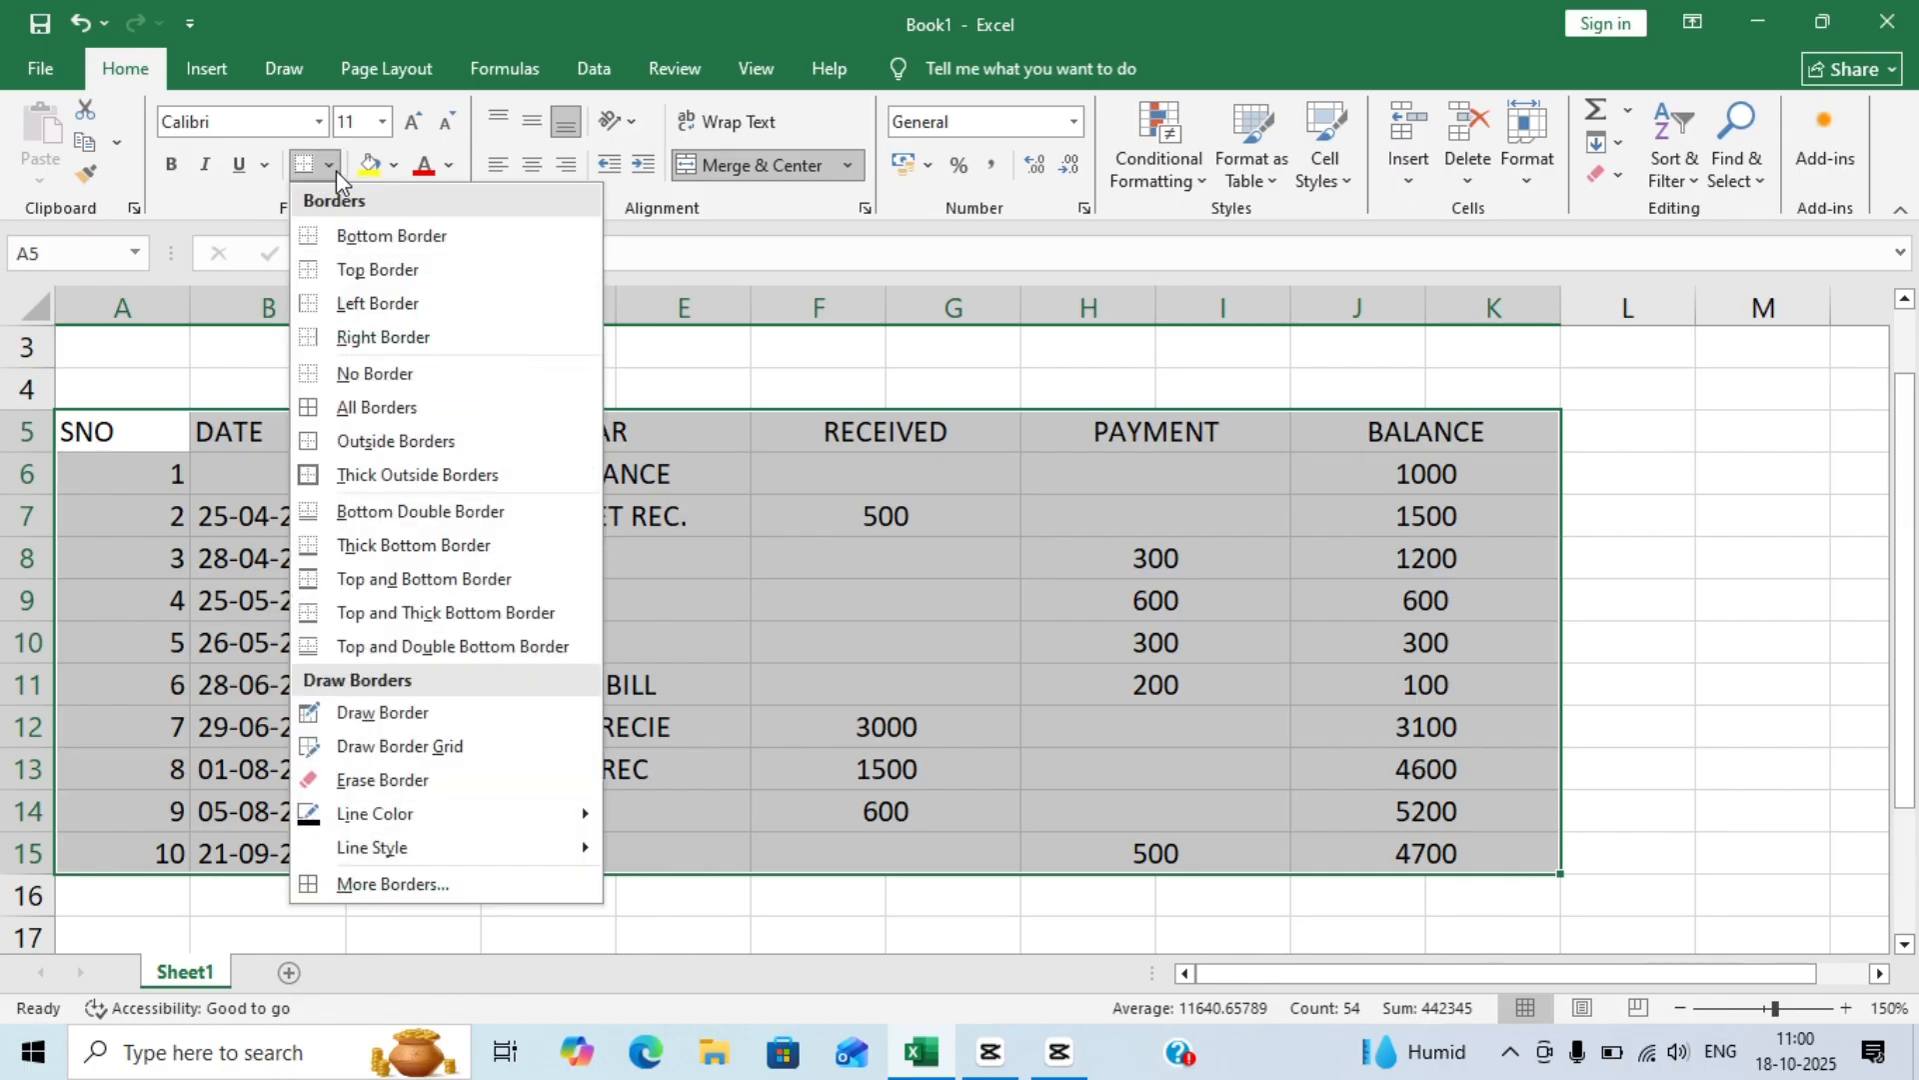
left_click(374, 418)
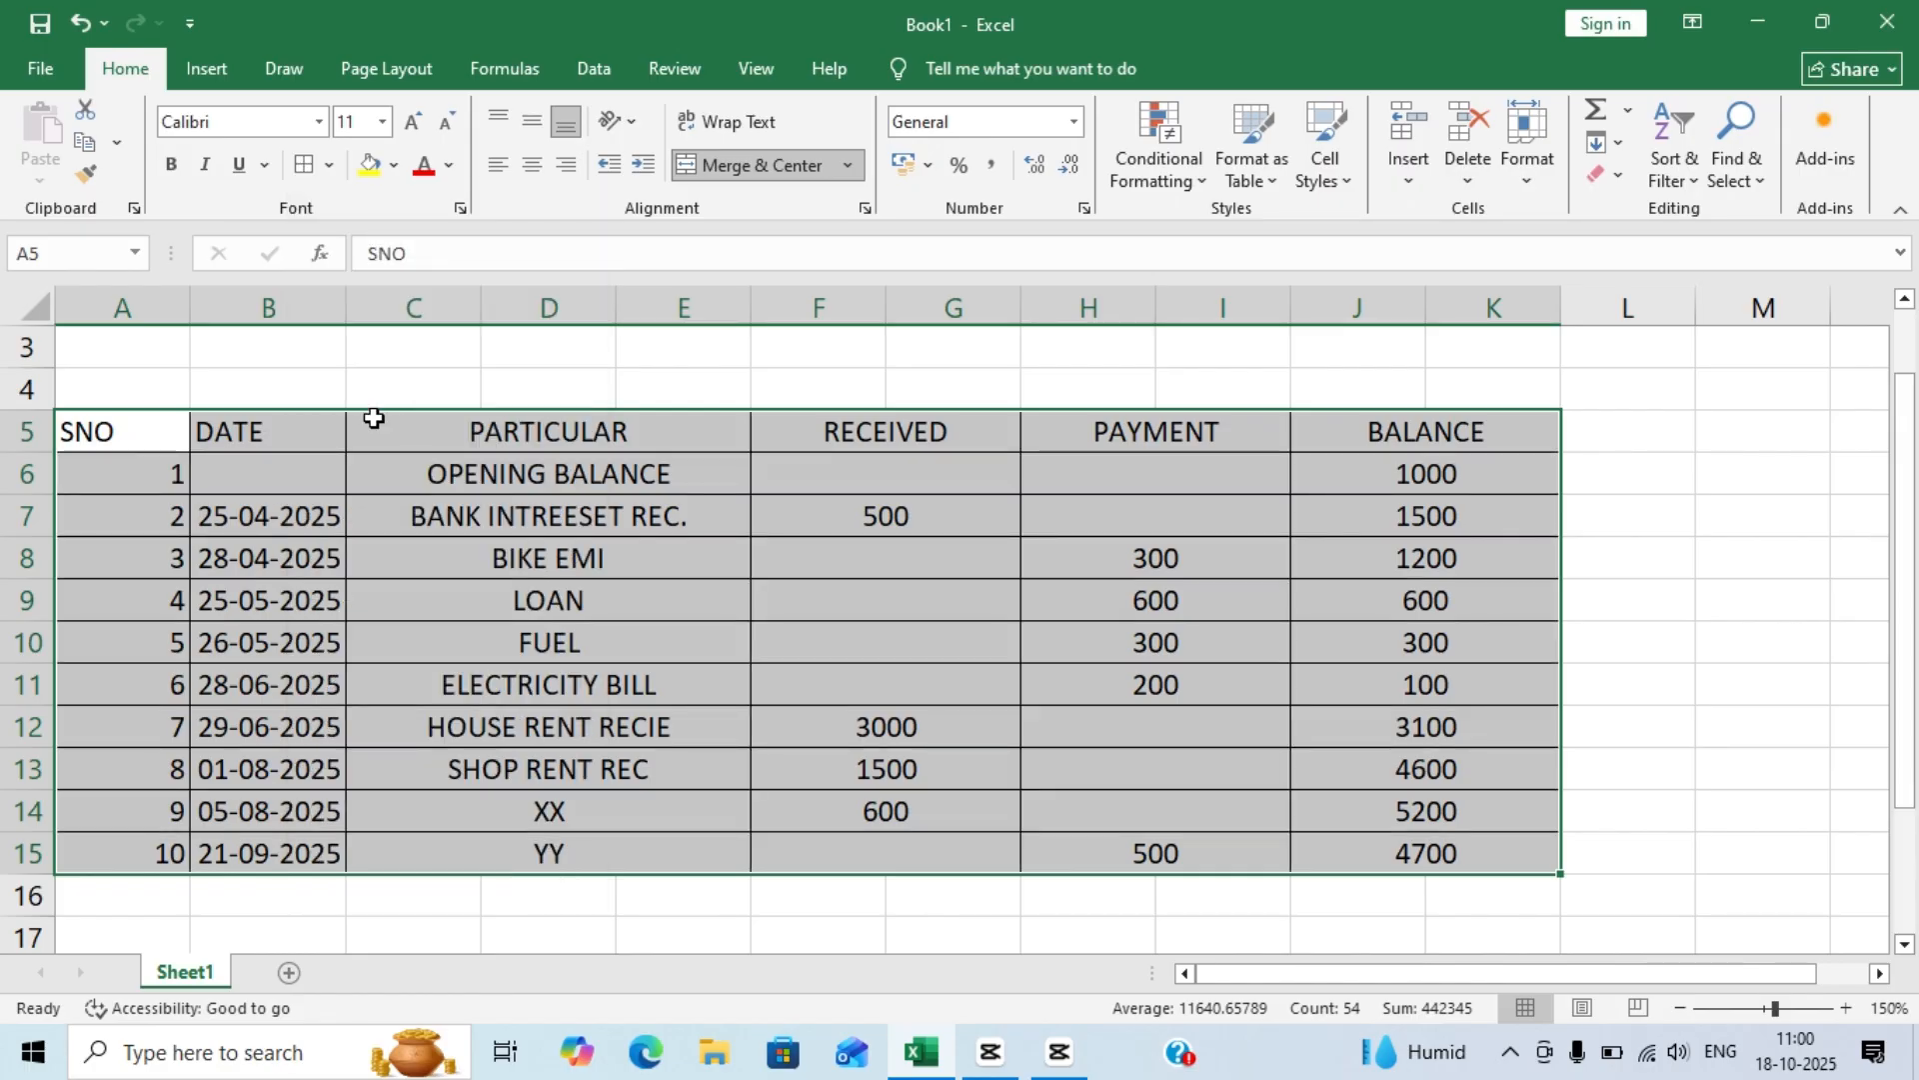
left_click(1606, 417)
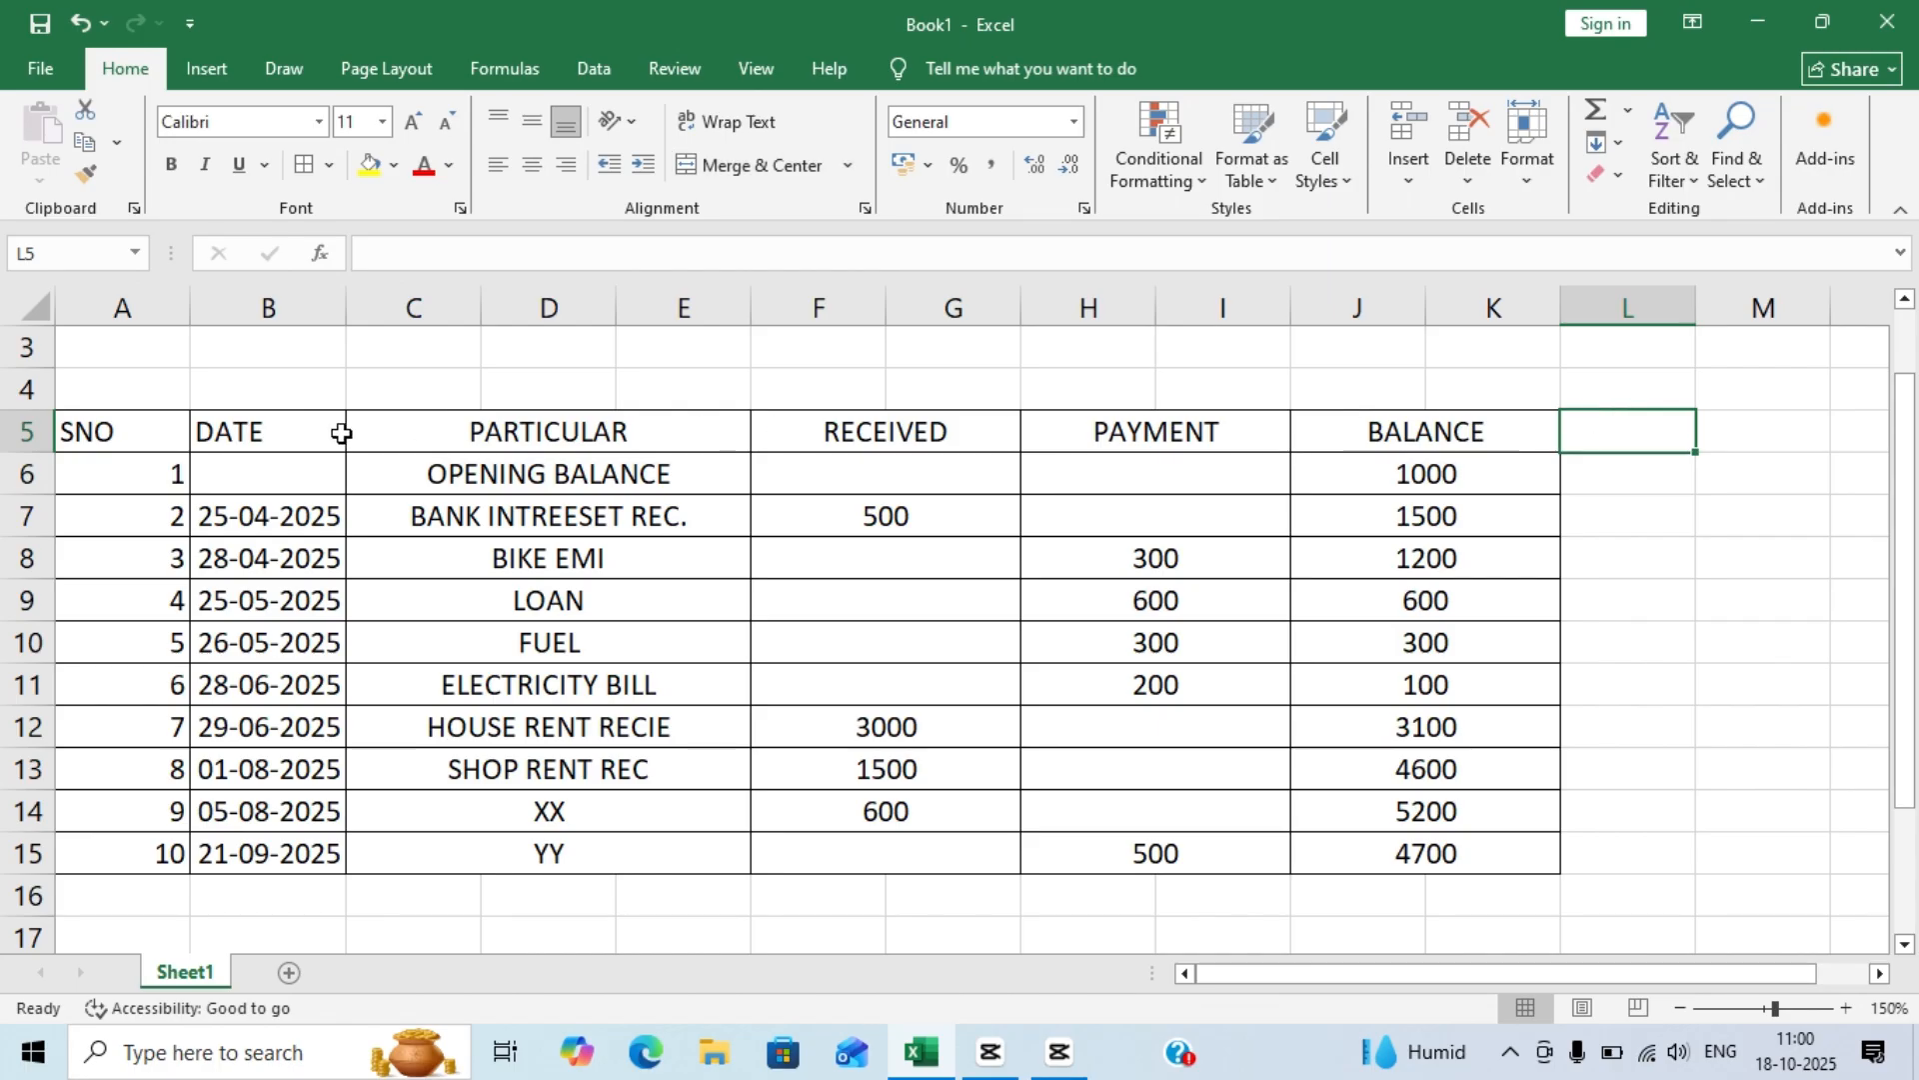
- Bold the header row from SNO to BALANCE and the serial numbers 1 to 10 in A6:A15
left_click_drag(93, 441, 1386, 438)
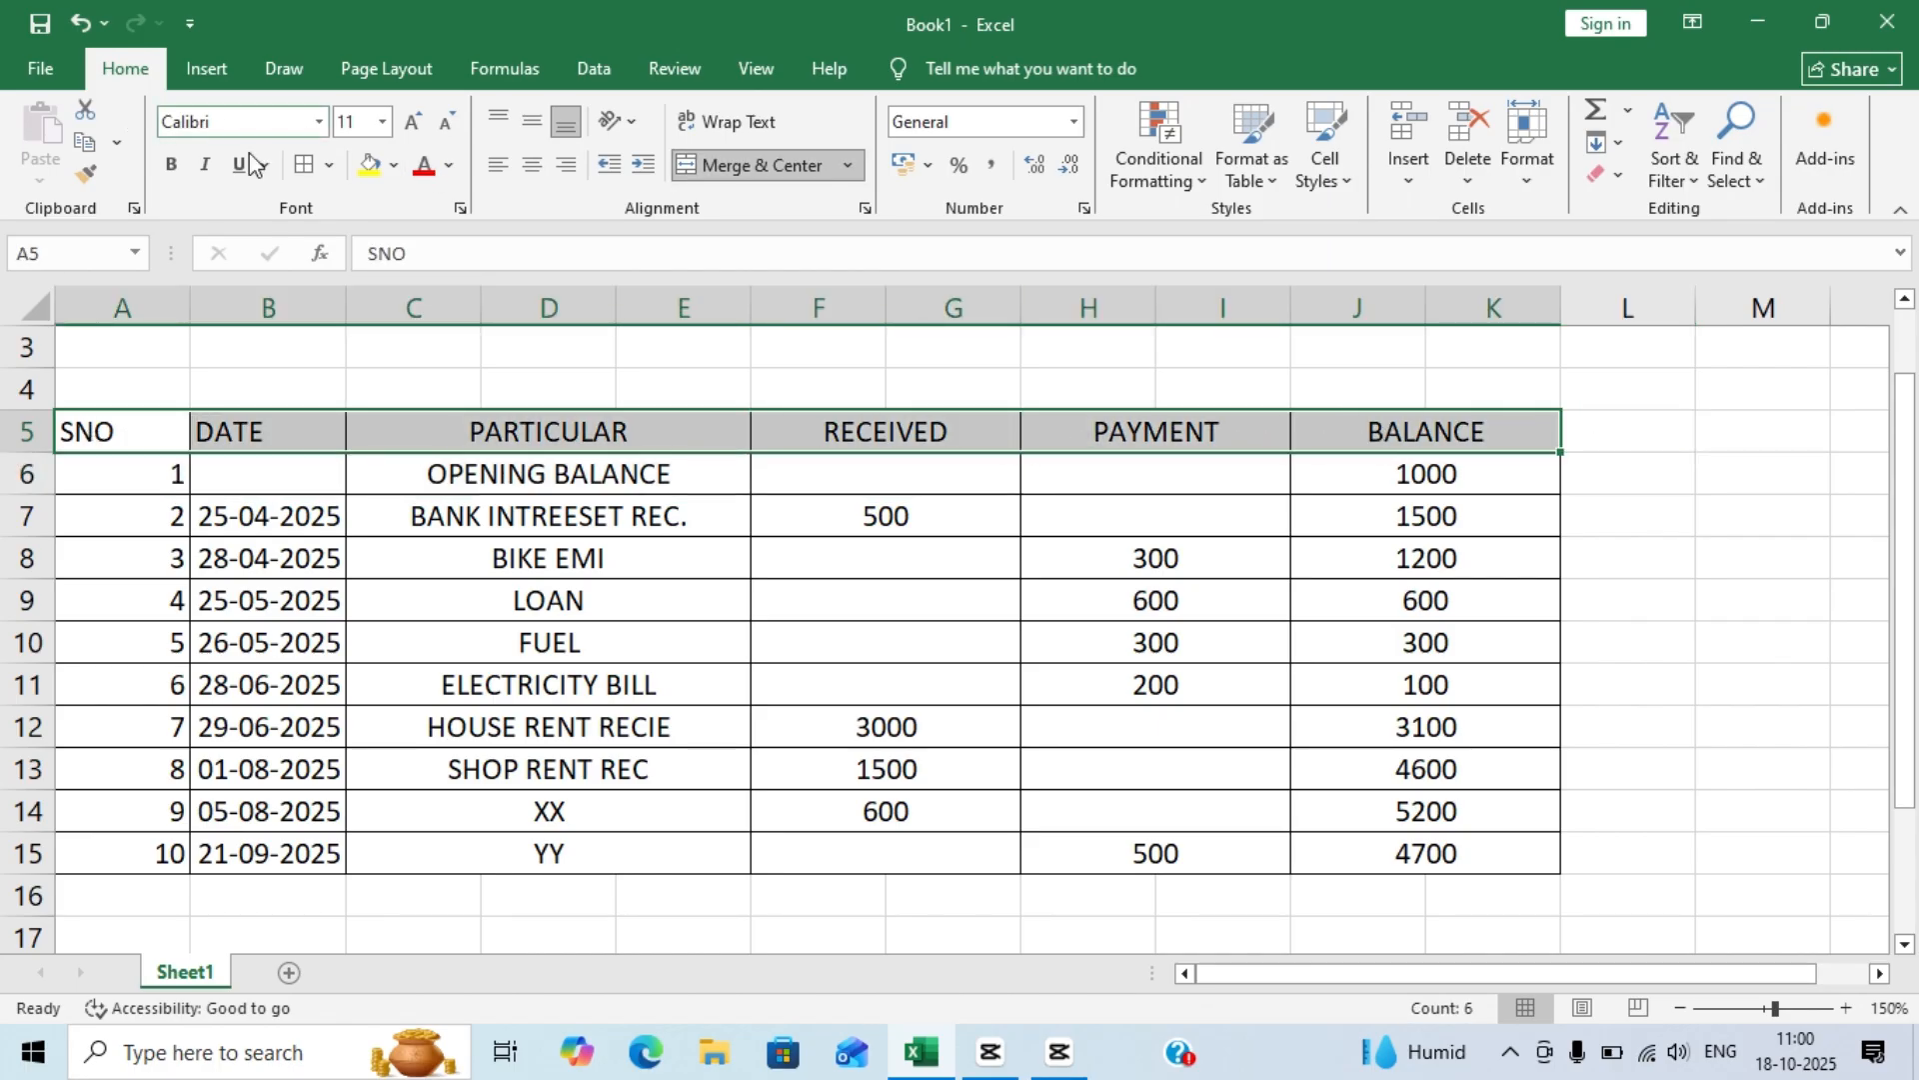
left_click(176, 172)
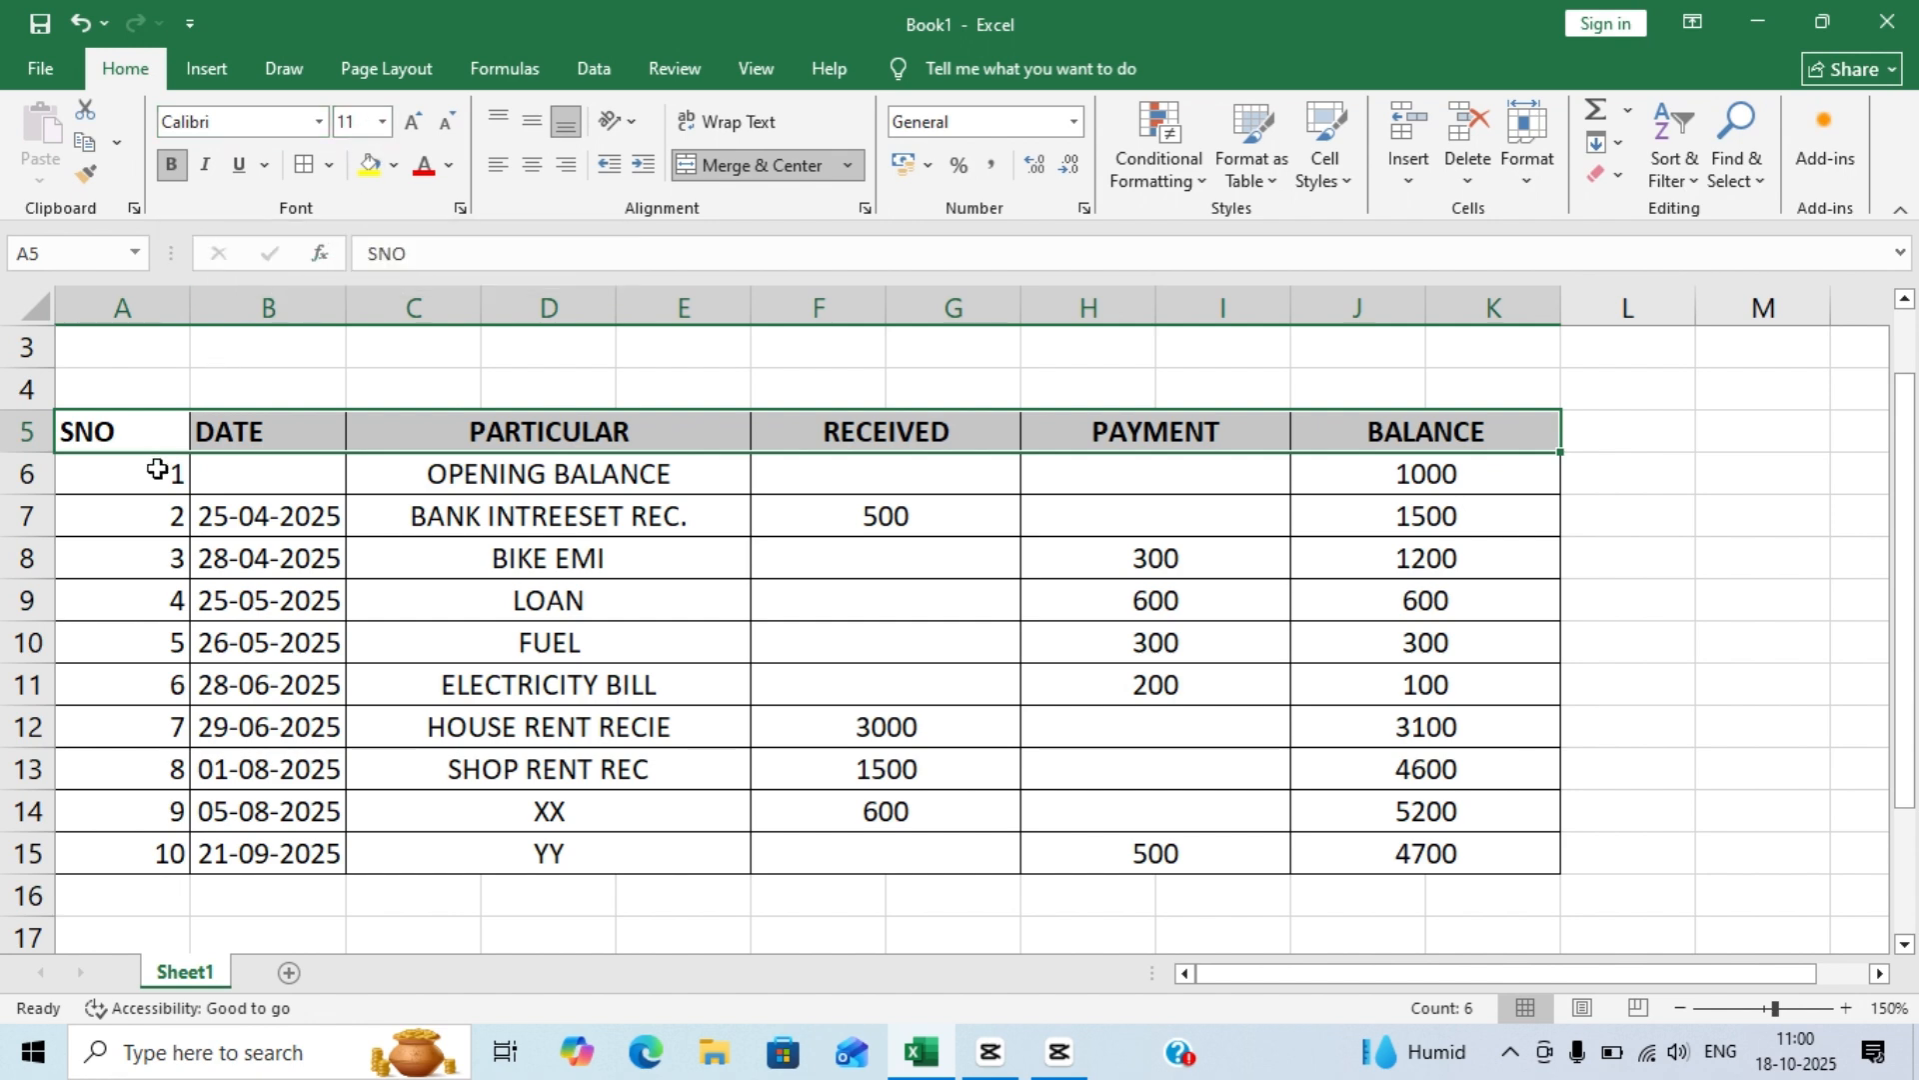
left_click_drag(150, 472, 130, 852)
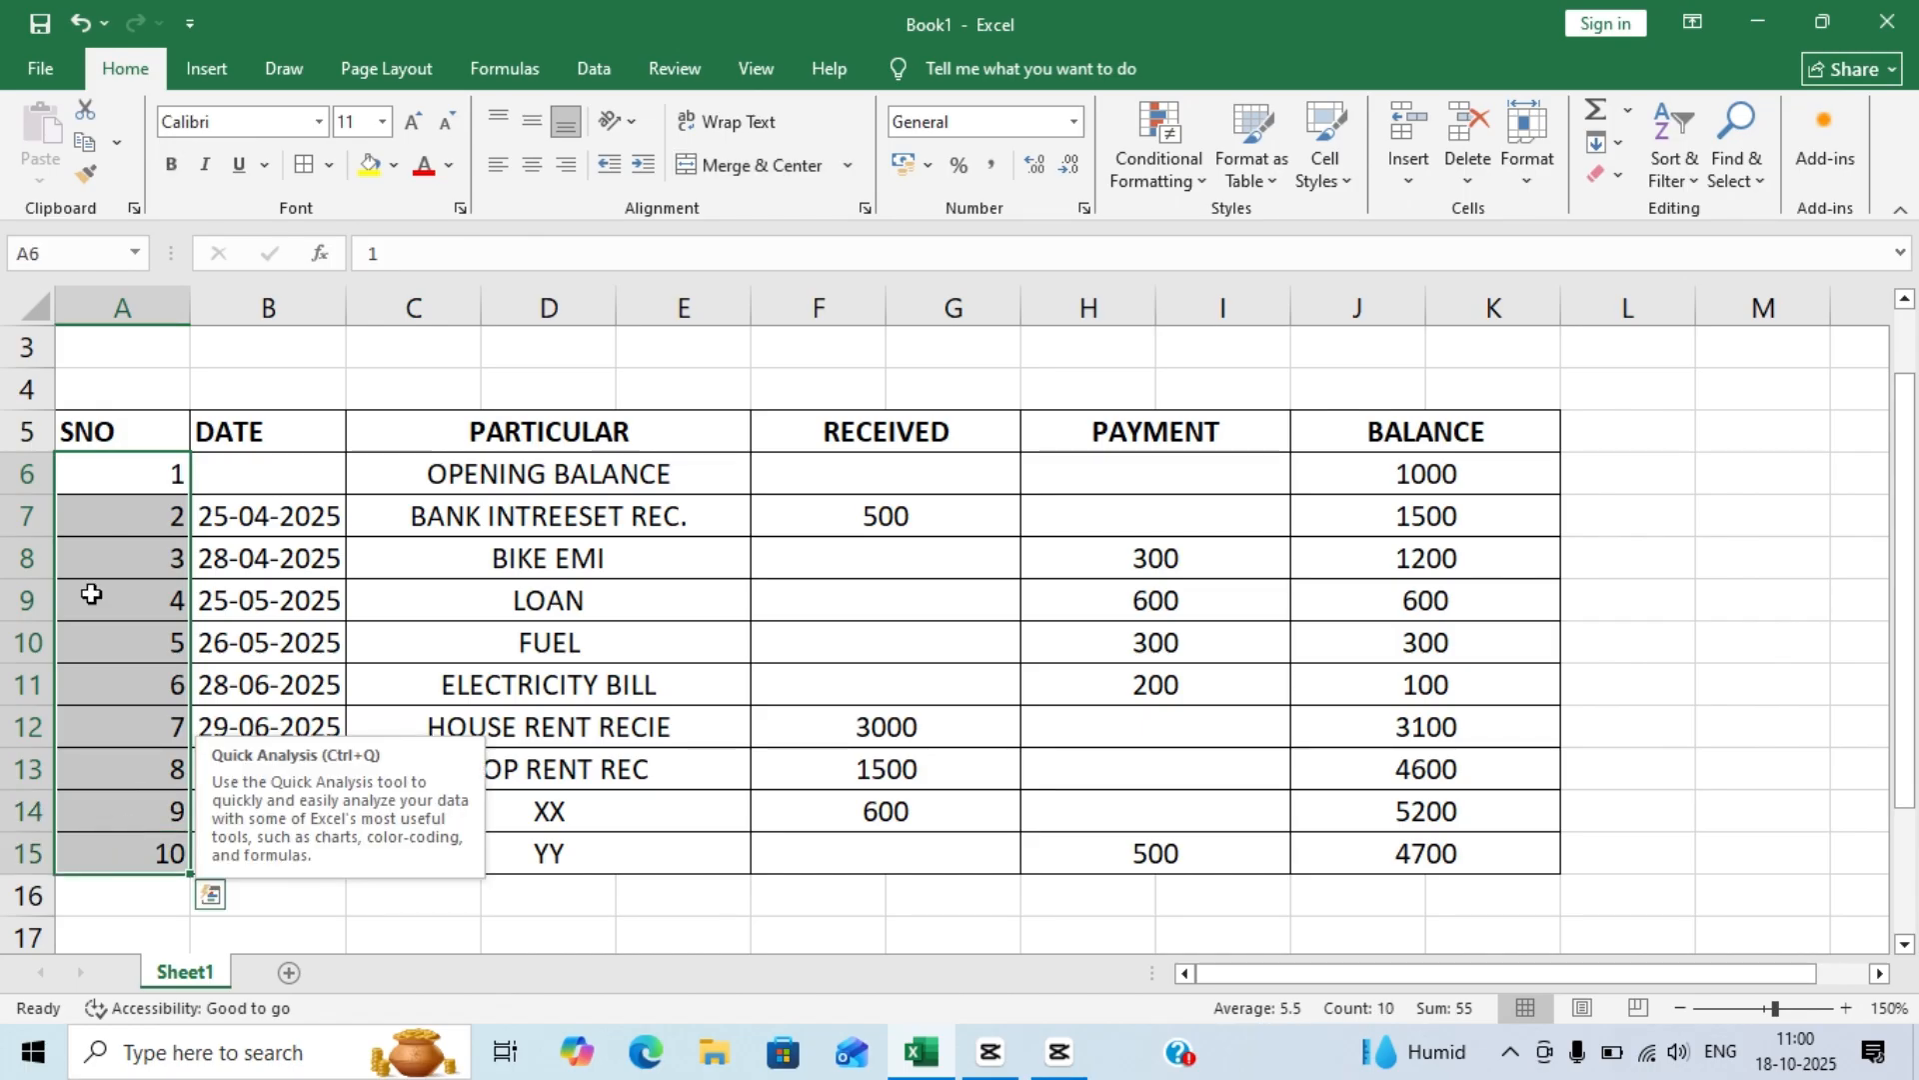
left_click(176, 166)
- Bold the OPENING BALANCE particular in C6 and the final balance in J15
left_click(465, 472)
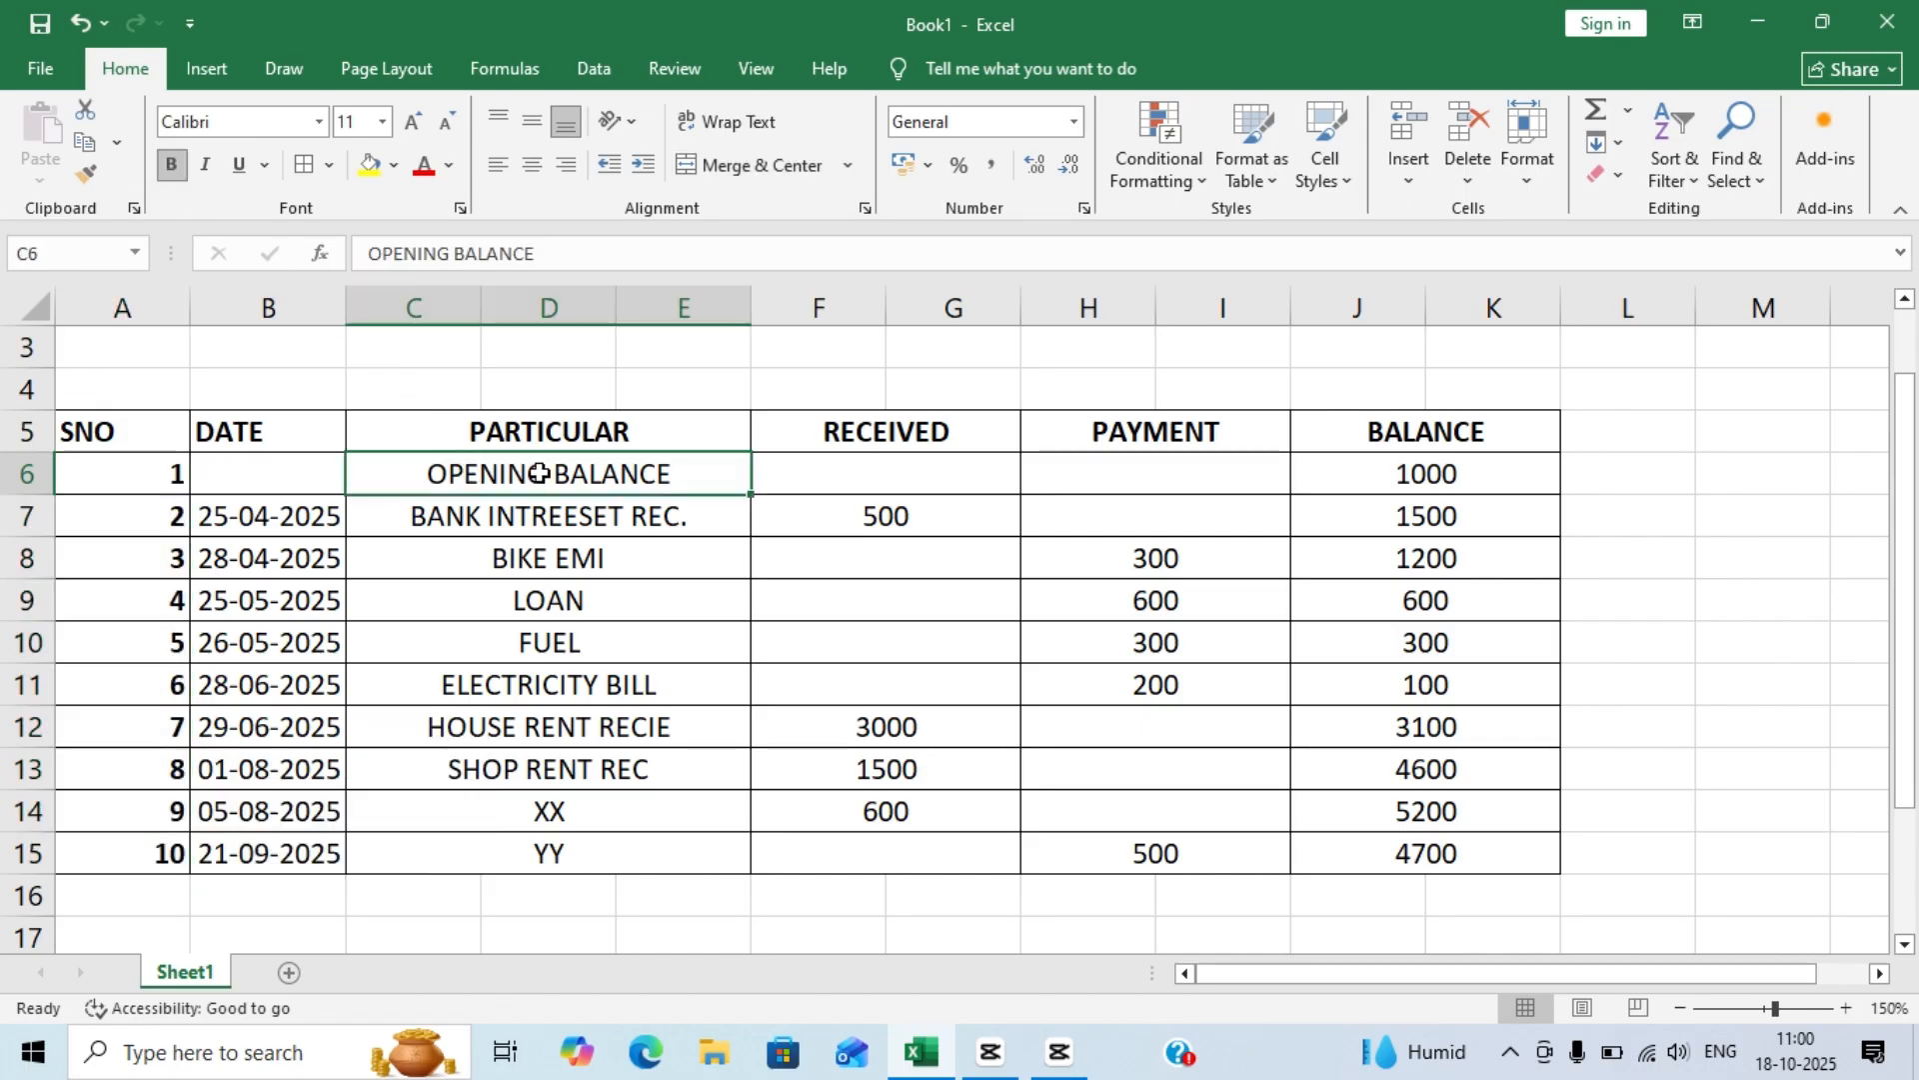
left_click(172, 172)
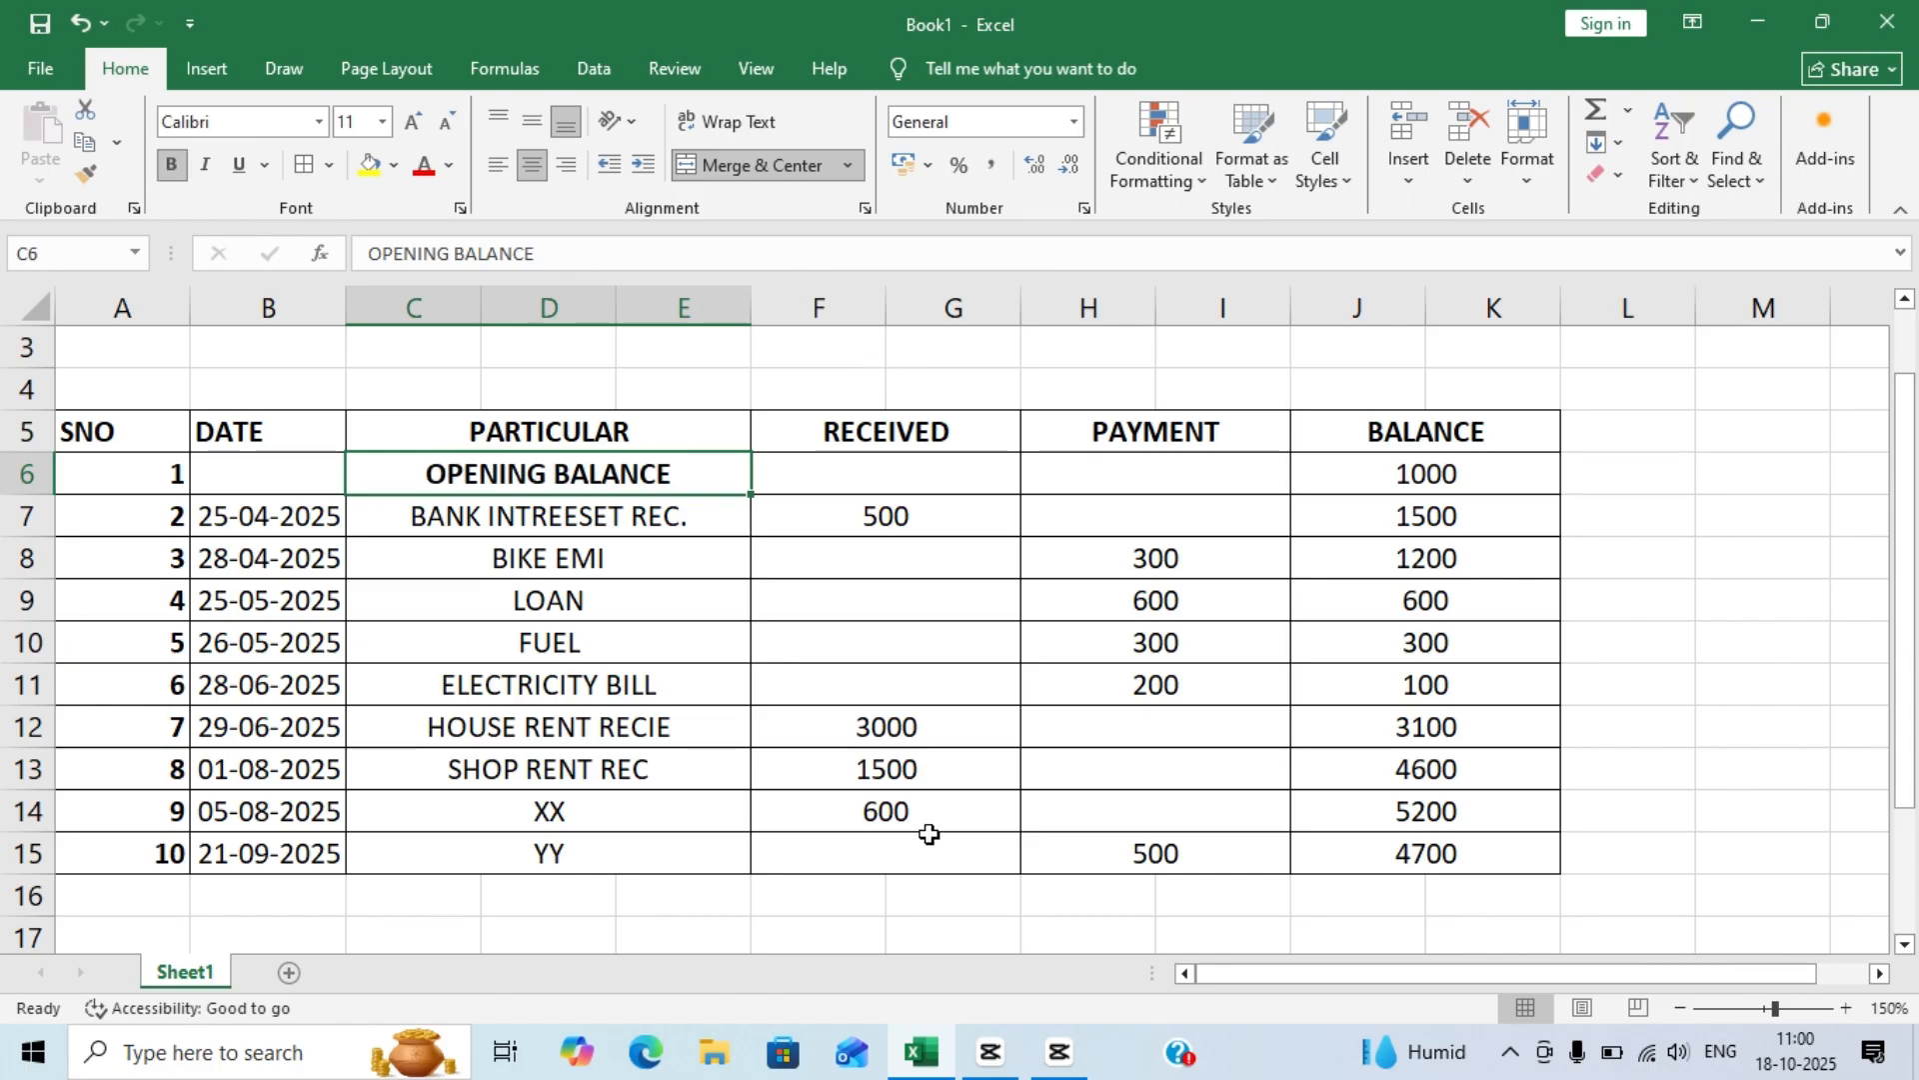
left_click(1380, 850)
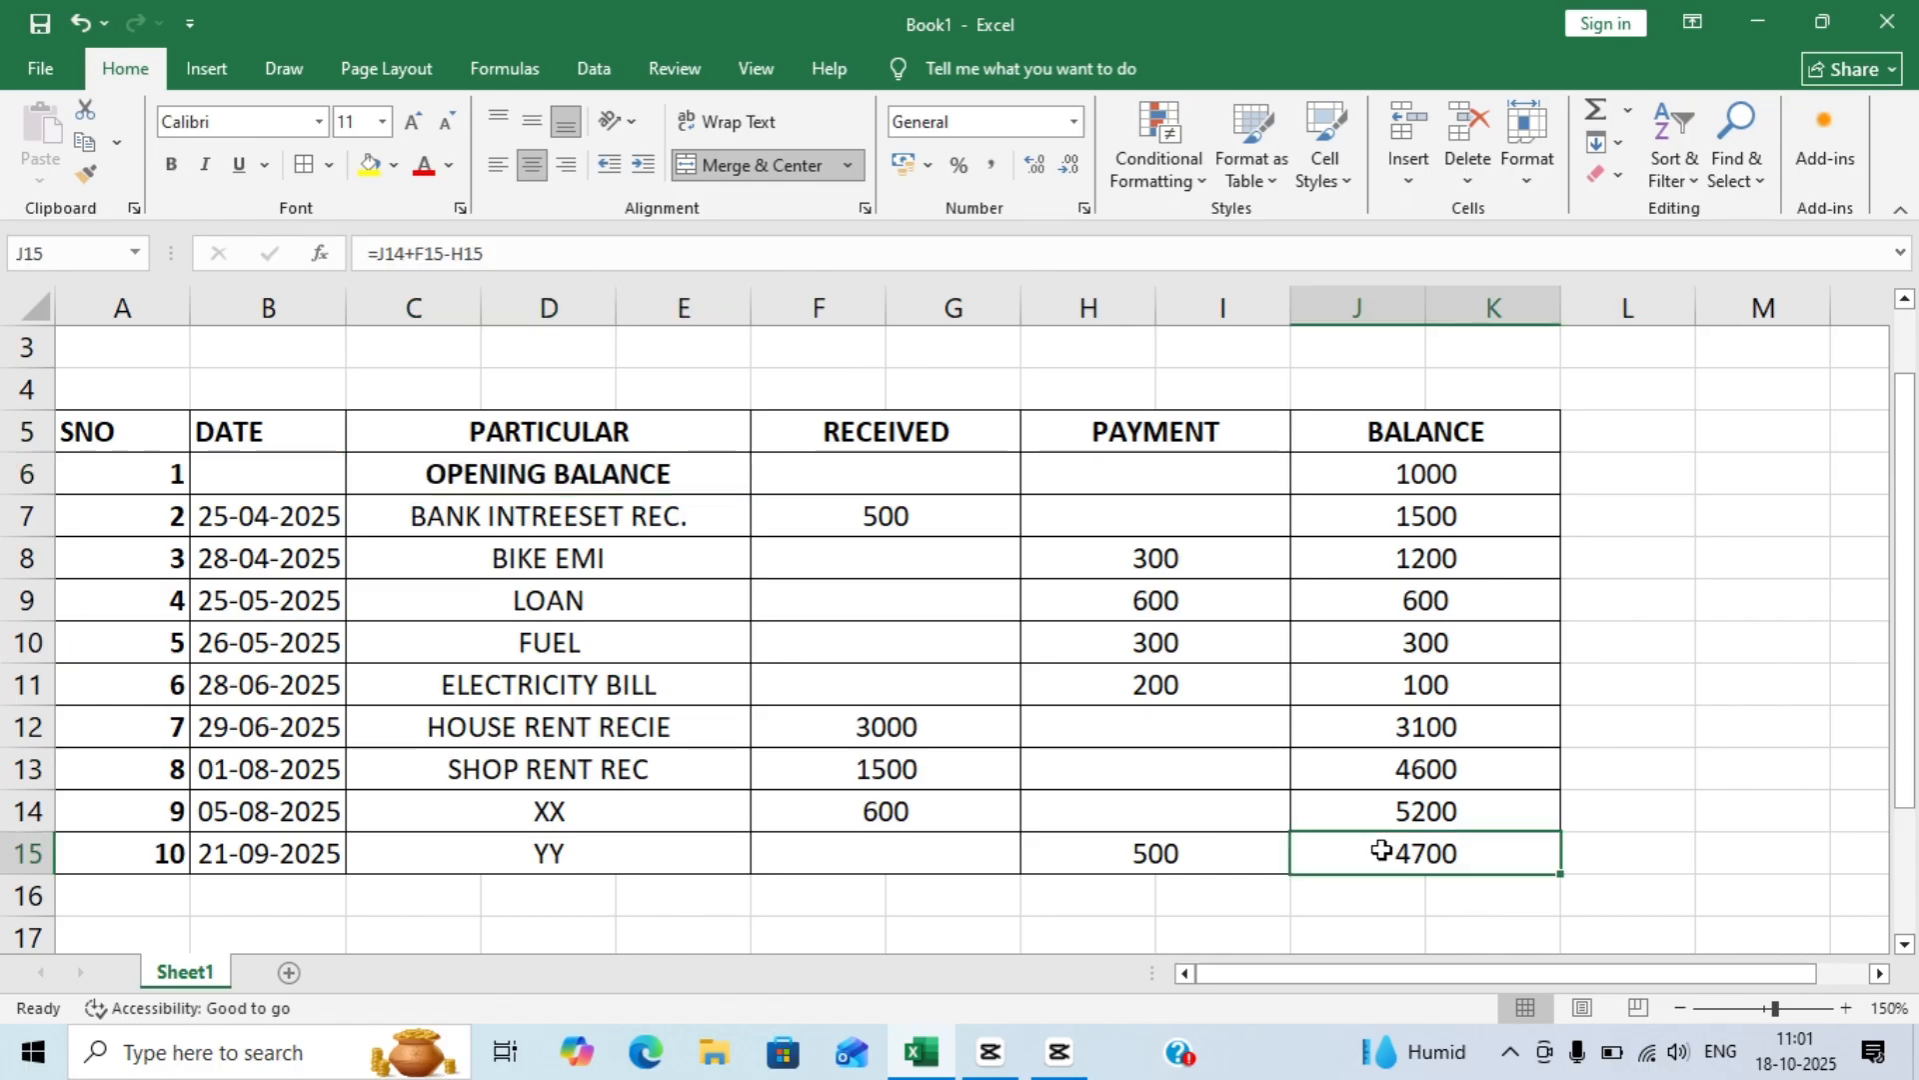
left_click(180, 174)
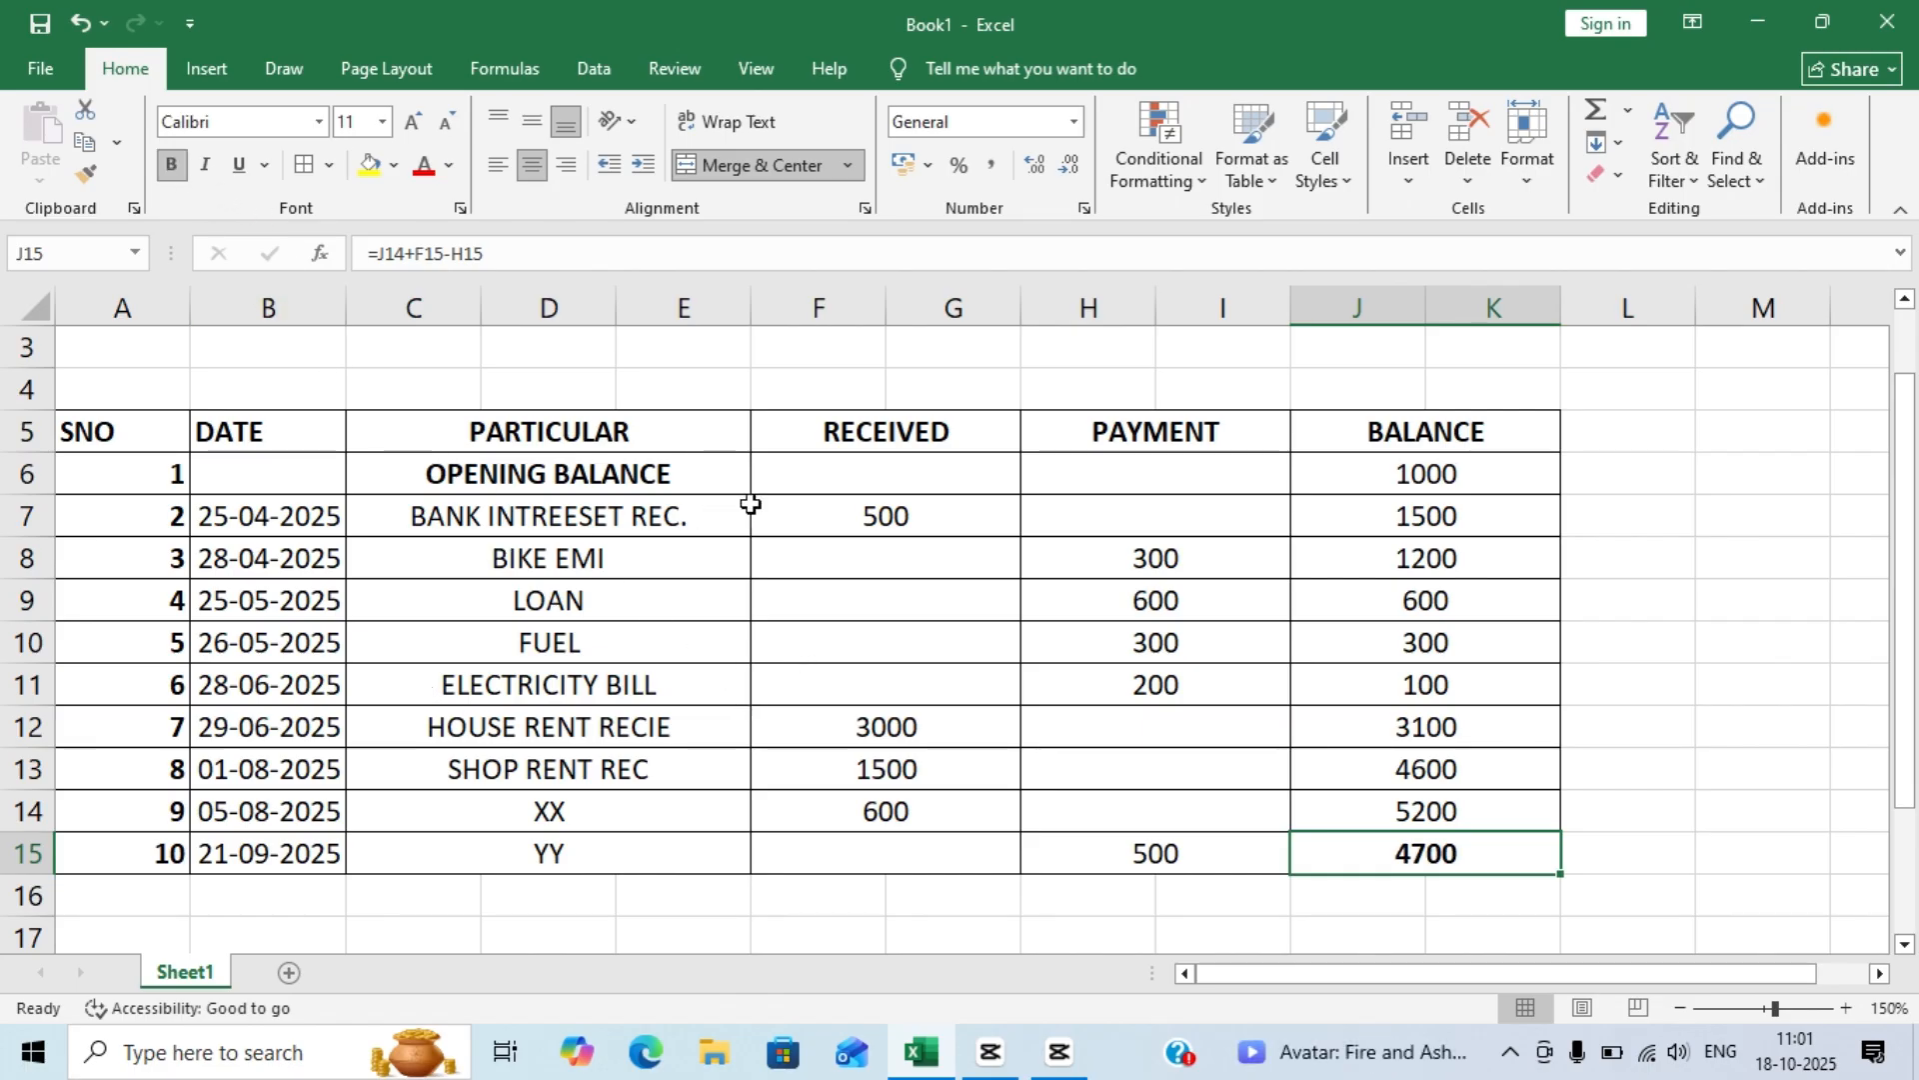
- Fill the RECEIVED header cell with yellow and the PAYMENT header cell with green
left_click(866, 432)
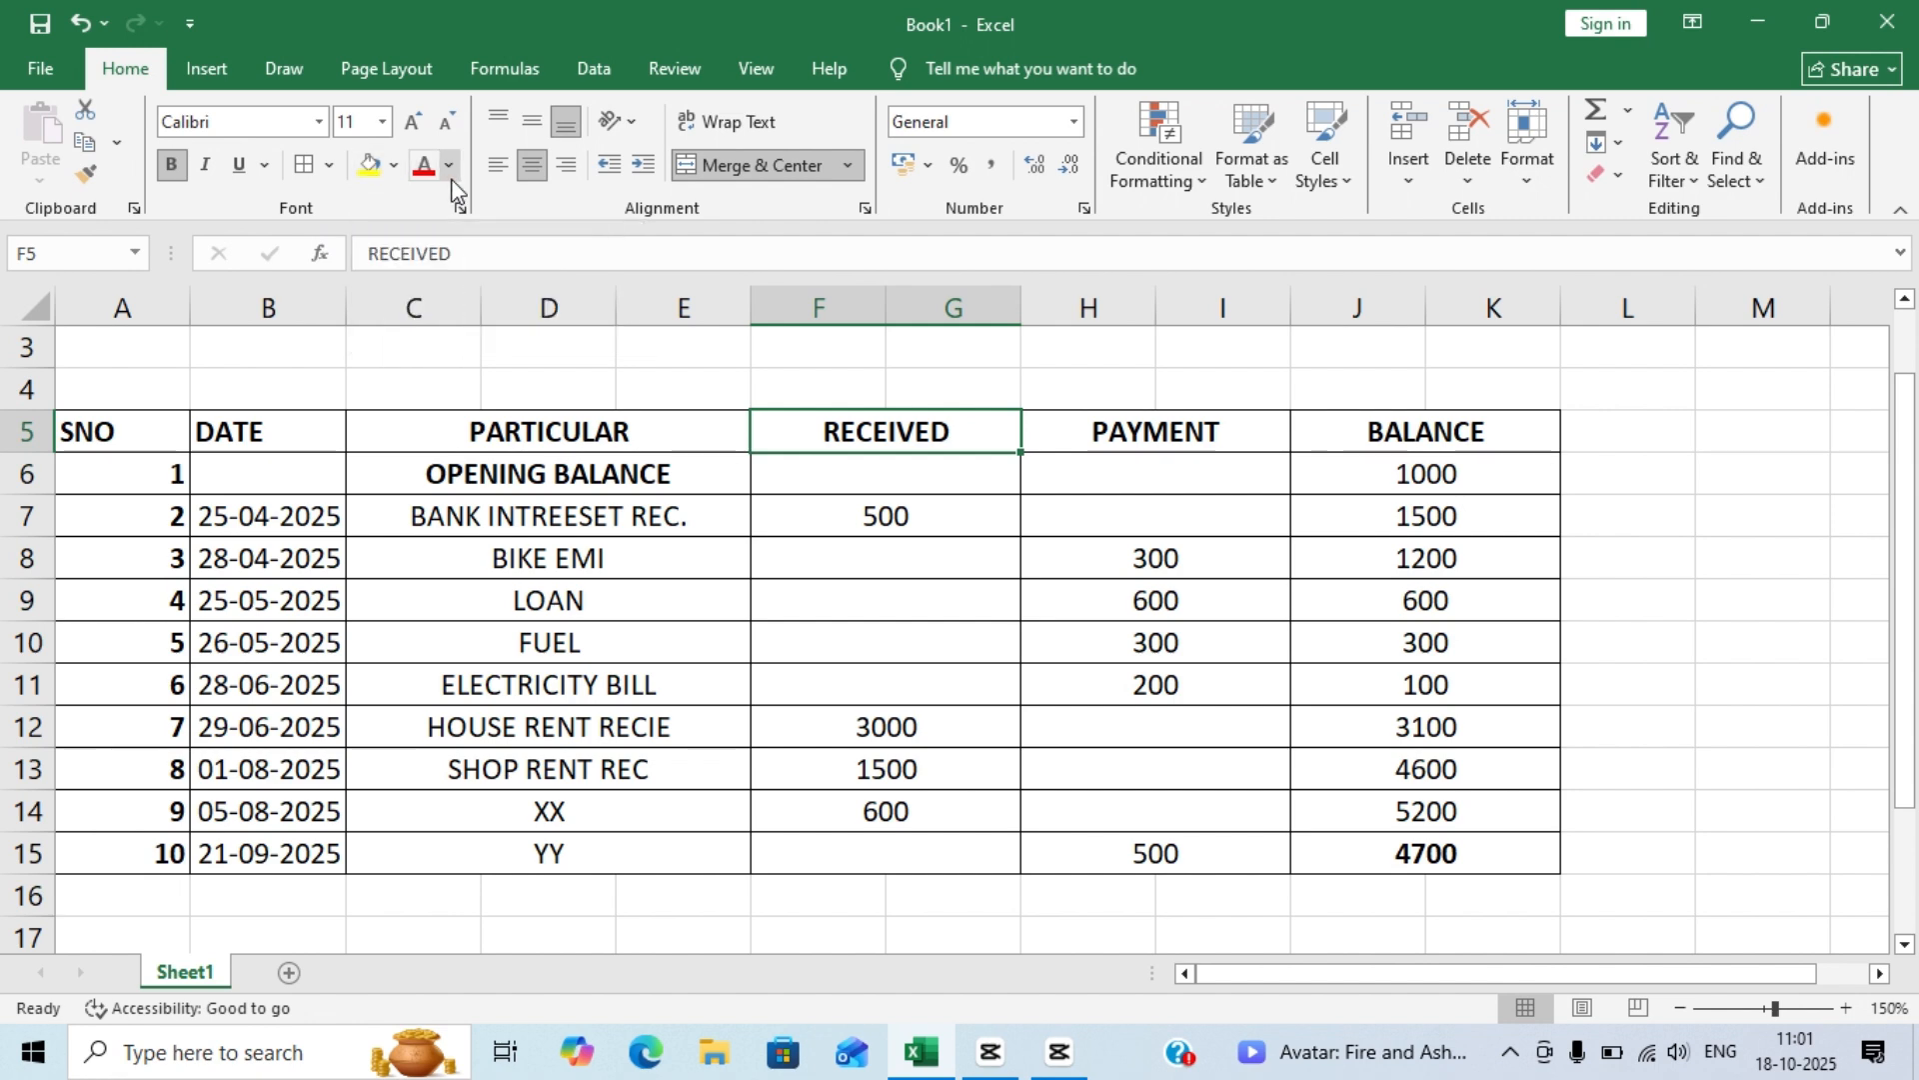
left_click(375, 180)
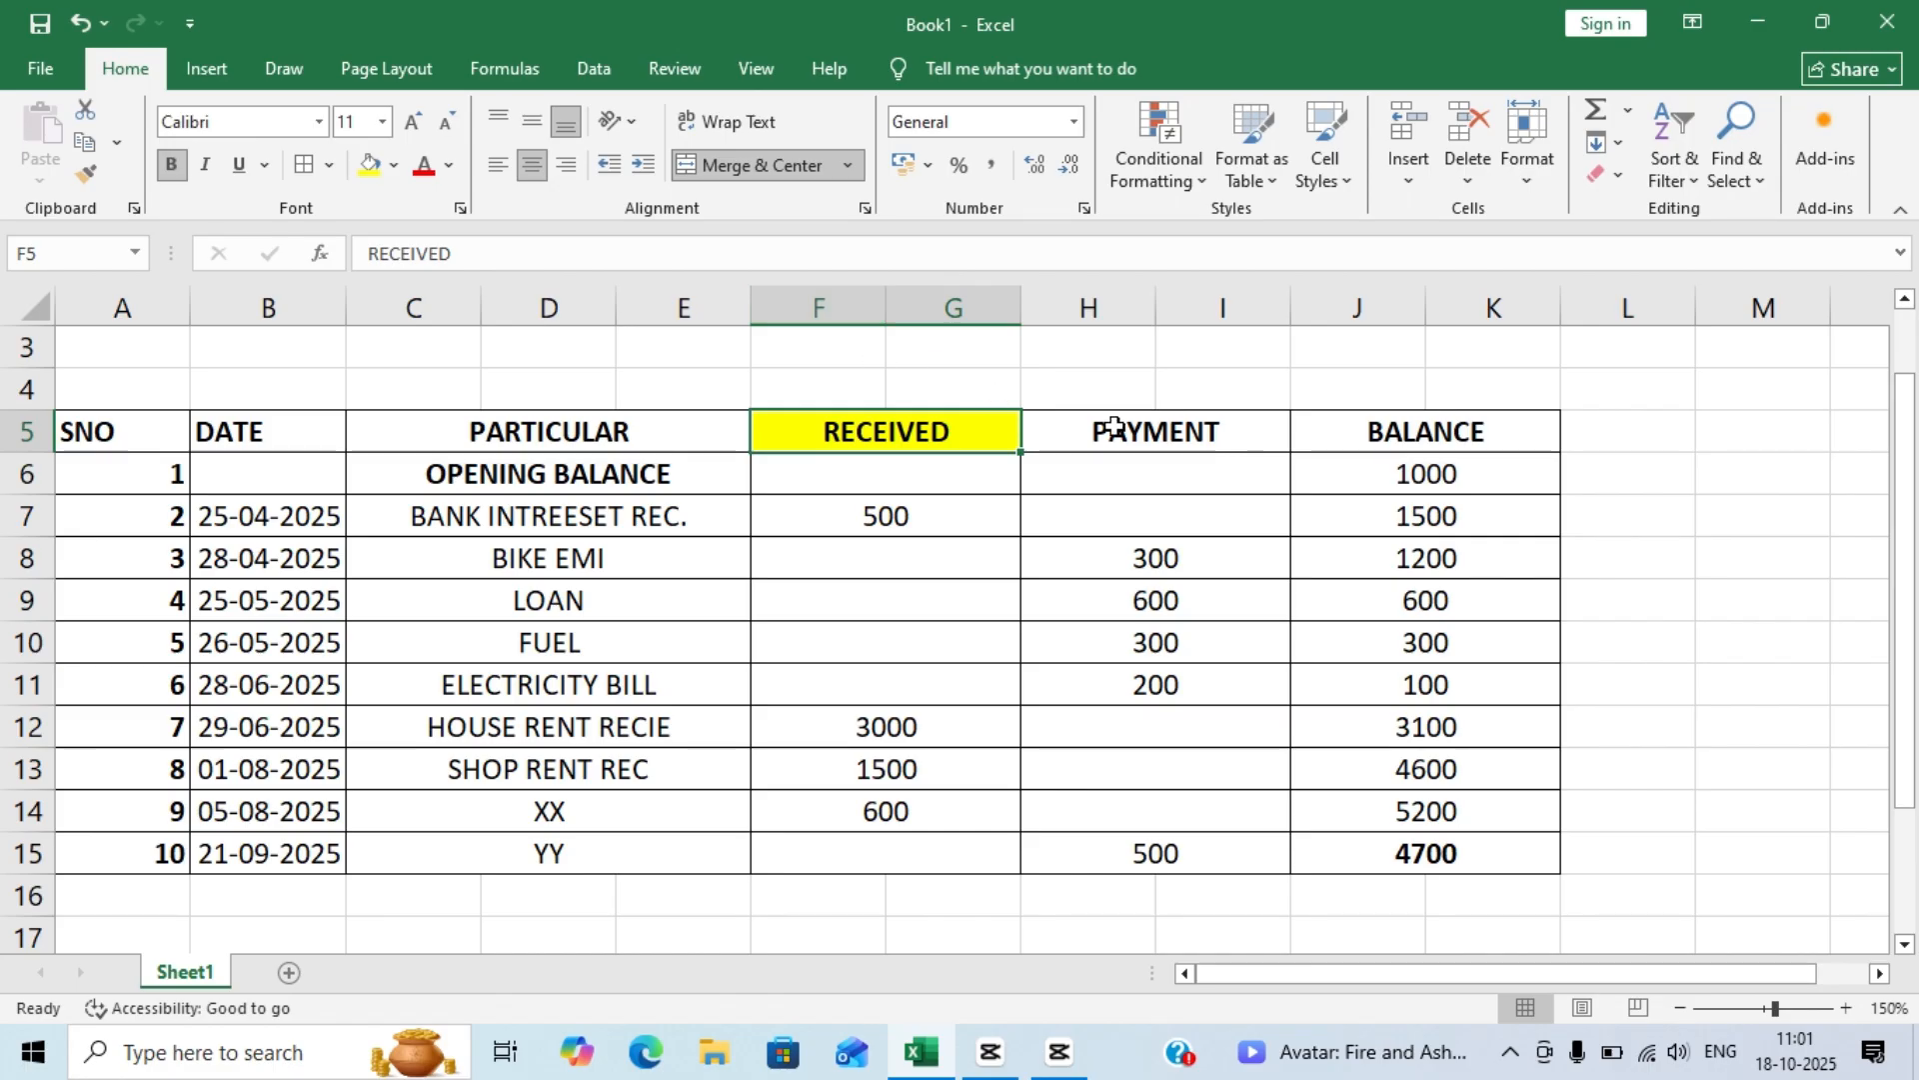
left_click(1122, 428)
left_click(392, 168)
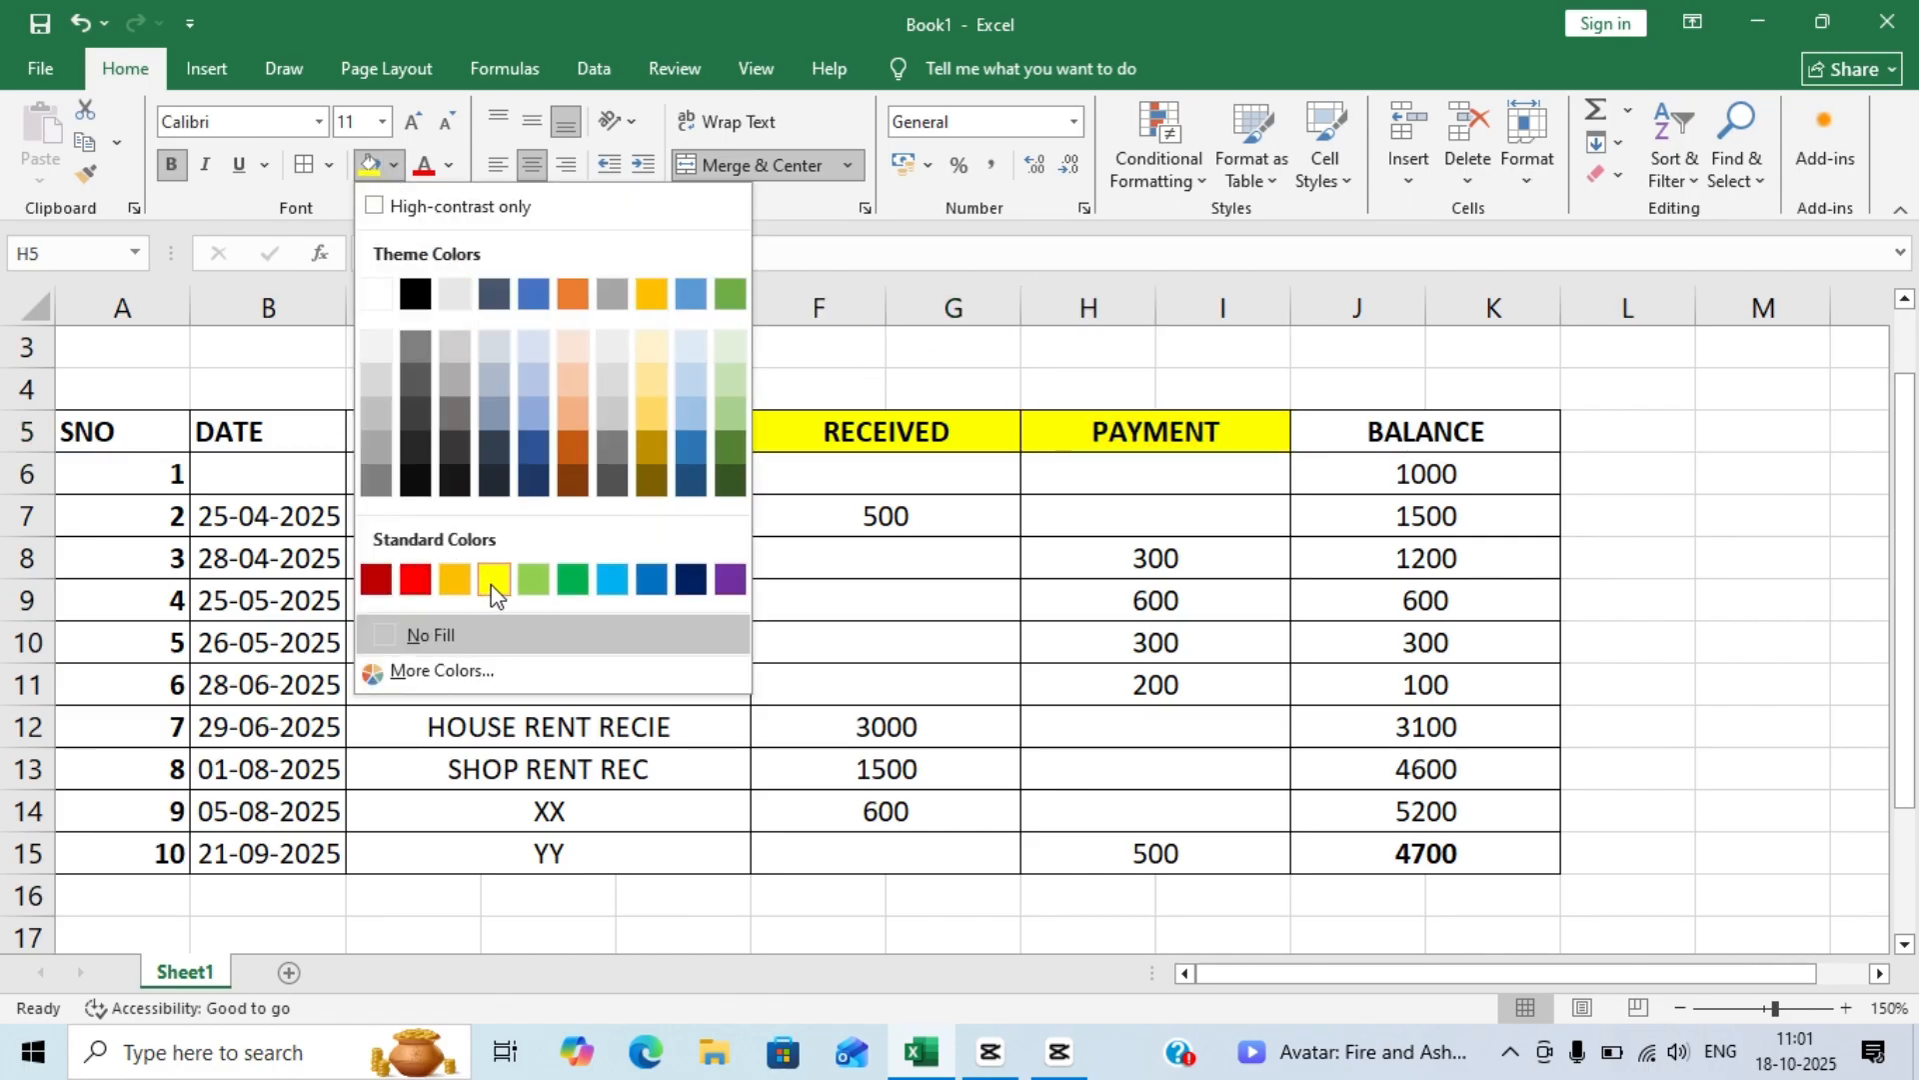
left_click(562, 581)
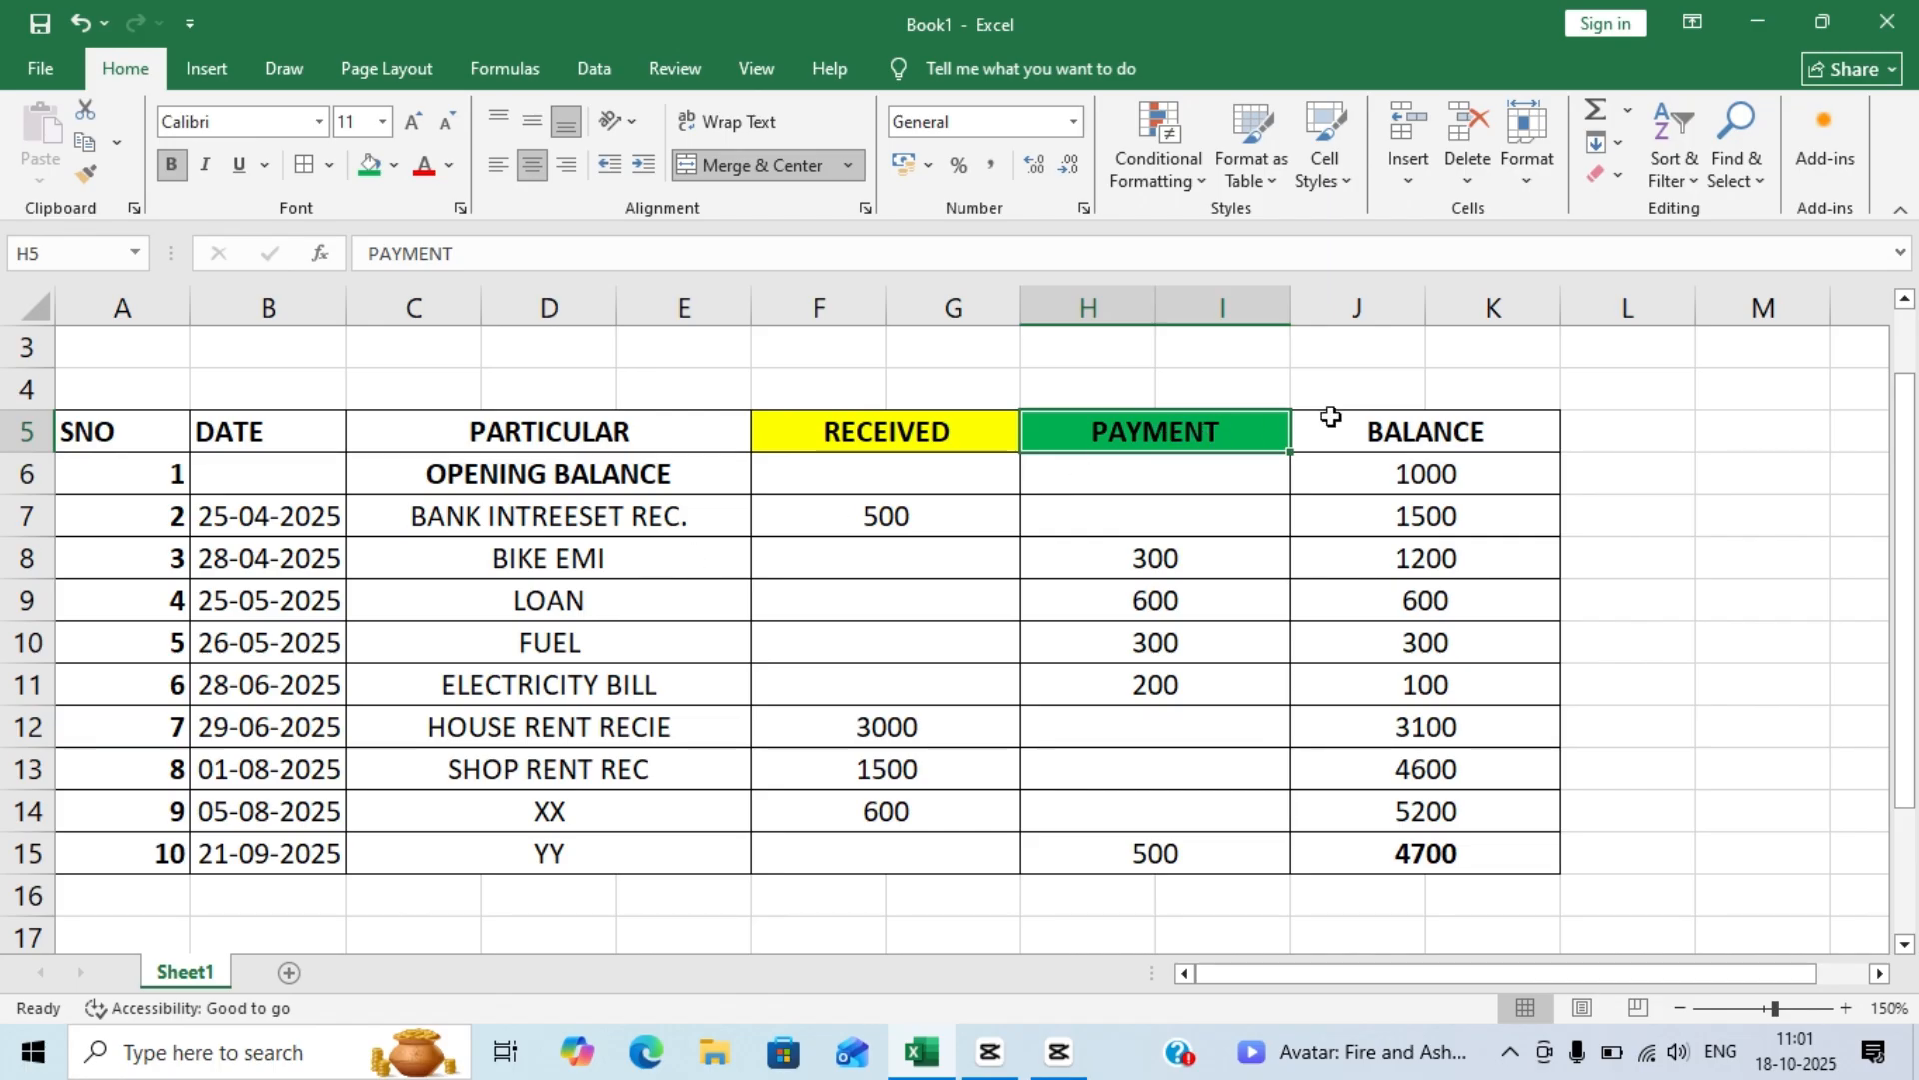
- Fill the BALANCE header cell with light gold
left_click(1354, 432)
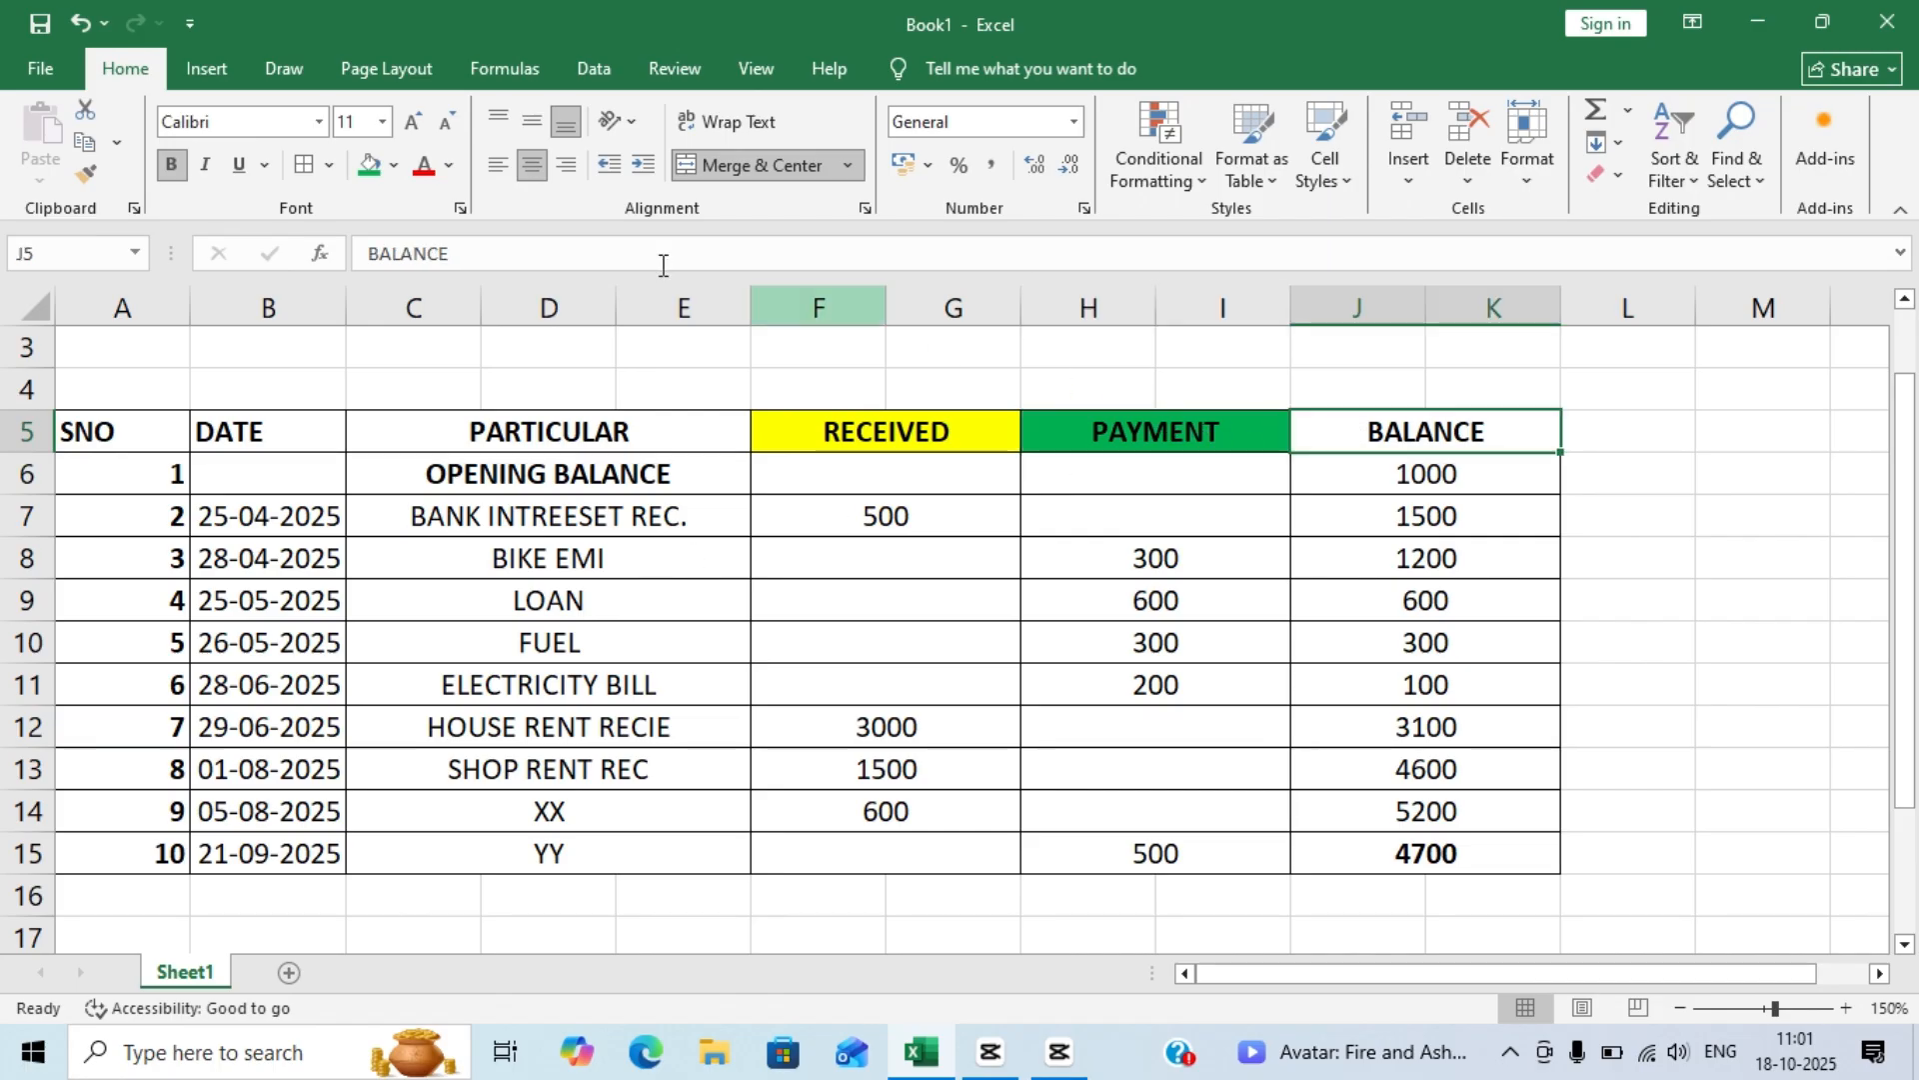
left_click(394, 166)
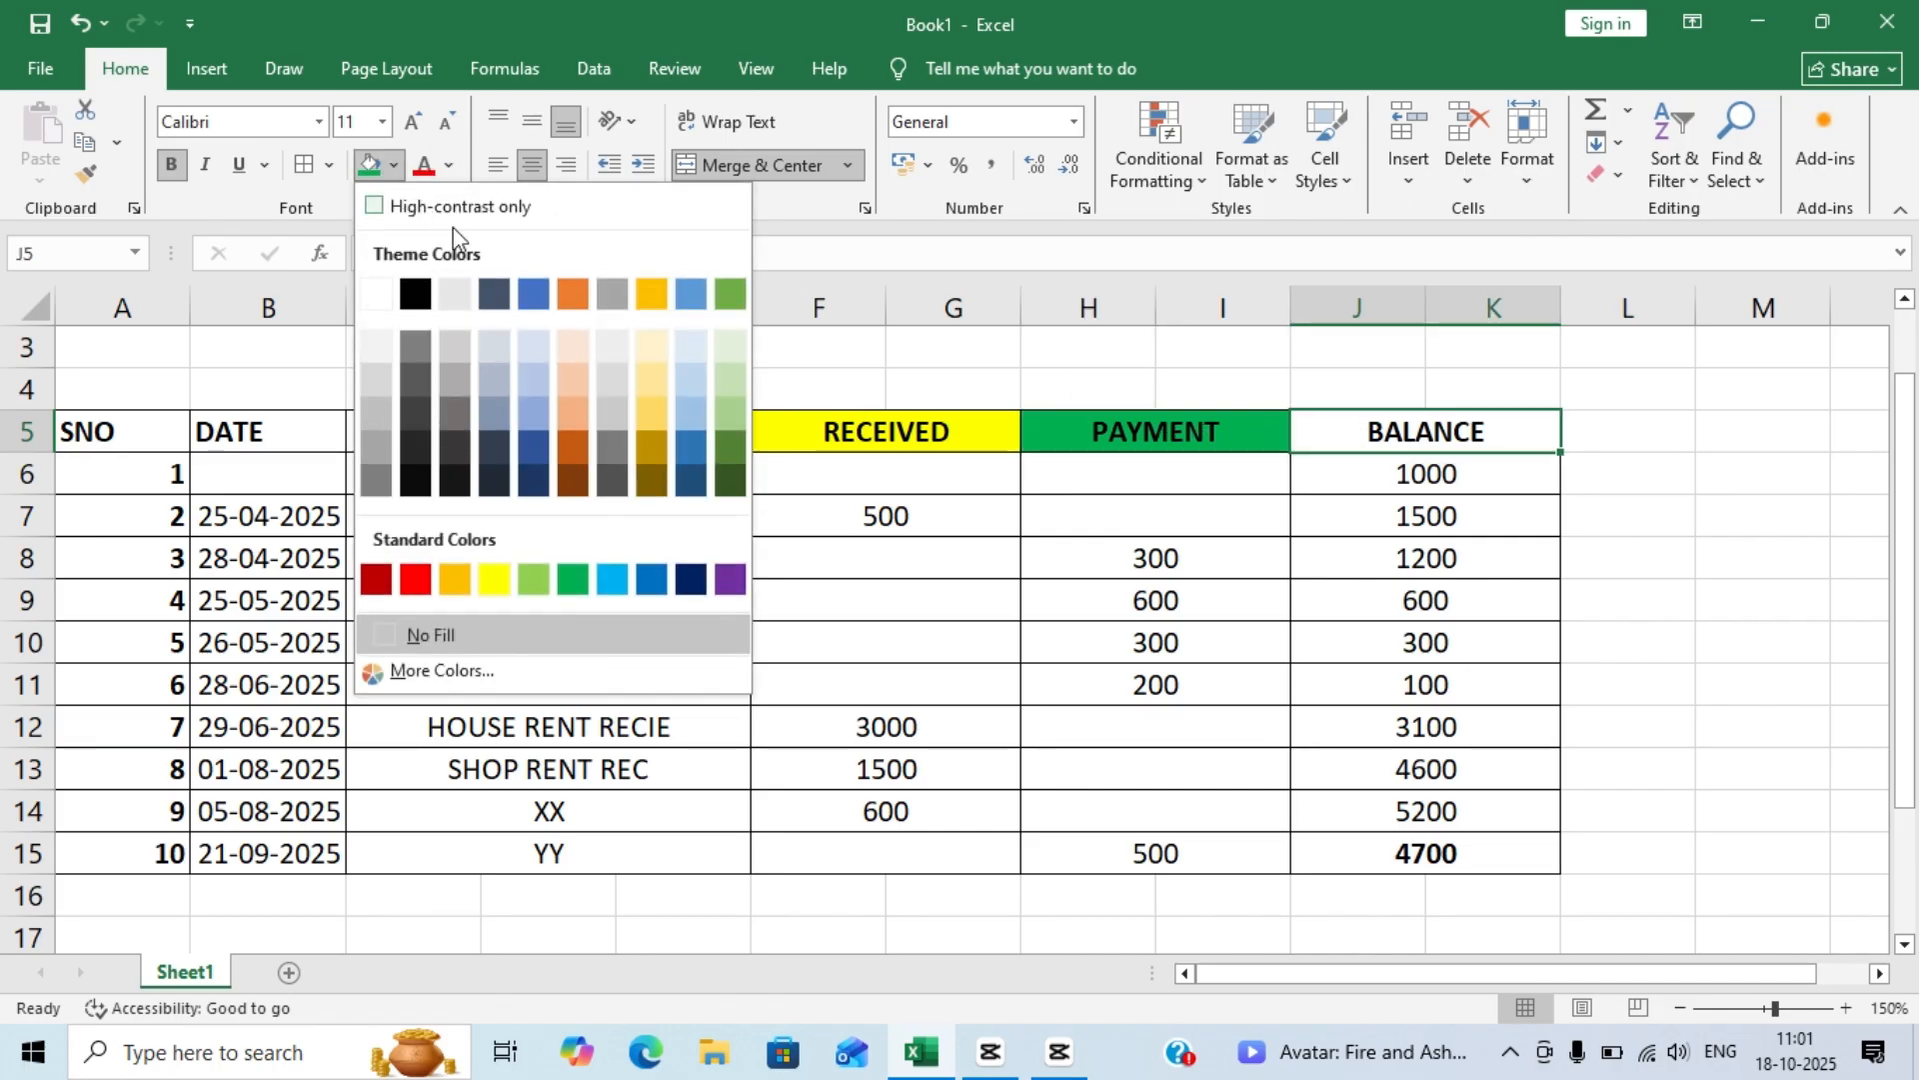
left_click(669, 408)
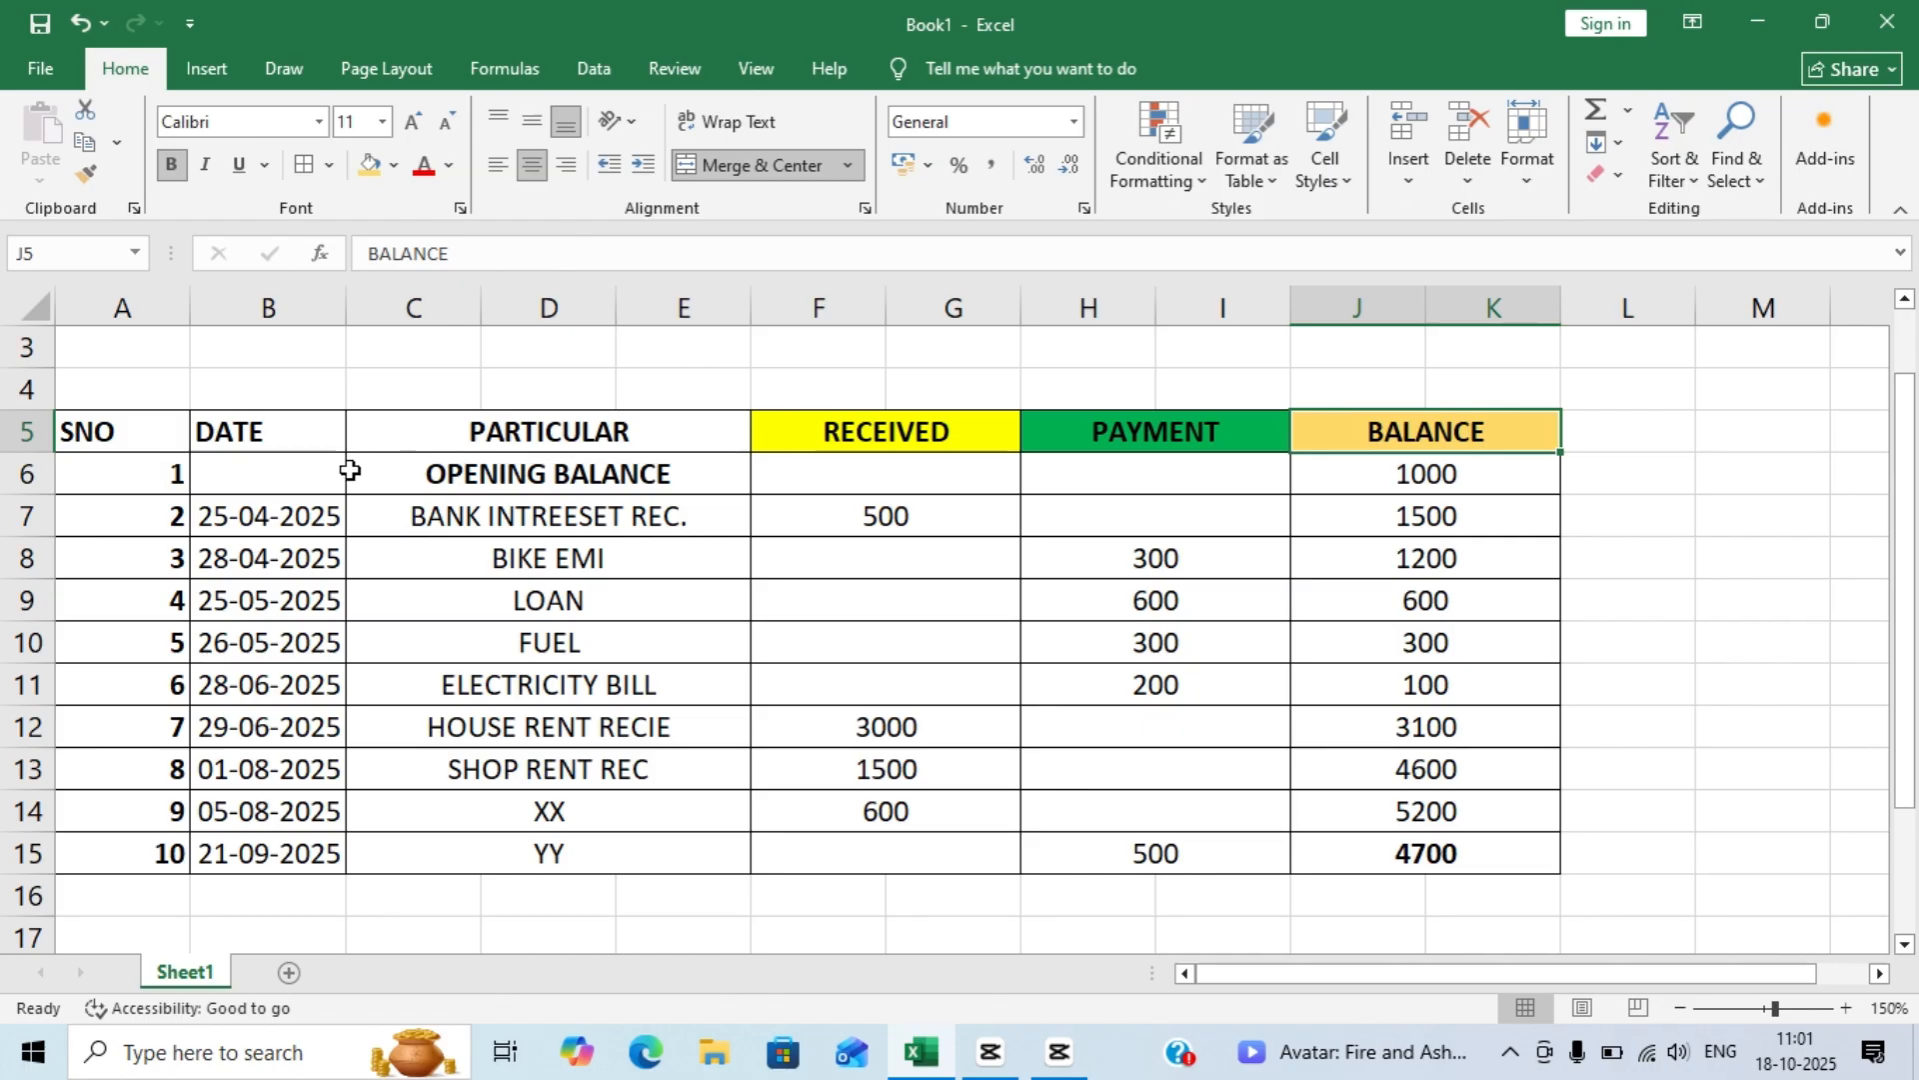
- Fill the merged title PAYMENT AND RECEIVE ENTRY IN PASSBOOK with light gold and enlarge its font to 16
scroll(447, 476, "up", 1)
scroll(447, 470, "up", 1)
left_click(458, 394)
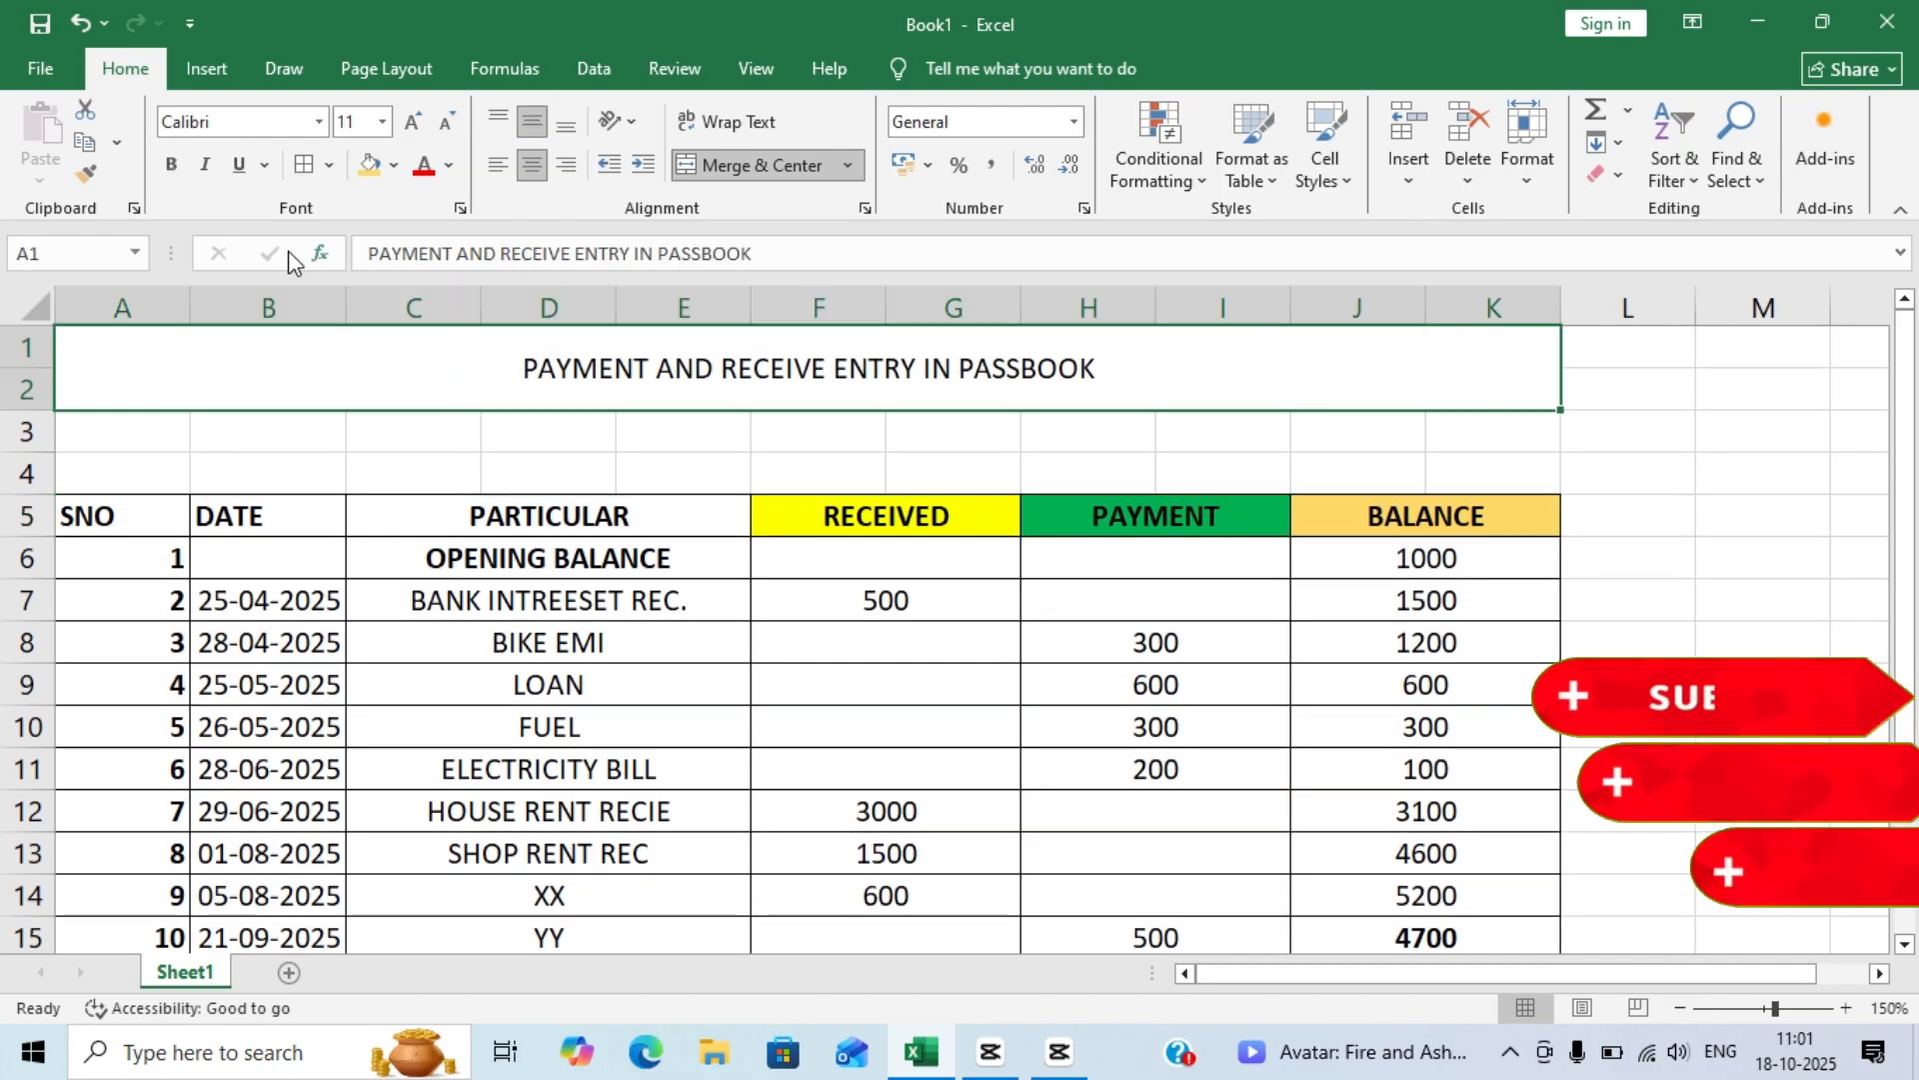
left_click(372, 166)
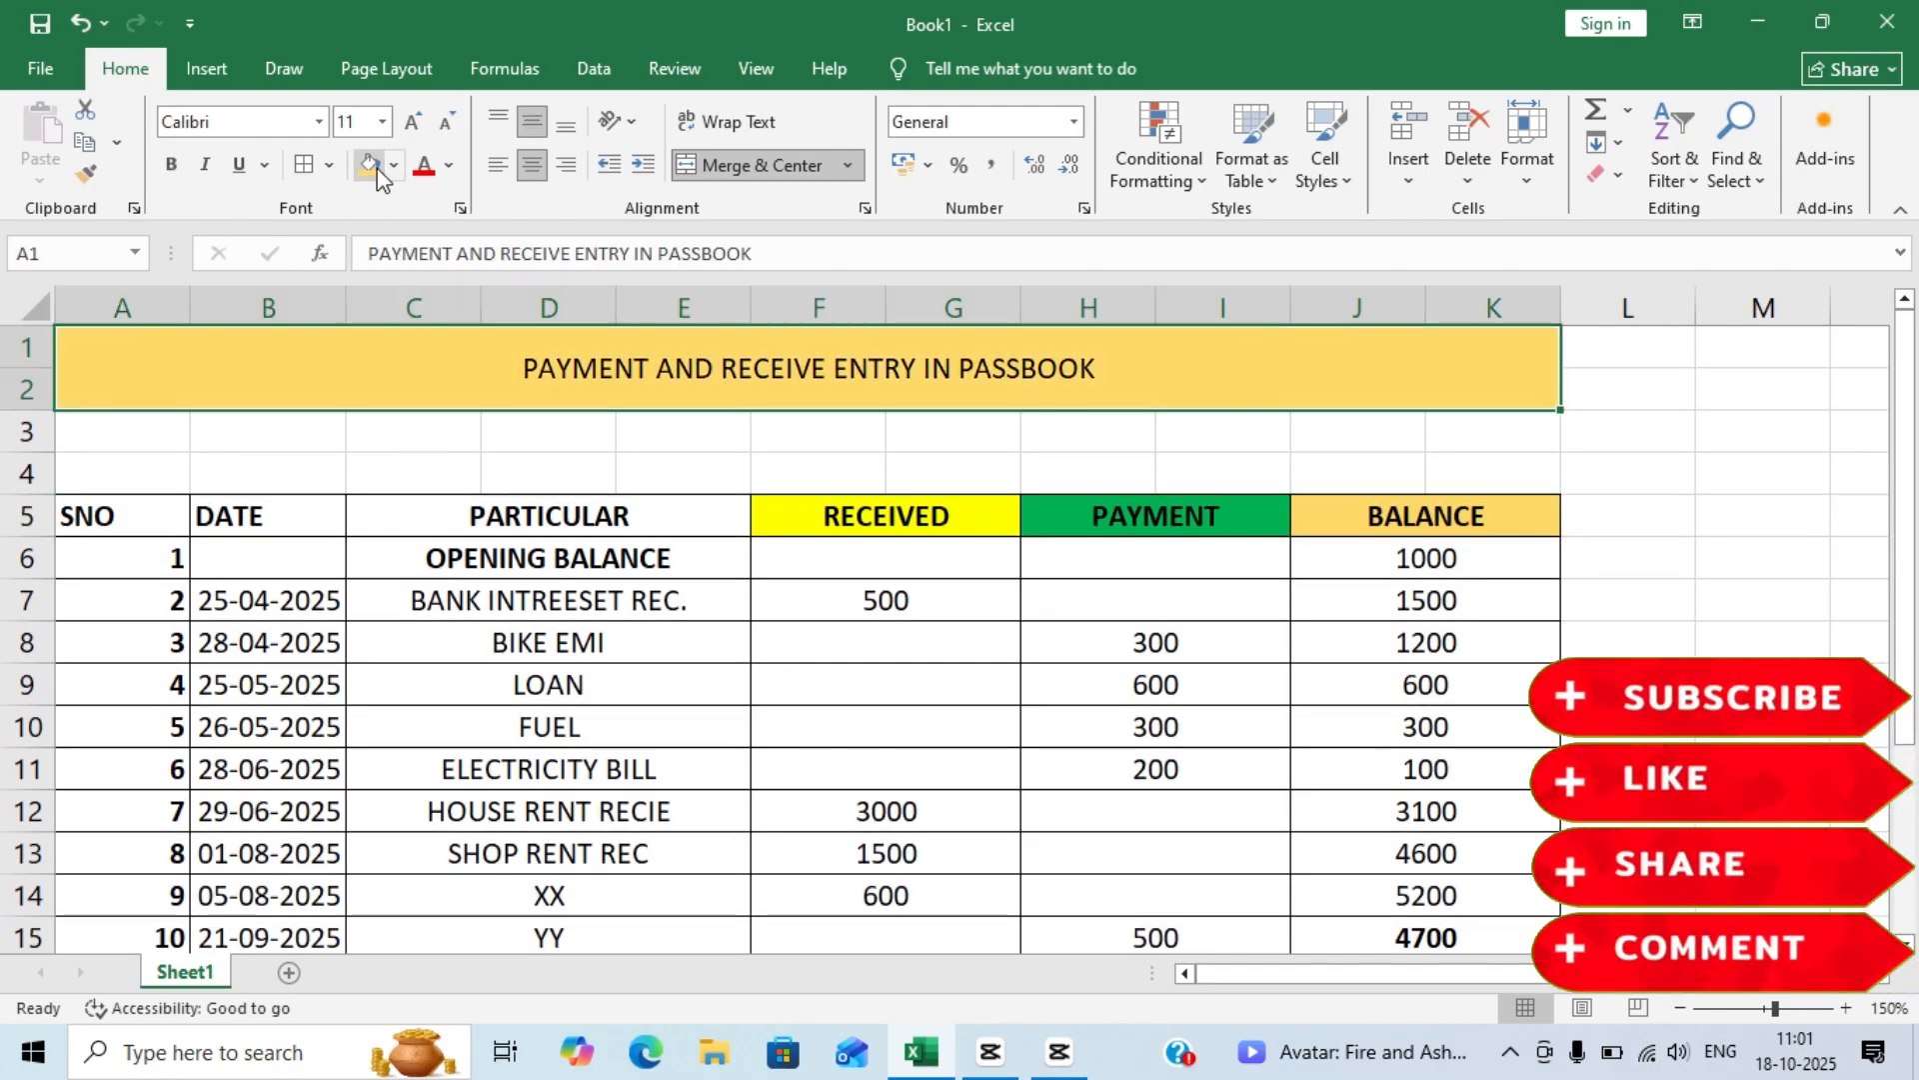
left_click(418, 127)
left_click(417, 127)
left_click(414, 124)
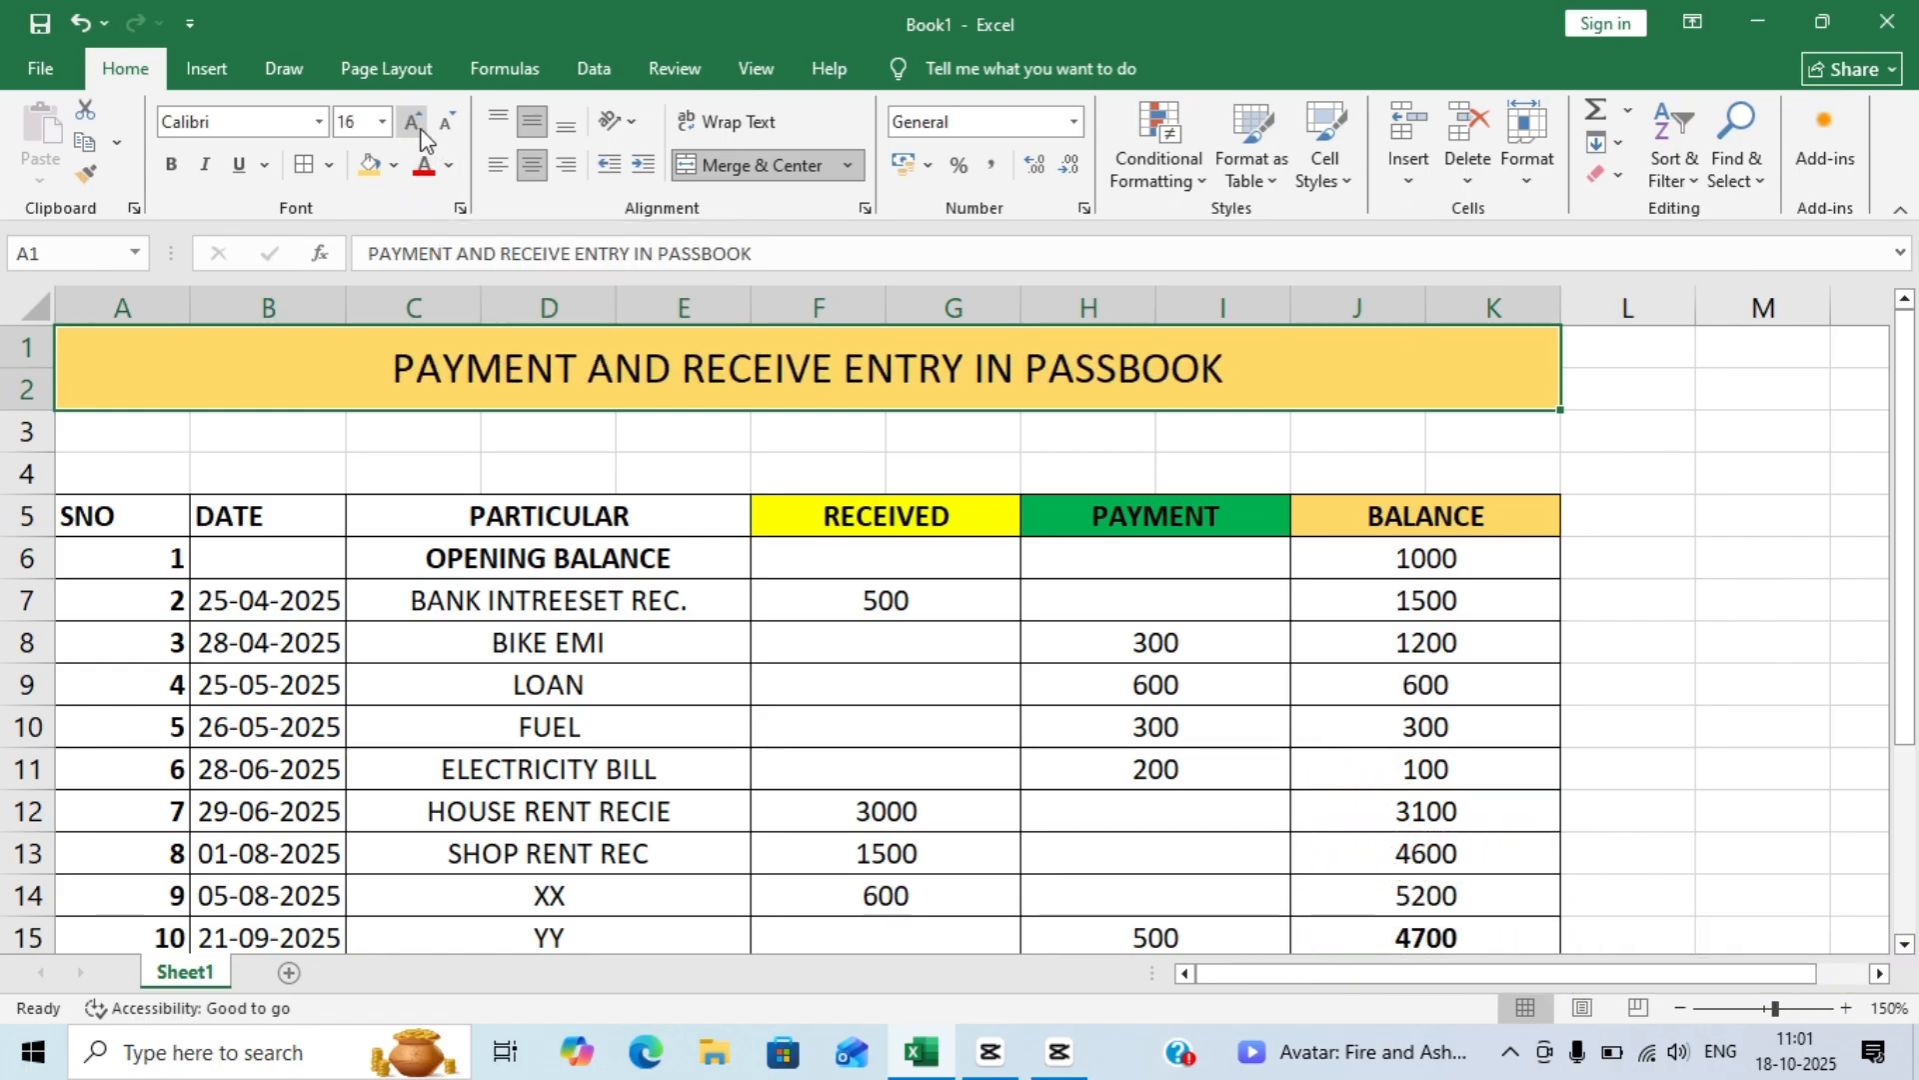